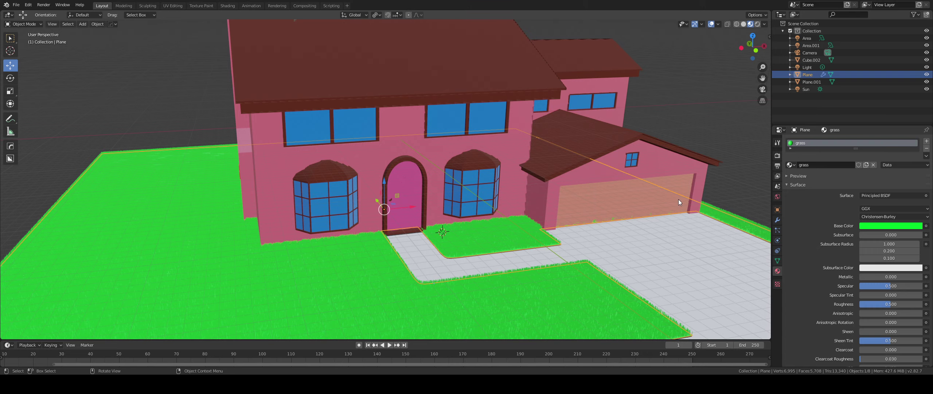
Remove the grass hair particle system from the lawn plane
scroll(677, 199, down, 1)
scroll(714, 211, down, 4)
scroll(560, 258, up, 6)
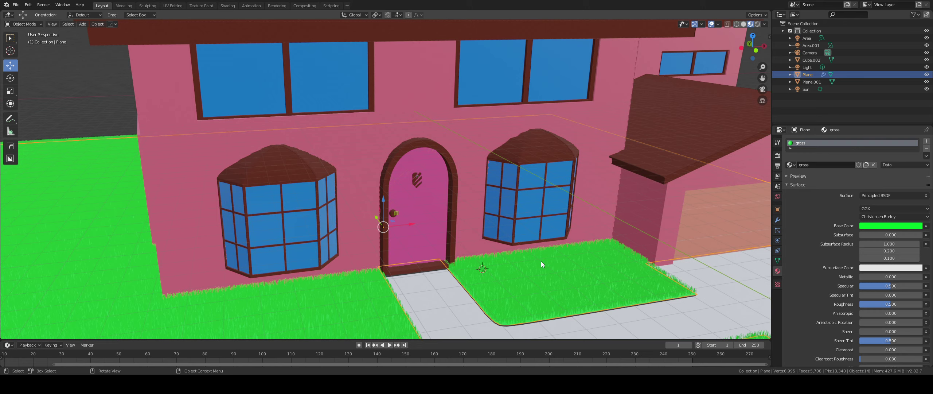
middle_drag(522, 263, 501, 267)
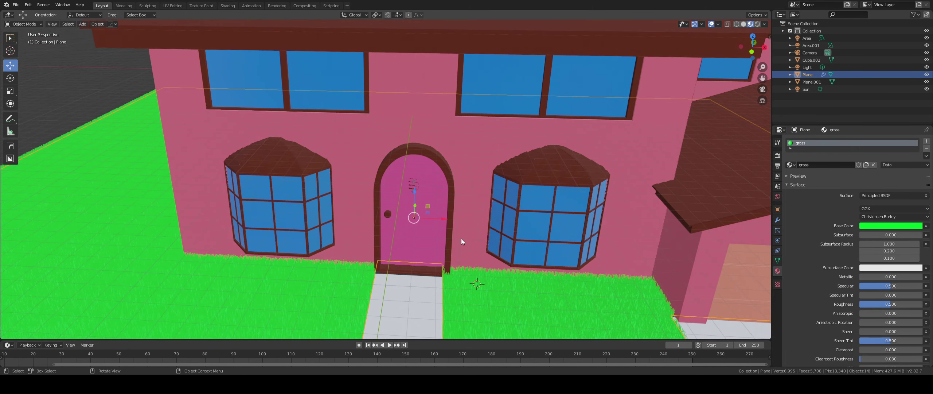
mouse_move(426, 273)
middle_down()
mouse_move(464, 263)
mouse_move(438, 268)
middle_up()
scroll(590, 254, up, 3)
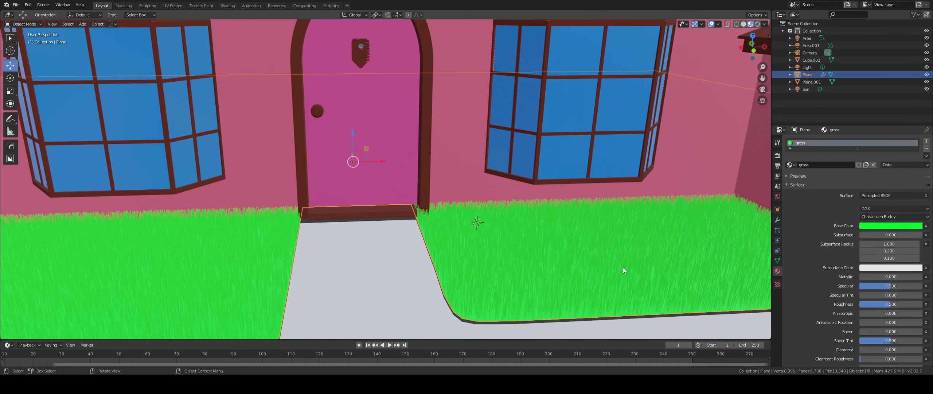
mouse_move(531, 267)
middle_down()
mouse_move(576, 264)
mouse_move(539, 277)
middle_up()
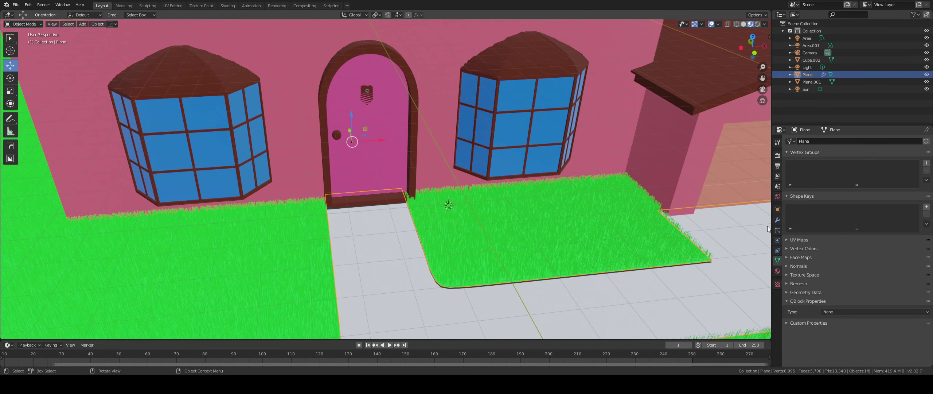
click(777, 230)
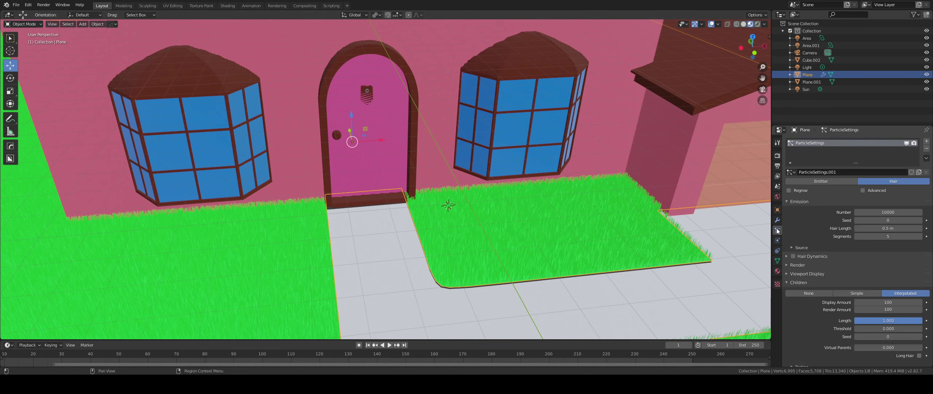
click(926, 148)
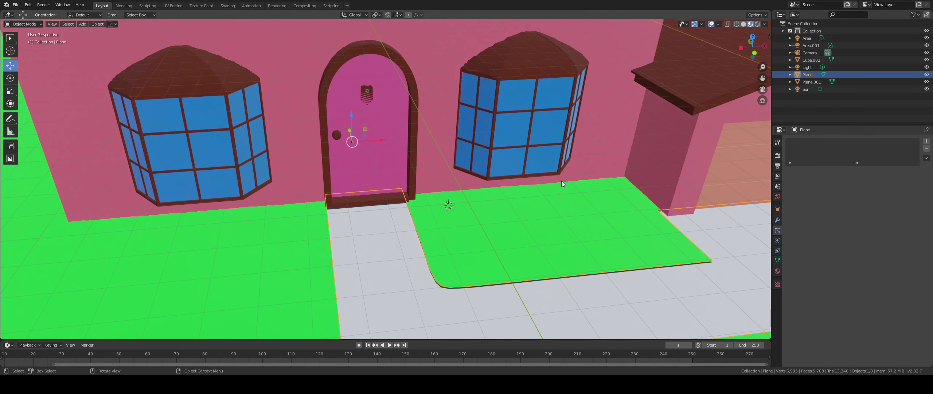
Snap the 3D cursor to the lawn face just beside the doorstep, using the plane's edit mode to select that face
scroll(422, 262, up, 3)
ctrl+scroll(458, 247, up, 4)
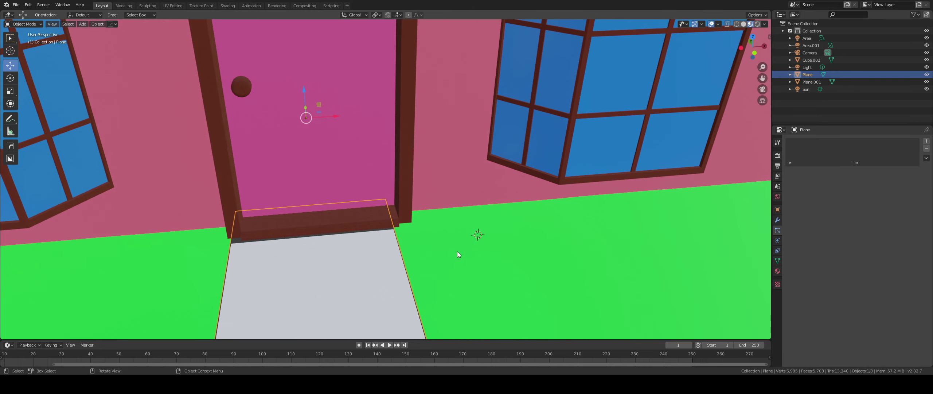
key(Tab)
click(470, 243)
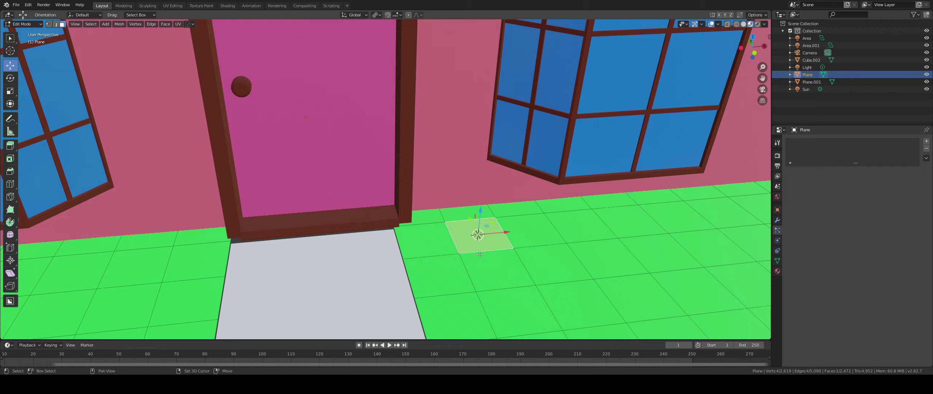
key(shift+s)
click(485, 296)
key(Tab)
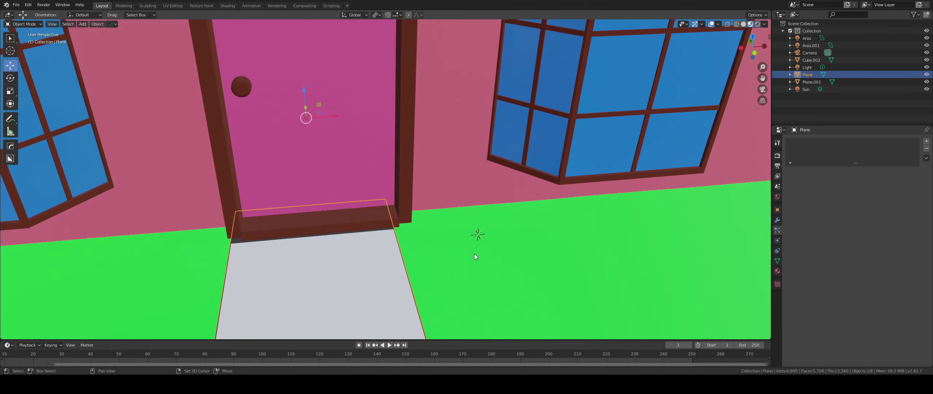
Add an ico sphere at the 3D cursor beside the front door and raise it about 0.27 m
key(shift+a)
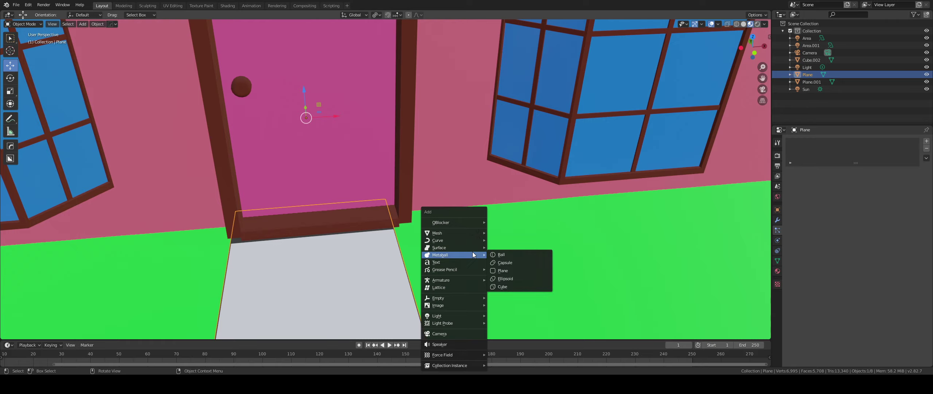
mouse_move(475, 232)
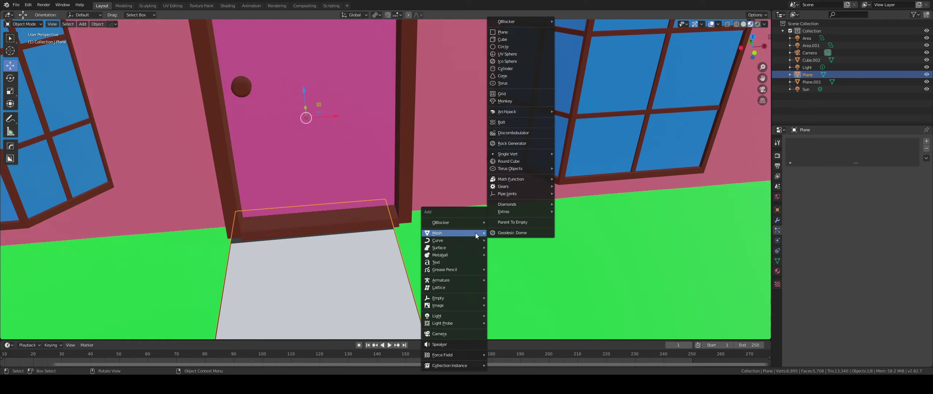
click(542, 60)
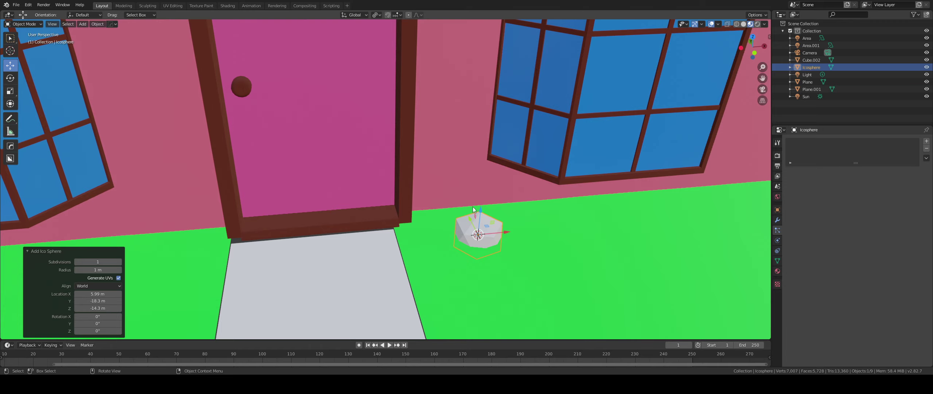
drag(483, 213, 482, 202)
Scale the ico sphere up uniformly by about 1.69
middle_drag(501, 264, 508, 260)
key(s)
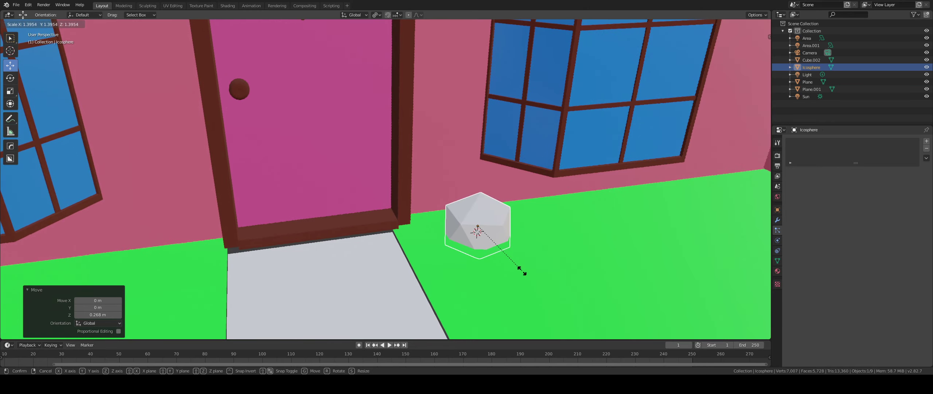
click(526, 285)
middle_drag(533, 265, 511, 262)
scroll(526, 248, up, 1)
scroll(526, 248, down, 1)
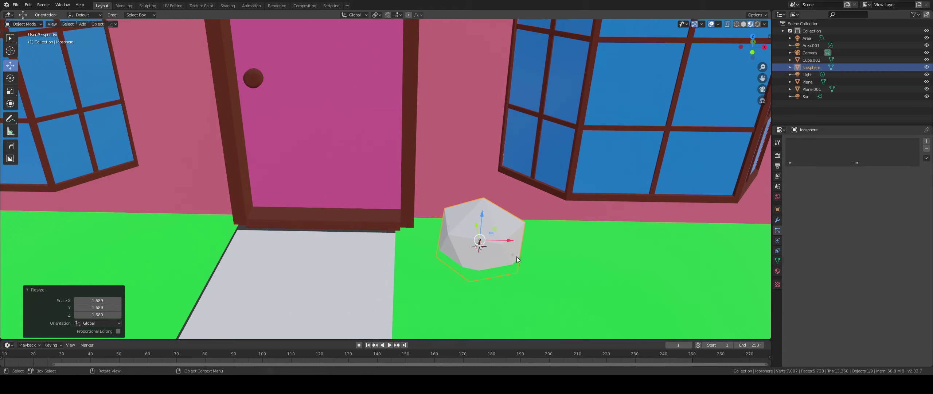
Stretch the ico sphere by about 1.34 along X and about 1.27 along Z
key(s)
key(x)
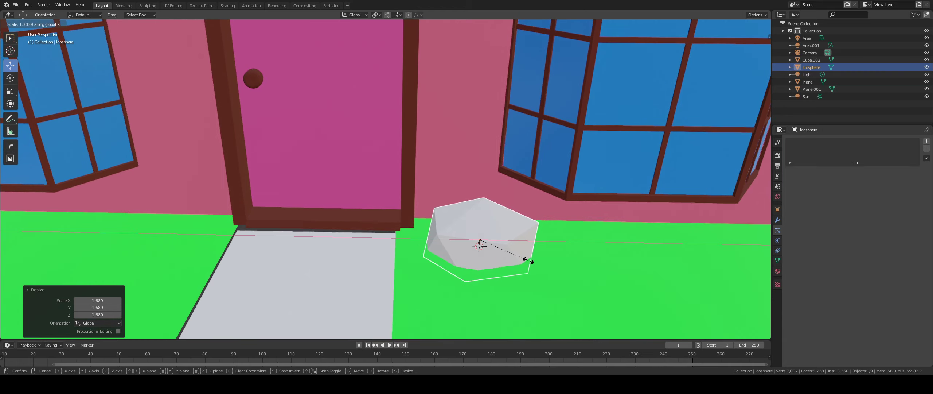
click(529, 261)
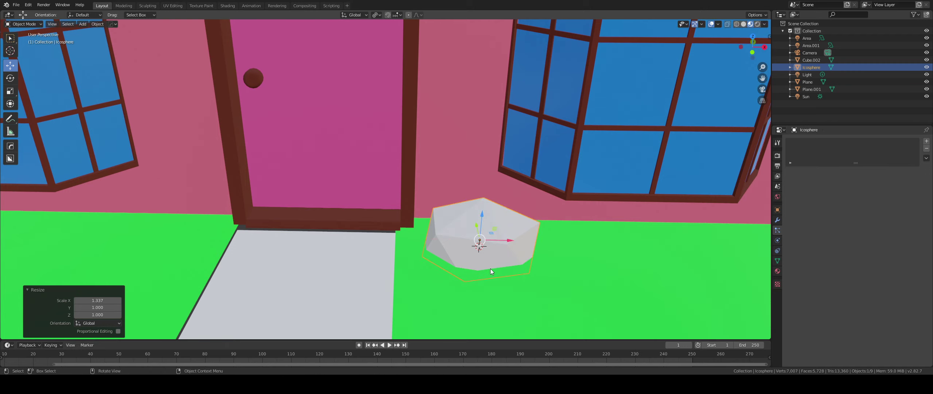
key(s)
key(z)
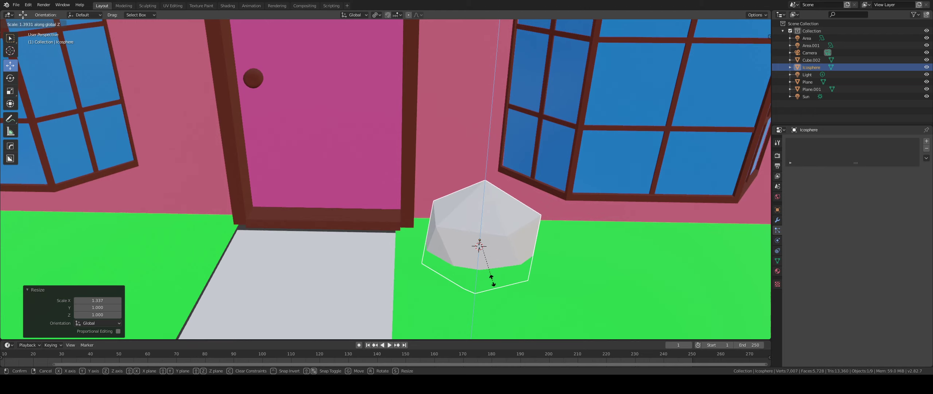
click(494, 279)
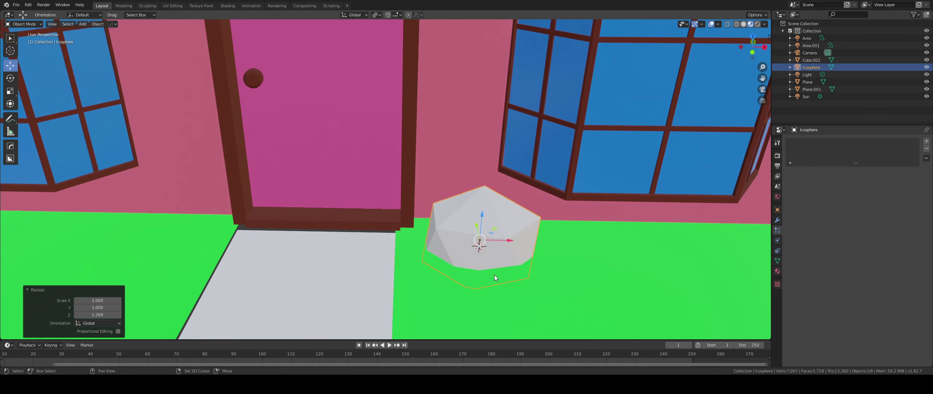
Duplicate the ico sphere about 1.16 m higher and shift the copy about -0.58 m along Y over the original
key(shift+d)
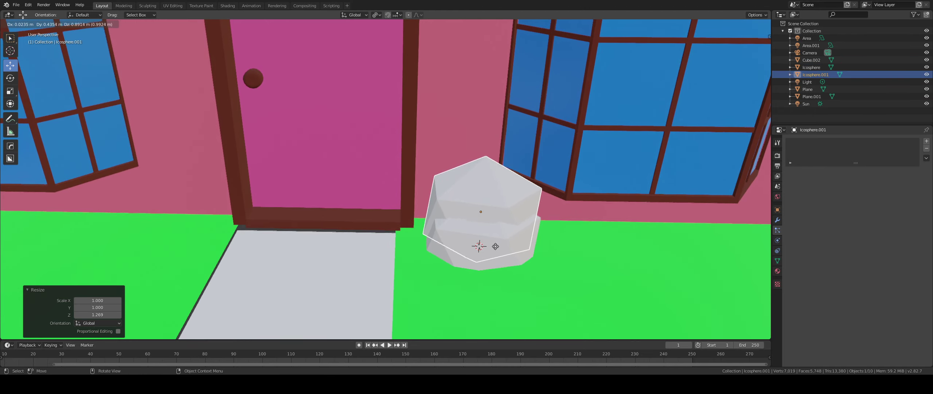
click(494, 239)
middle_drag(494, 239, 522, 257)
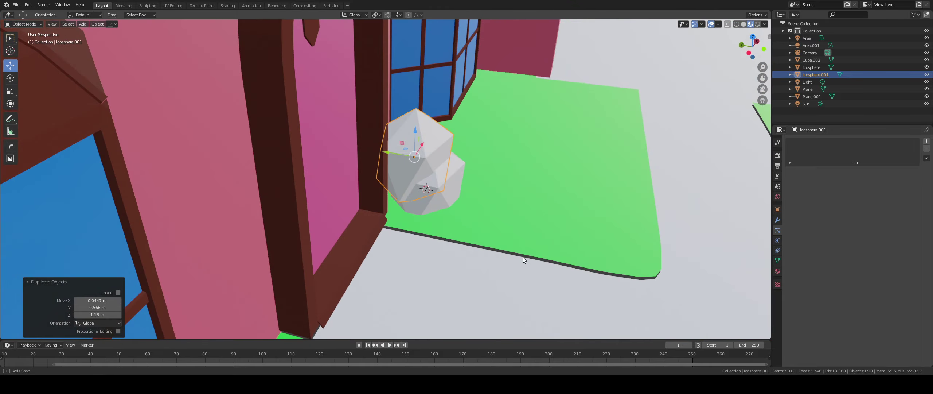
key(g)
key(y)
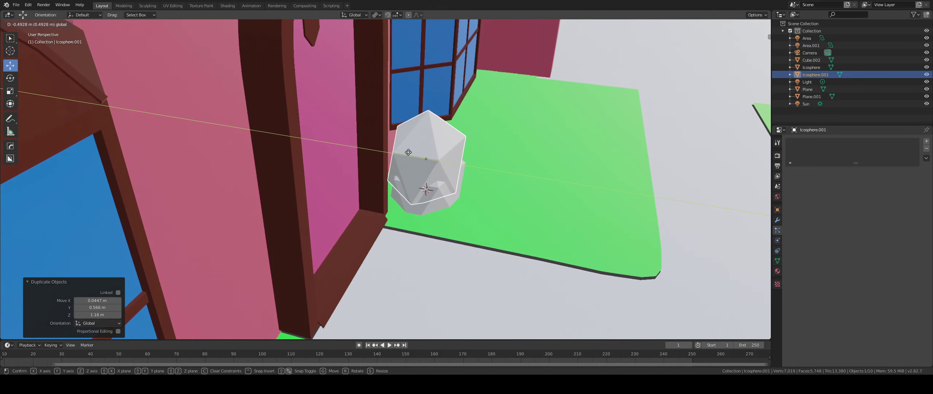
click(423, 183)
Scale the upper ico sphere to about 0.80 of its size and rotate it around the global Z axis
middle_drag(423, 182, 442, 172)
scroll(440, 183, up, 4)
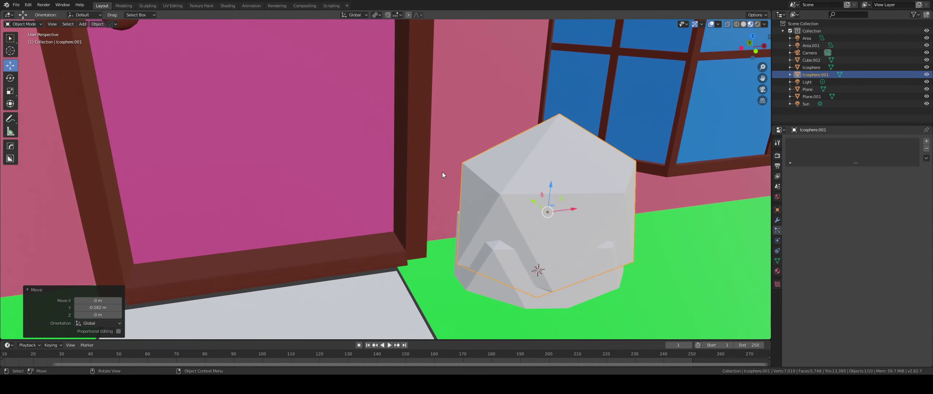
key(s)
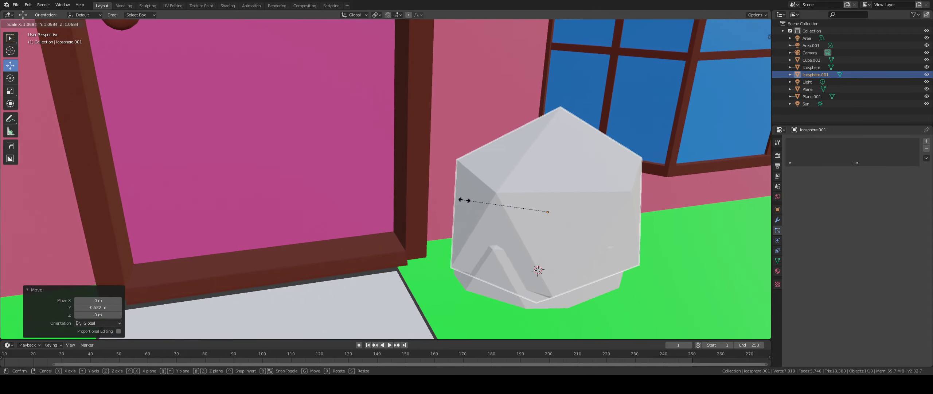
click(485, 213)
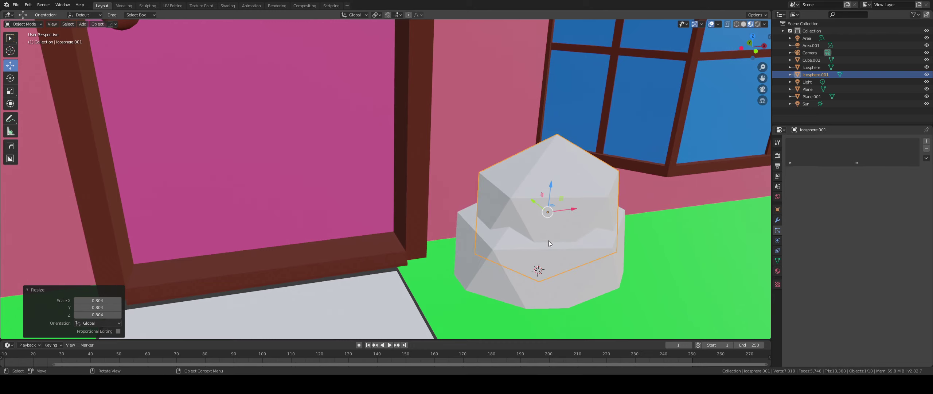
key(r)
key(z)
click(492, 245)
Stretch the upper ico sphere by about 1.54 along X and narrow it to about 0.55 along Y
middle_drag(570, 237, 526, 245)
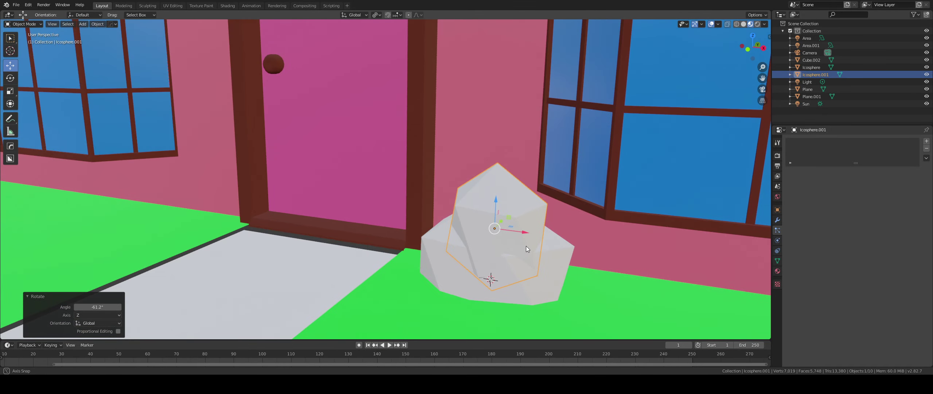
key(s)
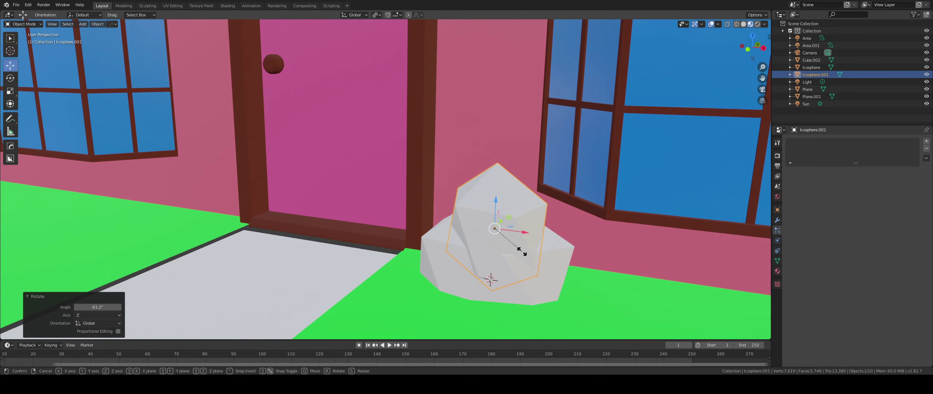
key(y)
click(518, 243)
key(s)
key(x)
click(593, 267)
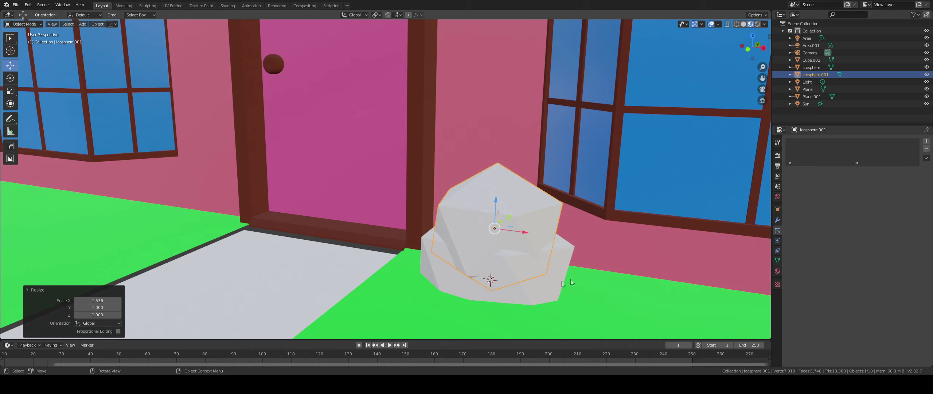
key(s)
key(y)
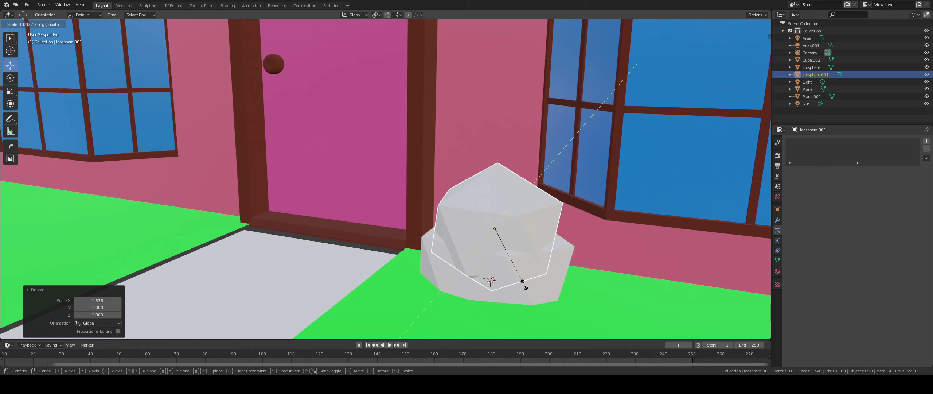
click(497, 269)
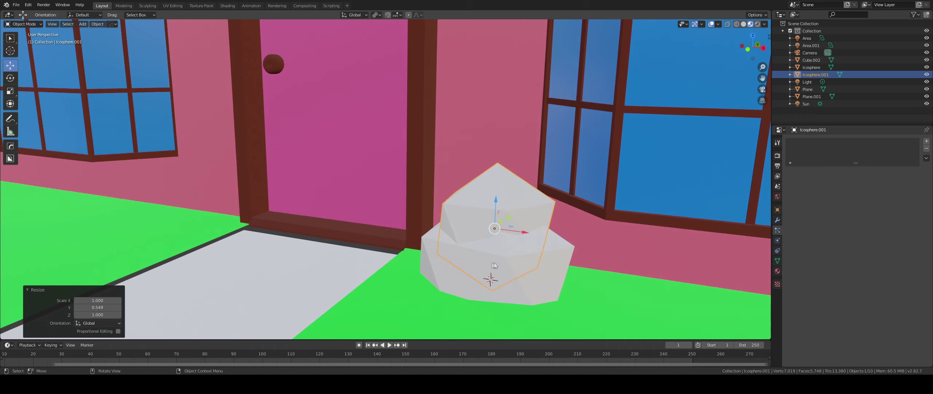
Rotate the upper ico sphere by about -121° around the view axis
scroll(545, 239, up, 4)
key(r)
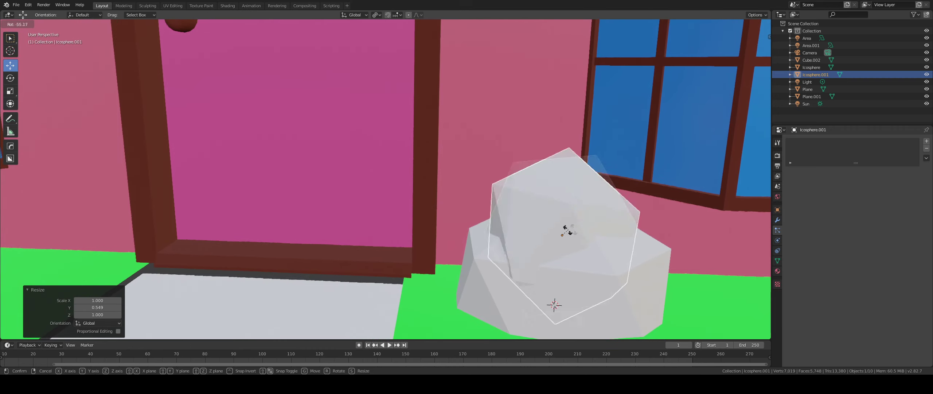
click(601, 237)
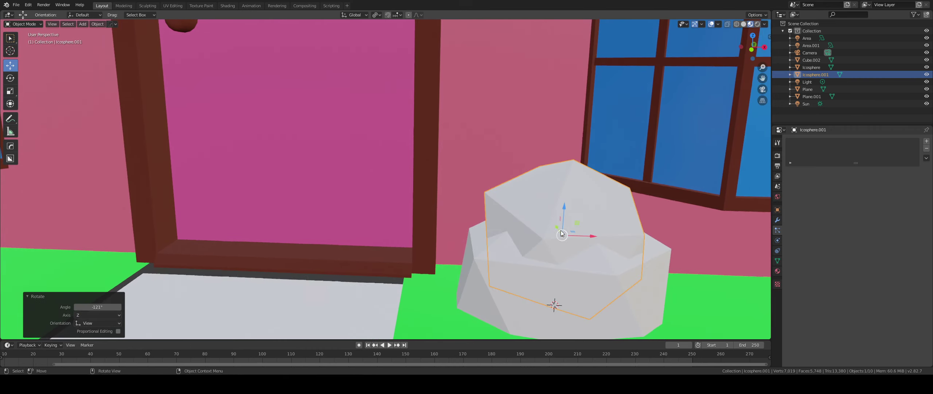
Duplicate the upper ico sphere about 1.18 m higher and reposition the copy along Y and about 0.37 m lower on the stack
scroll(627, 243, up, 3)
shift+middle_drag(660, 264, 485, 230)
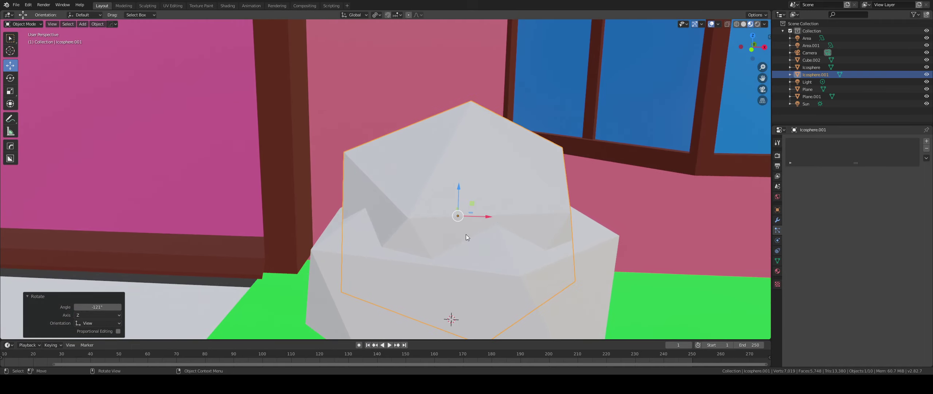
key(shift+d)
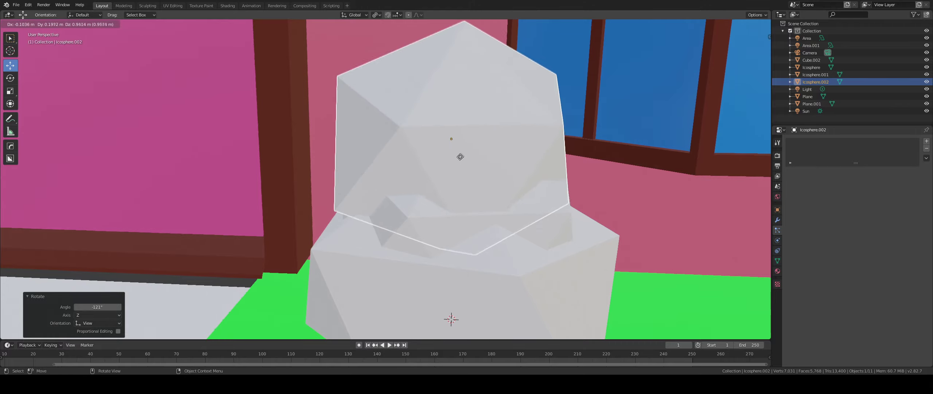
click(470, 153)
middle_drag(448, 160, 523, 162)
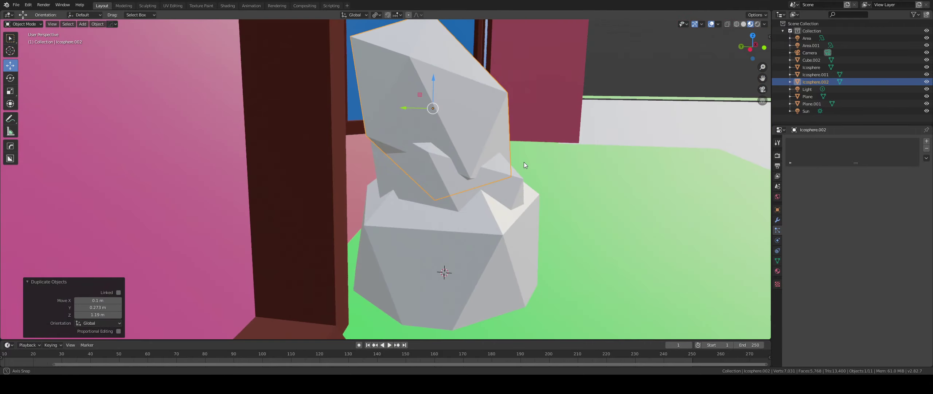
drag(408, 109, 415, 105)
drag(440, 83, 515, 158)
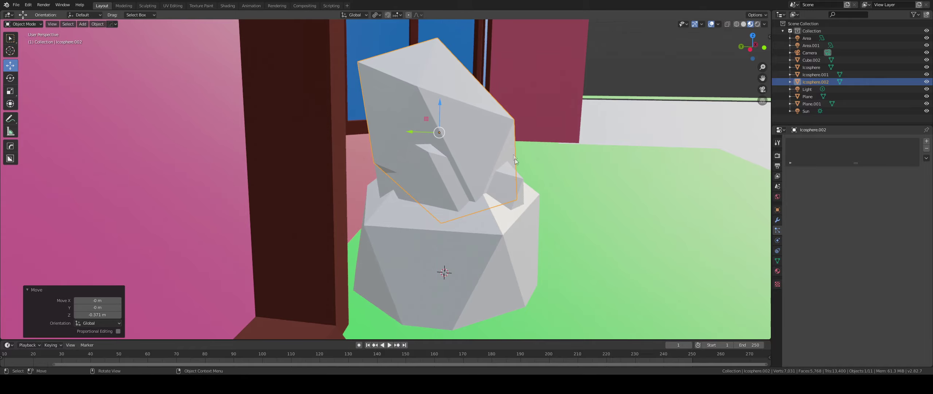
Scale the topmost ico sphere of the stack to about 0.67 of its size
key(s)
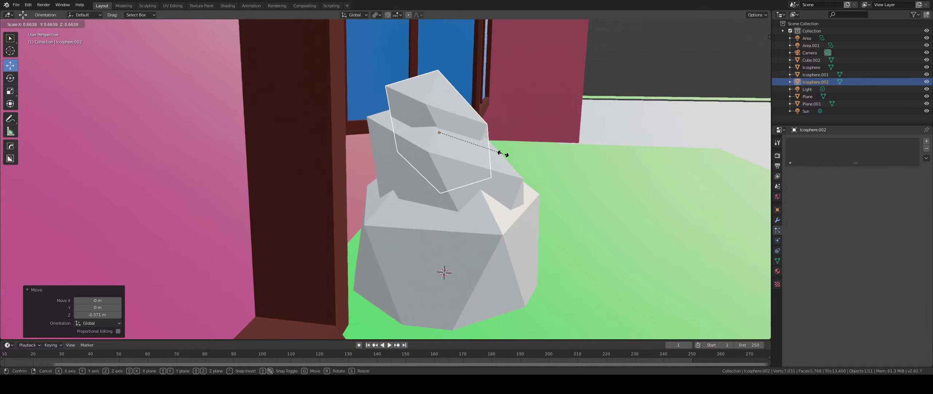
click(513, 143)
middle_drag(514, 141, 427, 147)
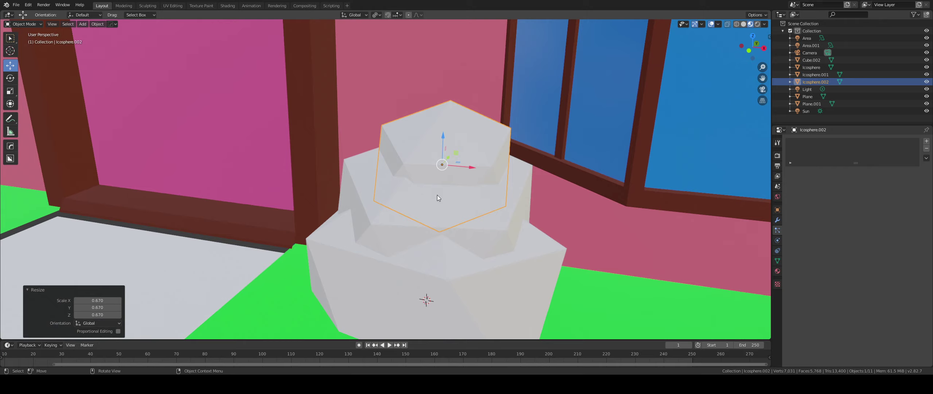
Rotate the topmost ico sphere about 77° around the global Z axis and enlarge it by about 1.08
key(r)
key(z)
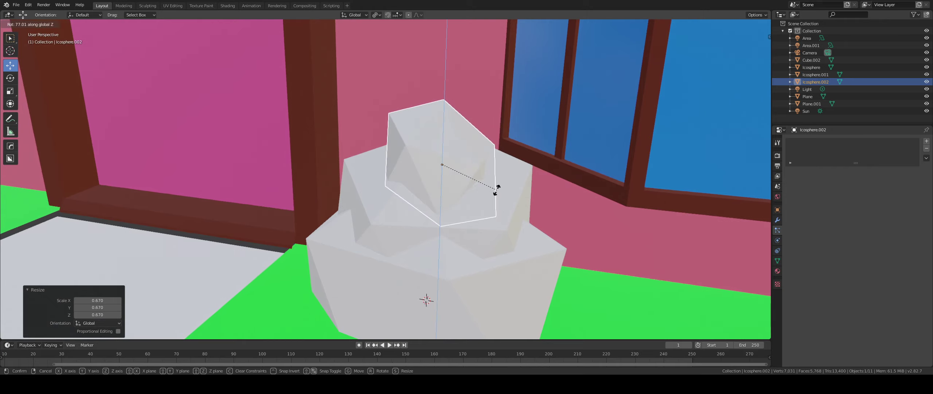
click(497, 189)
key(s)
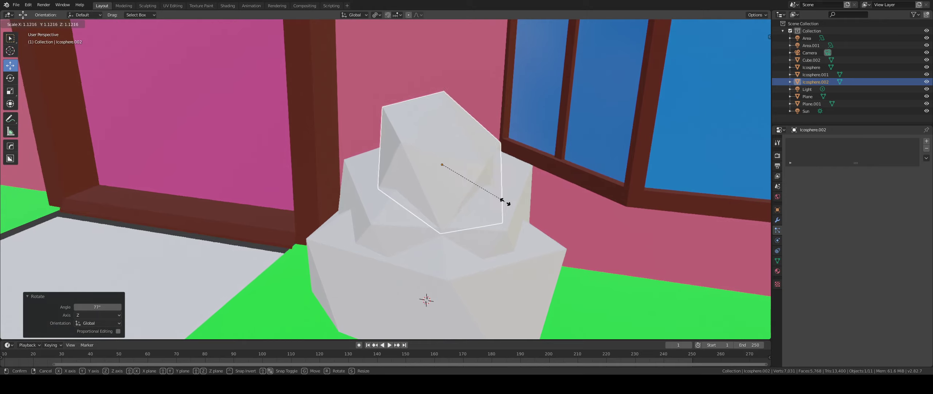
click(492, 205)
Join the three stacked ico spheres into a single shrub object with the bottom sphere as the active one
middle_drag(493, 207, 494, 201)
scroll(493, 202, down, 2)
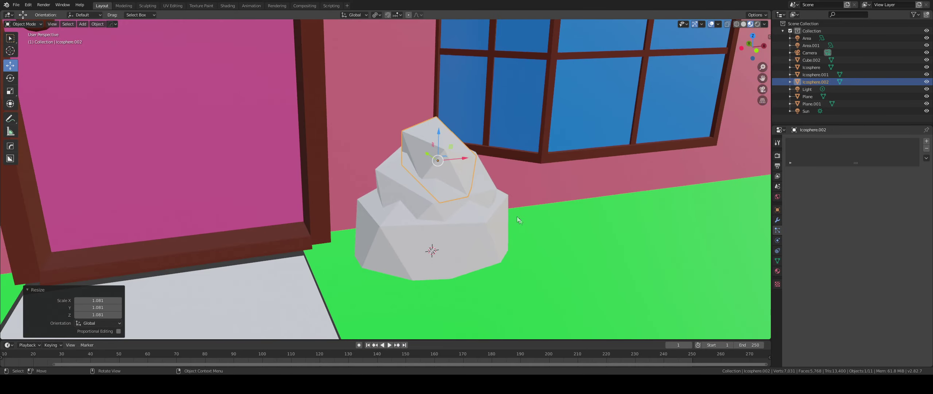
shift+click(393, 183)
shift+click(412, 251)
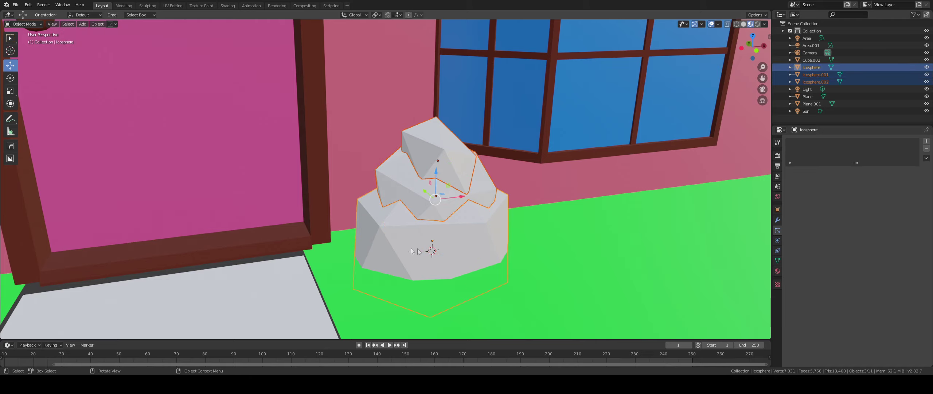
key(ctrl+j)
Give the shrub a new material with a fully saturated medium green base color, value about 0.63
middle_drag(474, 207, 755, 188)
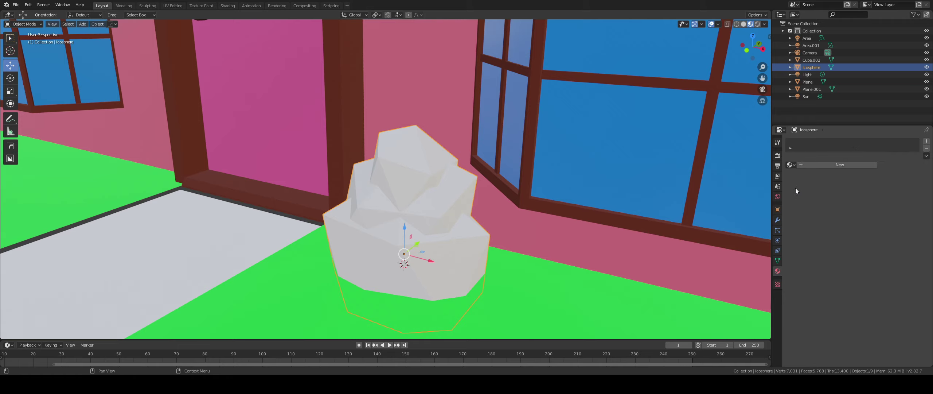
click(835, 165)
click(891, 225)
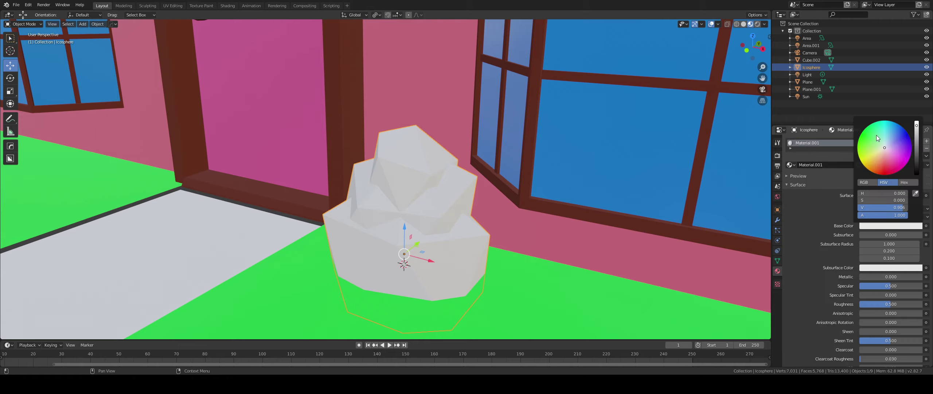
click(858, 140)
drag(917, 133, 916, 139)
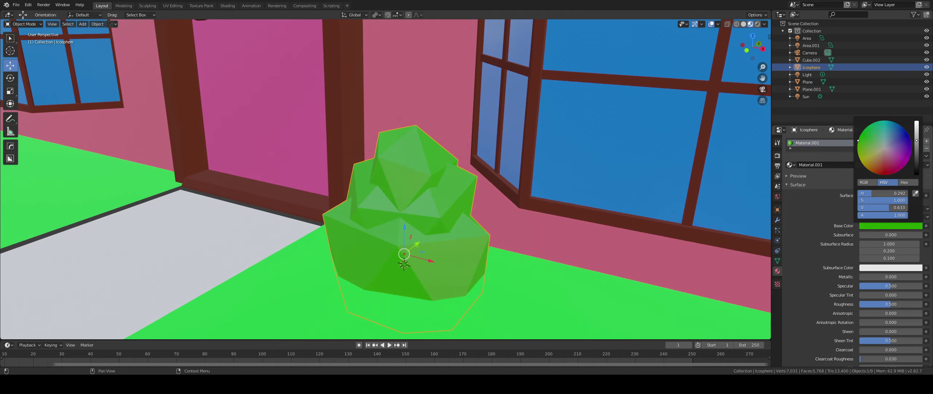
drag(916, 140, 917, 140)
click(860, 135)
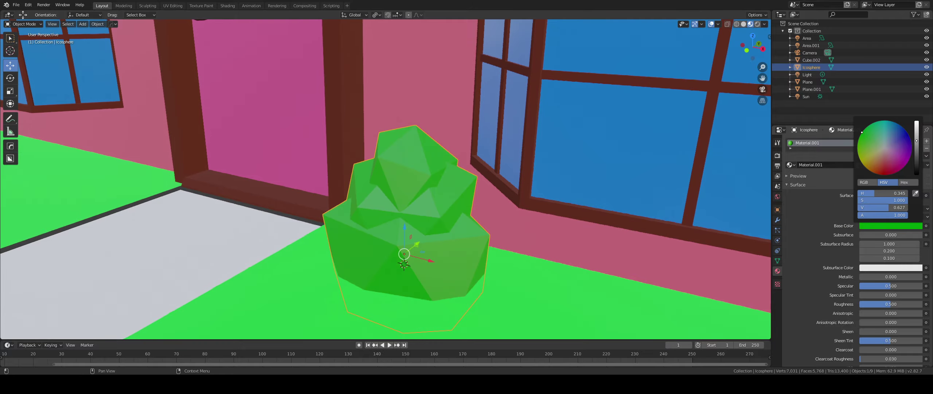
Subdivide all faces of the joined shrub mesh in Edit Mode
middle_drag(387, 211, 439, 220)
scroll(415, 206, down, 6)
scroll(430, 213, up, 5)
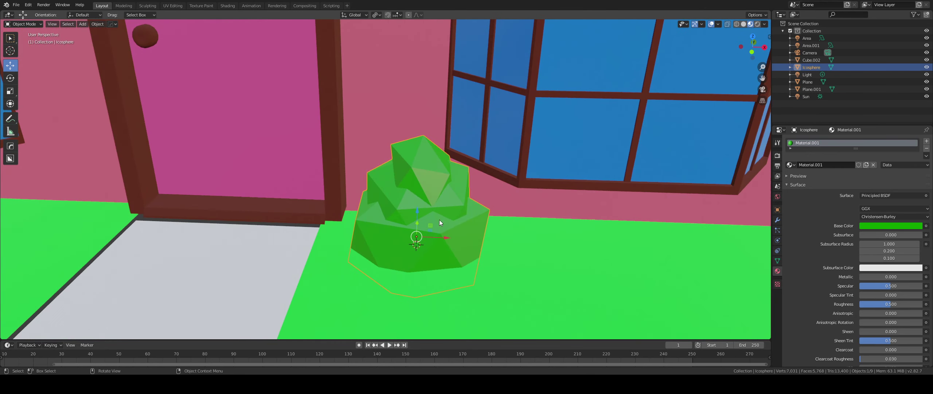
key(Tab)
right_click(401, 188)
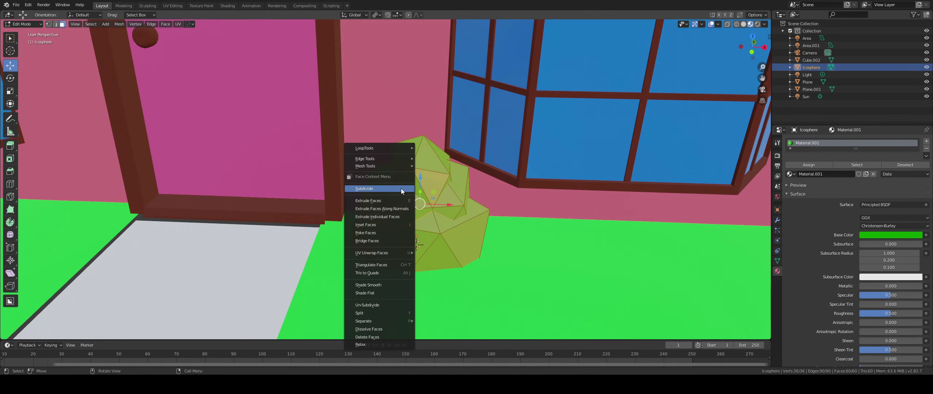
click(401, 188)
Move one vertex at the edge of the shrub's top tier by about 0.184 m X, -0.109 m Y and 0.134 m Z
middle_drag(434, 209, 444, 214)
key(1)
scroll(445, 215, up, 4)
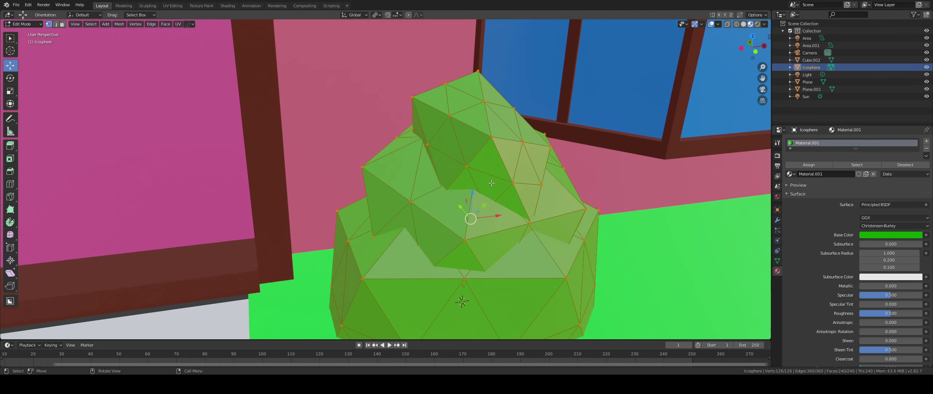
click(452, 153)
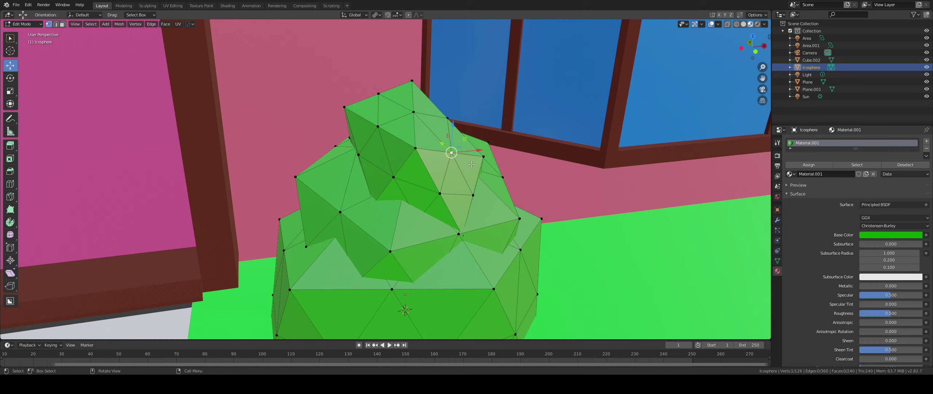
middle_drag(469, 196, 482, 144)
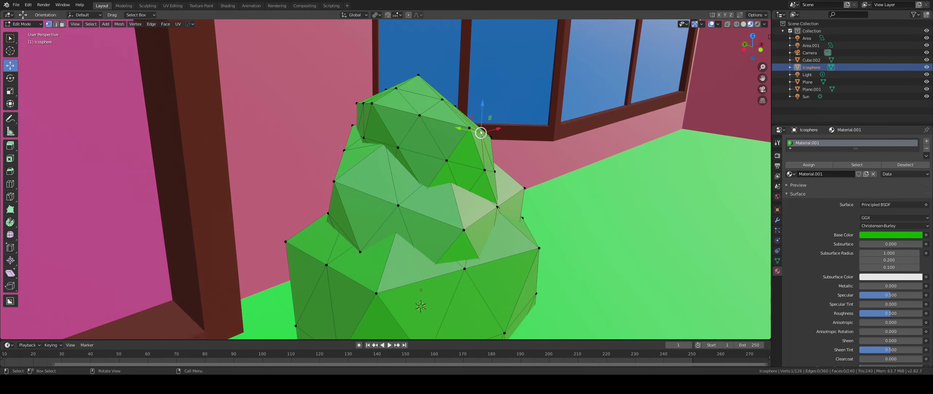
drag(481, 133, 497, 121)
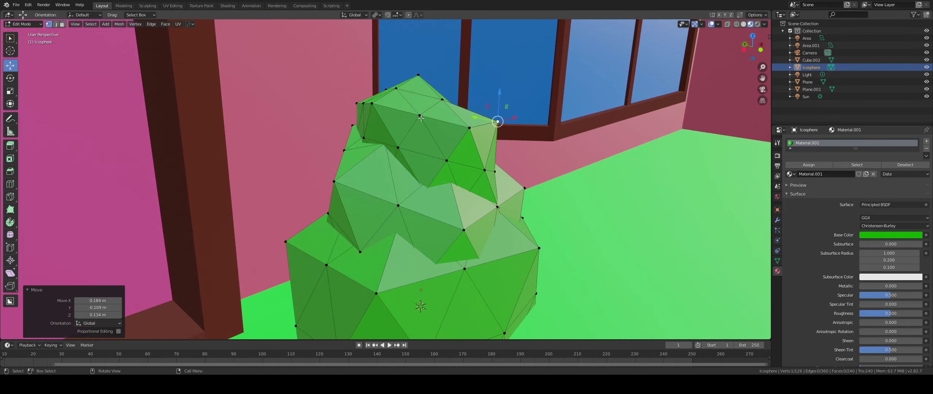
Reposition a vertex on the top tier's window-facing slope by about -0.157 m X, -0.134 m Y and -0.099 m Z
middle_drag(420, 115, 330, 129)
key(g)
click(348, 136)
click(426, 121)
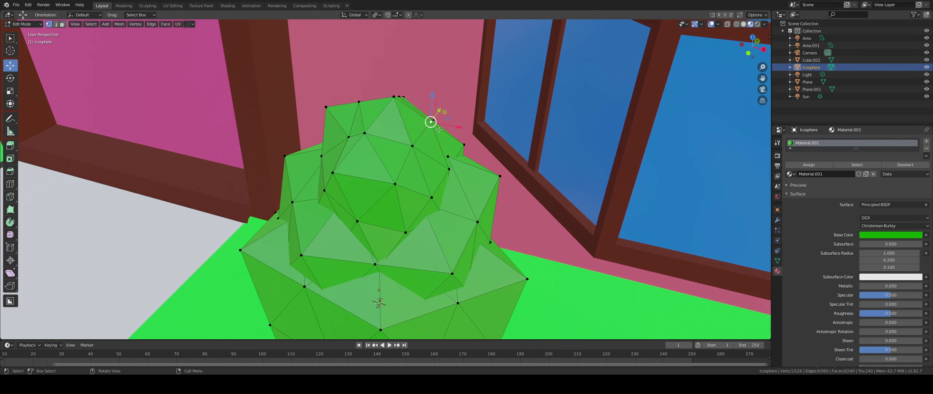
key(g)
click(415, 132)
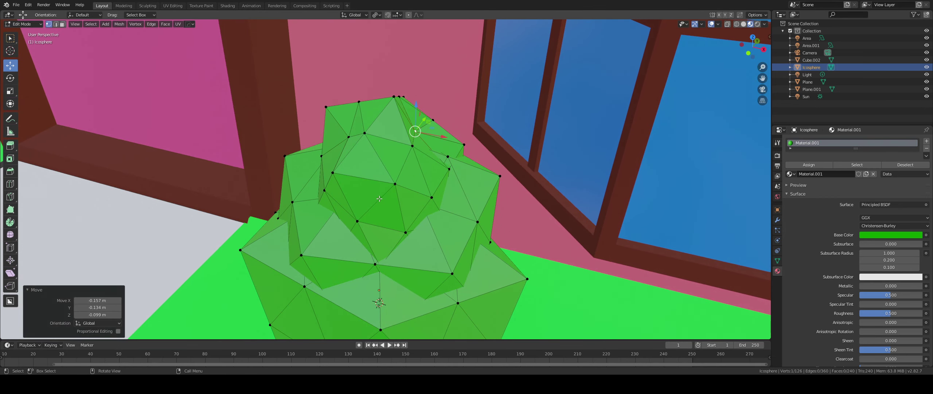
Shift a vertex on the door-facing side of the middle tier by about 0.195 m along X
middle_drag(415, 132, 320, 226)
click(320, 202)
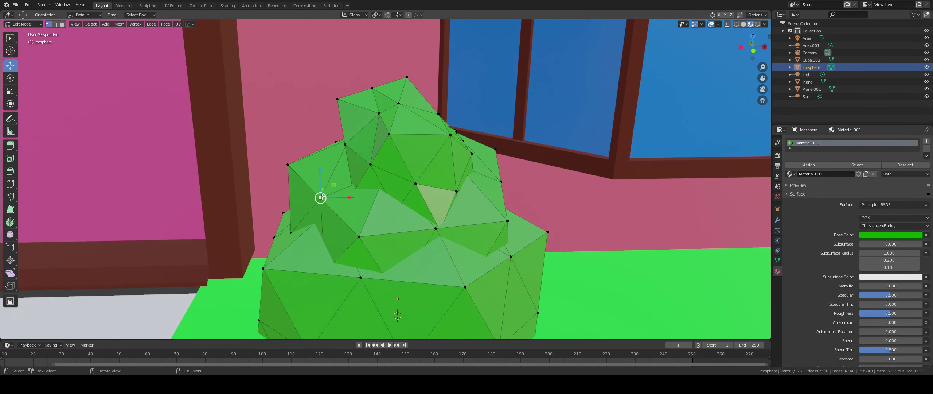
drag(351, 200, 333, 198)
Move a vertex on the bottom tier's upper rim by about 0.28 m along X and 0.22 m along Y
middle_drag(334, 198, 316, 208)
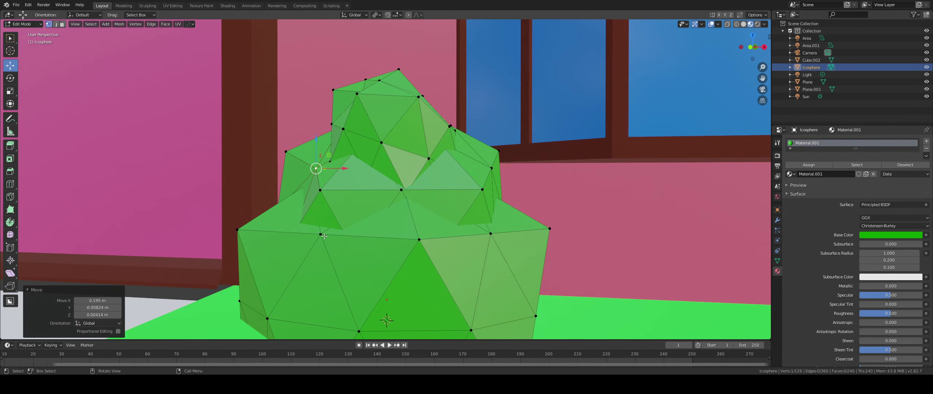
click(323, 235)
middle_drag(368, 236, 344, 245)
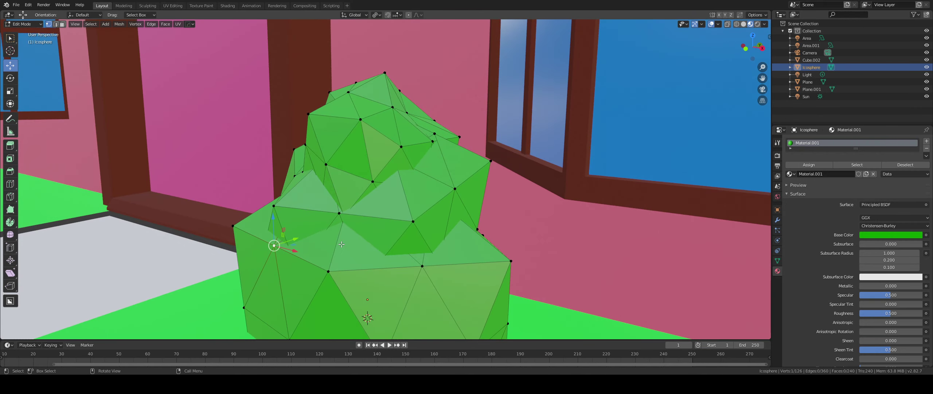
key(g)
click(313, 247)
Reposition two adjacent bottom-tier rim vertices on the door side, the outer one by about 0.192 m X, -0.227 m Y and 0.035 m Z
middle_drag(348, 247, 435, 248)
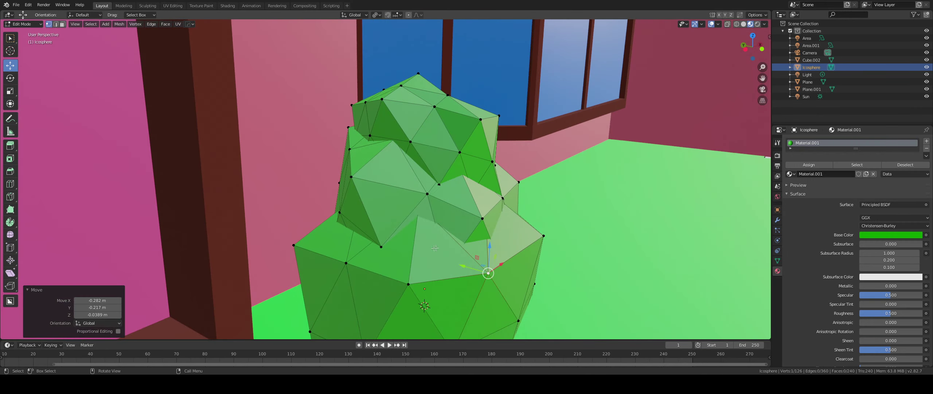
click(344, 263)
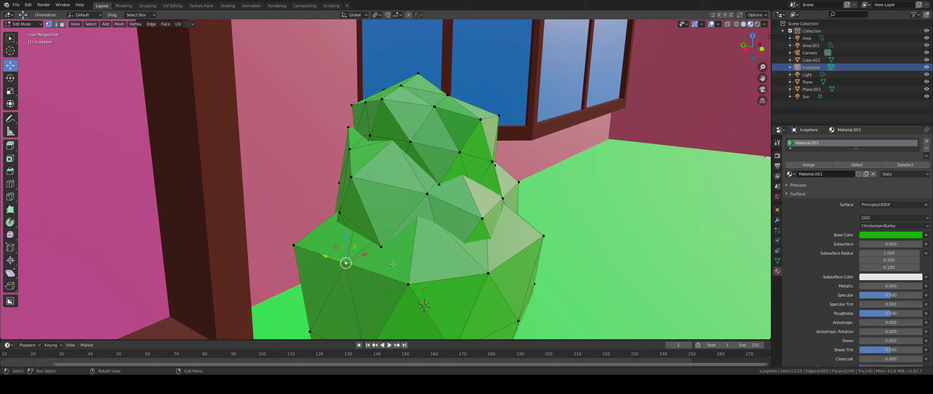
drag(346, 262, 316, 242)
click(293, 245)
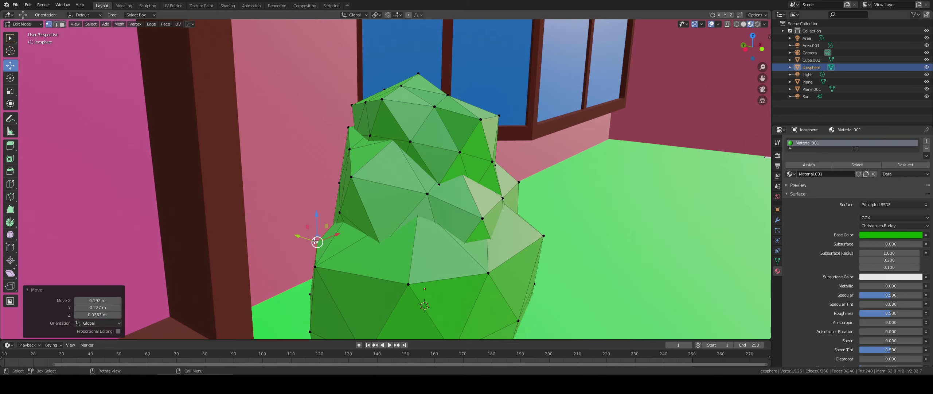
Move another bottom-tier rim vertex by about 0.117 m X, 0.164 m Y and 0.024 m Z
middle_drag(315, 242, 325, 253)
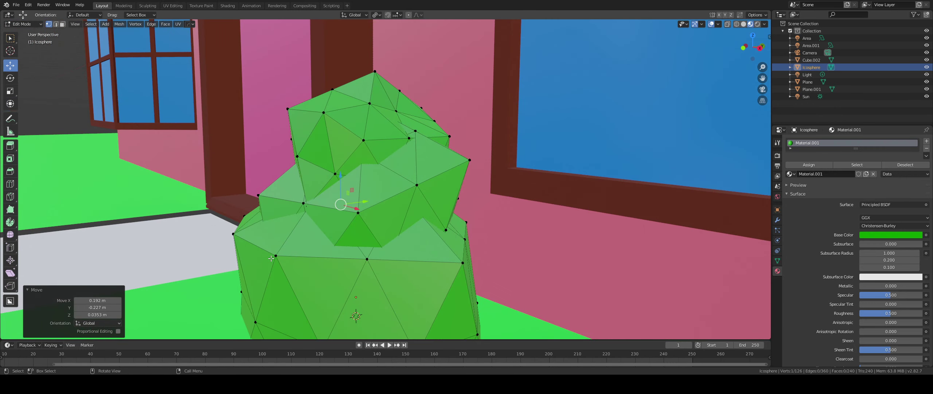
click(275, 256)
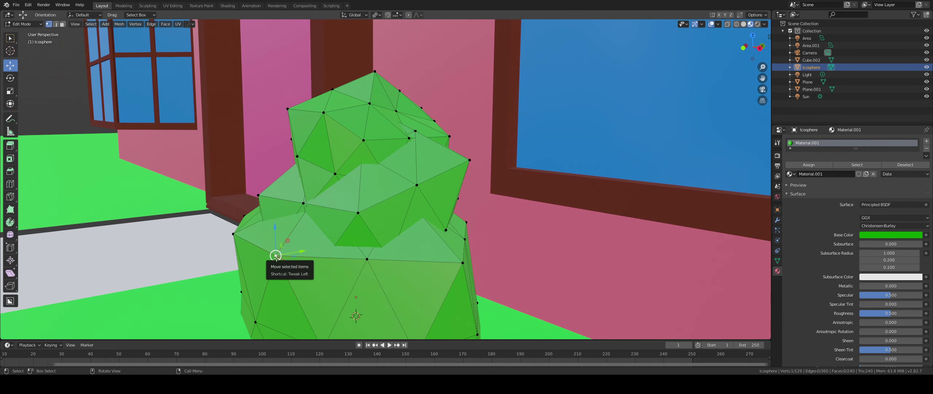
drag(276, 256, 294, 253)
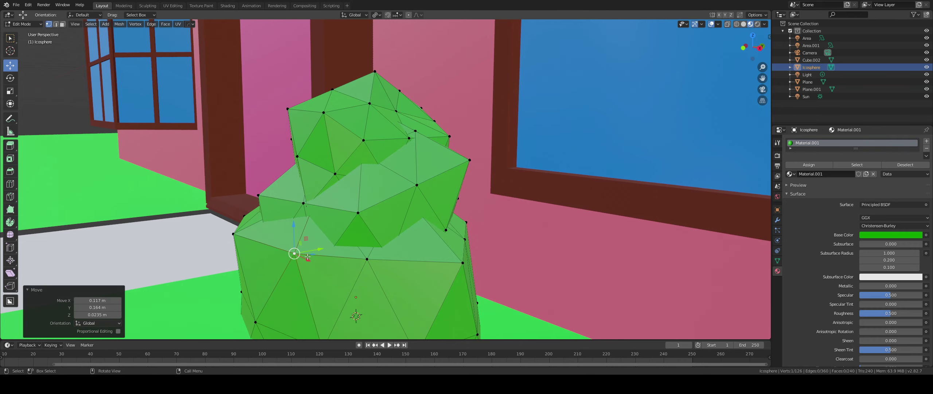
Reposition two rim edges of the shrub's bottom tier in edge selection mode to make its outline irregular
key(2)
click(265, 243)
drag(264, 241, 267, 276)
click(431, 259)
middle_drag(431, 258, 475, 278)
key(g)
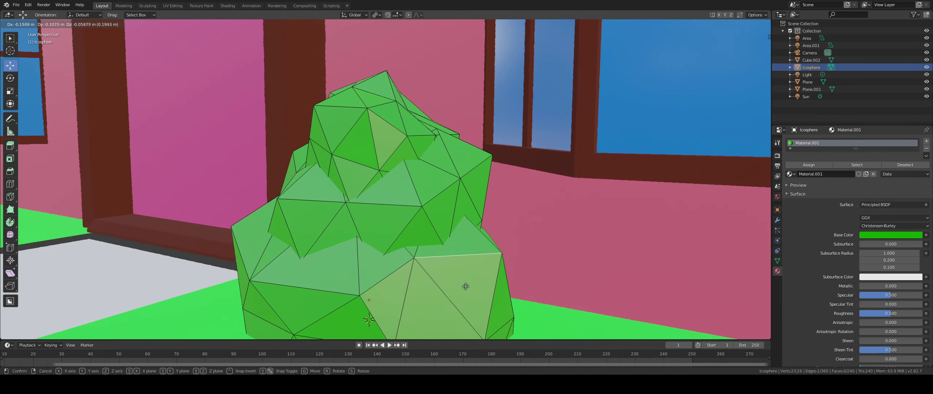
click(501, 277)
Pull two opposite outer vertices of the middle tier inward, the window-side one by about -0.254 m X and -0.126 m Y
middle_drag(451, 267, 462, 283)
key(1)
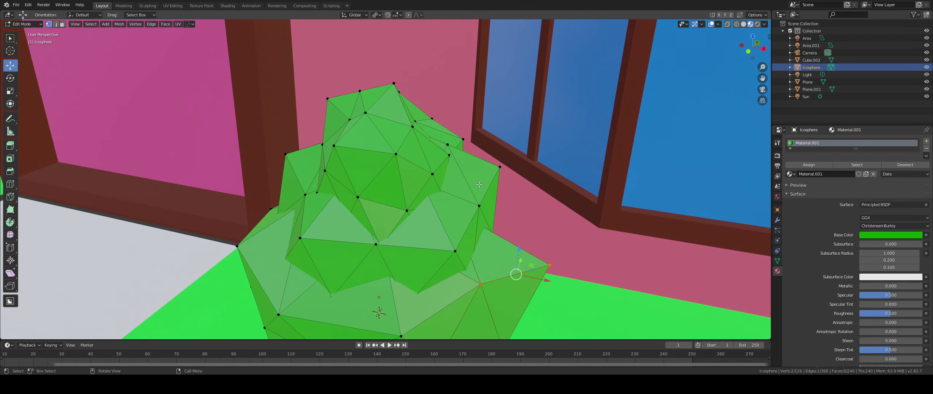
click(497, 167)
key(g)
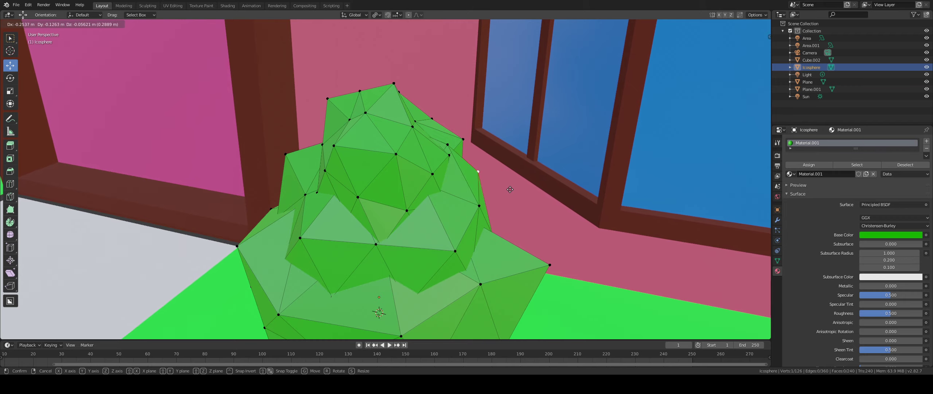
click(510, 189)
click(290, 160)
key(g)
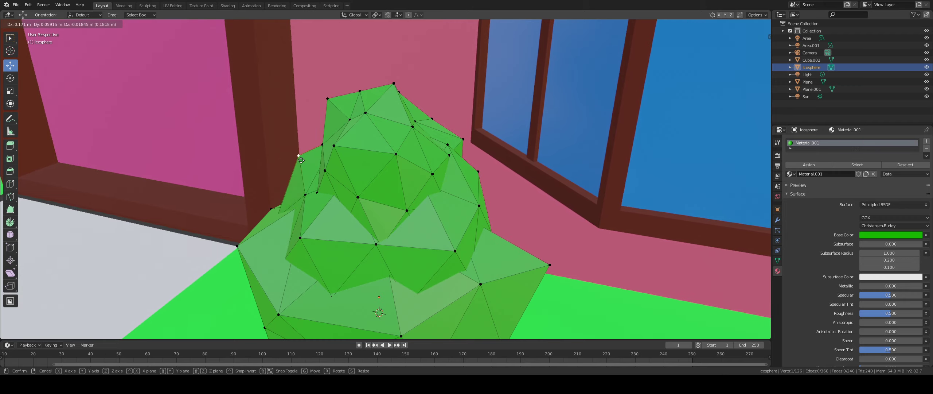
click(351, 186)
Move a bottom-tier vertex on the window side by about -0.463 m X and -0.281 m Y, and return to Object Mode
scroll(350, 186, down, 6)
mouse_move(355, 173)
middle_down()
mouse_move(369, 160)
mouse_move(343, 178)
middle_up()
click(440, 211)
key(g)
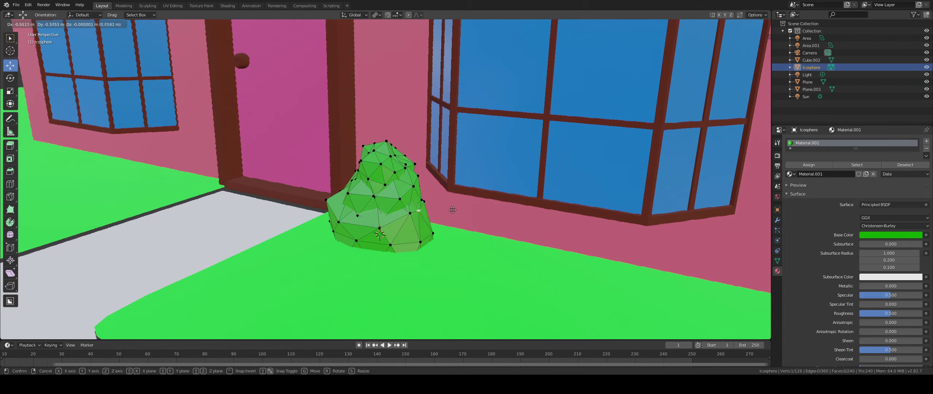
click(457, 210)
scroll(457, 209, up, 5)
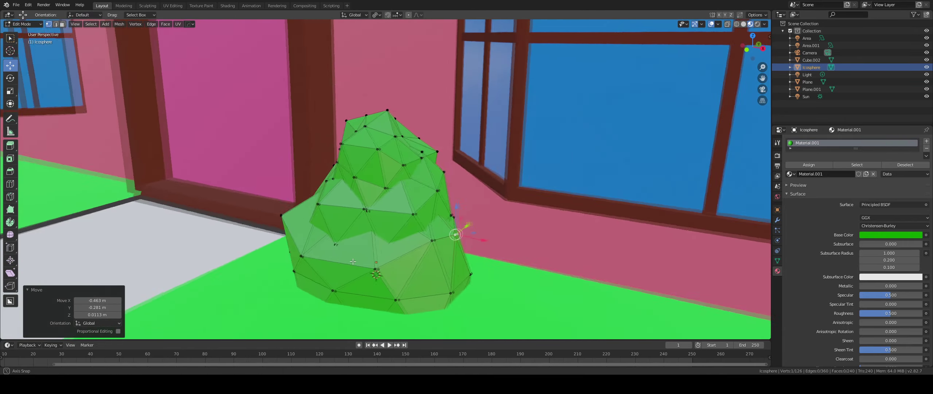
middle_drag(353, 261, 382, 254)
key(Tab)
Duplicate the finished shrub beside the front door, leaving the copy in place
scroll(391, 219, down, 4)
middle_drag(394, 226, 428, 242)
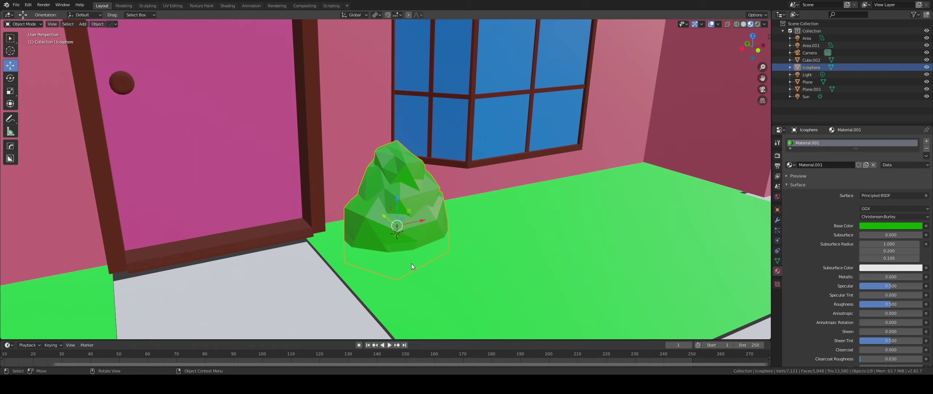
key(shift+d)
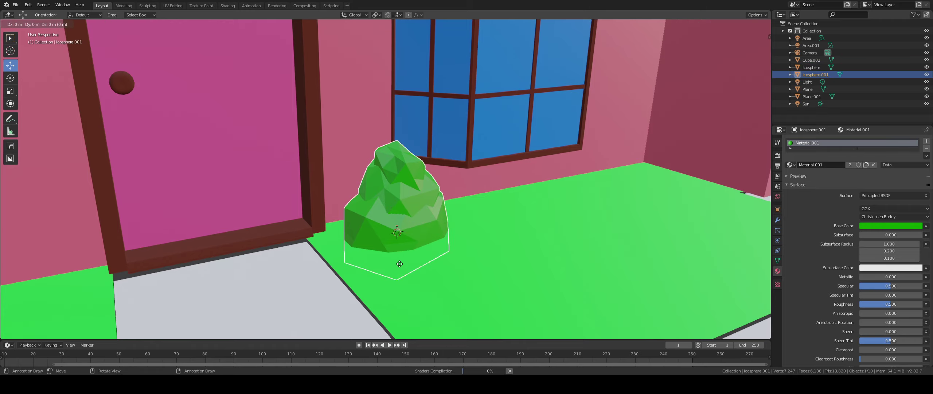
right_click(424, 269)
middle_drag(424, 268, 406, 256)
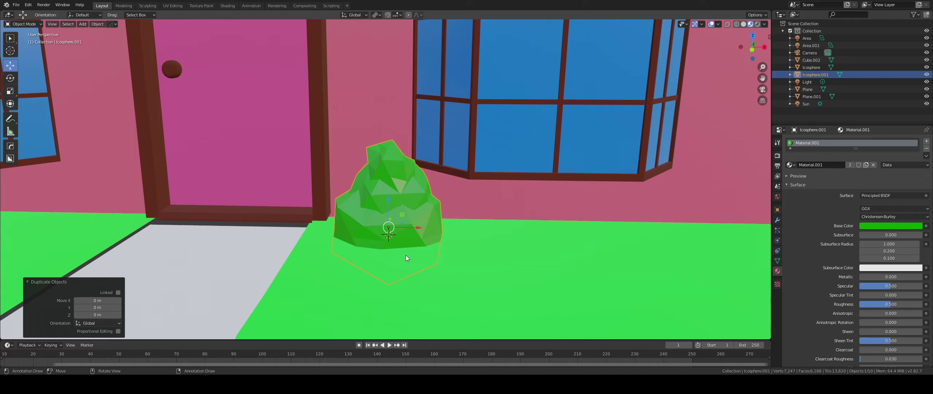
Move the duplicate shrub about -11.7 m along X to the opposite side of the front door
key(KP_1)
scroll(405, 239, down, 3)
middle_drag(376, 224, 381, 239)
shift+middle_drag(421, 215, 521, 219)
drag(517, 211, 516, 212)
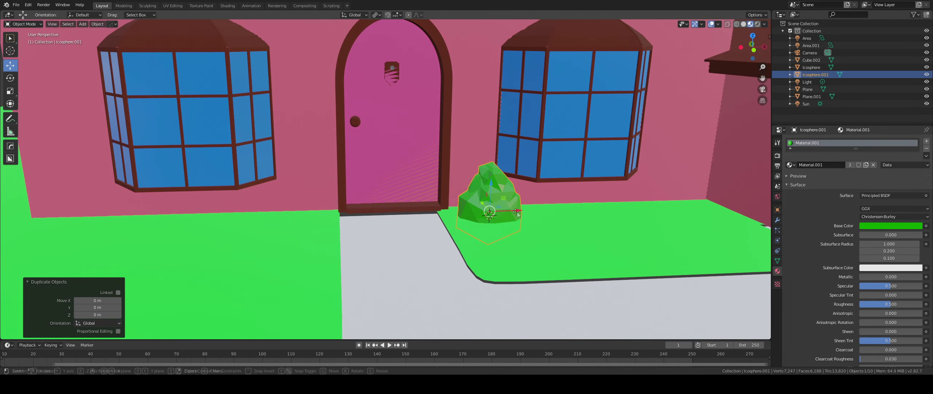
click(319, 220)
middle_drag(319, 220, 338, 226)
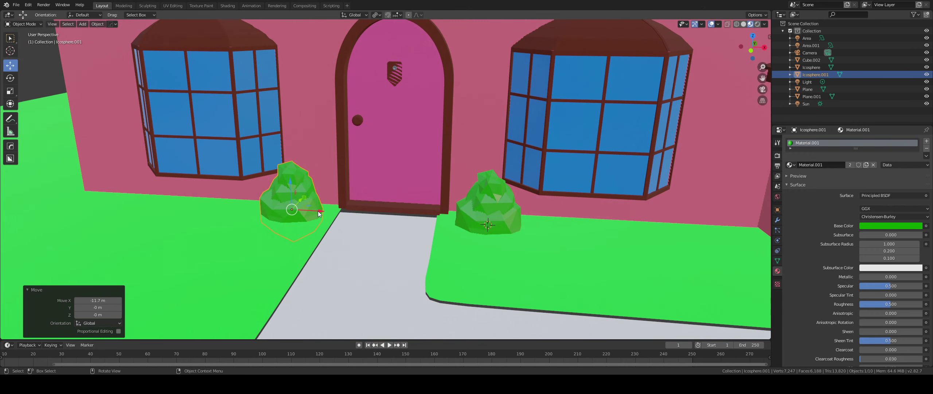
drag(320, 213, 321, 214)
Rotate the duplicate shrub about 147° around Z and scale it to about 0.892
key(r)
key(z)
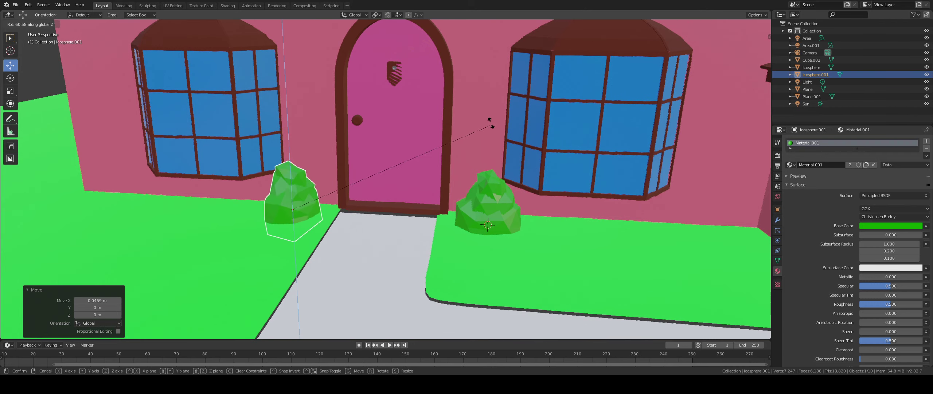
click(216, 268)
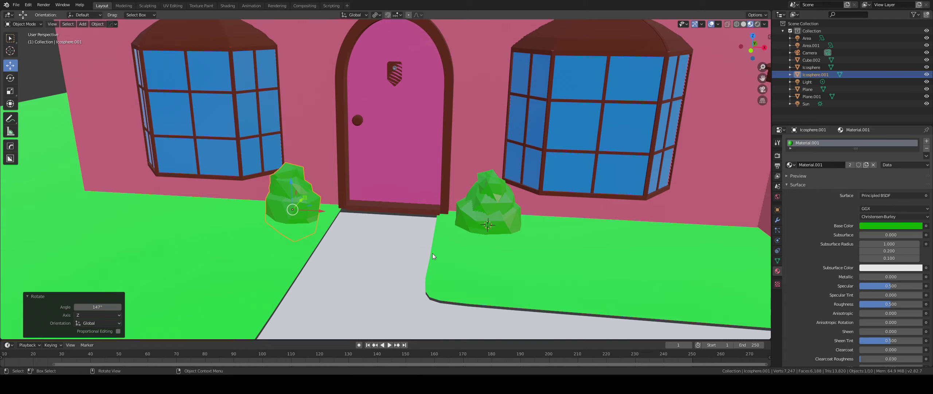
key(s)
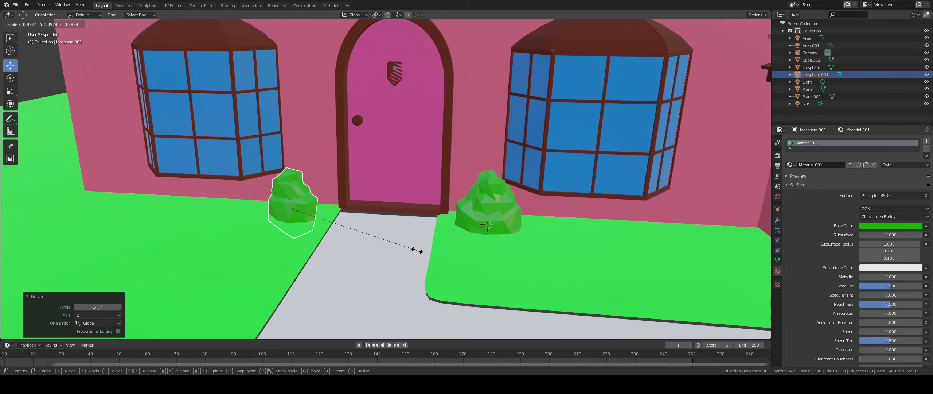
click(417, 251)
Examine the two shrubs and the lawn around the front corner of the house
mouse_move(346, 233)
middle_down()
mouse_move(375, 226)
mouse_move(334, 243)
mouse_move(458, 238)
mouse_move(381, 235)
mouse_move(353, 252)
mouse_move(407, 229)
mouse_move(316, 233)
mouse_move(352, 228)
middle_up()
scroll(375, 226, down, 5)
scroll(386, 223, up, 3)
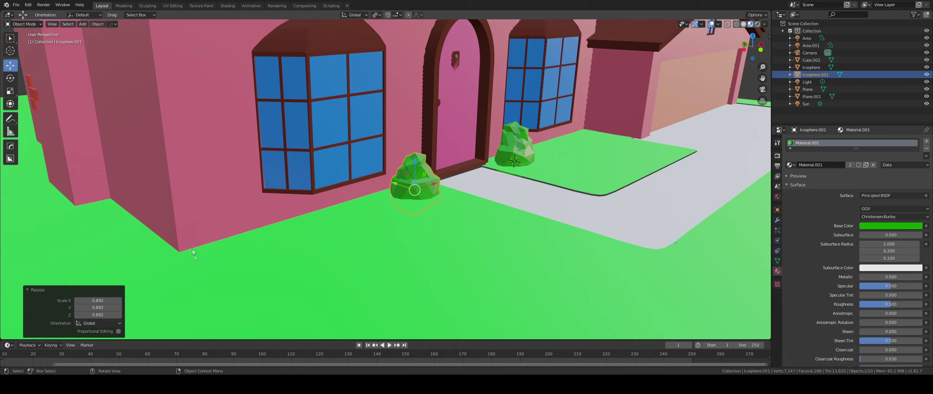
scroll(237, 239, down, 2)
mouse_move(238, 239)
middle_down()
mouse_move(236, 249)
mouse_move(239, 236)
middle_up()
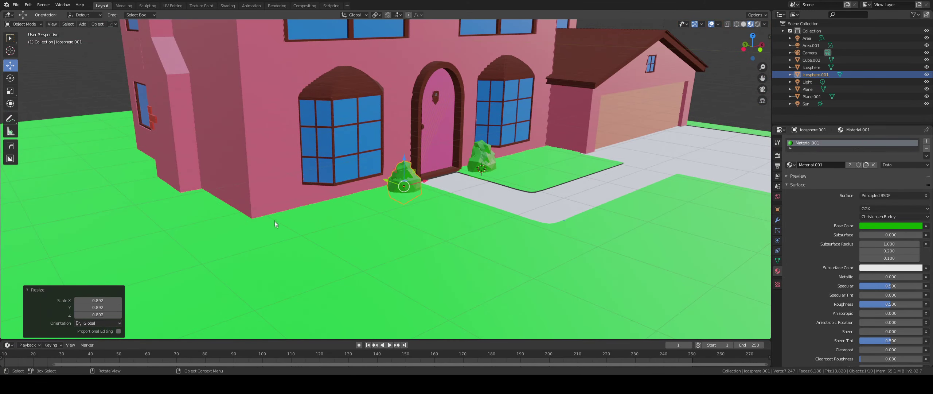
scroll(248, 234, up, 4)
middle_drag(242, 235, 425, 213)
Select the lawn face beside the house's front corner in Edit Mode and snap the 3D cursor to it
key(Tab)
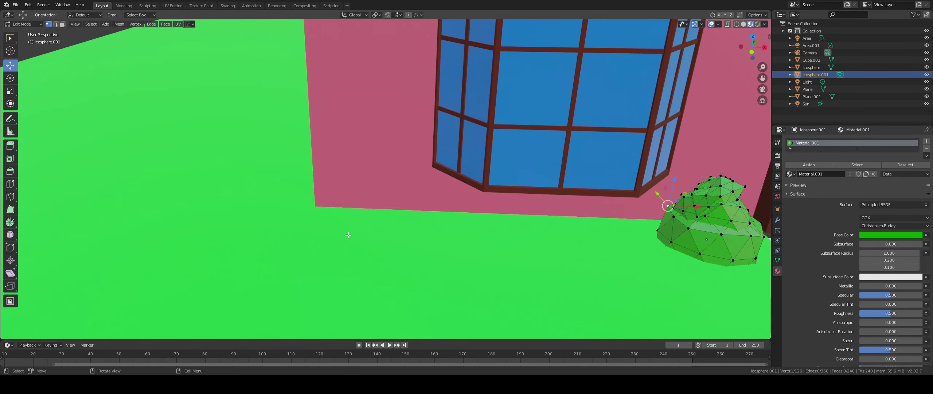
key(Tab)
click(320, 241)
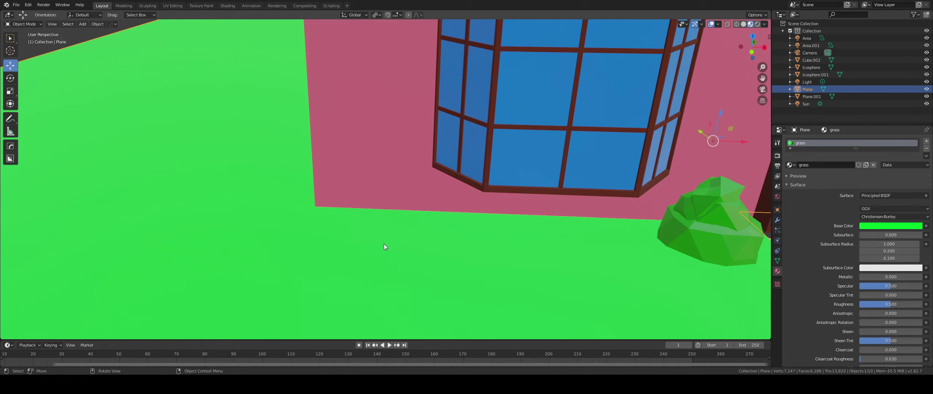
key(Tab)
key(3)
click(328, 227)
middle_drag(328, 226, 372, 247)
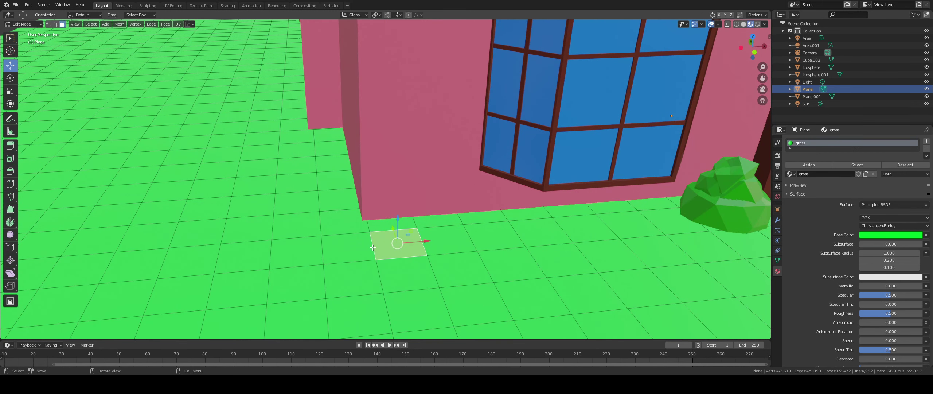
key(shift+s)
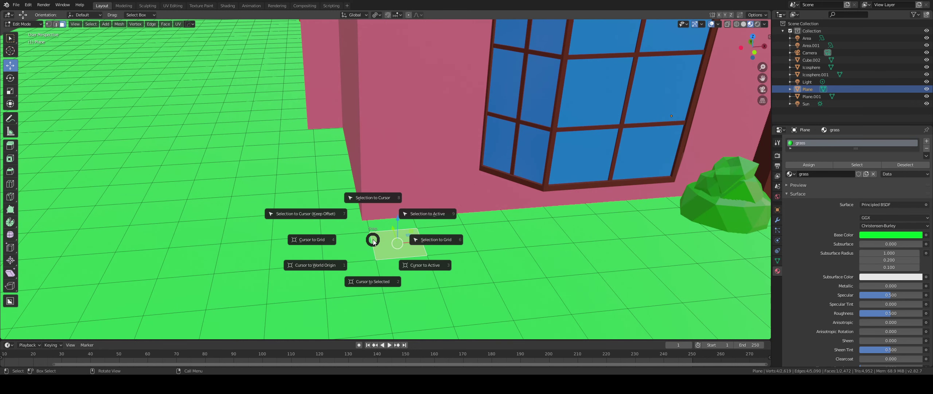
click(374, 276)
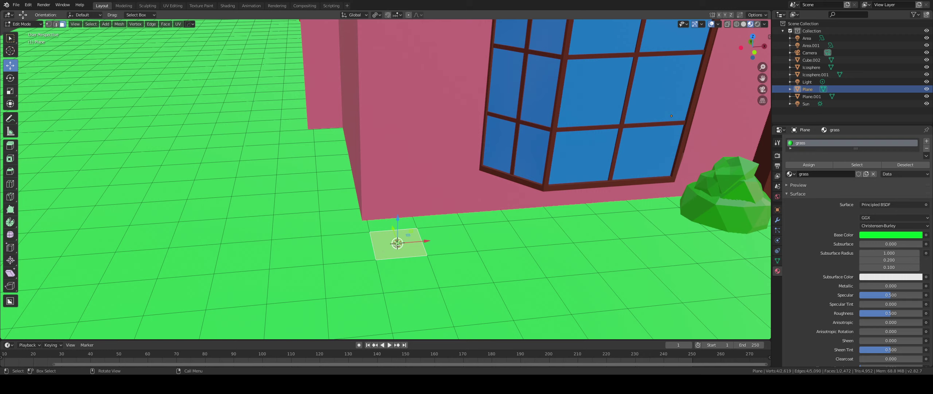
Add a cylinder at the 3D cursor on the lawn and scale it to about 0.396
key(shift+a)
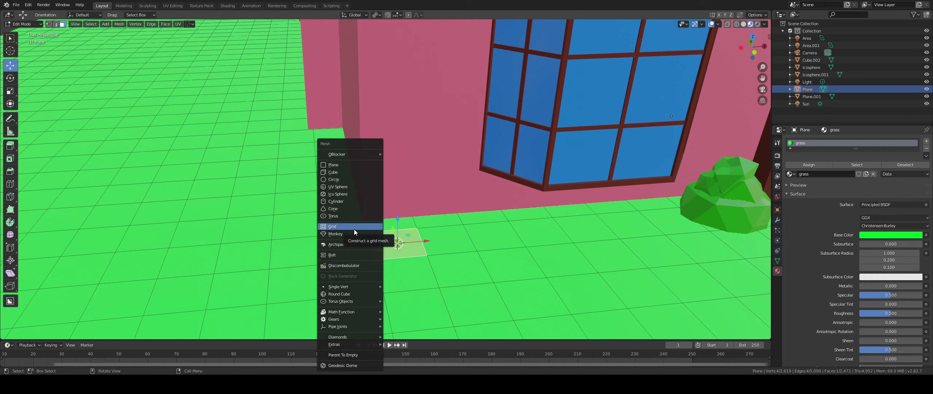
click(359, 202)
mouse_move(419, 263)
middle_down()
mouse_move(423, 255)
mouse_move(419, 268)
middle_up()
key(s)
click(456, 280)
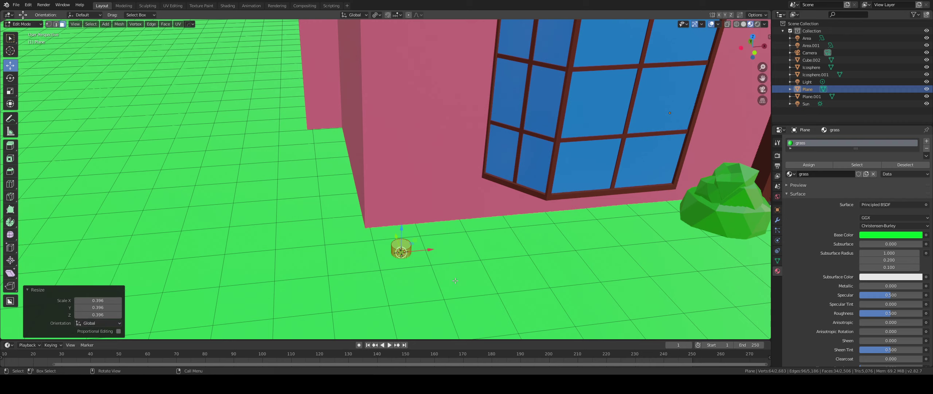
Raise the small cylinder about 0.327 m along Z
key(g)
key(z)
click(451, 276)
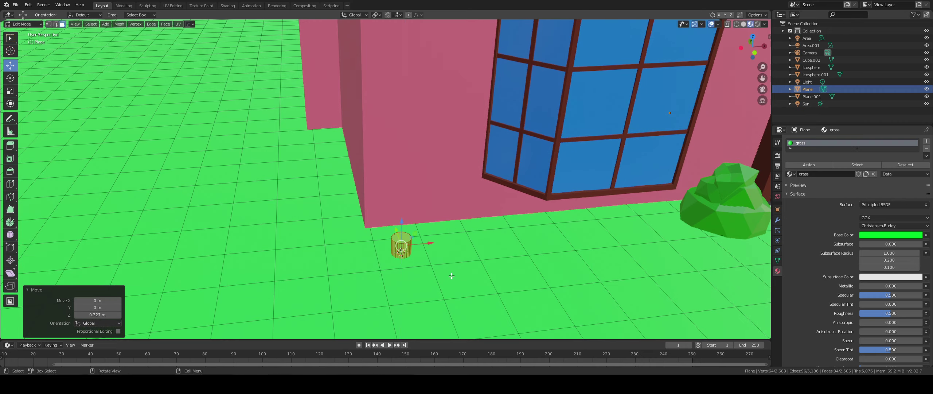
Select the cylinder's top face and scale it to about 0.599 to taper the trunk base
scroll(444, 283, up, 6)
shift+middle_drag(443, 285, 404, 173)
scroll(422, 145, down, 5)
scroll(375, 234, up, 2)
shift+middle_drag(374, 234, 483, 43)
click(398, 106)
shift+middle_drag(399, 171, 393, 186)
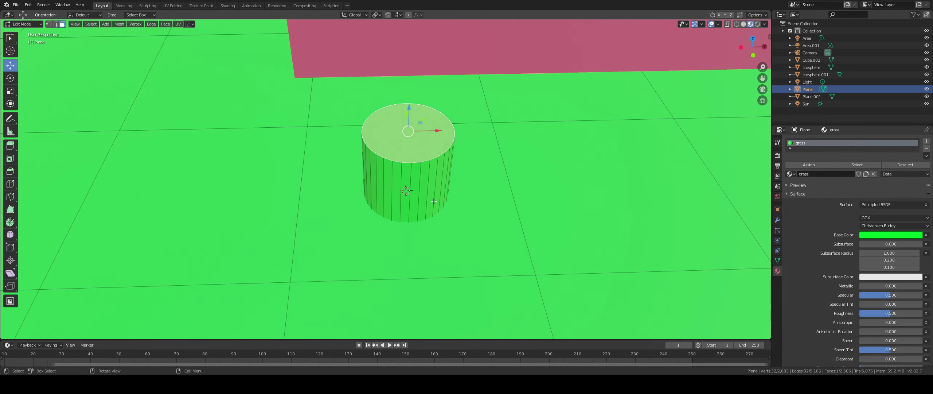
scroll(434, 201, down, 2)
key(s)
click(422, 185)
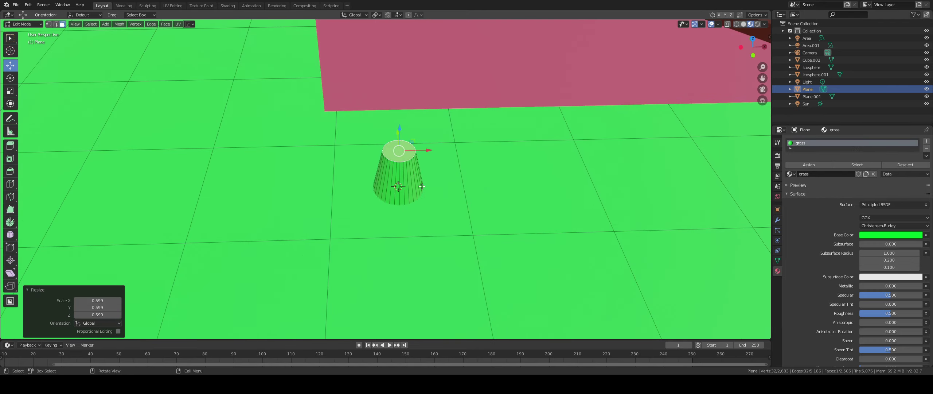
Extrude a second trunk segment about 0.6 m upward, with its top shifted about -0.083 m in X and scaled to 0.661
key(e)
click(426, 188)
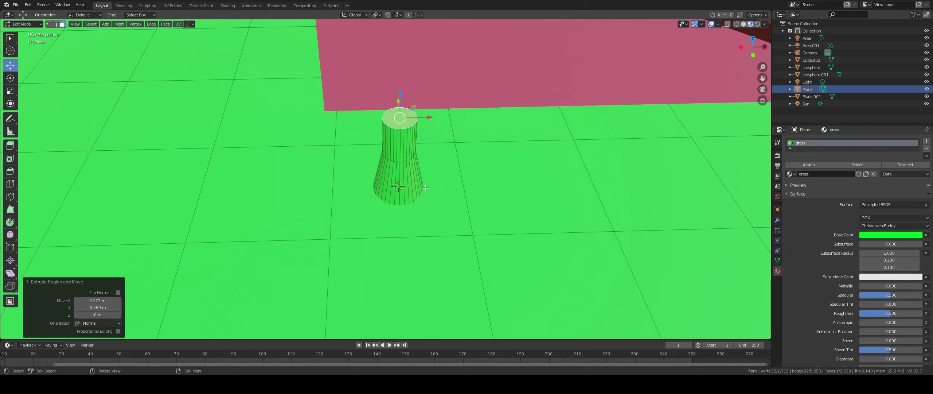
key(g)
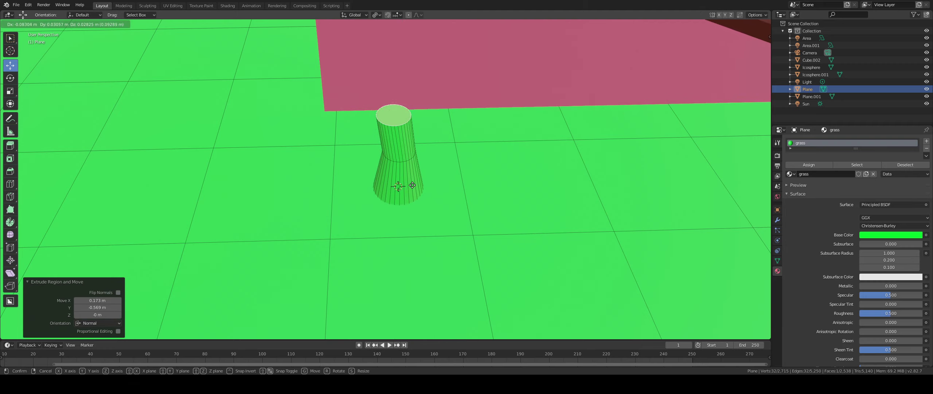
click(404, 188)
key(s)
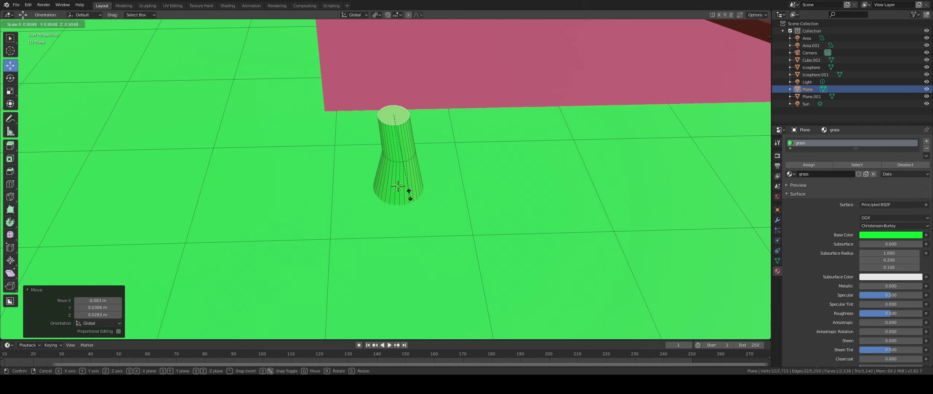
click(406, 170)
Extrude a third trunk segment about 0.5 m upward and shift its top by about 0.043 m in X
key(e)
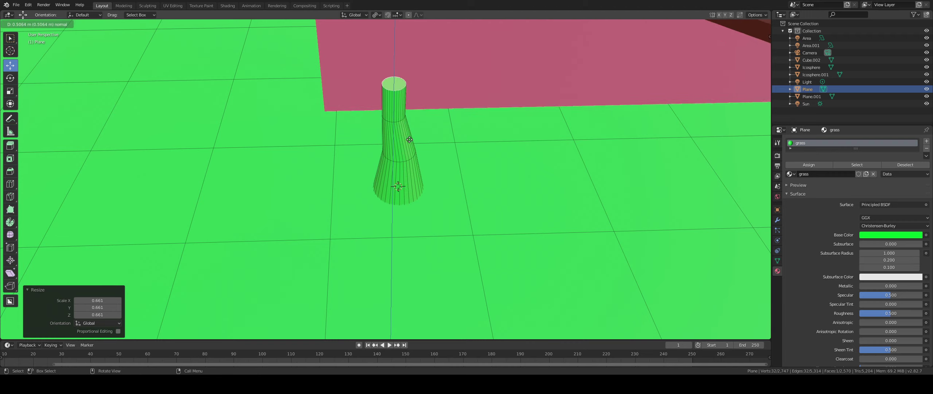
click(411, 142)
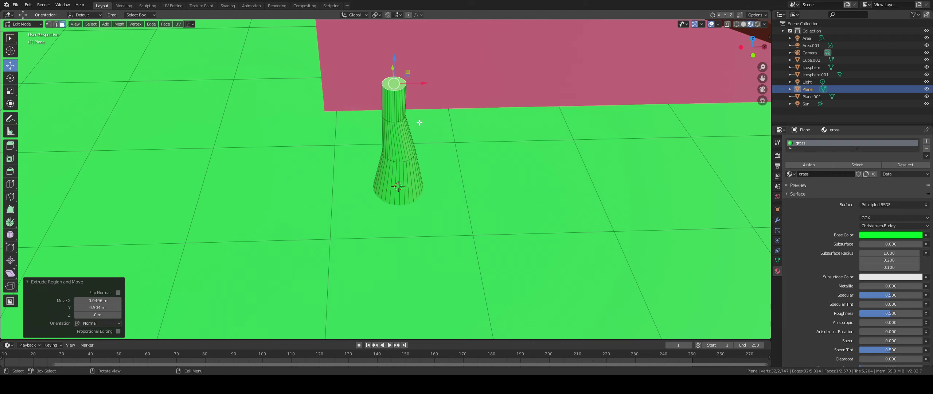
key(g)
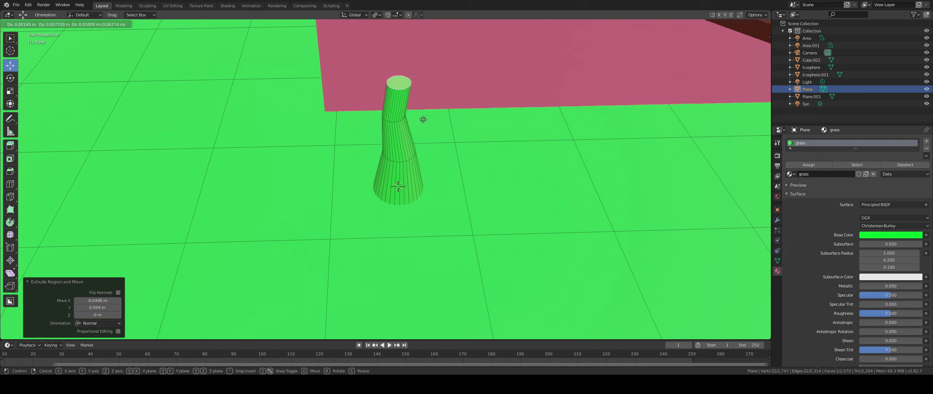
click(422, 119)
key(e)
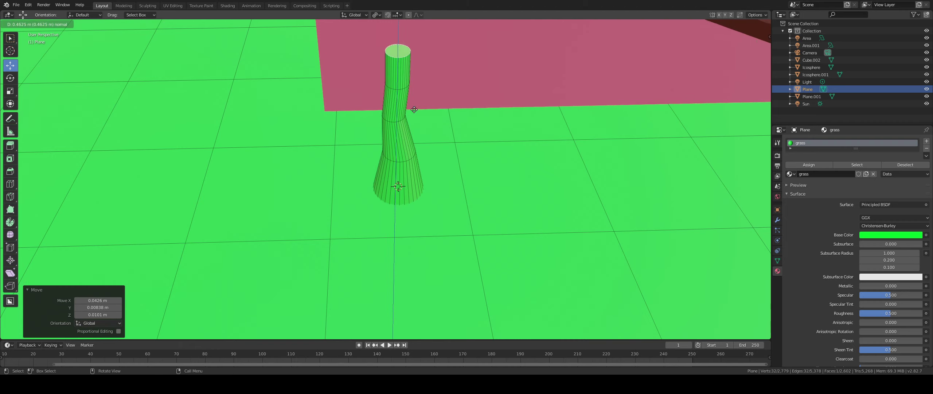
click(418, 116)
key(s)
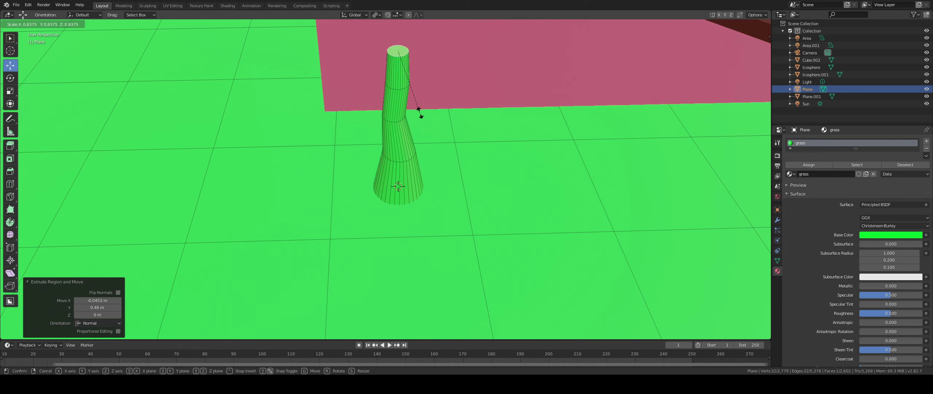
click(418, 101)
key(ctrl+z)
key(ctrl+z)
Scale the third segment's top face to about 0.804 and extrude a fourth segment about 0.42 m upward
key(s)
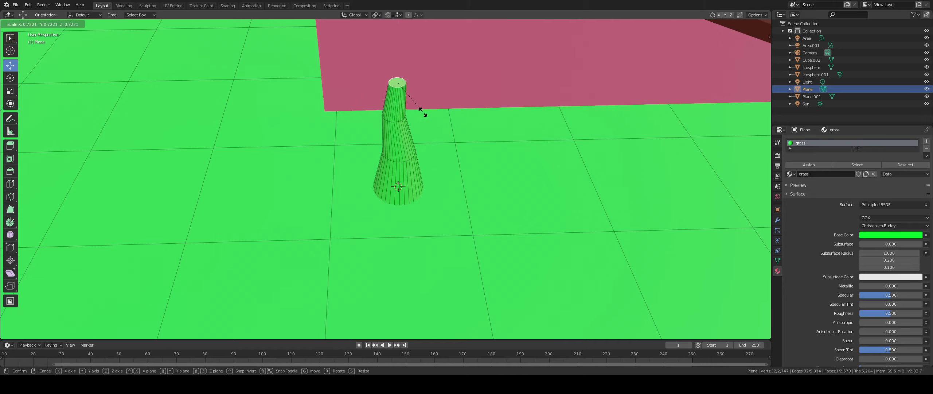
click(425, 116)
key(e)
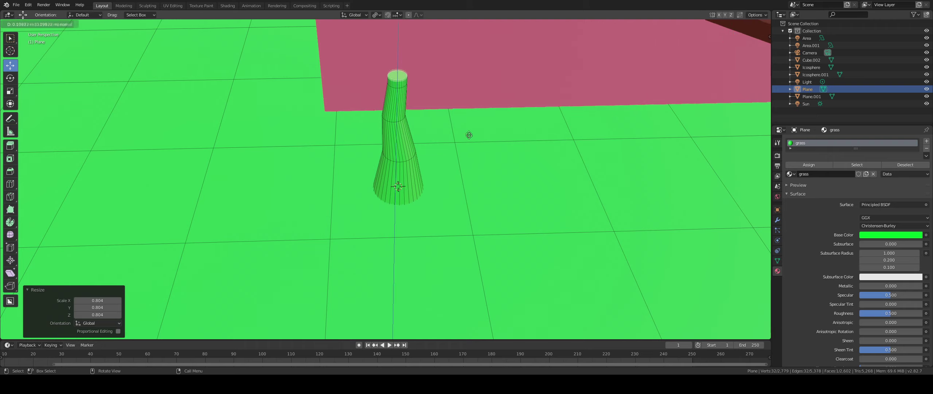
click(474, 124)
Scale the fourth segment's top to about 0.852 and move it about -0.039 m X, 0.052 m Y and 0.052 m Z
key(s)
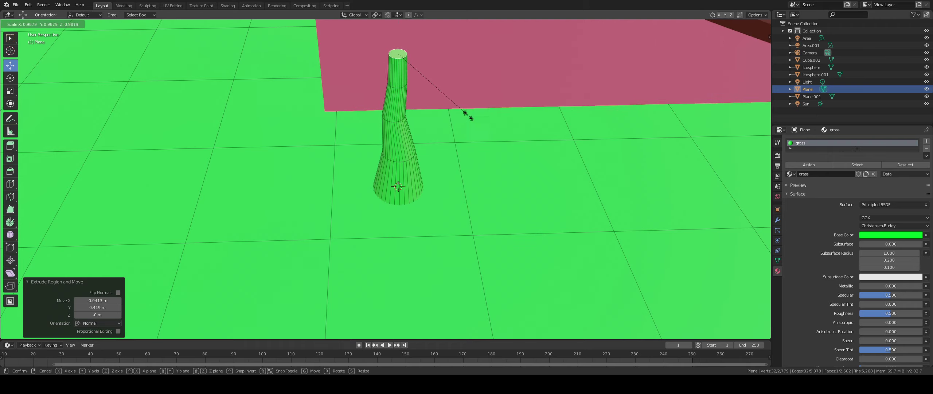
click(467, 113)
key(g)
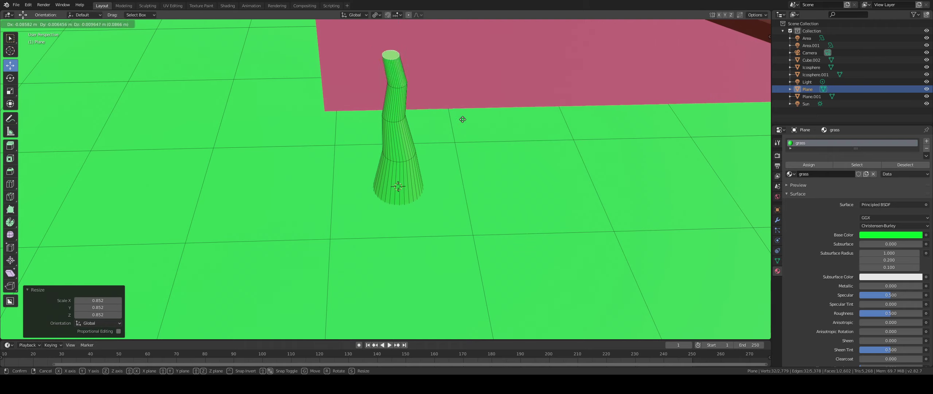
click(467, 117)
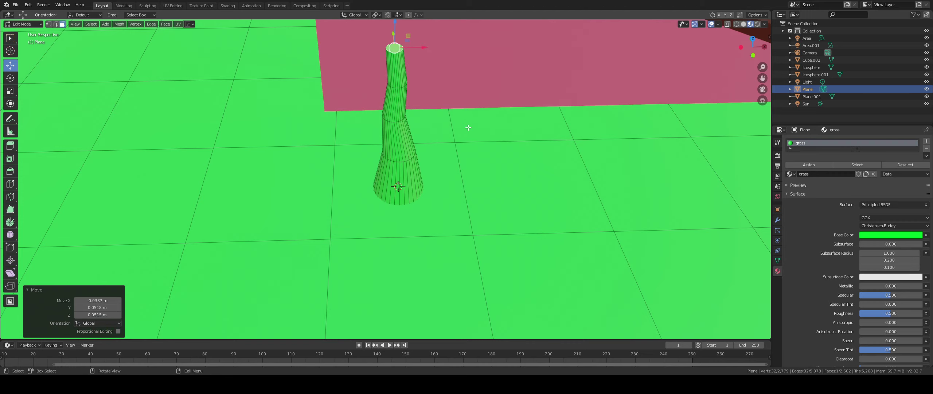
Extrude a fifth trunk segment about 0.44 m upward and scale its top face to about 0.722
key(e)
click(467, 92)
scroll(430, 90, down, 4)
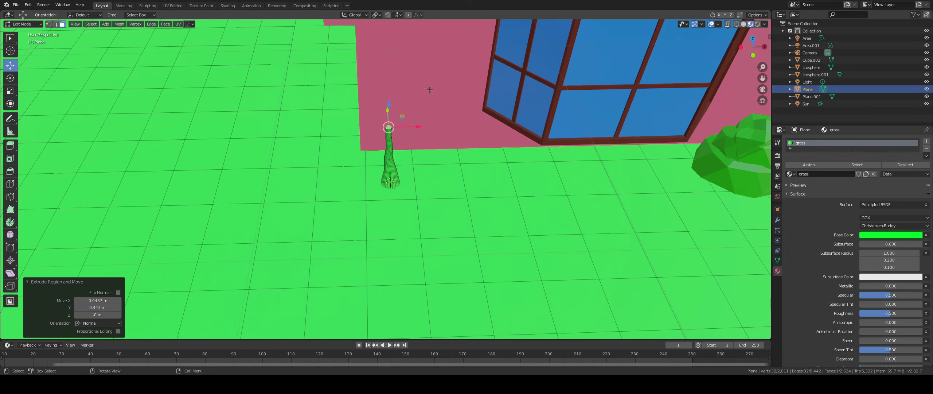
scroll(430, 90, up, 2)
key(s)
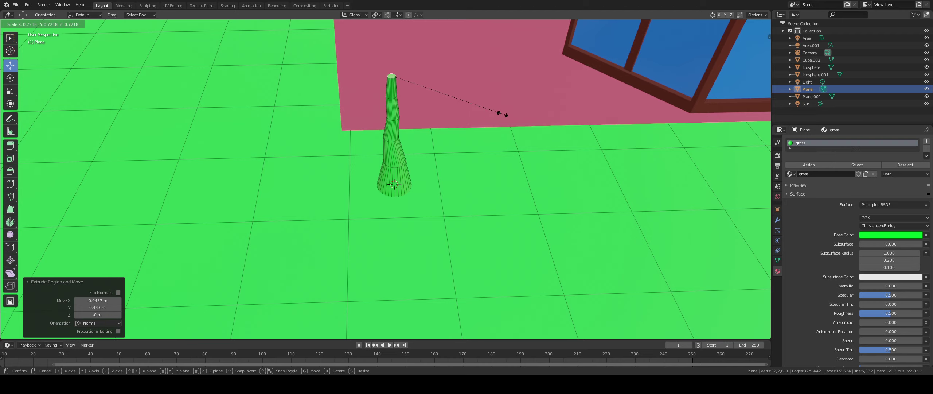
click(500, 115)
Move the fifth segment's top face about 0.064 m X, 0.07 m Y and 0.073 m Z, and scale it down slightly
key(g)
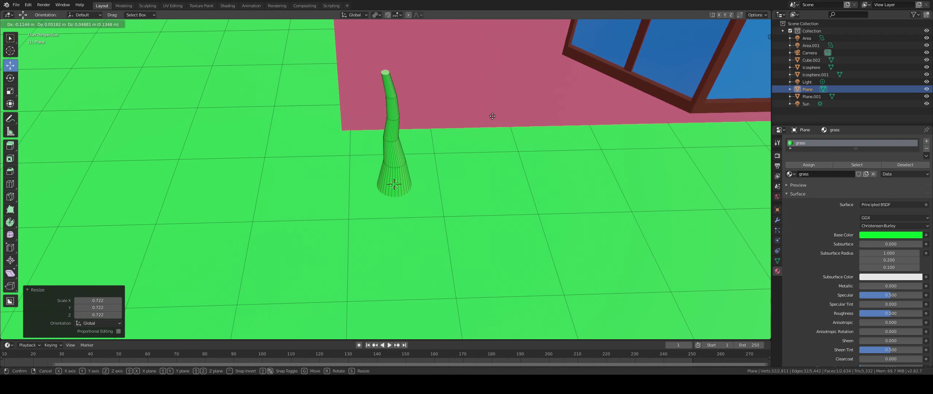
click(499, 113)
scroll(509, 110, down, 4)
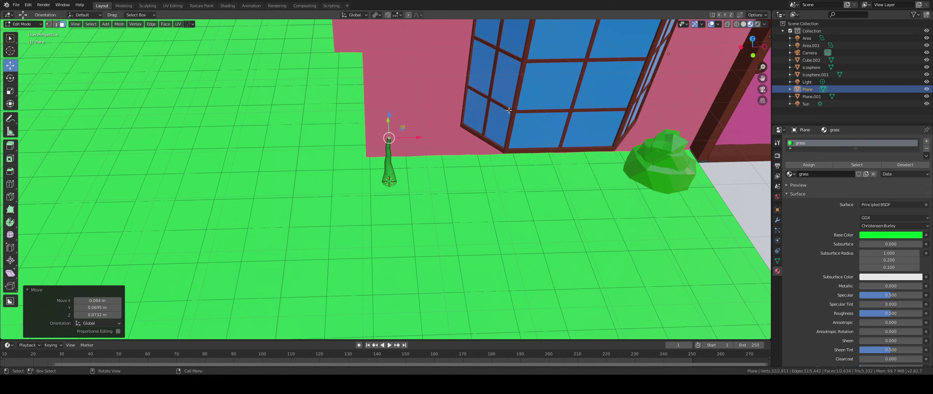
middle_drag(455, 161, 409, 153)
scroll(439, 141, up, 5)
scroll(425, 213, up, 2)
scroll(415, 140, down, 1)
scroll(409, 147, down, 1)
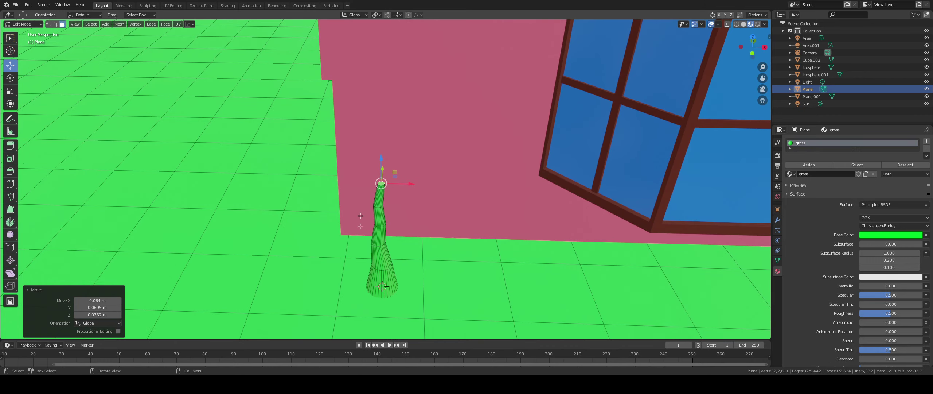
scroll(405, 161, up, 3)
scroll(411, 156, down, 3)
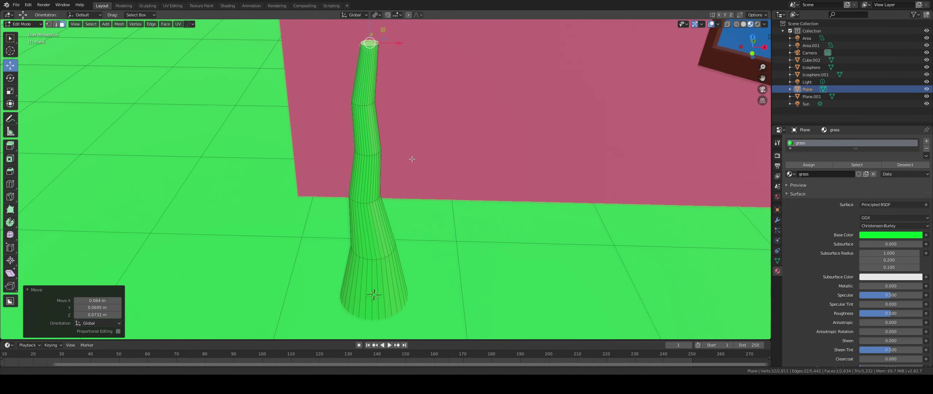
scroll(399, 151, down, 2)
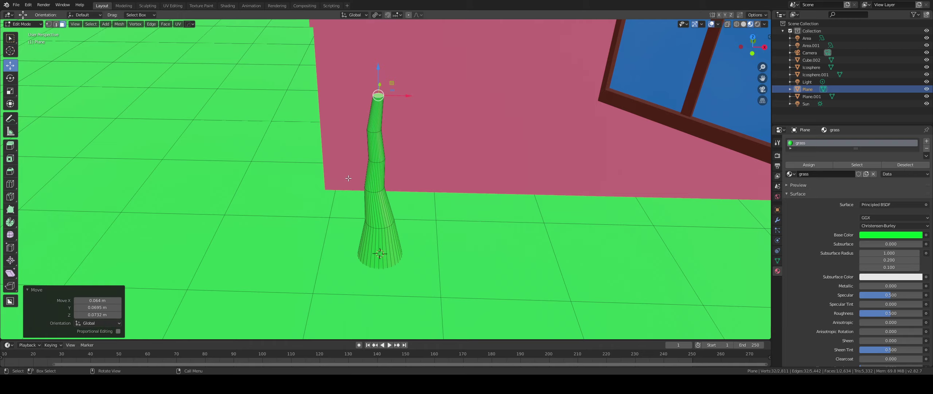
key(s)
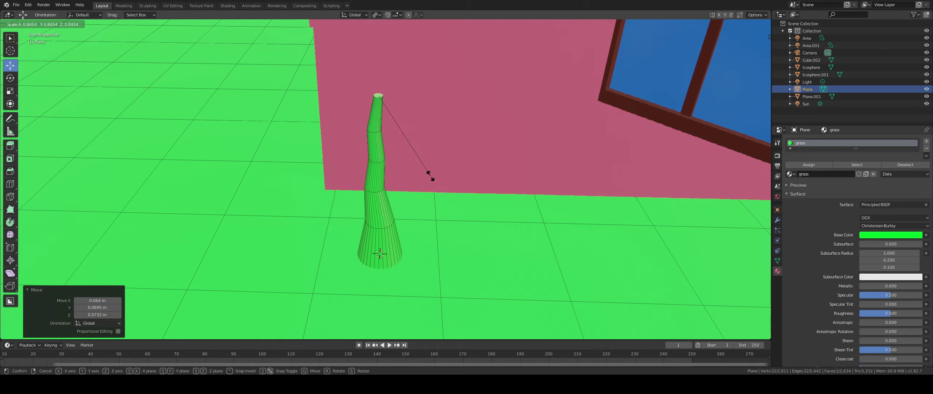
click(425, 165)
Bevel the lowest edge loop above the trunk's base into a narrow single-segment band of faces
scroll(423, 179, up, 3)
shift+middle_drag(423, 179, 419, 81)
scroll(483, 91, up, 5)
scroll(483, 92, down, 8)
shift+middle_drag(456, 35, 459, 146)
key(2)
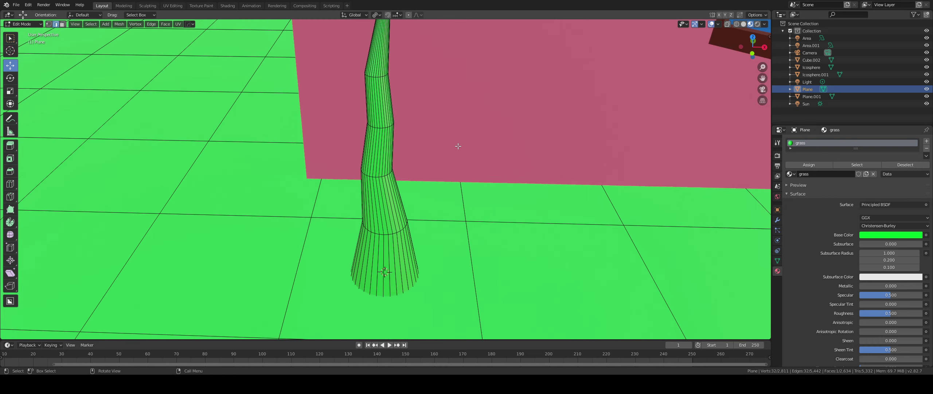
shift+middle_drag(429, 178, 416, 79)
scroll(380, 139, up, 3)
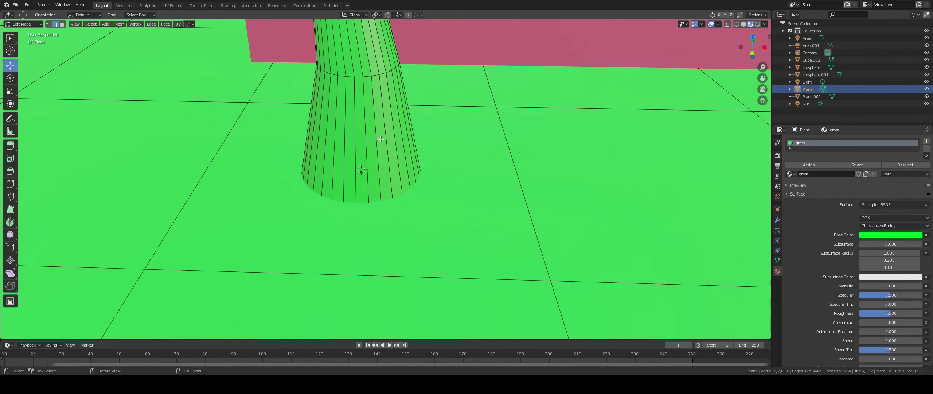
shift+middle_drag(370, 106, 378, 151)
key(alt+a)
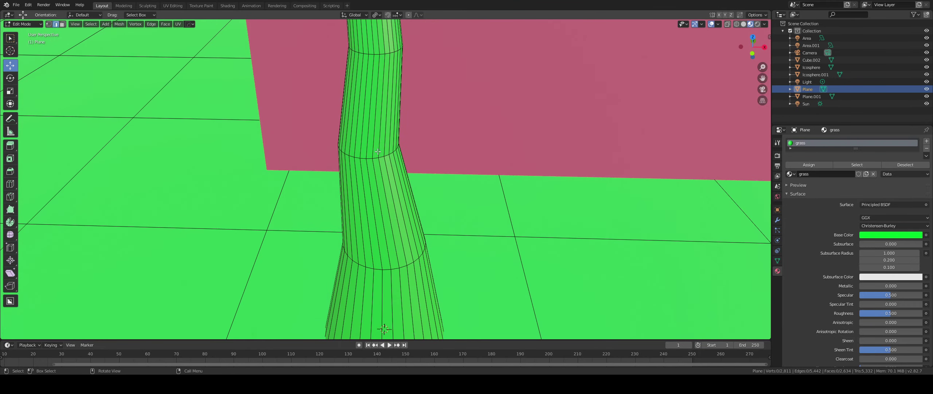
shift+middle_drag(410, 227, 379, 142)
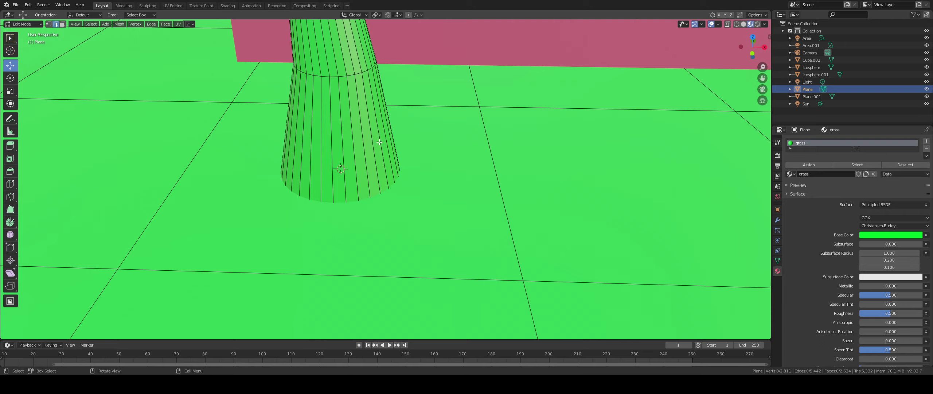
alt+click(324, 77)
shift+middle_drag(360, 117, 371, 91)
shift+middle_drag(373, 41, 374, 157)
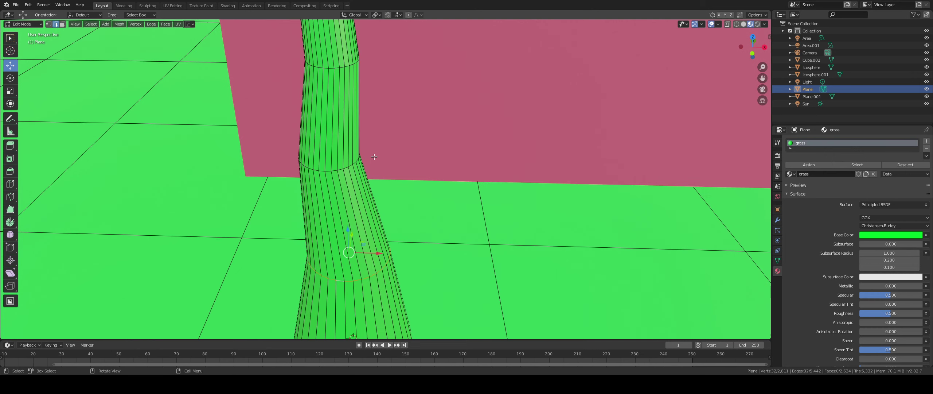
shift+middle_drag(378, 223, 378, 107)
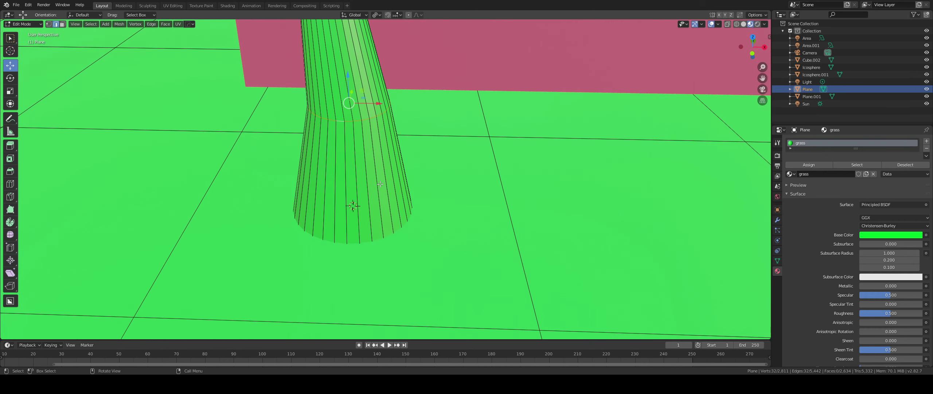
key(ctrl+b)
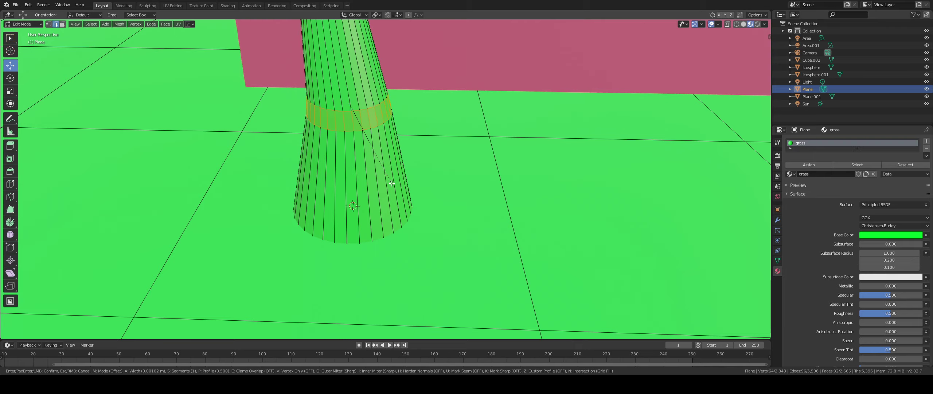
click(393, 184)
Extrude the band of faces in place, scale it outward to about 3.943 and reduce it to about 0.85
middle_drag(392, 185, 398, 167)
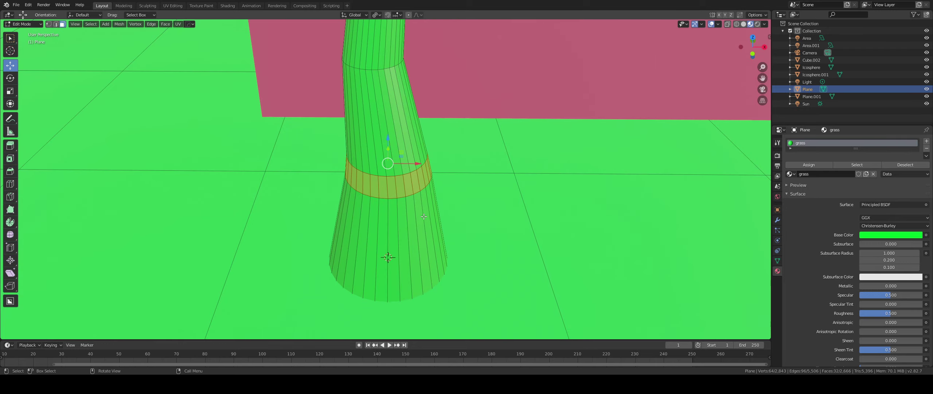
key(e)
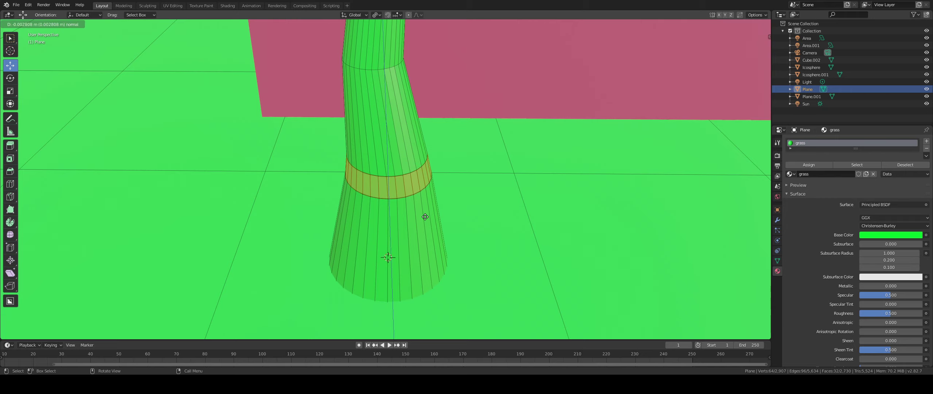
right_click(436, 225)
key(s)
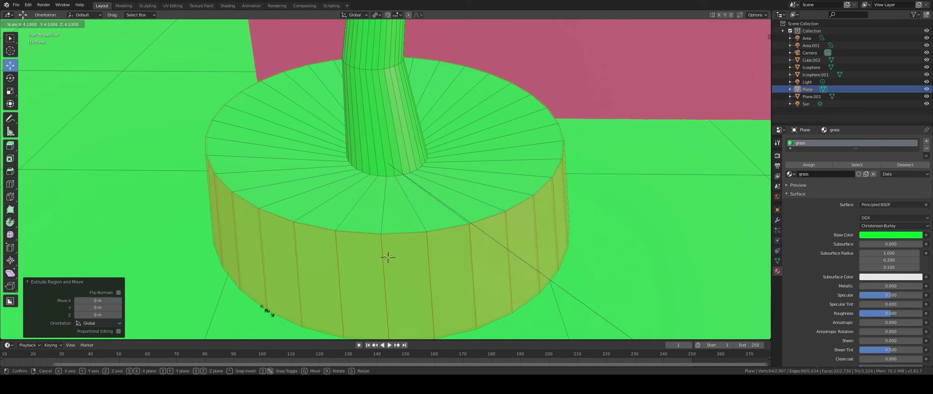
click(319, 36)
scroll(156, 179, down, 6)
scroll(245, 173, up, 3)
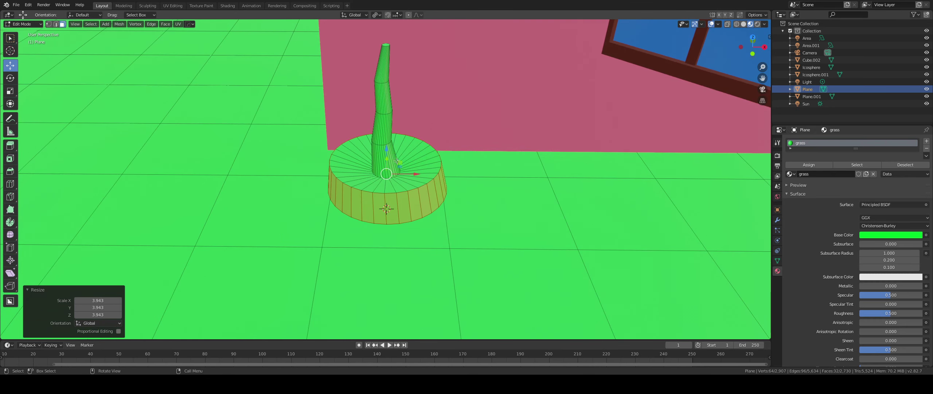
key(s)
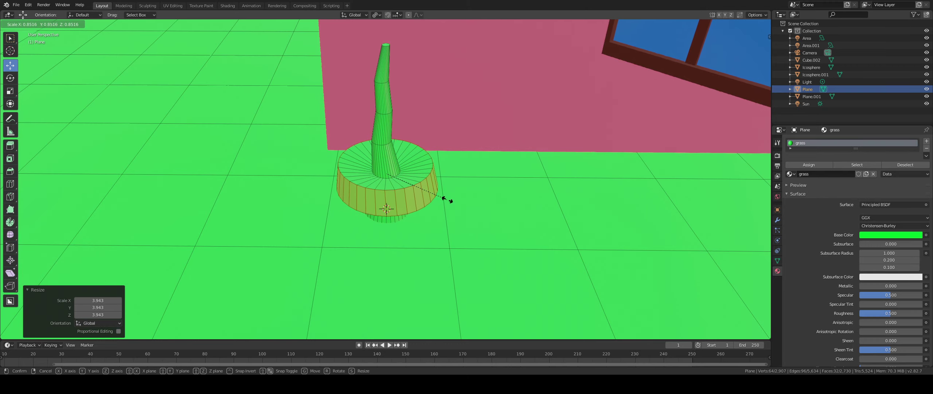
click(447, 200)
Flatten the extruded ring to about 0.103 along Z and lower it by about 0.286 m
scroll(440, 213, up, 4)
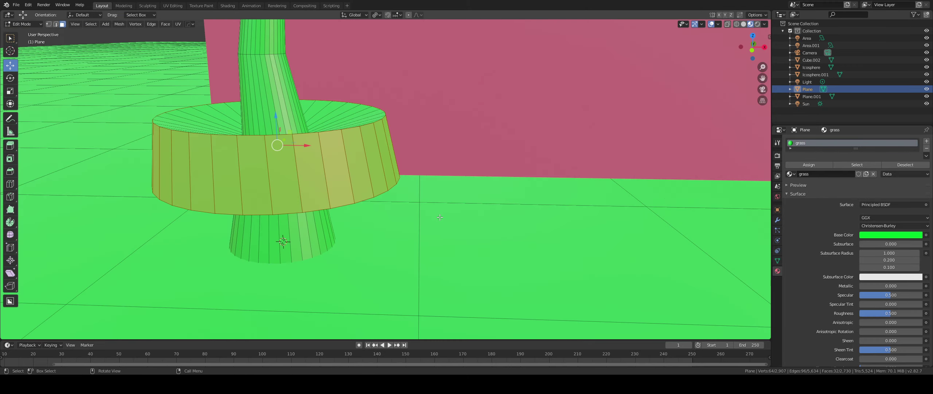
key(s)
key(z)
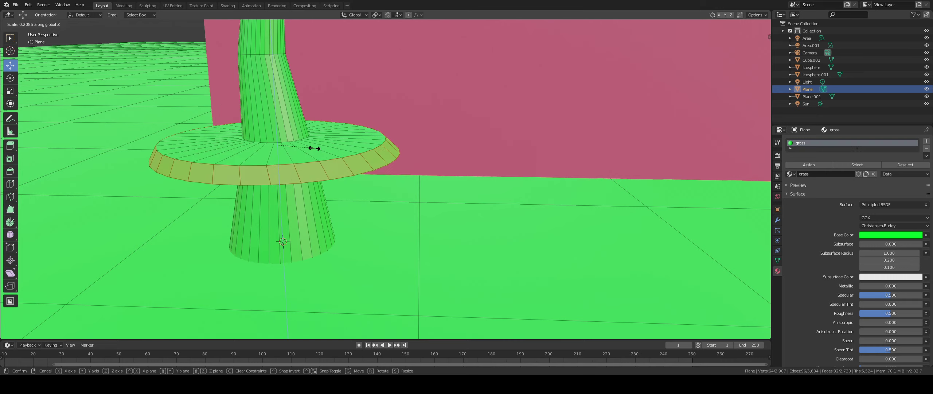
click(296, 145)
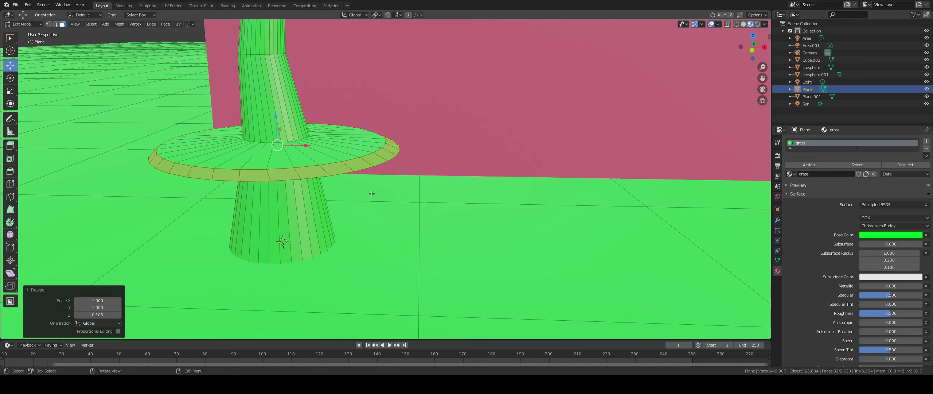
key(g)
key(z)
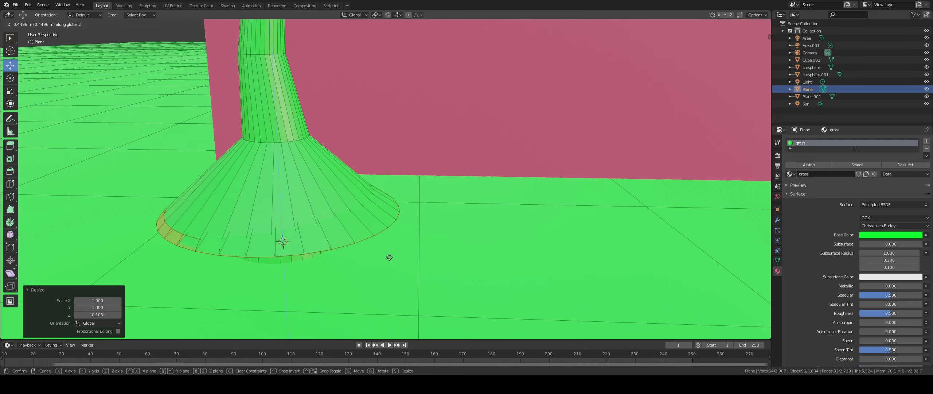
click(386, 235)
Scale the upper edge loop of the flared ring's rim outward to about 1.150
middle_drag(386, 236, 354, 232)
shift+middle_drag(482, 88, 388, 205)
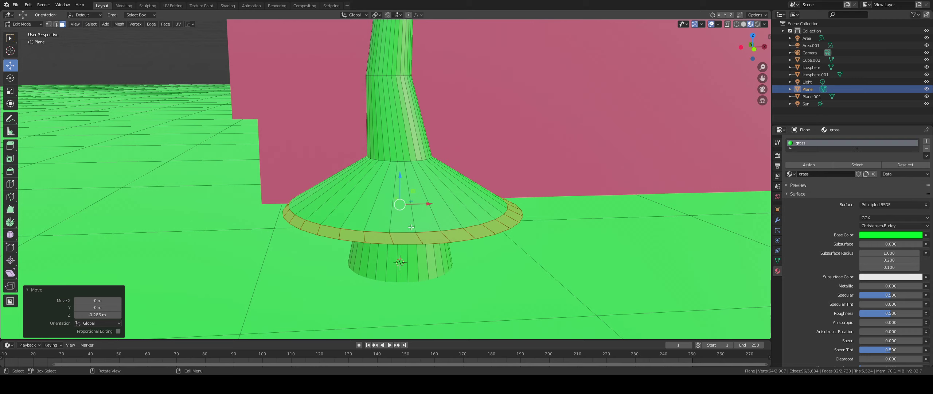
scroll(414, 241, up, 5)
shift+middle_drag(473, 279, 406, 205)
key(alt+a)
key(2)
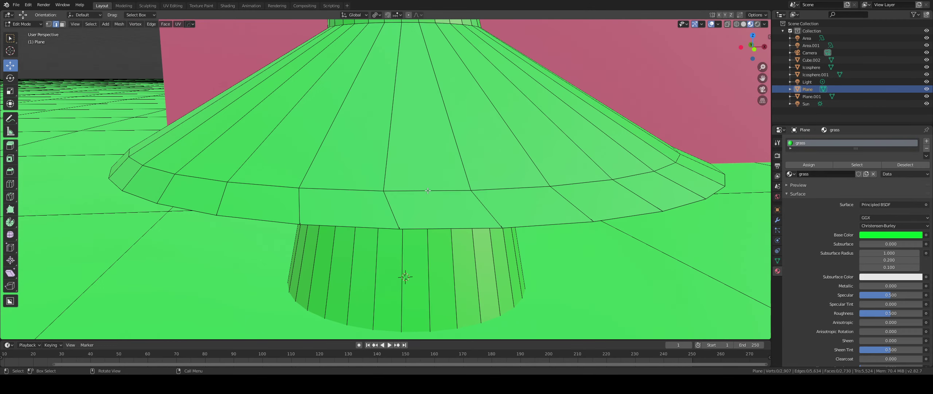
alt+click(422, 190)
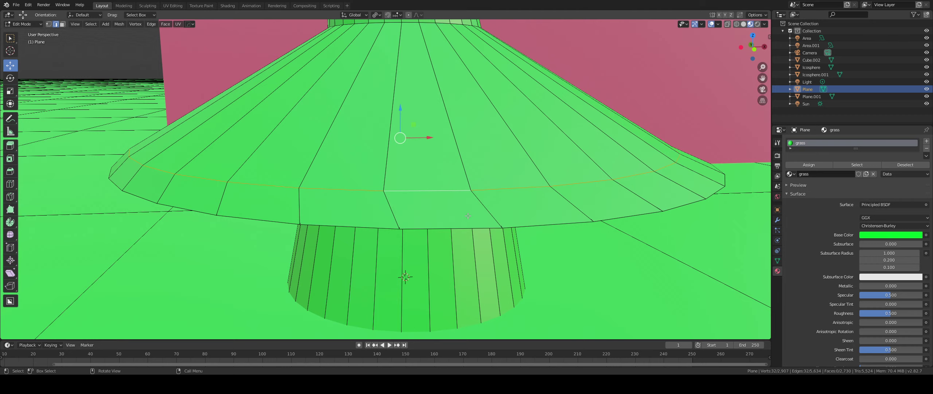
key(s)
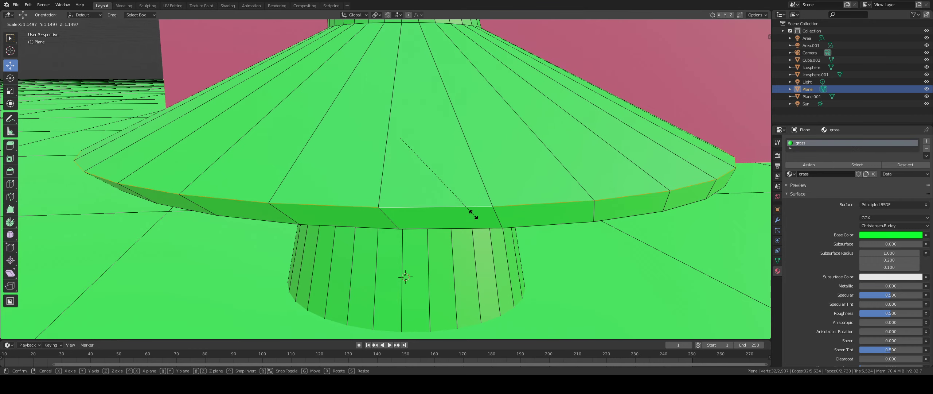
click(473, 214)
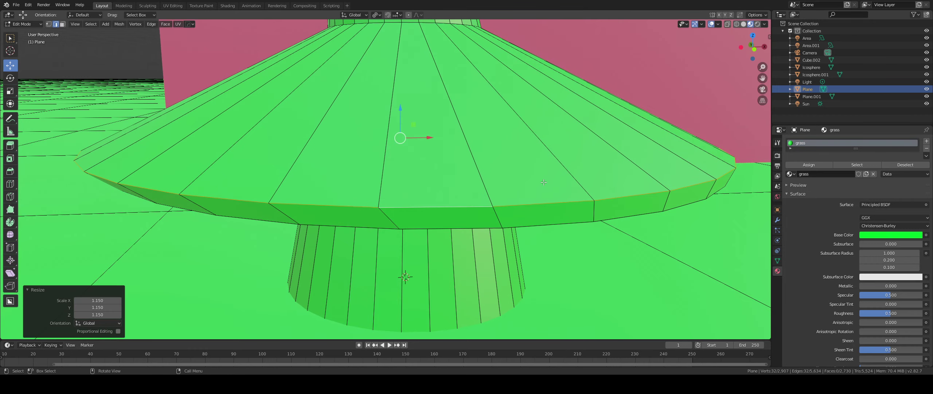
Add the rim's lower edge loop to the selection and move both loops down about 0.182 m
alt+shift+click(443, 228)
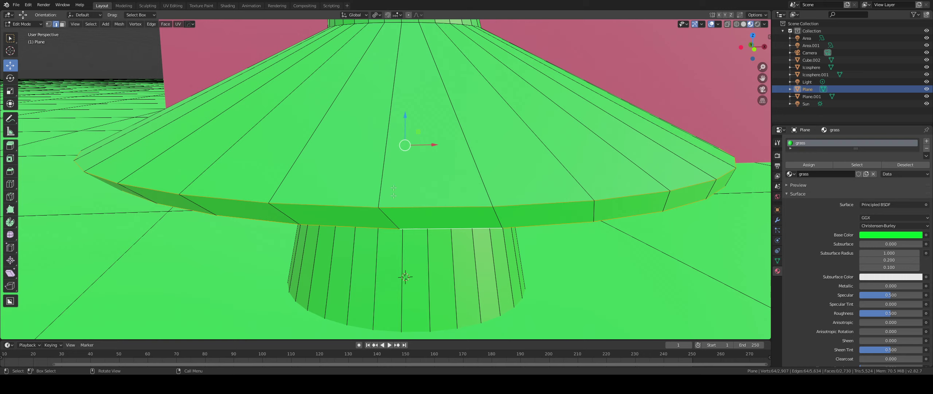
drag(402, 118, 411, 175)
scroll(436, 183, down, 6)
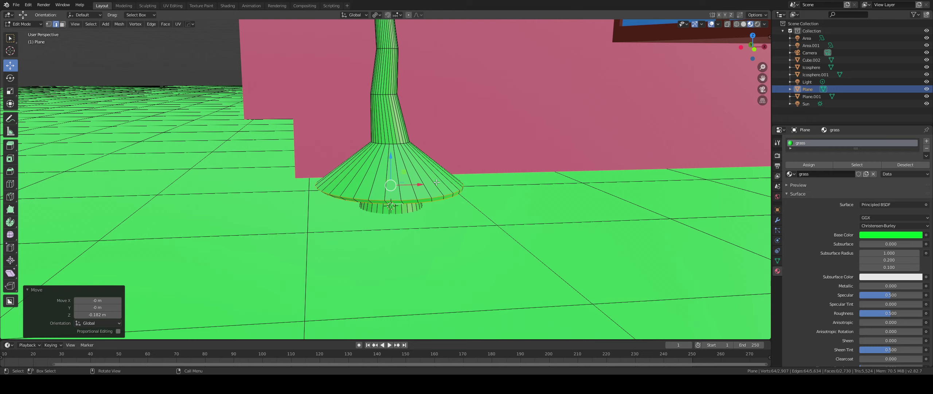
Select the complete ring of narrow faces around the rim of the trunk's flared bottom layer
key(3)
scroll(441, 198, up, 6)
scroll(441, 198, down, 3)
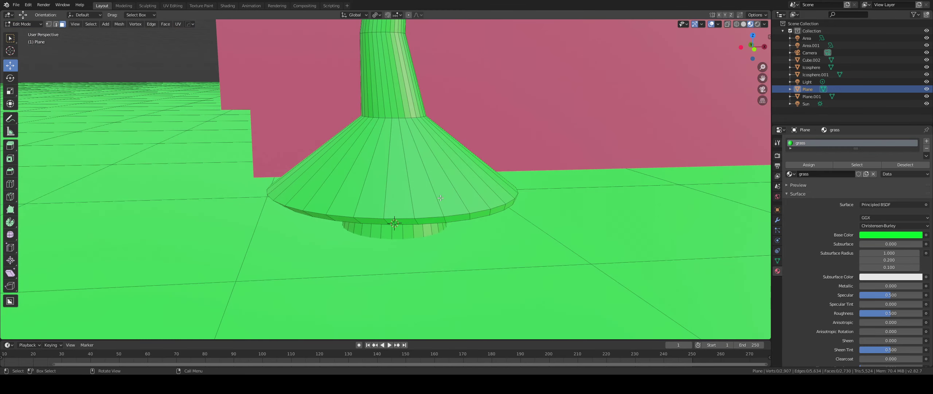
middle_drag(440, 219, 440, 218)
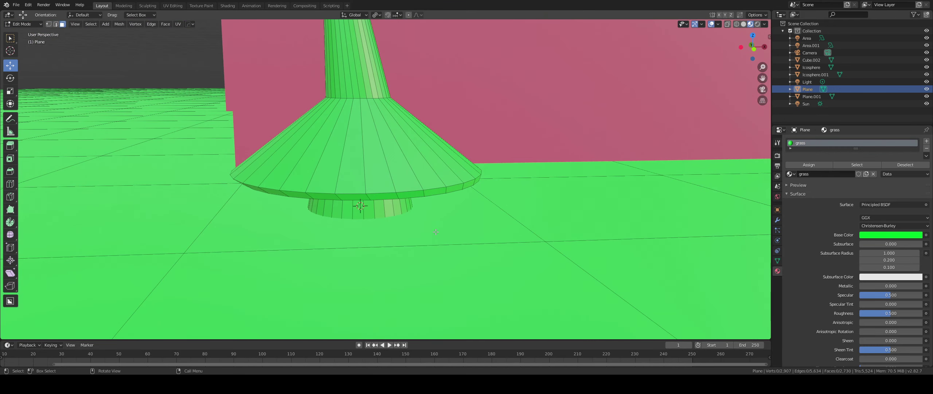
key(alt)
alt+click(354, 196)
key(ctrl+z)
click(354, 196)
middle_drag(355, 197, 383, 214)
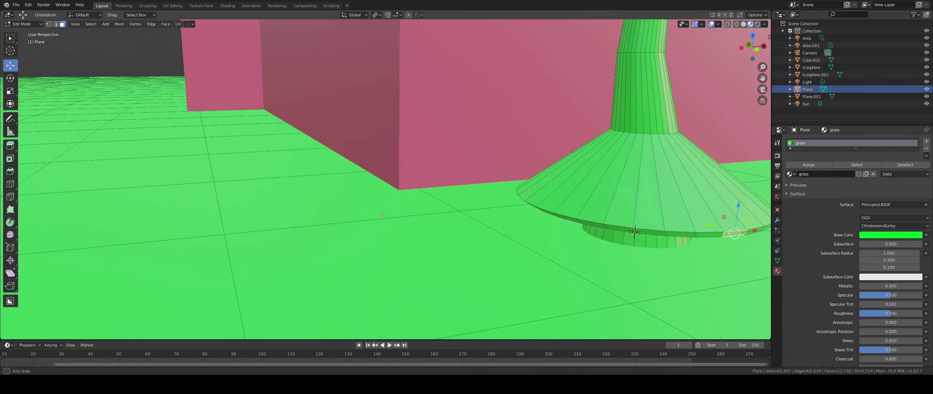
ctrl+click(549, 215)
mouse_move(548, 215)
middle_down()
mouse_move(548, 227)
mouse_move(525, 227)
mouse_move(539, 227)
middle_up()
scroll(510, 228, down, 4)
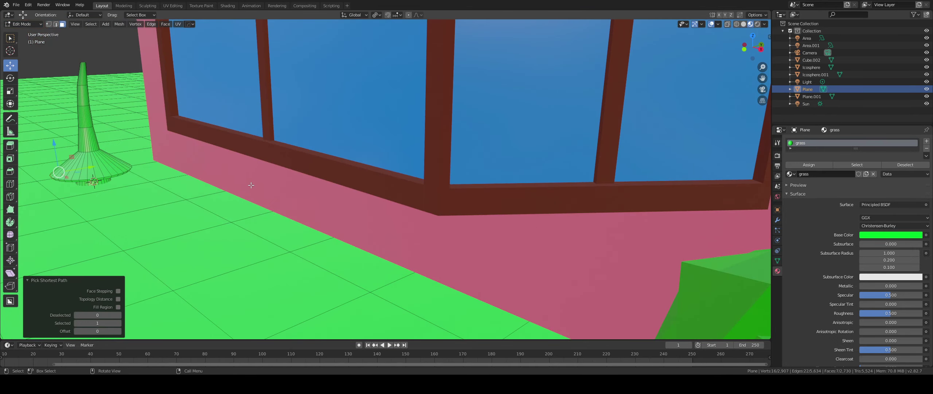
middle_drag(251, 185, 339, 217)
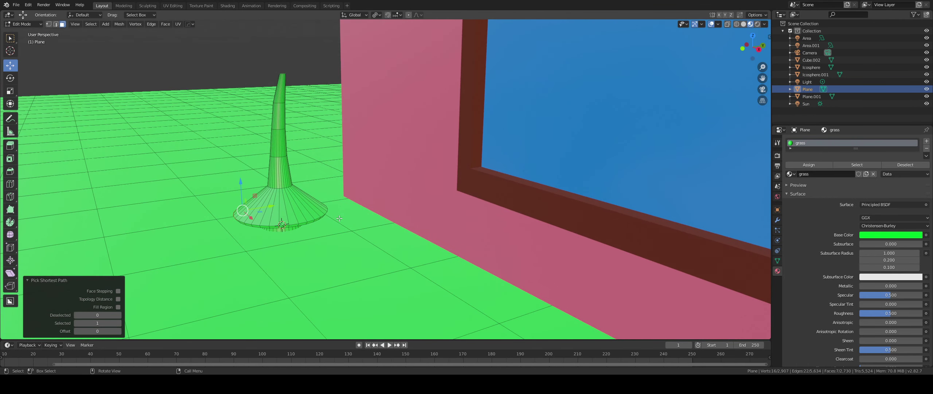
scroll(340, 218, up, 6)
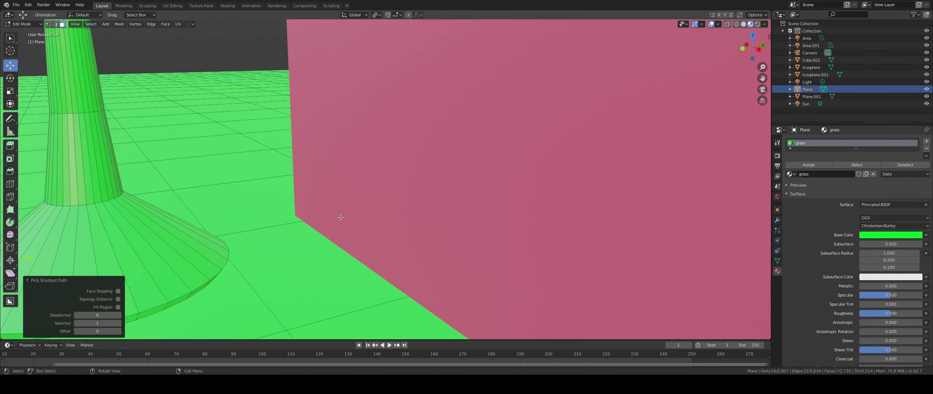
ctrl+click(196, 289)
key(KP_Decimal)
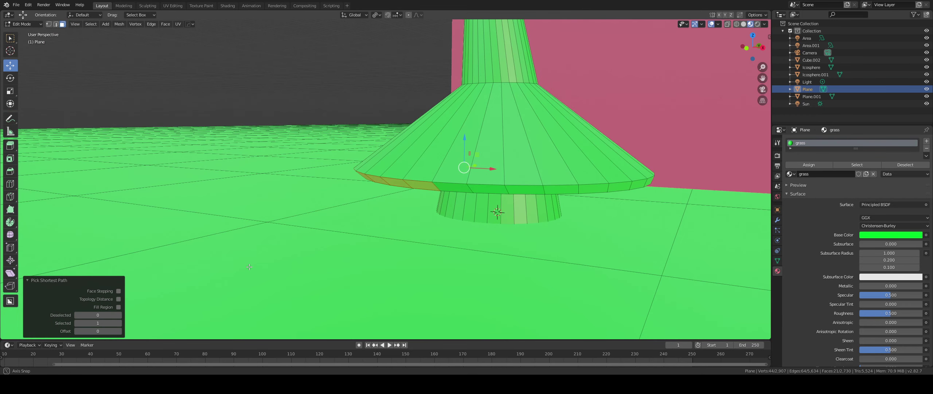
ctrl+click(444, 184)
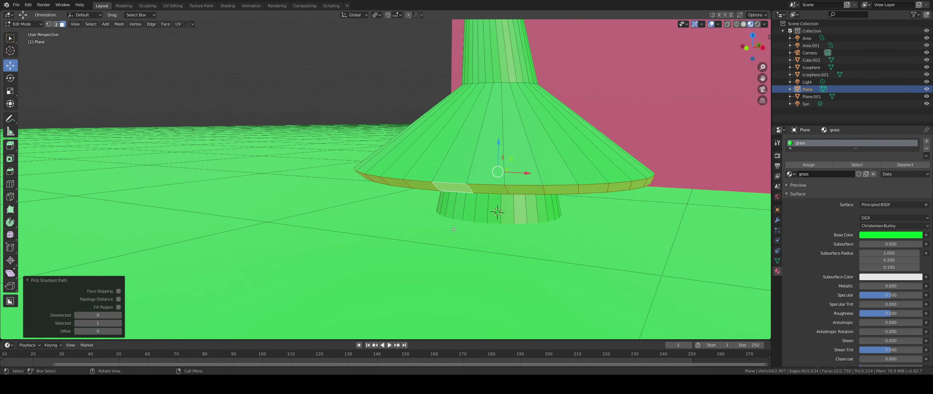
Scale the selected rim faces along Z to about -0.129 so the rim becomes thin
key(s)
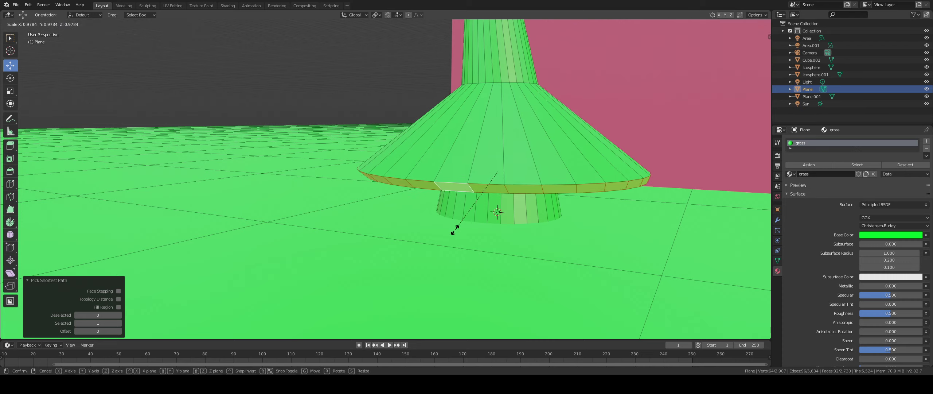
key(z)
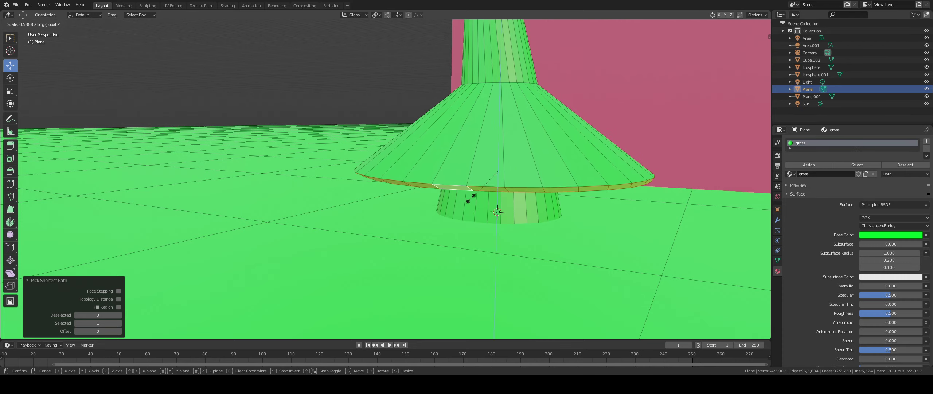
click(490, 167)
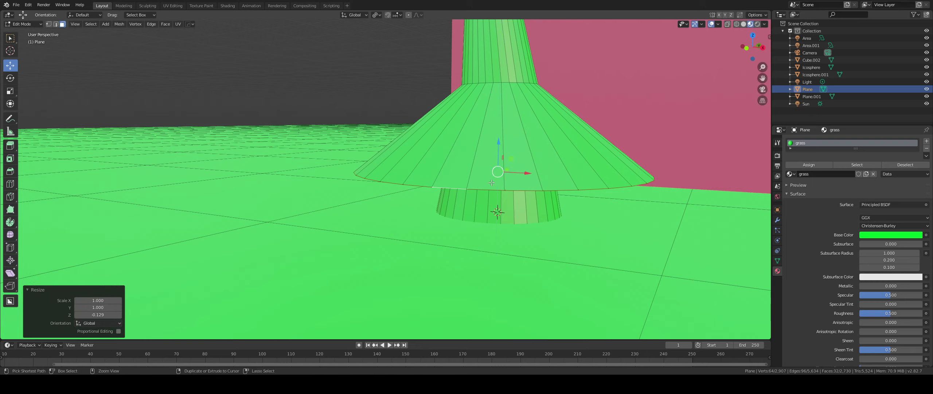
Expand the selection from the rim to the whole flared layer and lower it about 0.16 m along Z
key(ctrl+KP_Add)
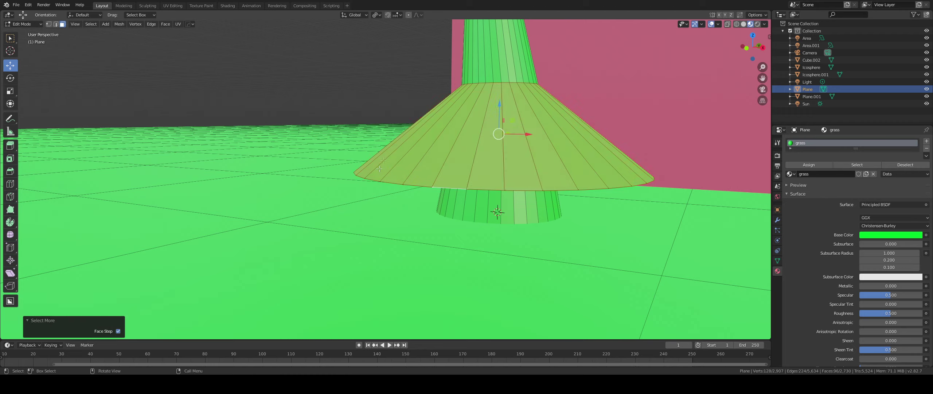
drag(500, 104, 501, 133)
scroll(402, 245, up, 4)
shift+middle_drag(440, 235, 432, 205)
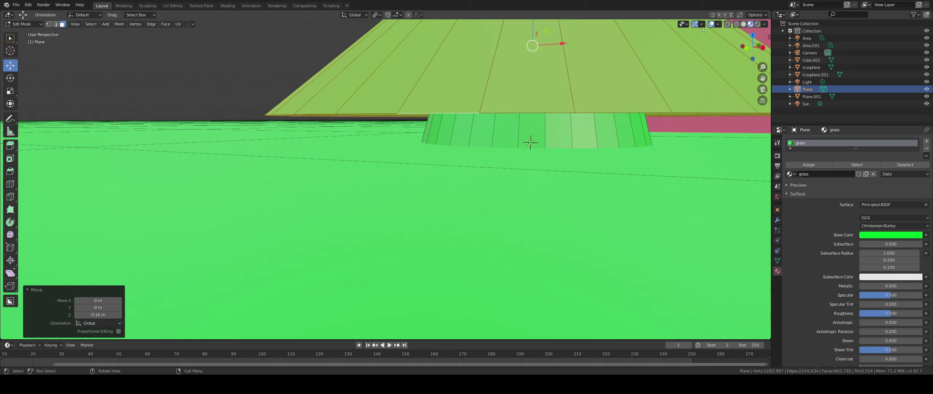
Select a single face on the flared layer's thin rim using X-ray and try lowering it about 0.084 m
click(727, 24)
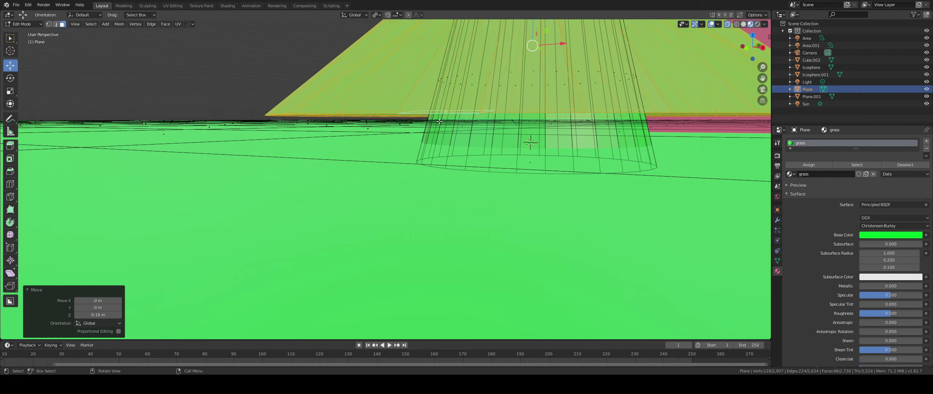
shift+middle_drag(399, 142, 440, 120)
scroll(441, 120, up, 5)
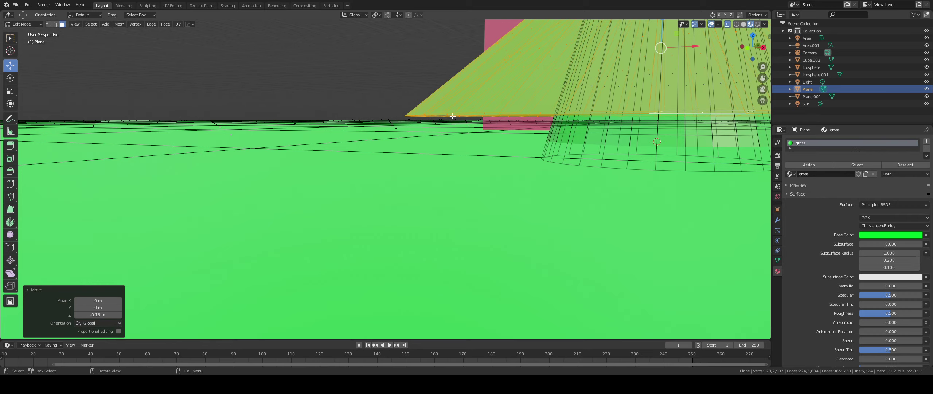
click(453, 116)
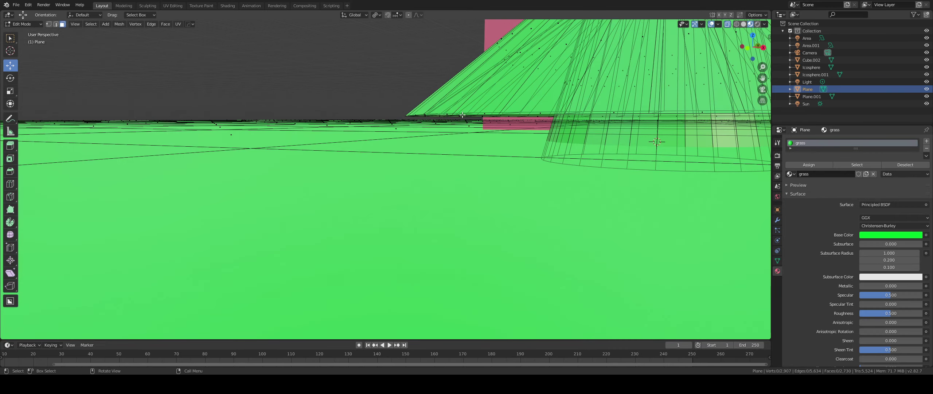
shift+middle_drag(475, 120, 579, 137)
drag(504, 187, 488, 208)
scroll(488, 208, down, 4)
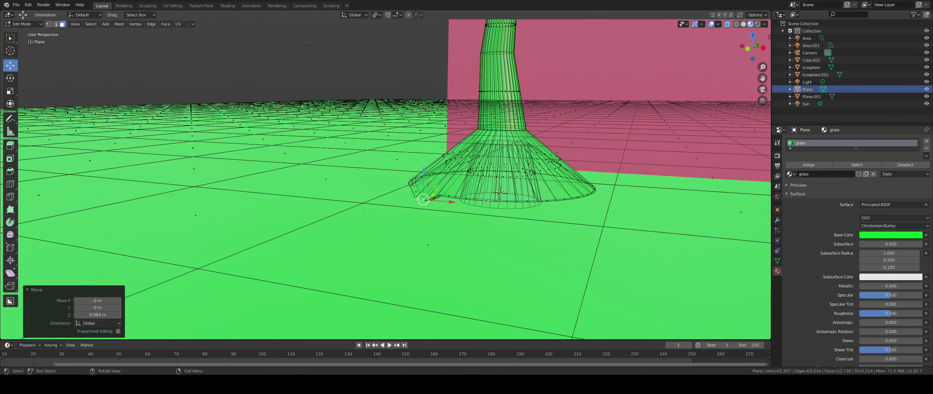
click(728, 24)
shift+middle_drag(543, 159, 516, 170)
Undo the face's move, enable proportional editing and lower the face about 0.063 m with a smooth falloff of size 0.263
click(409, 15)
key(ctrl+z)
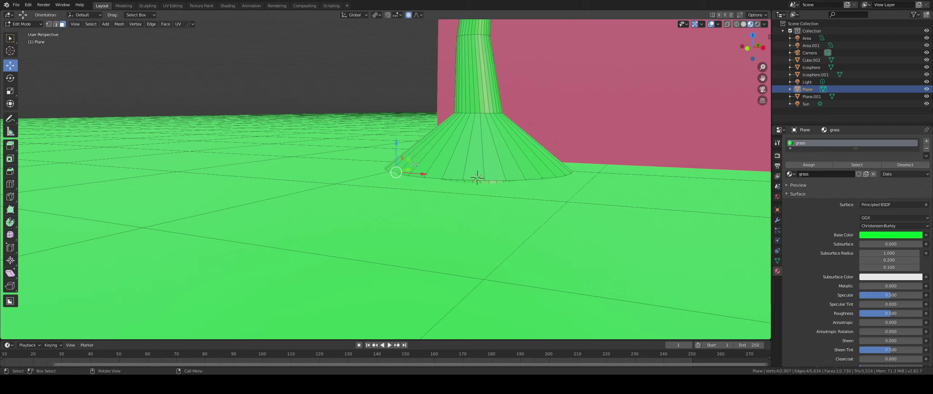
drag(395, 144, 397, 151)
key(ctrl+z)
scroll(397, 145, down, 2)
drag(392, 146, 394, 151)
scroll(394, 146, up, 14)
scroll(488, 177, up, 6)
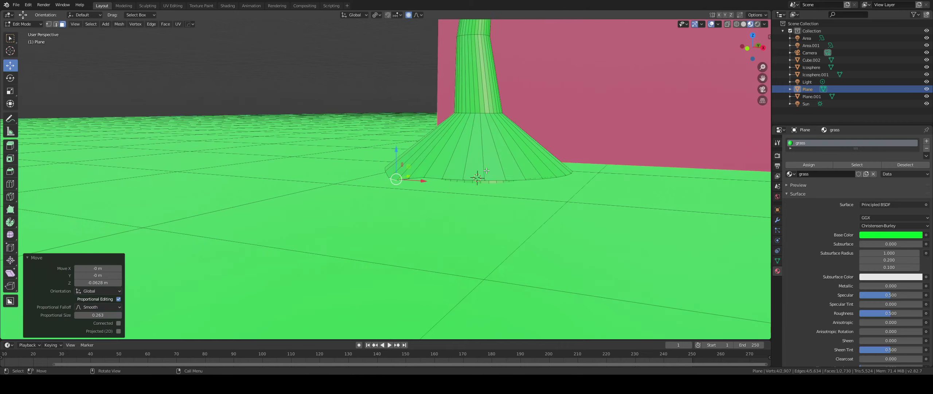
Pull two separate edges of the flared layer's lower rim down about 0.08 m each with proportional editing to make it wavy
middle_drag(484, 192, 486, 187)
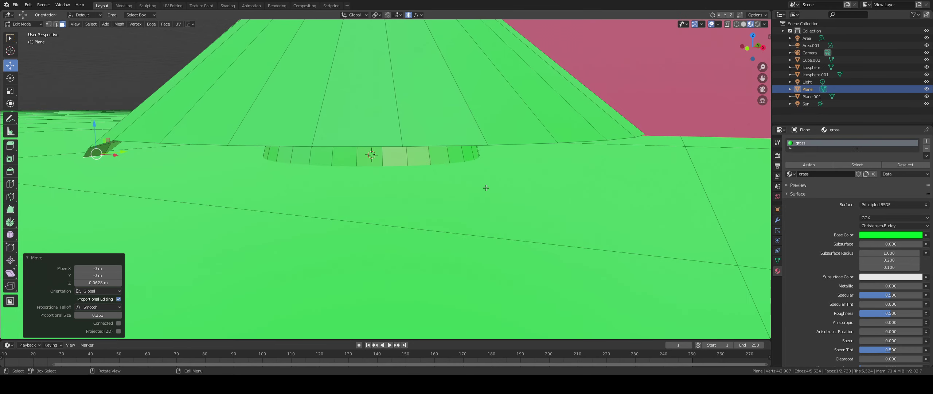
key(2)
click(529, 145)
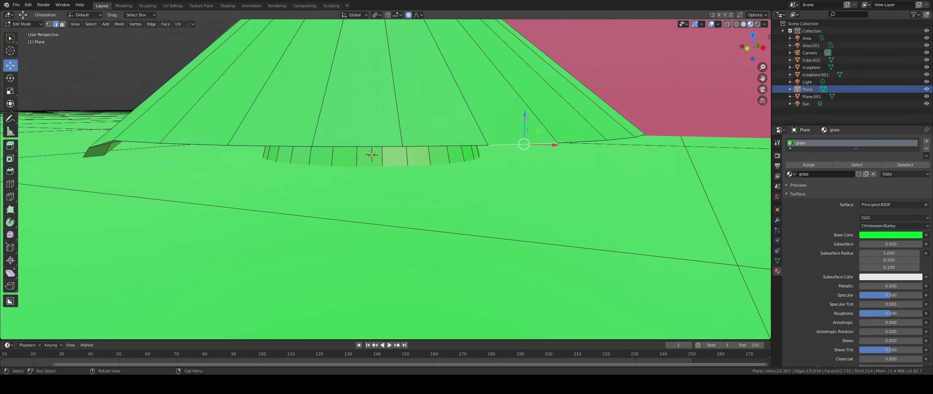
key(g)
key(z)
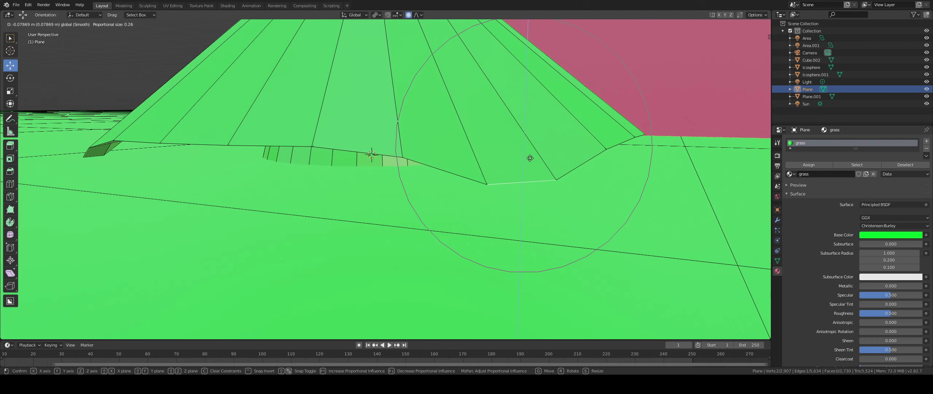
click(530, 157)
click(238, 145)
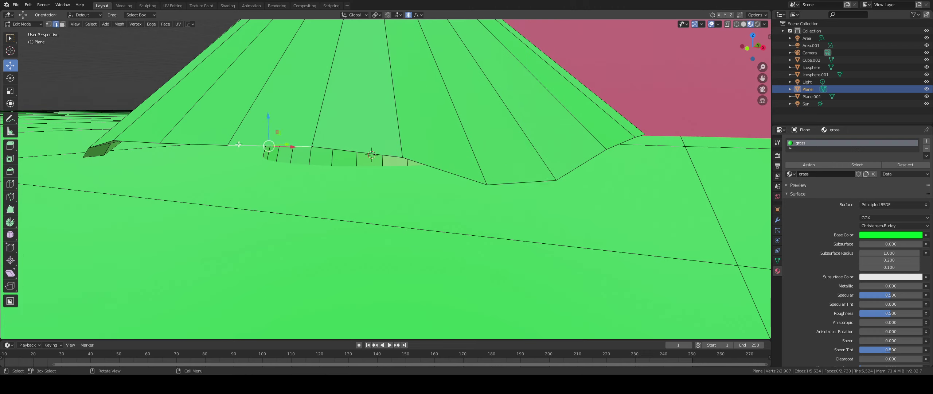
drag(271, 121, 266, 160)
Bevel the trunk's edge loop at the first bend above the flared layer into a narrow band of faces
middle_drag(415, 152, 421, 168)
scroll(426, 157, down, 7)
scroll(531, 168, up, 6)
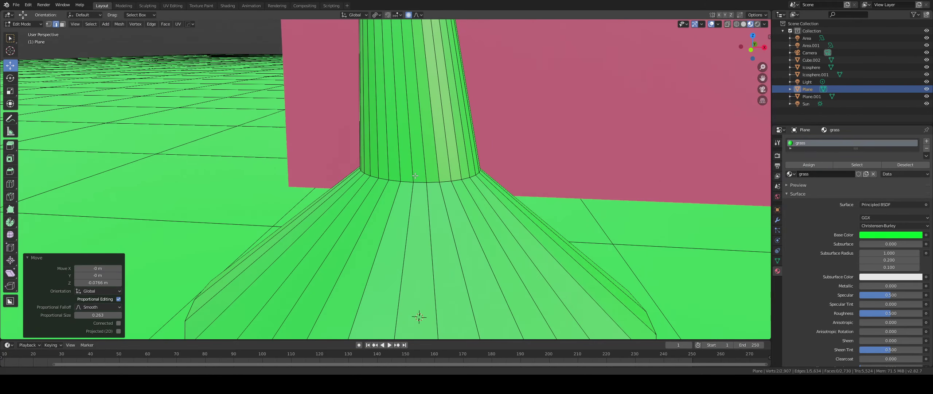
scroll(423, 164, down, 3)
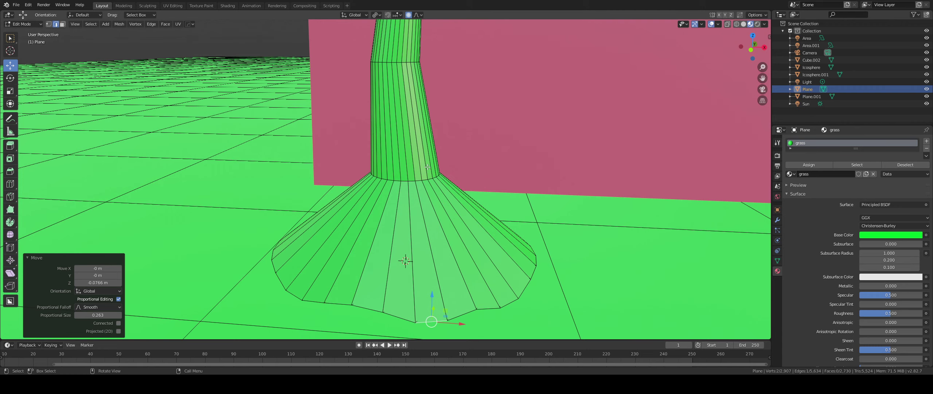
scroll(417, 124, up, 5)
scroll(405, 139, down, 2)
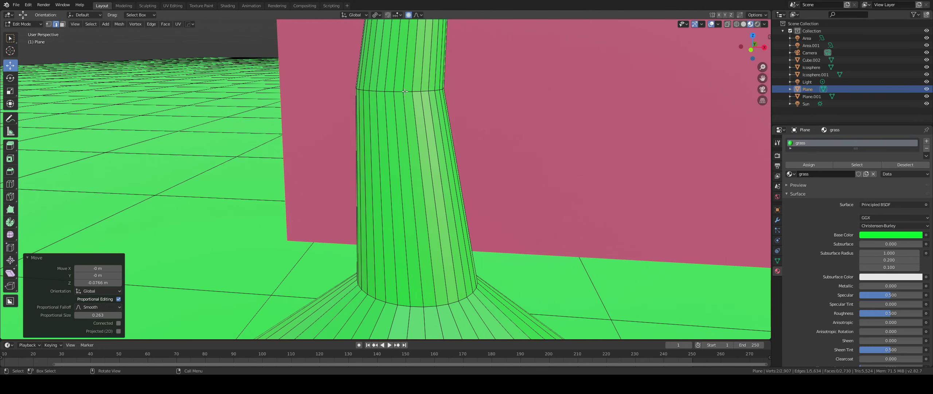
key(alt+a)
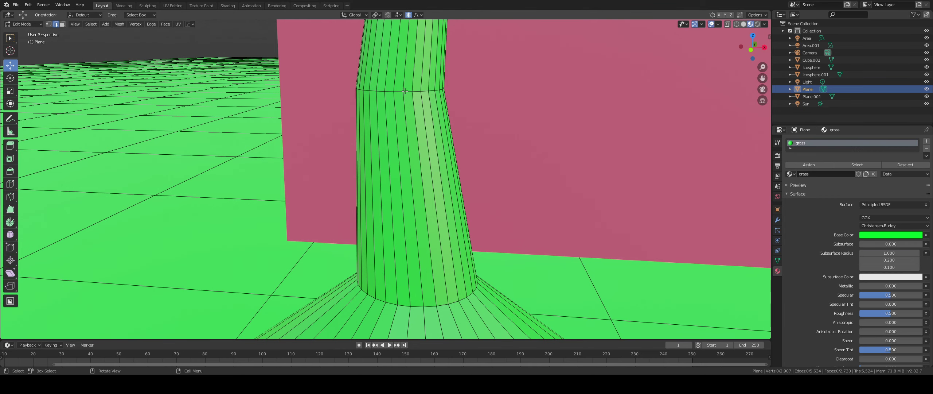
alt+click(408, 91)
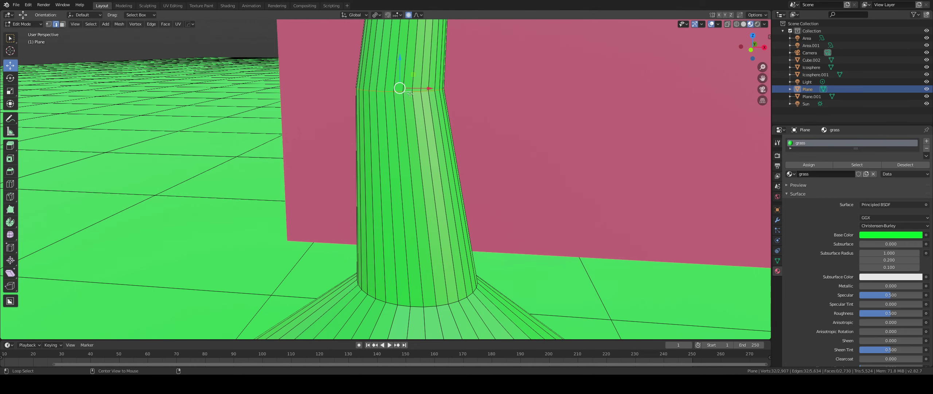
key(ctrl+b)
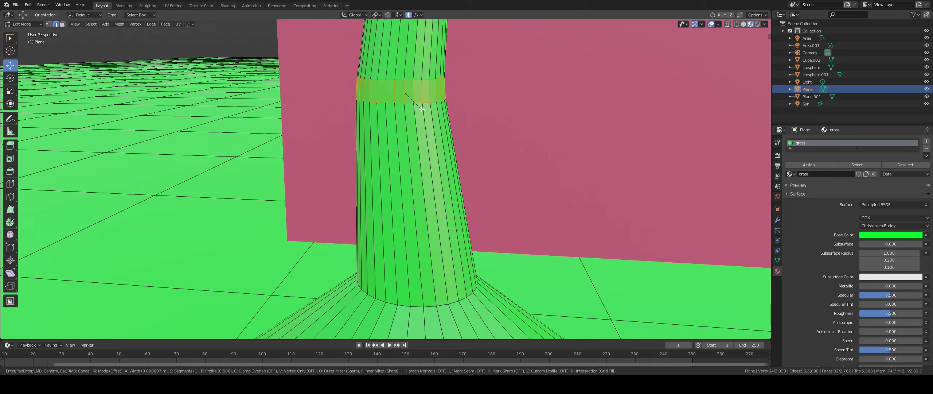
click(421, 105)
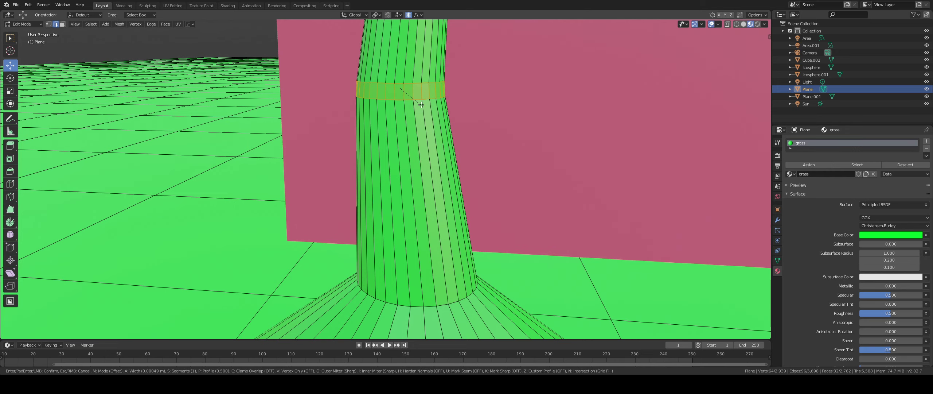
Extrude the beveled band of faces in place and scale it outward to about 3.623
key(3)
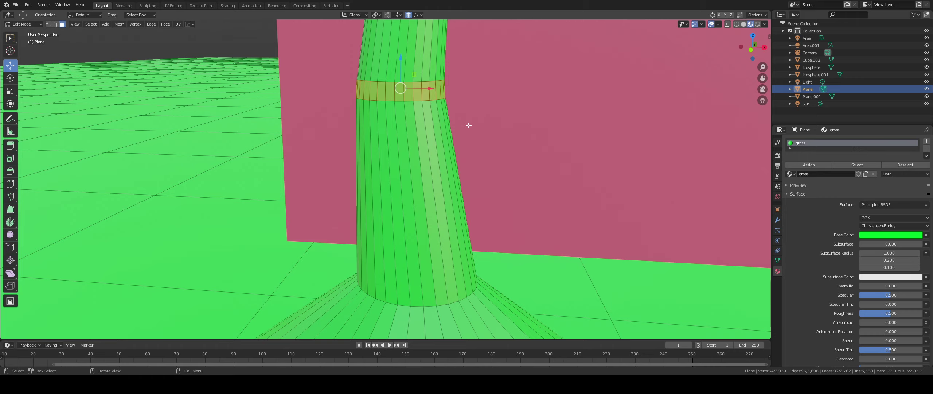
key(e)
key(s)
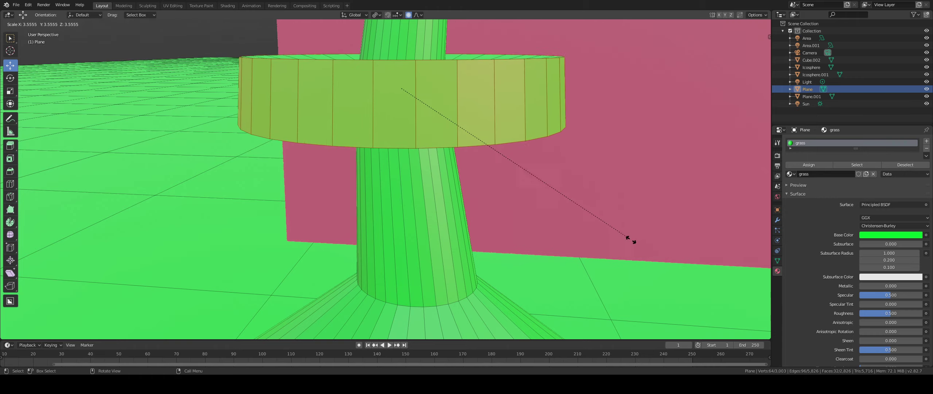
click(633, 241)
Lower the extruded ring about 0.773 m along Z and enlarge it to about 1.087
scroll(619, 227, down, 5)
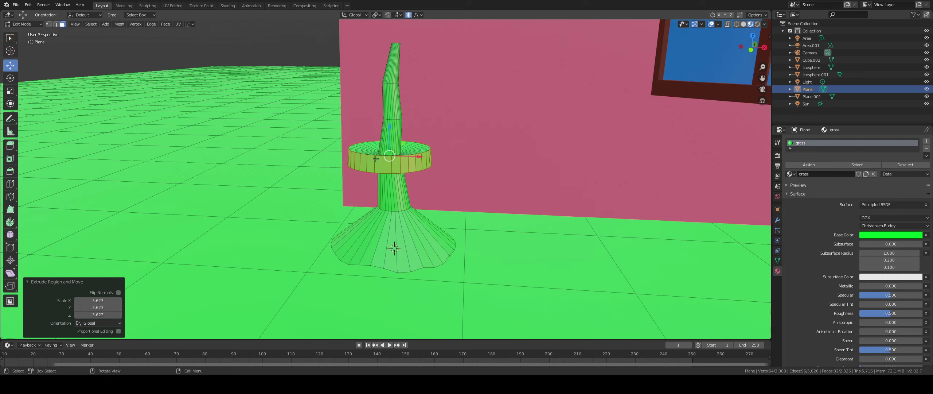
drag(389, 130, 391, 184)
key(s)
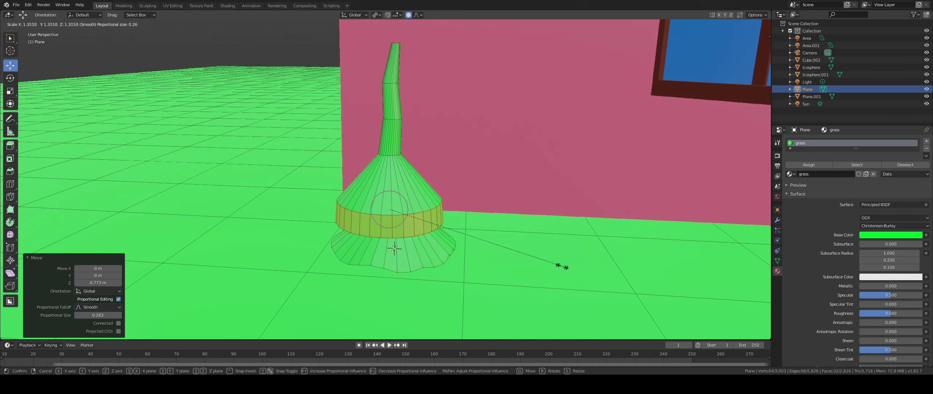
click(532, 258)
scroll(412, 231, up, 5)
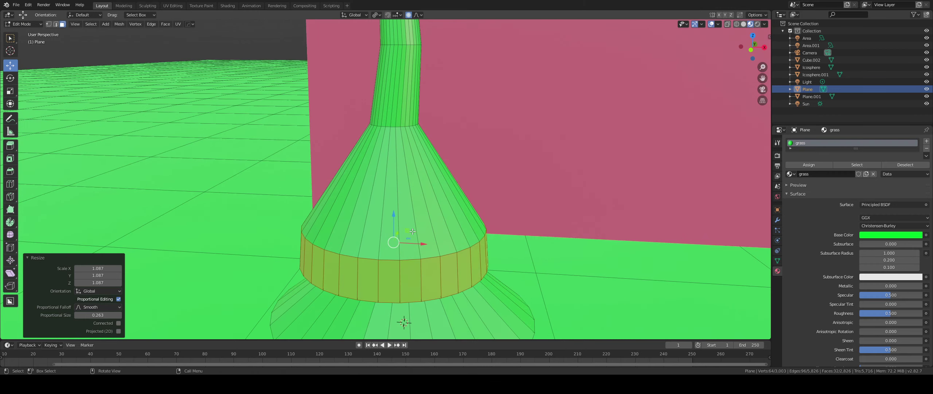
Scale the upper edge loop of the second layer's ring inward to about 0.830
middle_drag(420, 237, 432, 233)
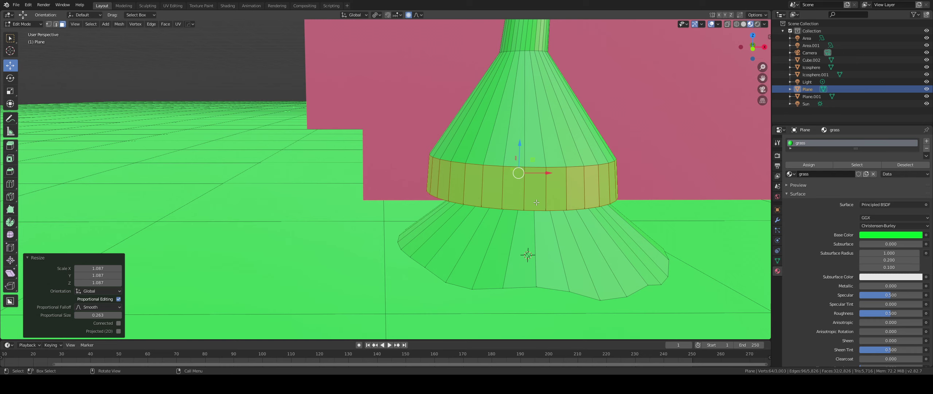
scroll(536, 202, up, 3)
key(2)
click(562, 152)
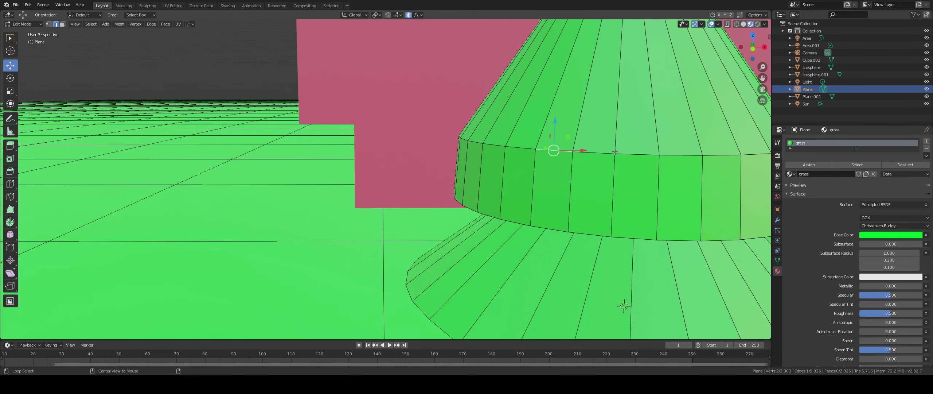
alt+click(629, 153)
scroll(587, 189, down, 2)
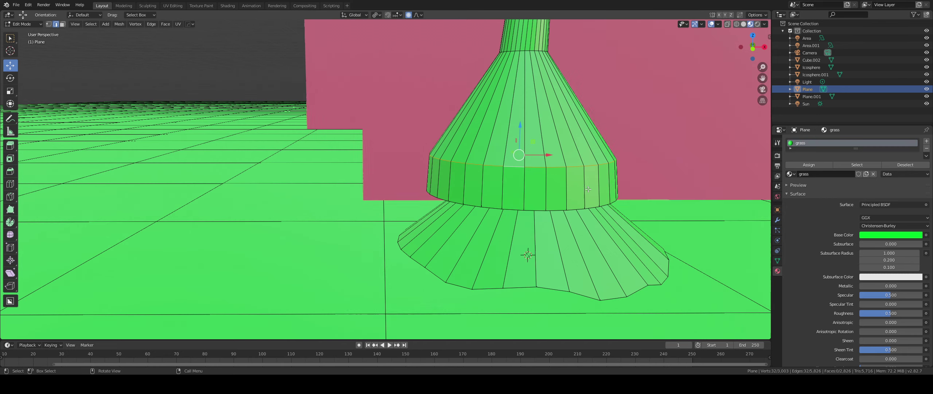
key(s)
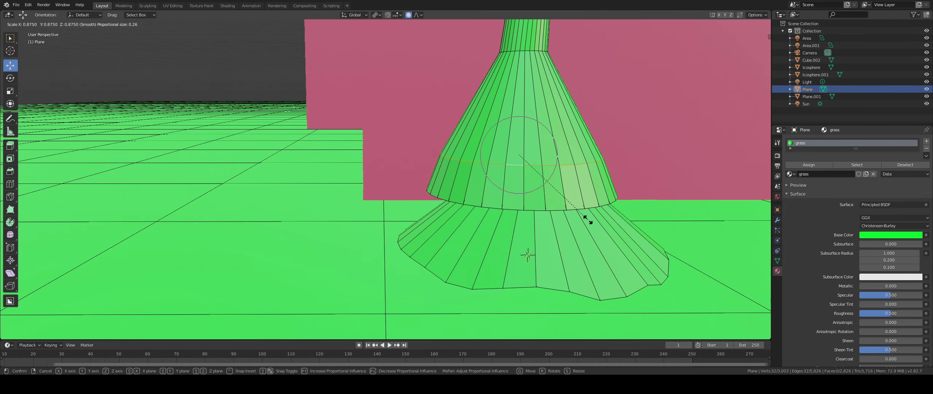
click(587, 208)
Enlarge the second layer's lower rim loop to about 1.126 using a proportional size of about 0.683
middle_drag(587, 208, 521, 221)
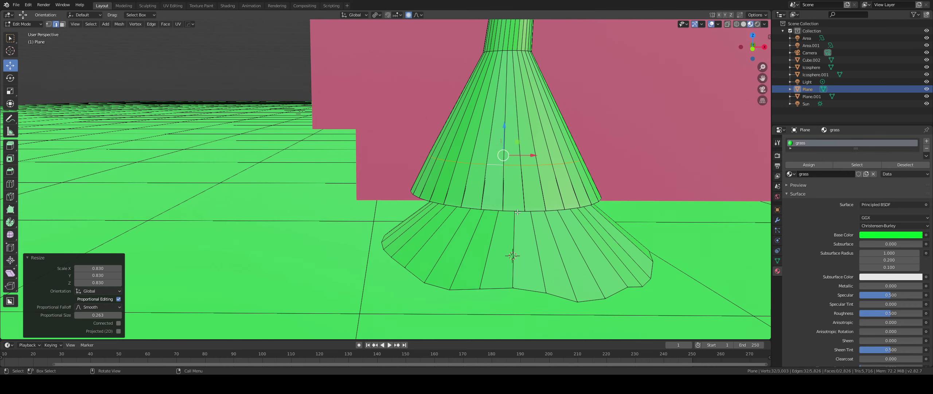
key(alt+a)
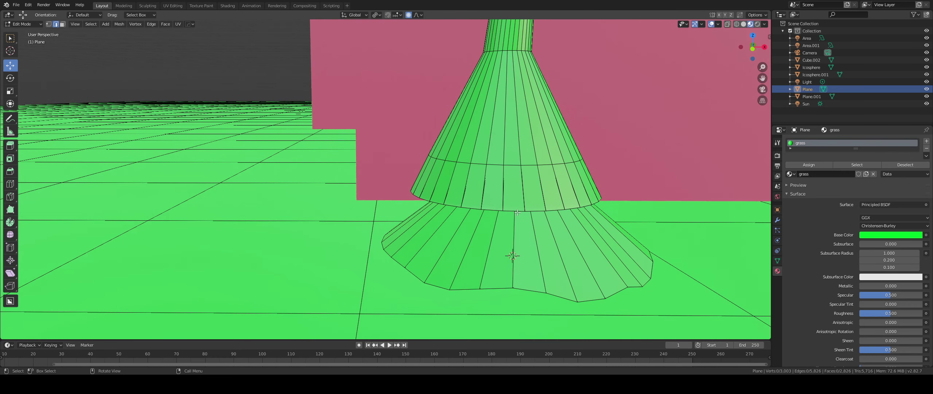
alt+click(516, 210)
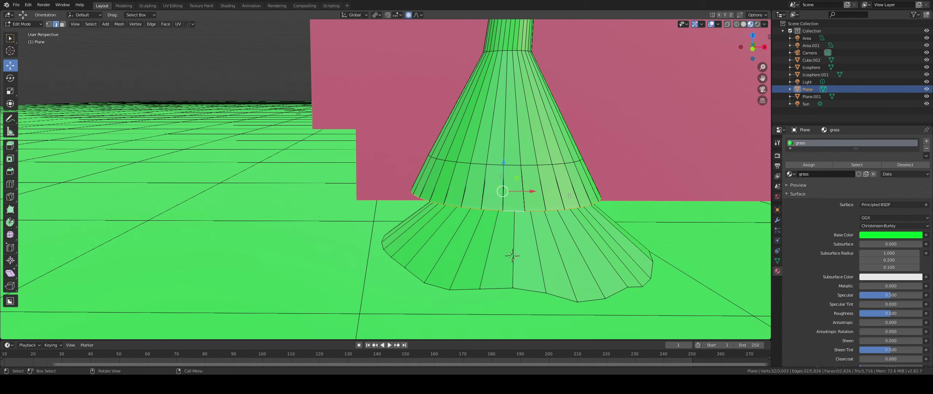
scroll(560, 167, up, 2)
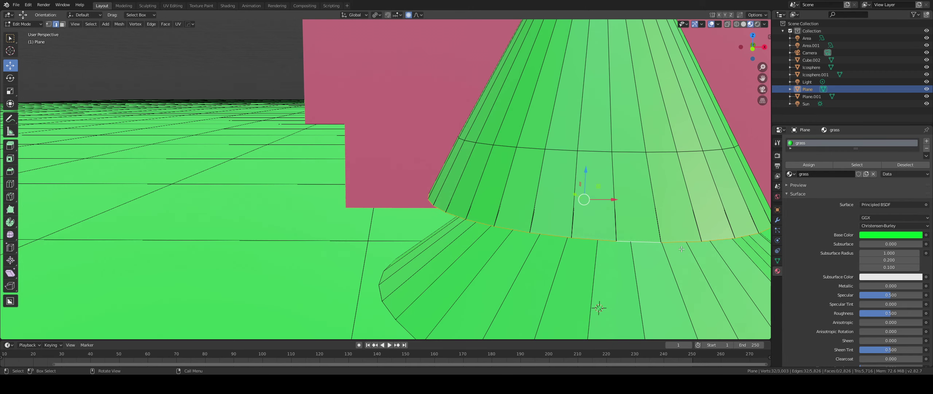
key(s)
scroll(680, 250, up, 2)
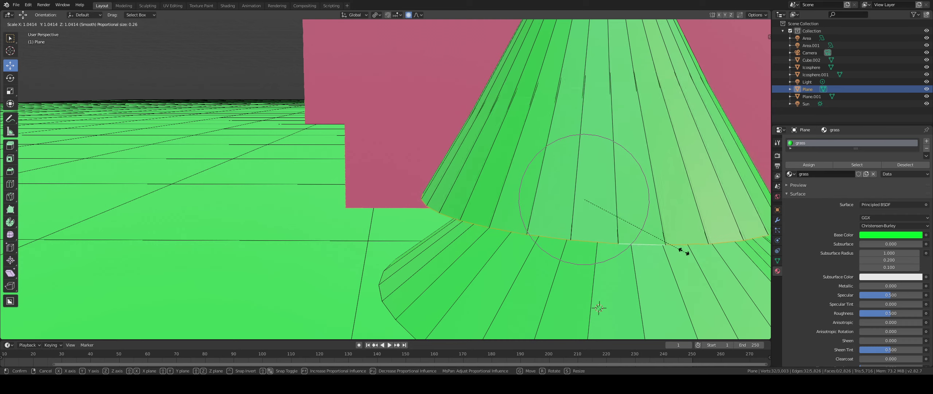
scroll(681, 250, down, 7)
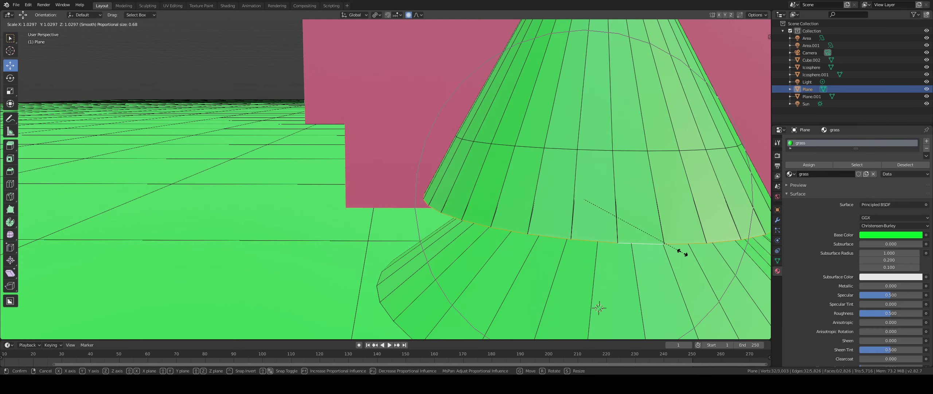
scroll(684, 255, down, 3)
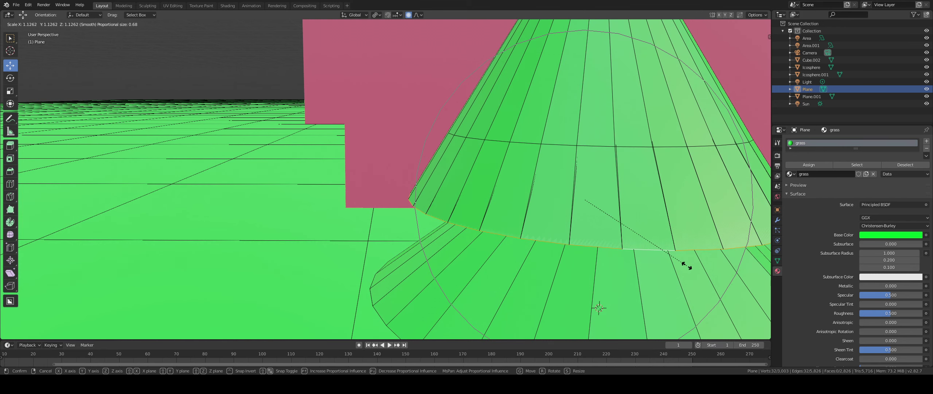
click(685, 264)
Pull two separate edges of the second layer's lower rim outward and down, about 0.187 m and 0.137 m, with proportional editing
scroll(551, 243, down, 5)
scroll(551, 243, up, 2)
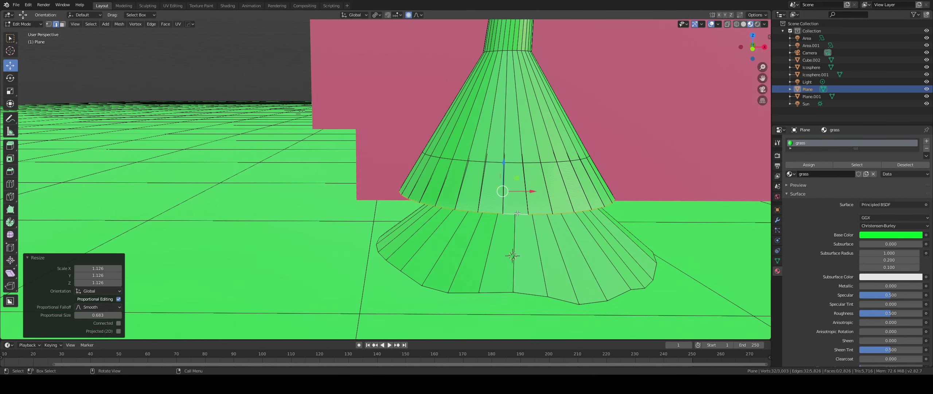
click(491, 213)
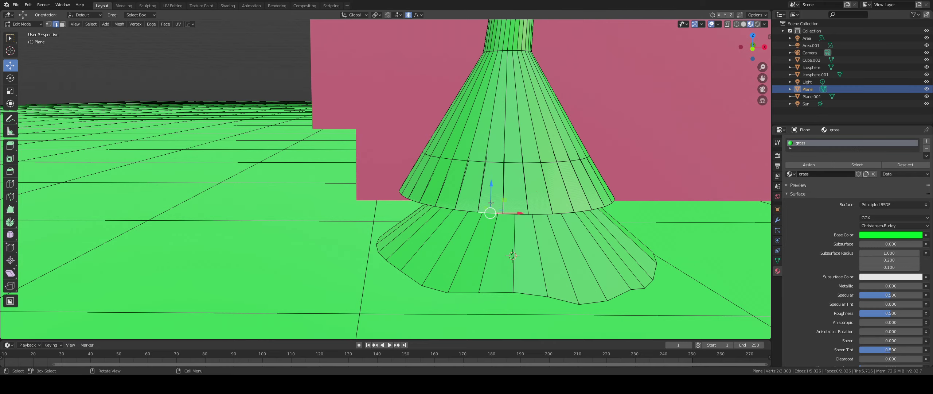
mouse_move(498, 230)
middle_down()
mouse_move(475, 235)
mouse_move(490, 233)
middle_up()
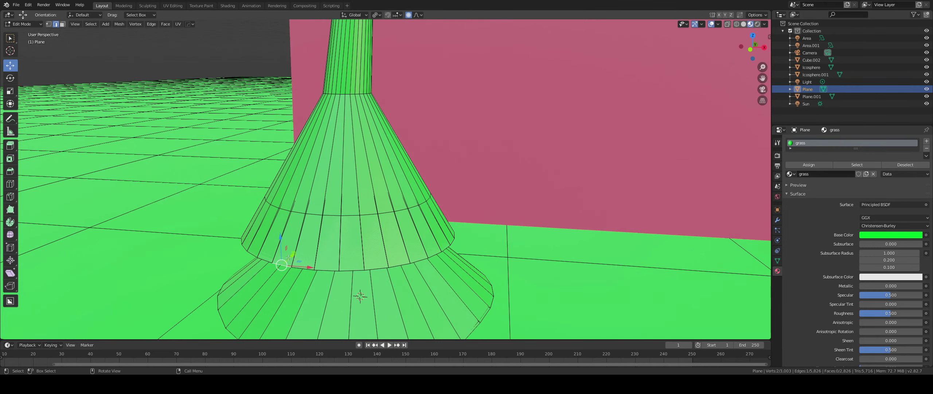
key(g)
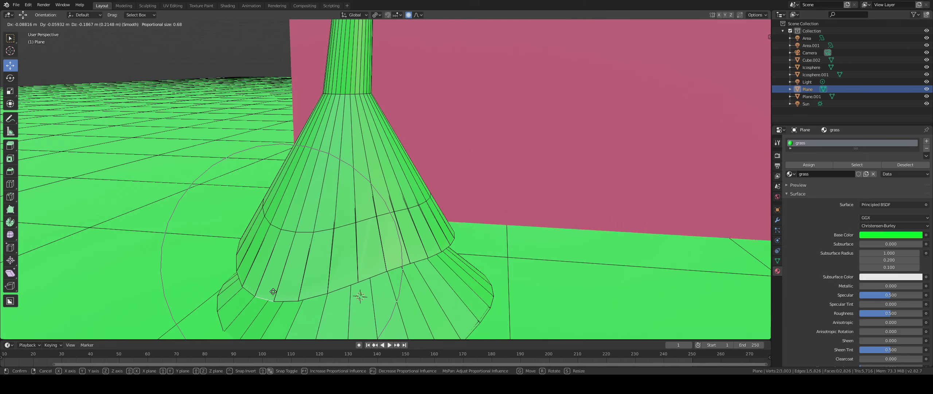
click(273, 292)
middle_drag(277, 288, 365, 214)
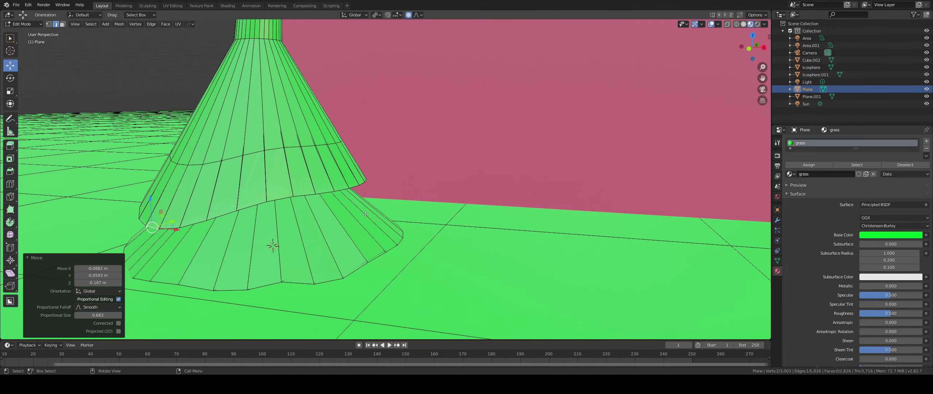
click(357, 186)
key(g)
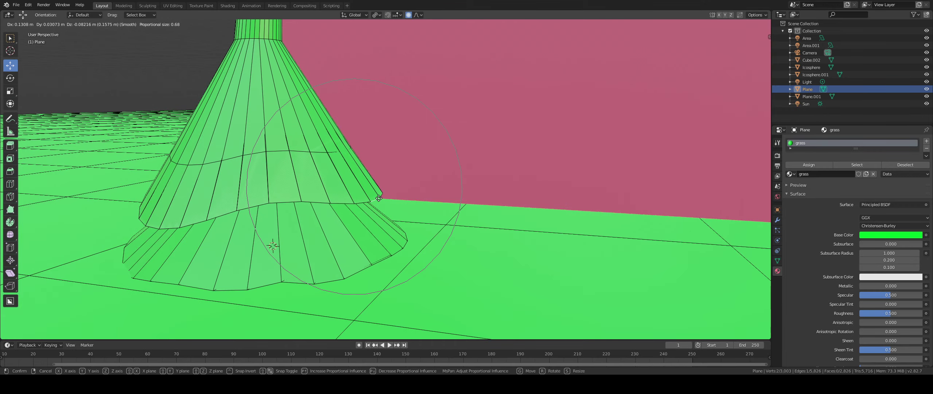
click(388, 207)
Bevel the trunk's edge loop at the first bend above the second layer into a band of faces
scroll(383, 204, down, 4)
shift+middle_drag(322, 123, 372, 198)
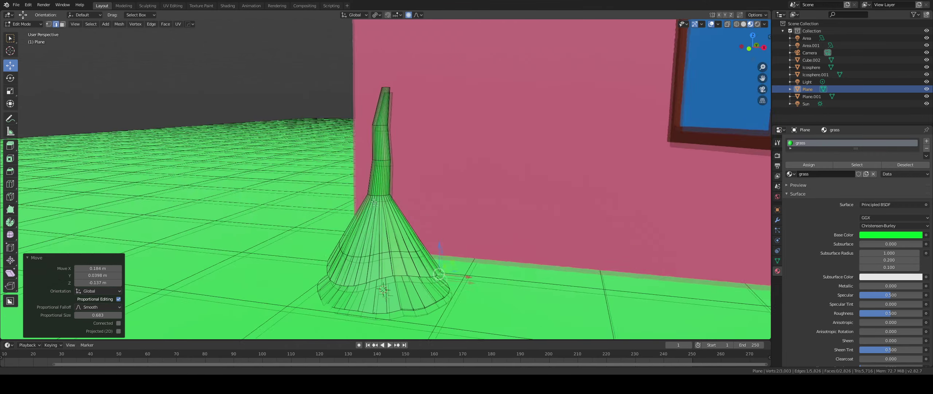
scroll(379, 198, up, 3)
scroll(388, 176, up, 5)
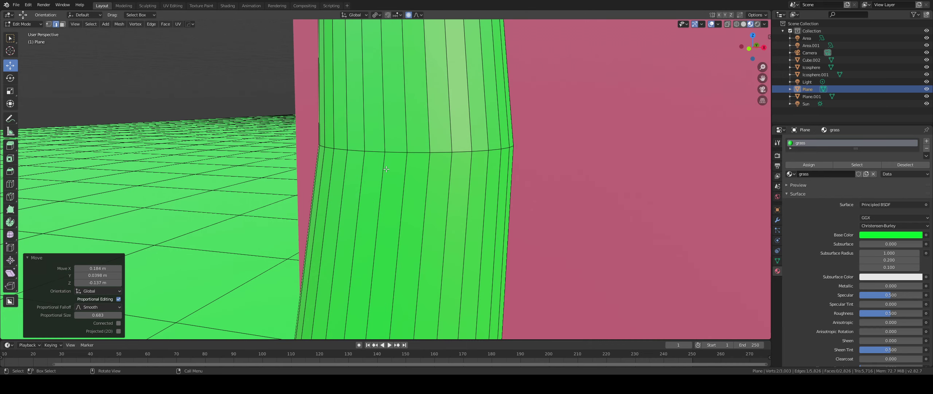
scroll(392, 161, down, 3)
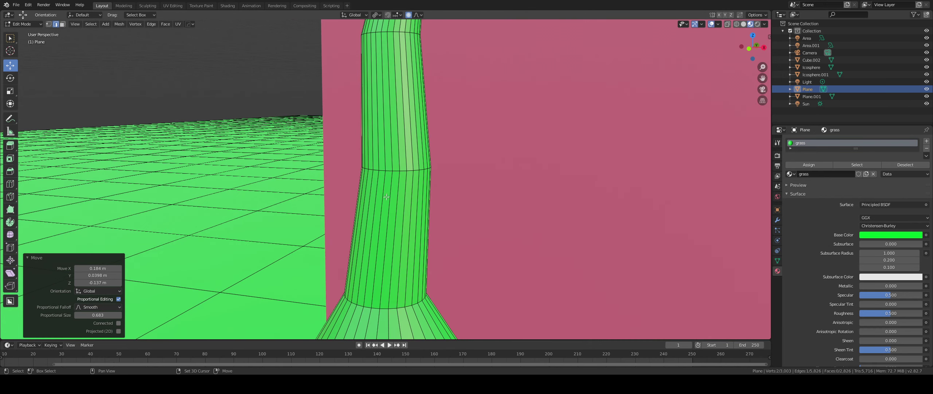
shift+middle_drag(386, 197, 388, 208)
alt+click(408, 177)
key(ctrl+b)
right_click(449, 225)
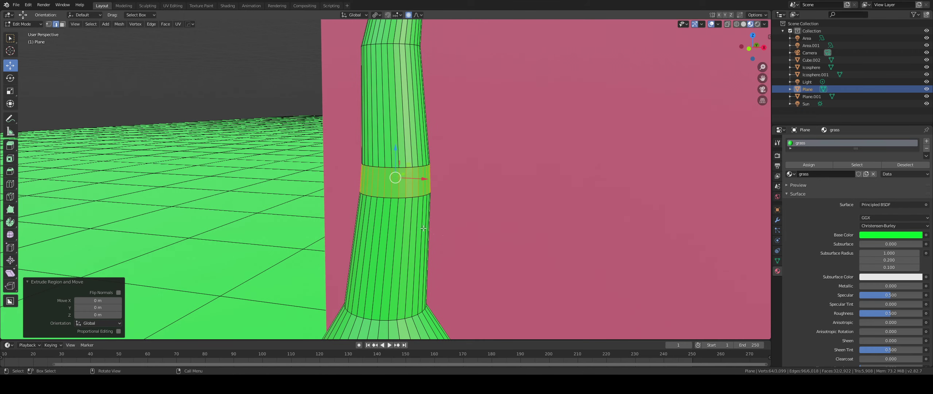
Extrude the beveled band above the second layer in place and scale it outward
key(e)
key(s)
click(565, 316)
Lower the third layer's extruded ring along Z without proportional editing and scale it by about 1.558 and again by about 0.727
scroll(393, 162, down, 8)
scroll(393, 162, up, 4)
drag(387, 150, 387, 230)
key(ctrl+z)
key(o)
key(s)
click(553, 252)
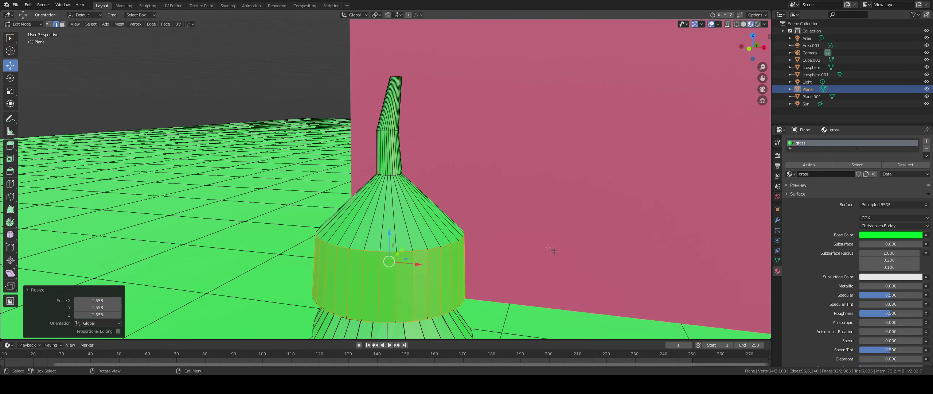
scroll(550, 252, down, 4)
key(s)
click(452, 246)
scroll(420, 228, up, 6)
shift+middle_drag(421, 229, 423, 165)
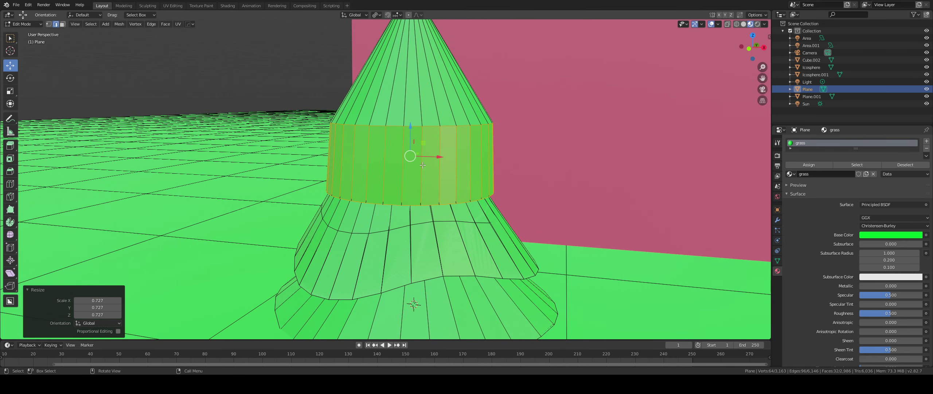
Try to narrow the third layer's upper edge loop and enlarge its lower rim to about 1.325 with proportional size 1.000
alt+click(399, 126)
key(s)
click(411, 205)
key(s)
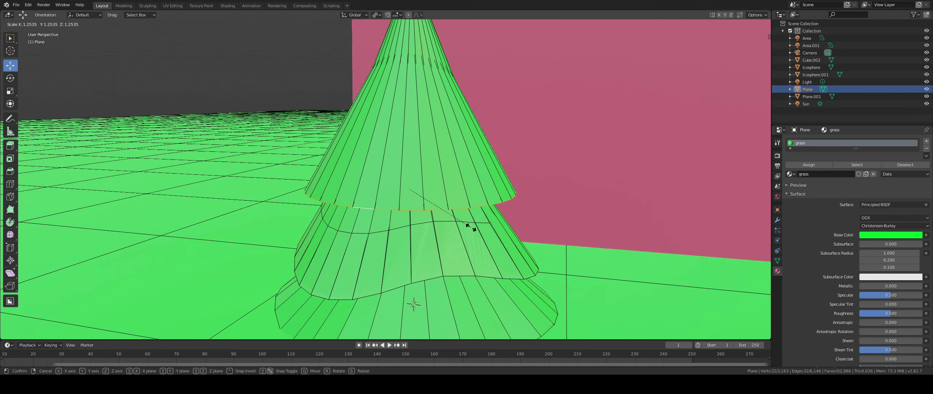
key(o)
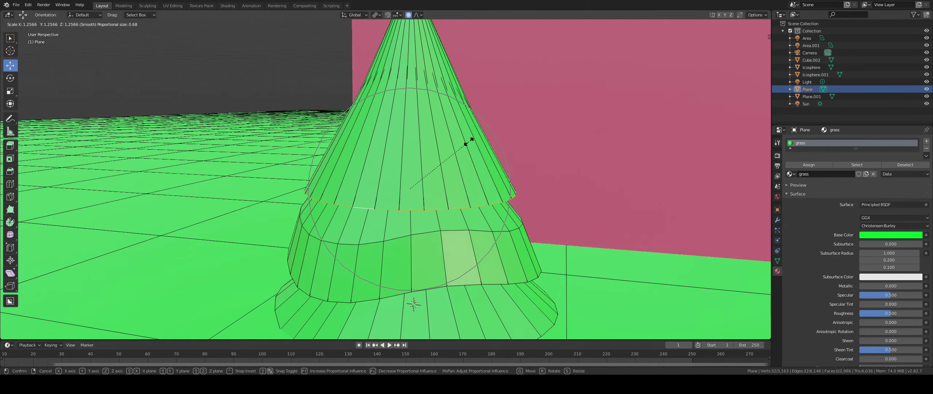
scroll(467, 134, down, 4)
click(471, 139)
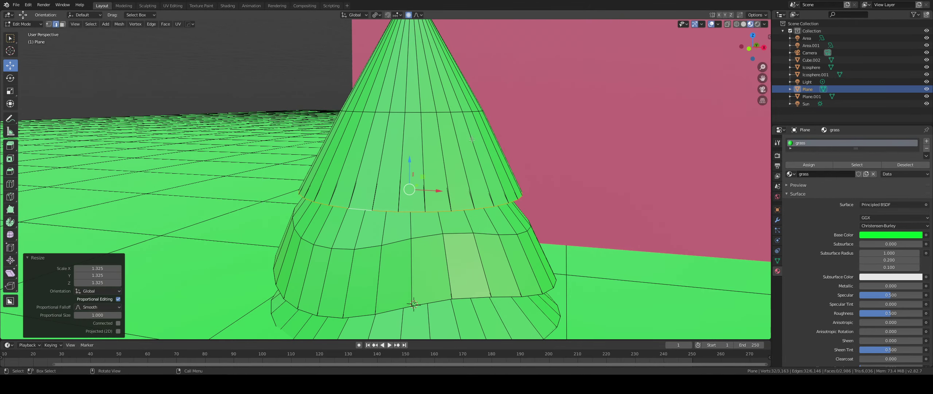
scroll(472, 139, down, 5)
scroll(459, 135, up, 5)
key(ctrl+z)
Try to rescale the third layer's upper edge loop, first with proportional editing and again without it
key(s)
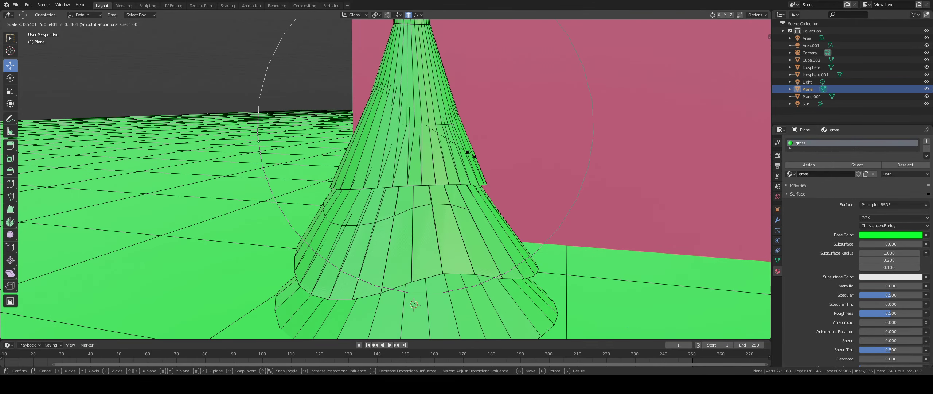
click(454, 219)
click(409, 15)
key(ctrl+z)
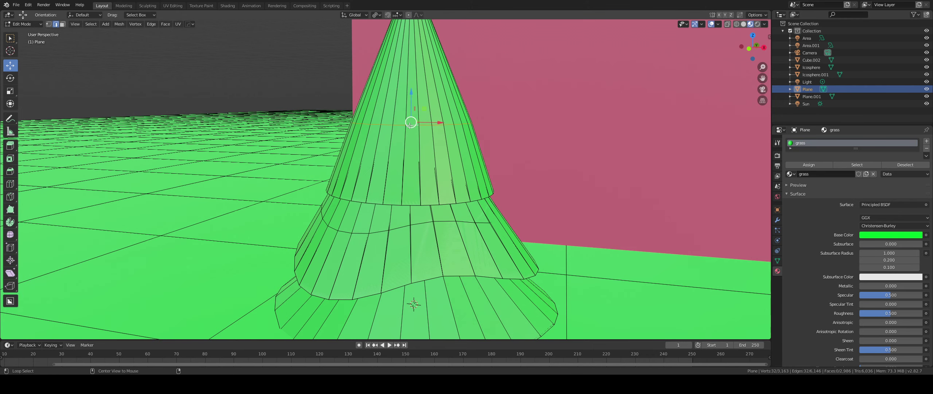
key(s)
click(460, 160)
alt+click(412, 205)
key(a)
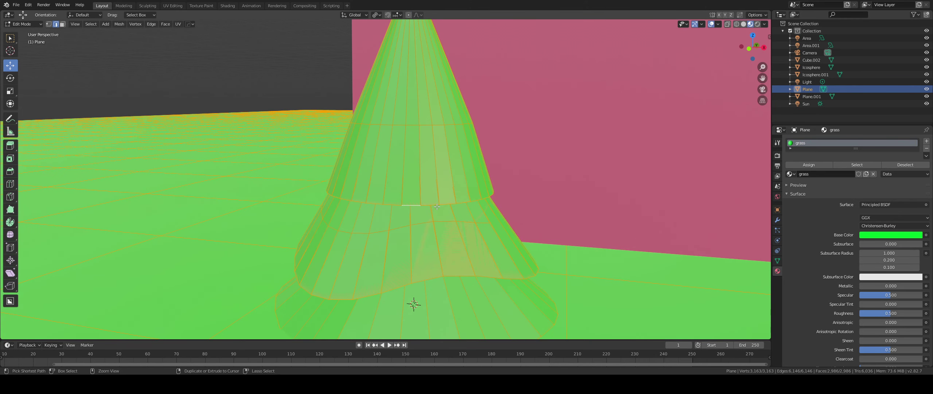
key(ctrl+z)
key(s)
click(438, 207)
middle_drag(425, 136, 424, 141)
key(alt+z)
Dissolve the third layer's upper edge loop and enlarge its lower rim loop to about 1.496
alt+click(371, 210)
key(x)
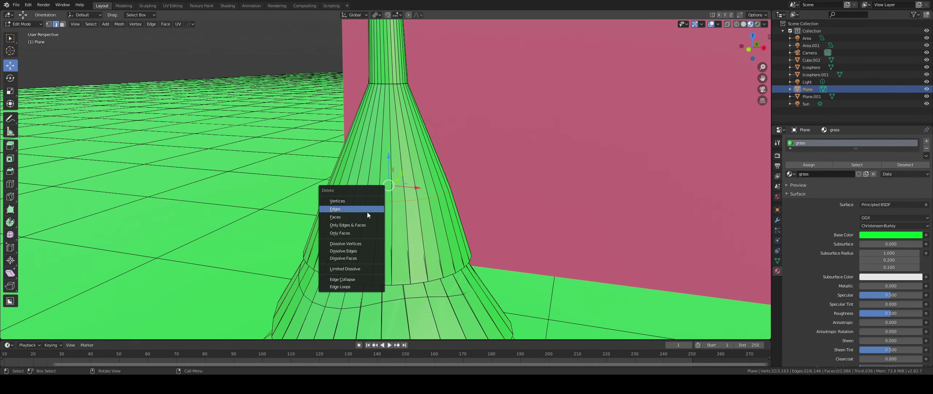
click(367, 250)
alt+click(401, 283)
key(s)
click(536, 319)
Enable proportional editing and move a rim edge of the third layer about 0.269 m in X, 0.121 m in Y and 0.097 m in Z
scroll(510, 255, down, 4)
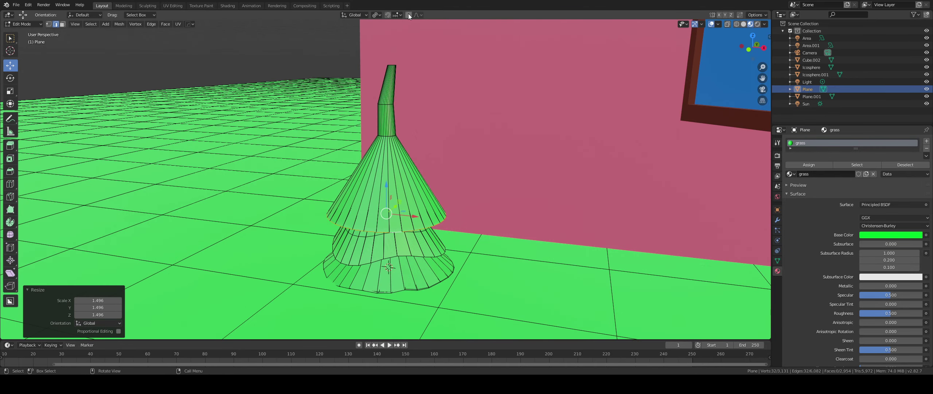
click(408, 14)
click(329, 219)
drag(329, 219, 353, 213)
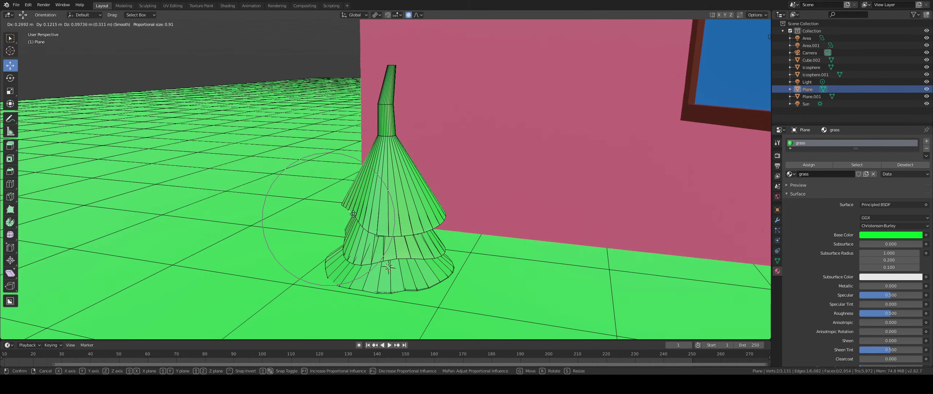
click(353, 214)
Bevel the trunk's edge loop at the uppermost bend into a band of faces
scroll(364, 206, up, 6)
shift+middle_drag(423, 87, 426, 179)
scroll(425, 179, down, 8)
scroll(415, 179, up, 2)
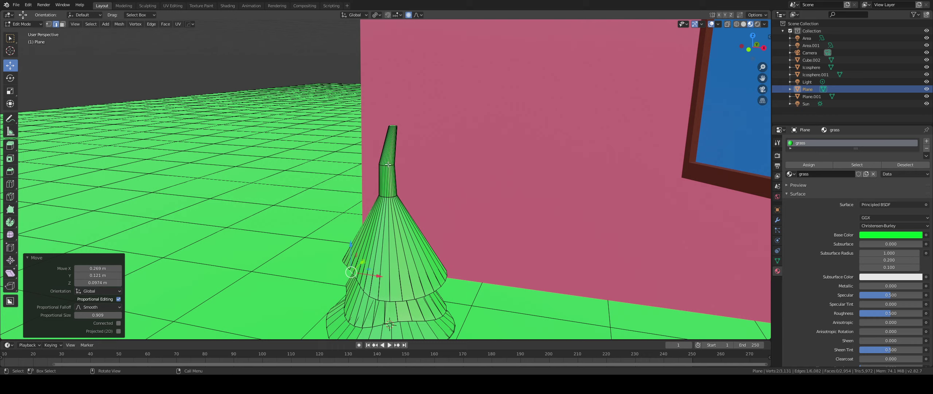
key(alt+a)
scroll(388, 164, up, 4)
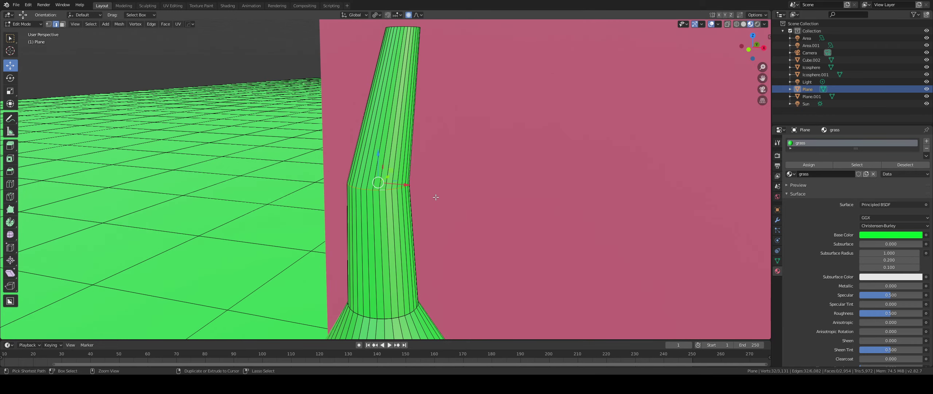
key(ctrl+b)
click(462, 228)
Extrude the uppermost beveled band in place and scale it outward to about 4.903
key(e)
key(s)
click(300, 160)
scroll(300, 160, down, 10)
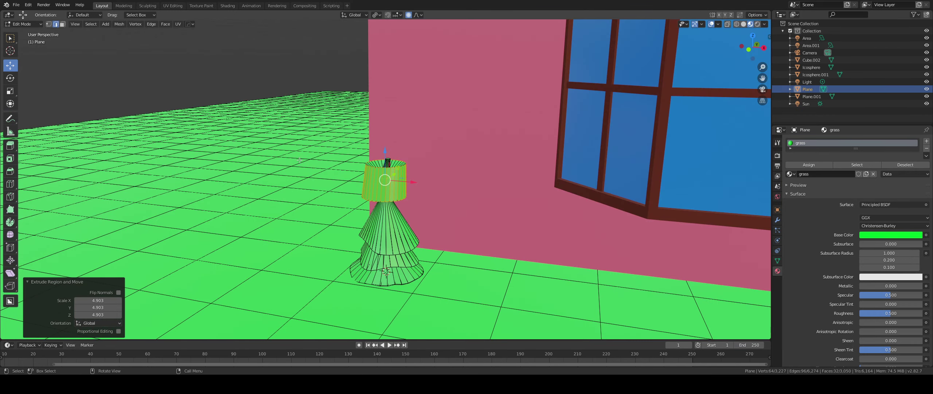
Scale the uppermost extruded band along Z and lower it over the trunk with proportional editing off
key(s)
key(z)
click(366, 174)
scroll(366, 175, up, 6)
shift+middle_drag(367, 175, 332, 145)
click(408, 15)
key(g)
key(z)
click(402, 255)
Enlarge the fourth layer's band to about 1.785 and dissolve its upper edge loop
key(s)
click(439, 274)
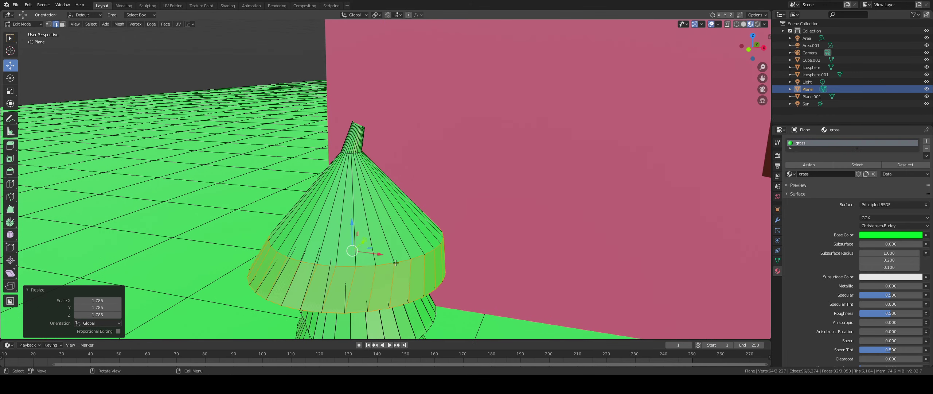
key(ctrl+z)
key(x)
key(x)
Shrink the fourth layer's lower rim loop and move it about 0.171 m in X, 0.083 m in Y and 0.085 m in Z
click(430, 312)
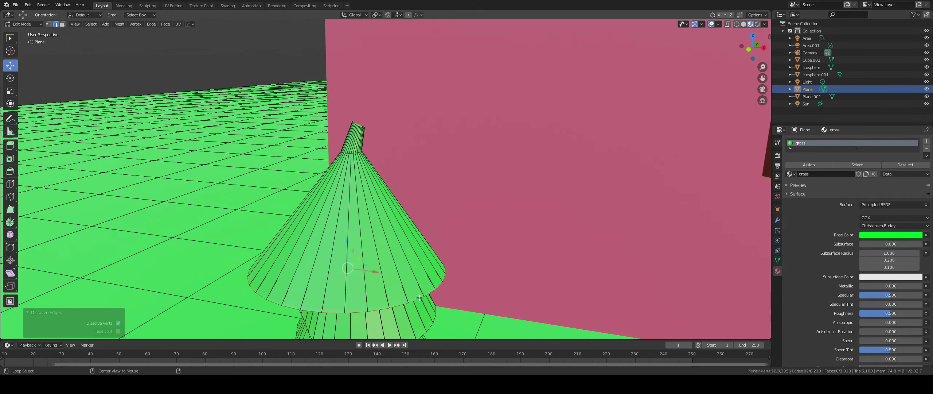
key(g)
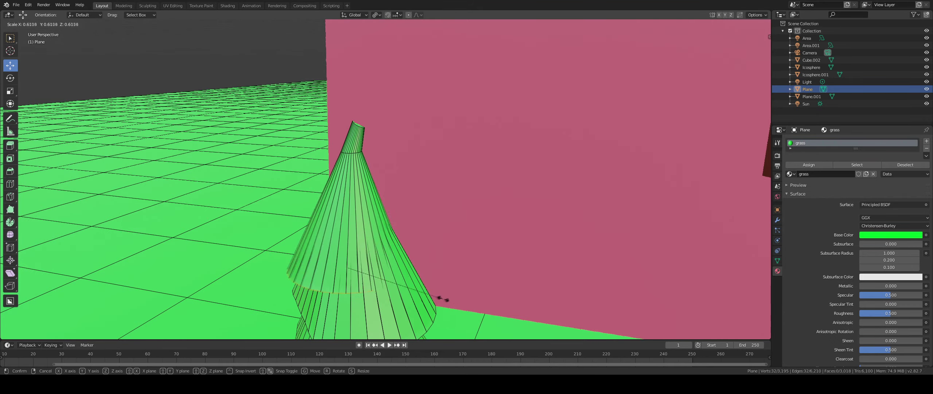
click(444, 293)
middle_drag(444, 294, 423, 266)
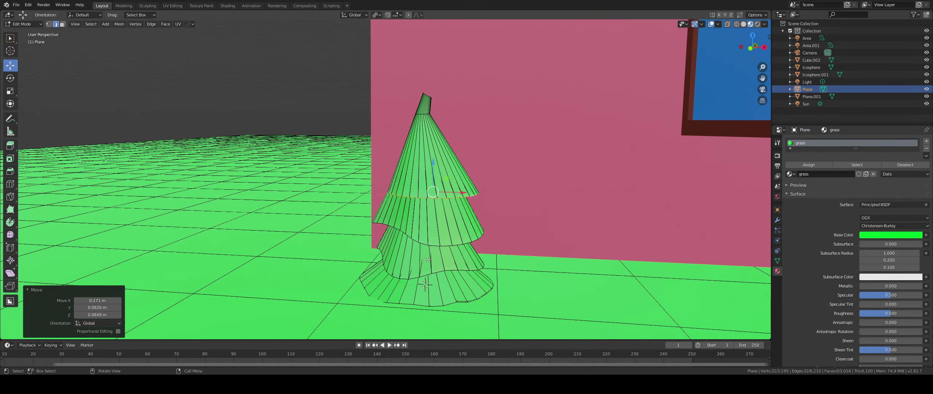
Enable proportional editing and move a rim edge of the fourth layer to make its rim wavy
scroll(427, 259, down, 5)
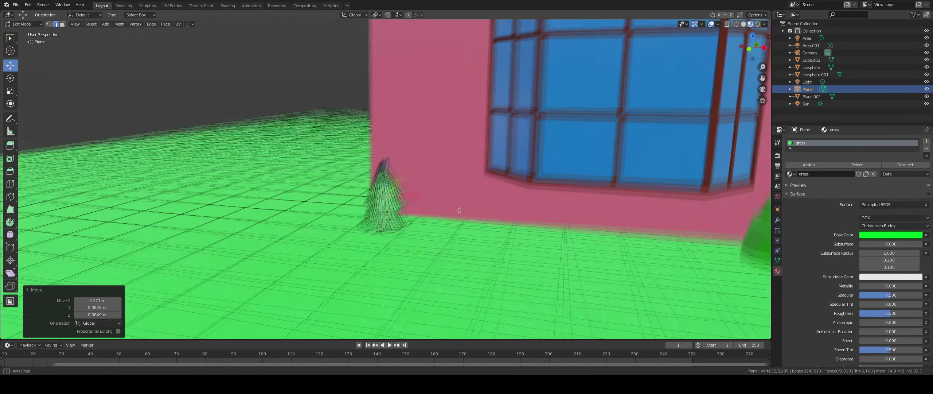
scroll(427, 213, up, 6)
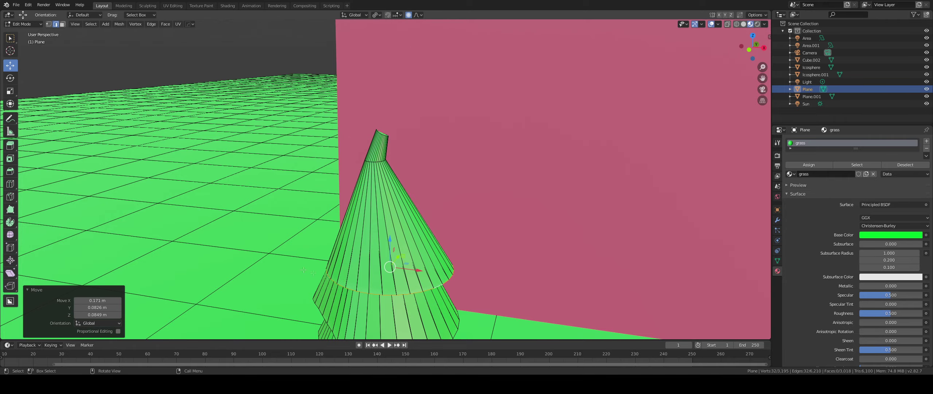
middle_drag(303, 270, 307, 268)
click(387, 259)
key(g)
click(382, 279)
click(496, 260)
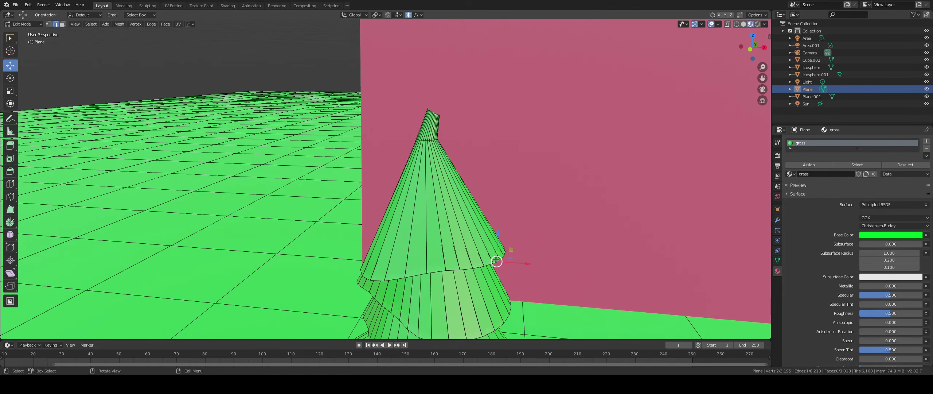
key(alt+a)
Bevel the trunk's edge loop just below the tip and extrude the resulting band outward at a scale of about 4.784
middle_drag(496, 260, 386, 246)
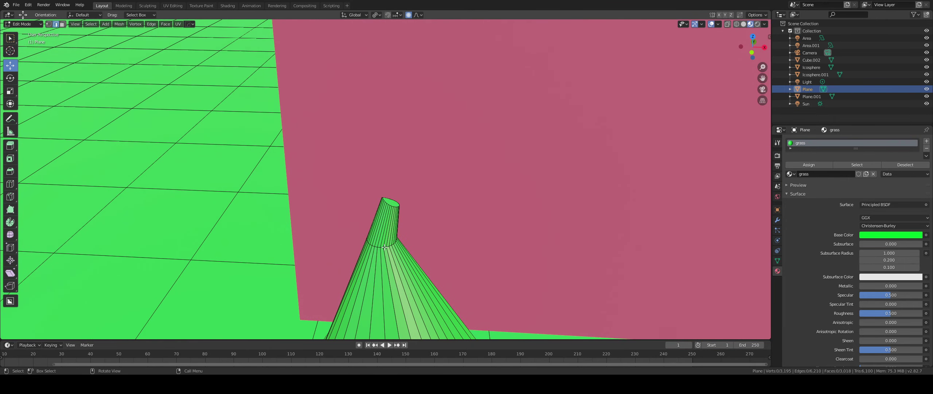
key(ctrl+b)
click(422, 256)
key(e)
key(s)
click(577, 327)
scroll(568, 322, down, 7)
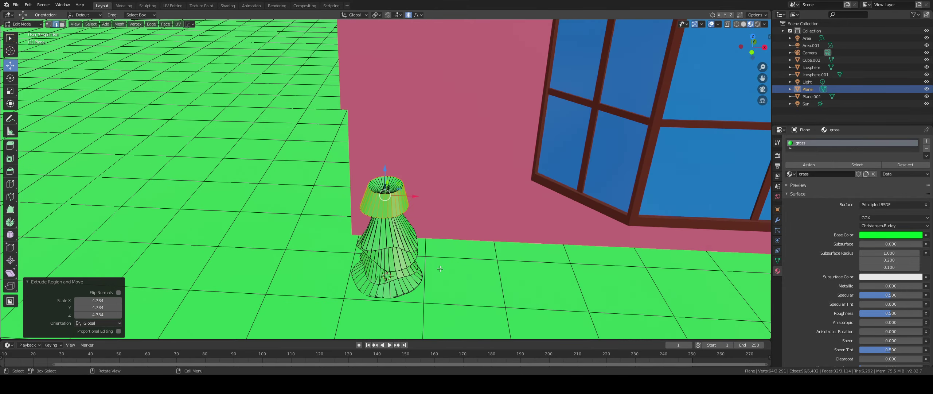
scroll(440, 231, up, 5)
key(g)
click(453, 282)
middle_drag(451, 287, 457, 268)
key(ctrl+z)
Lower the new top band about 0.697 m along Z
key(g)
click(450, 328)
scroll(427, 304, up, 4)
middle_drag(449, 314, 408, 306)
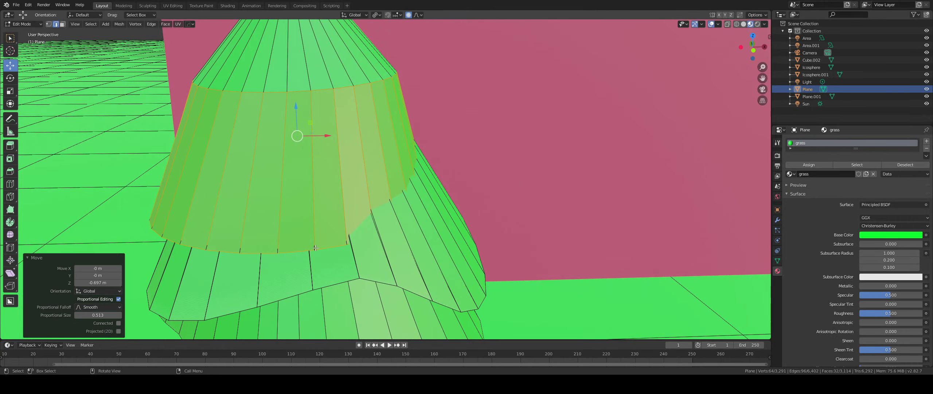
Enlarge the top layer's lower rim loop without proportional editing and dissolve the layer's upper edge loop
alt+click(295, 252)
key(s)
key(o)
click(350, 86)
alt+click(350, 87)
key(x)
click(350, 88)
scroll(350, 89, down, 5)
middle_drag(352, 171, 393, 160)
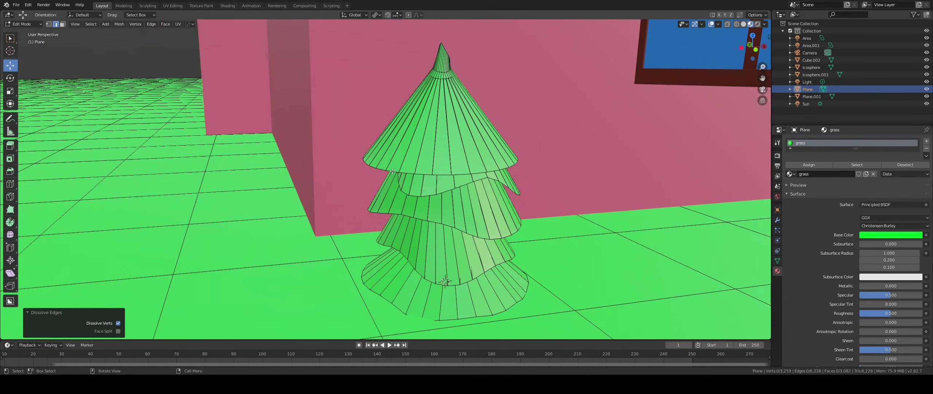
Move a top layer rim edge about 0.184 m in X and 0.221 m in Z with proportional editing at size 0.424
click(395, 172)
key(g)
key(o)
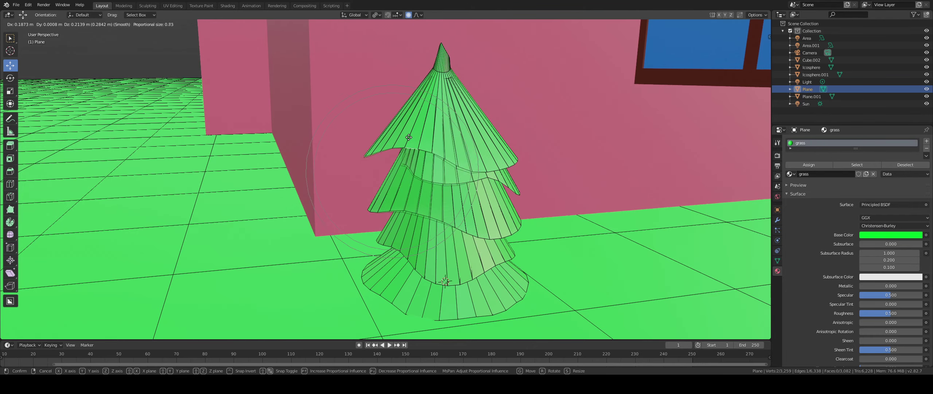
scroll(408, 133, down, 3)
click(408, 143)
middle_drag(408, 143, 427, 166)
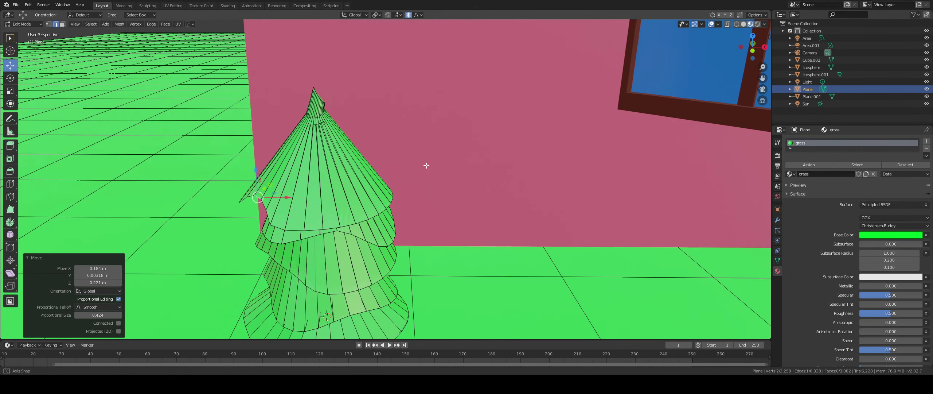
Scale the top layer's rim loop to about 0.829 and move an opposite rim edge about -0.121 m in X and 0.192 m in Z
alt+click(375, 215)
key(s)
click(380, 213)
scroll(381, 200, down, 4)
middle_drag(381, 187, 371, 180)
scroll(328, 171, up, 3)
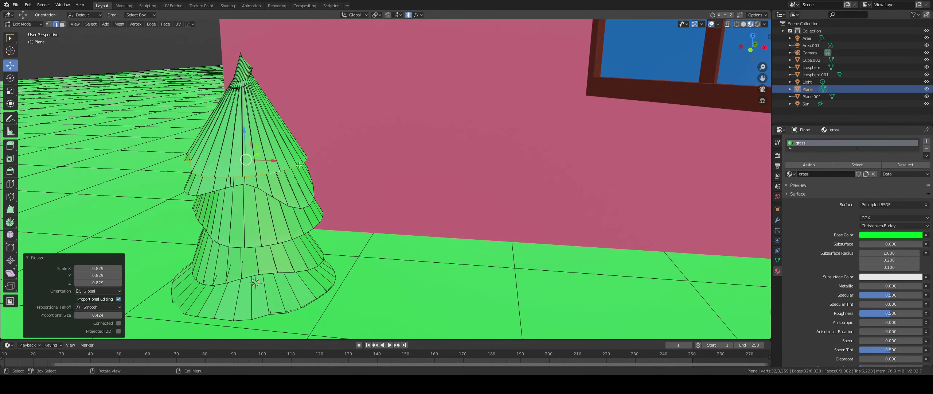
click(299, 165)
Separate the tree from the lawn mesh into its own object and open it for mesh editing
key(Tab)
scroll(346, 182, down, 8)
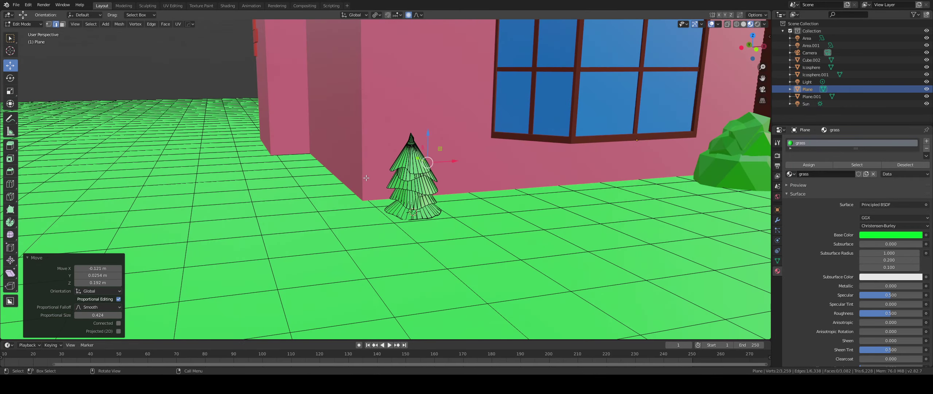
middle_drag(481, 193, 454, 199)
scroll(454, 198, up, 3)
scroll(419, 197, down, 1)
key(Tab)
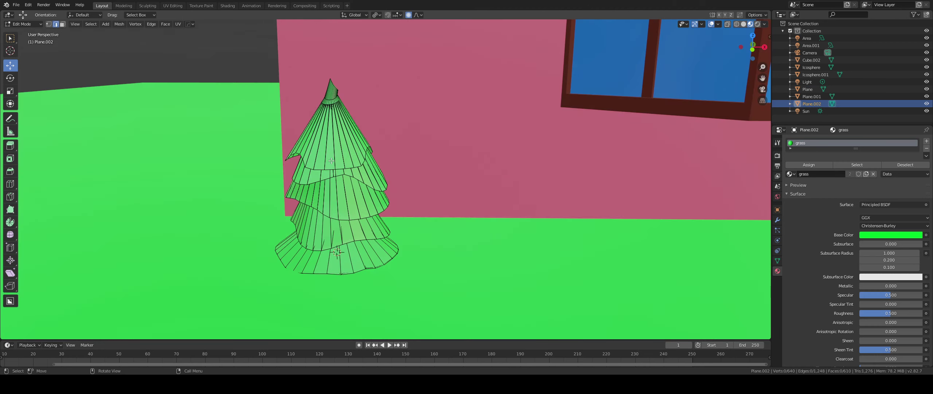
Select the entire tree mesh and add a second material named bush3
key(ctrl+l)
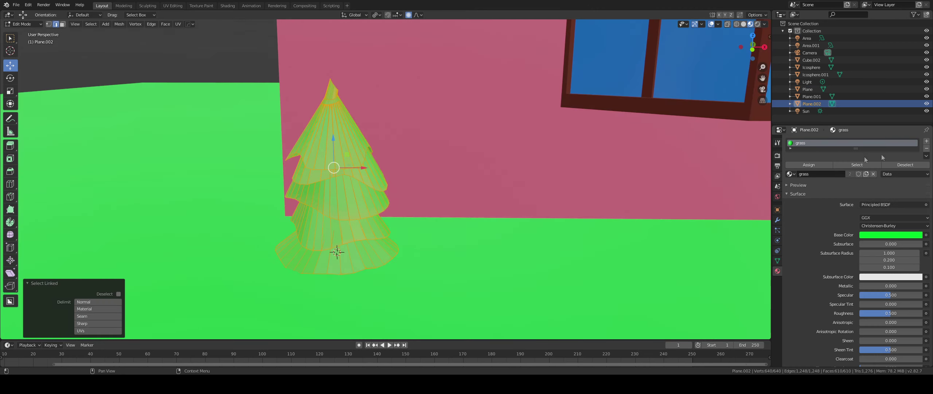
click(926, 141)
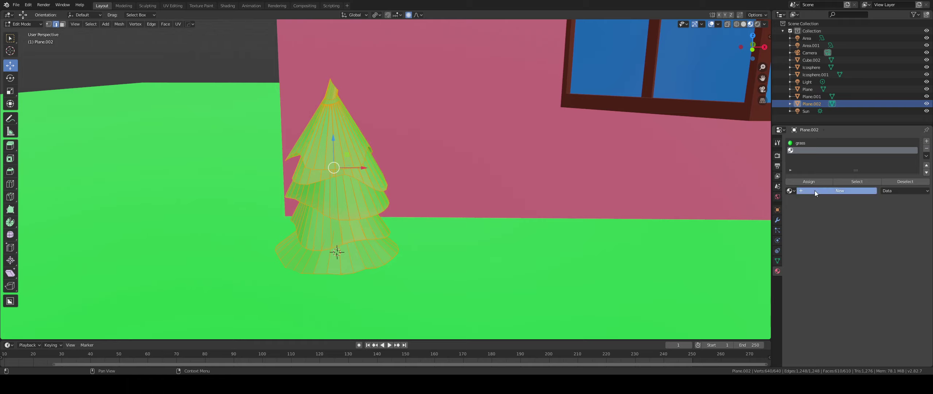
click(824, 191)
double_click(812, 150)
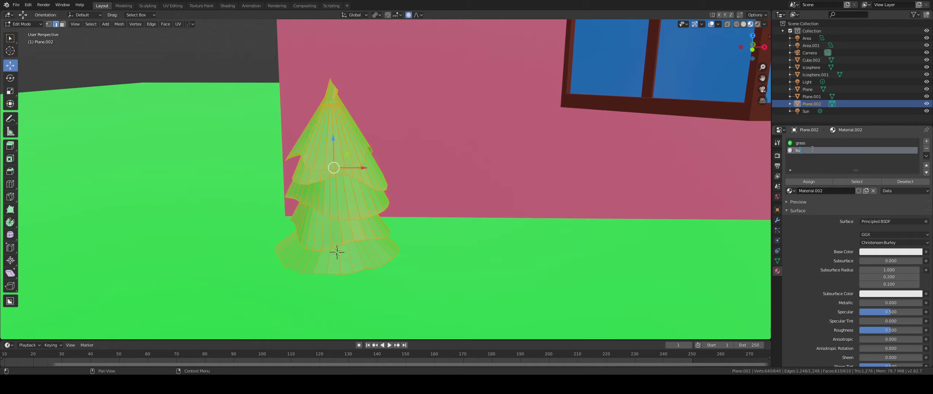
key(Return)
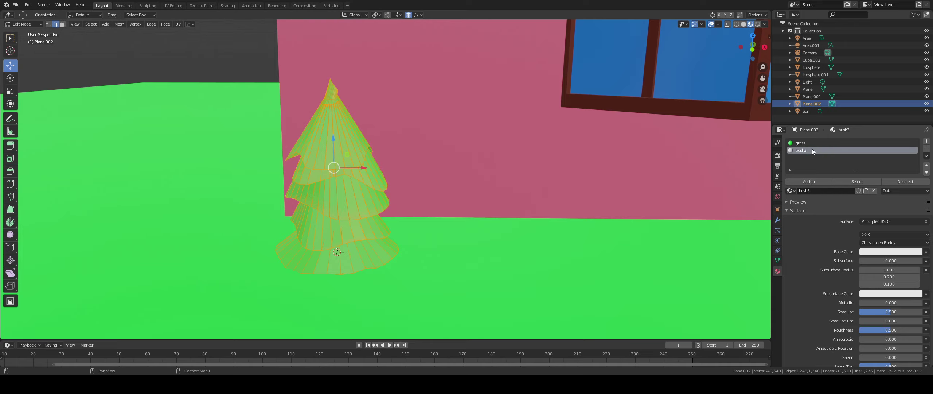
Assign bush3 to the whole tree, set its base color to dark green and return to Object Mode
click(815, 182)
click(889, 252)
click(874, 170)
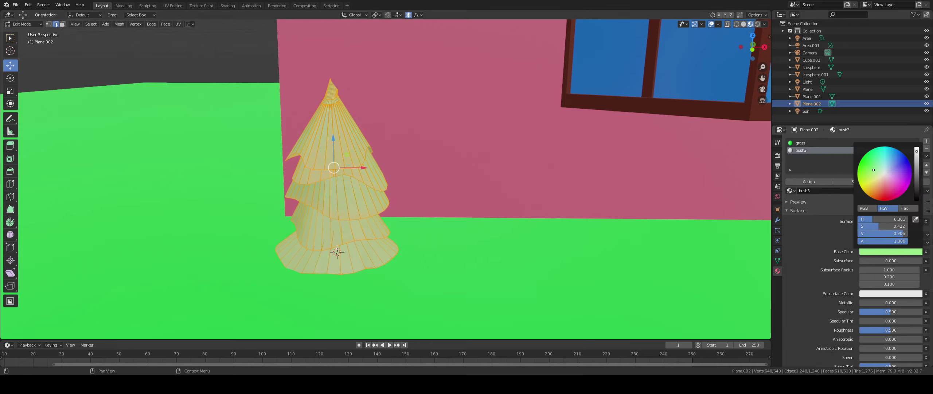
drag(873, 170, 859, 164)
drag(918, 157, 916, 171)
key(Tab)
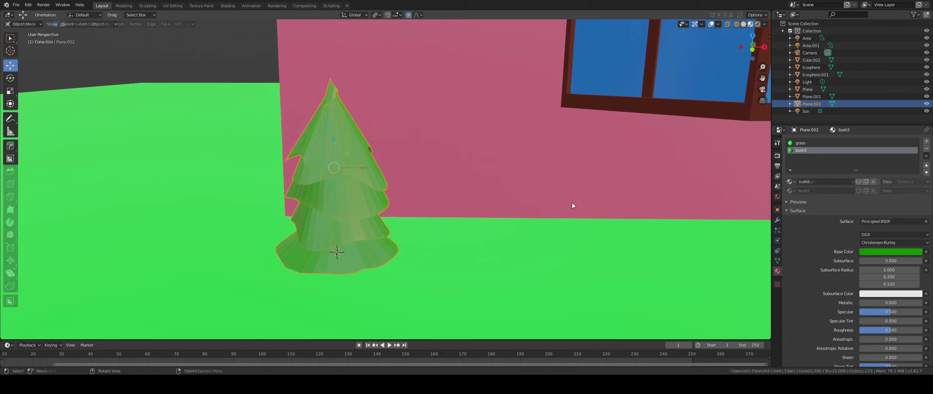
Examine the green corner tree up close and in relation to the house and front yard
scroll(409, 167, down, 8)
mouse_move(441, 210)
middle_down()
mouse_move(464, 209)
mouse_move(442, 211)
middle_up()
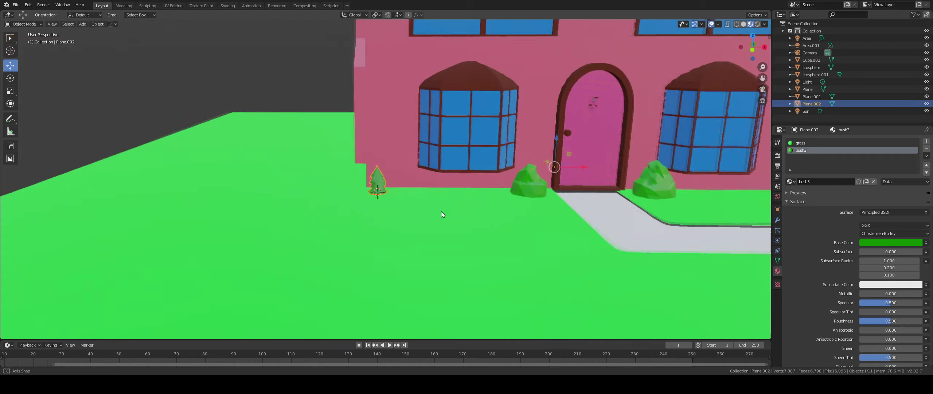
scroll(404, 196, up, 10)
scroll(399, 198, up, 2)
scroll(398, 198, down, 8)
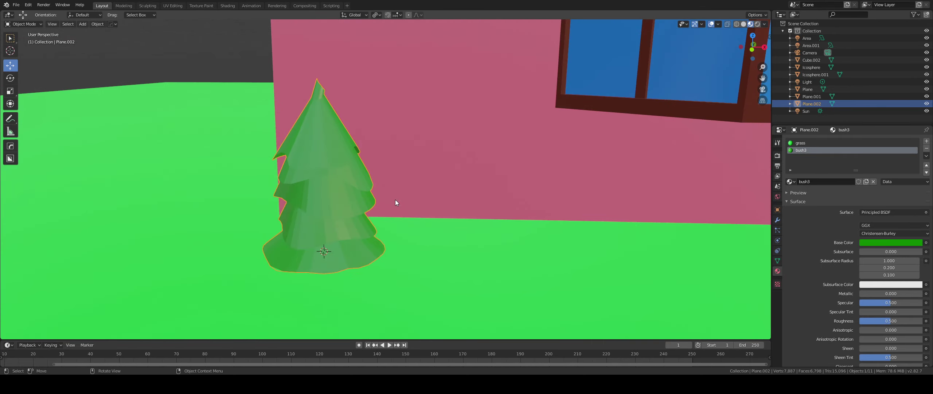
middle_drag(454, 158, 415, 180)
scroll(414, 179, down, 6)
scroll(417, 167, up, 6)
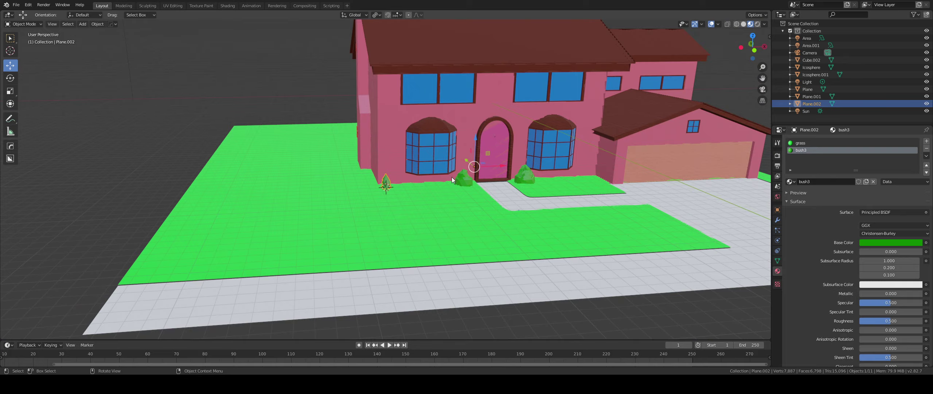
scroll(408, 170, up, 2)
scroll(409, 171, down, 7)
Select a single lawn face behind the house and snap the 3D cursor to it
shift+middle_drag(411, 186, 552, 294)
scroll(509, 195, up, 6)
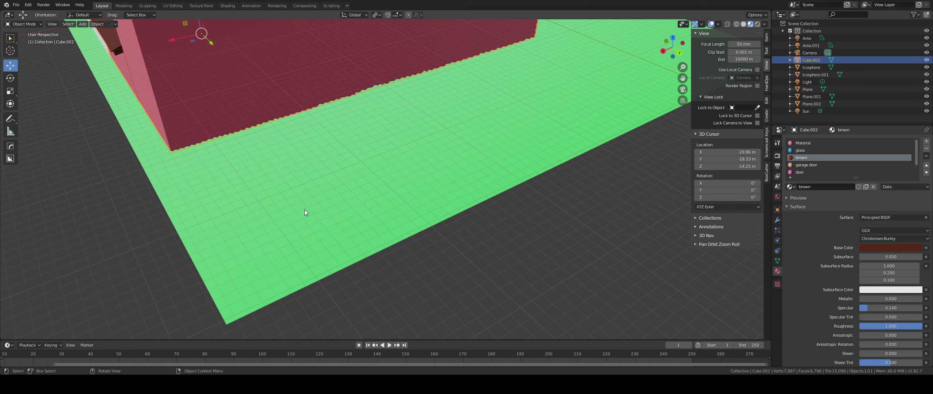
key(Tab)
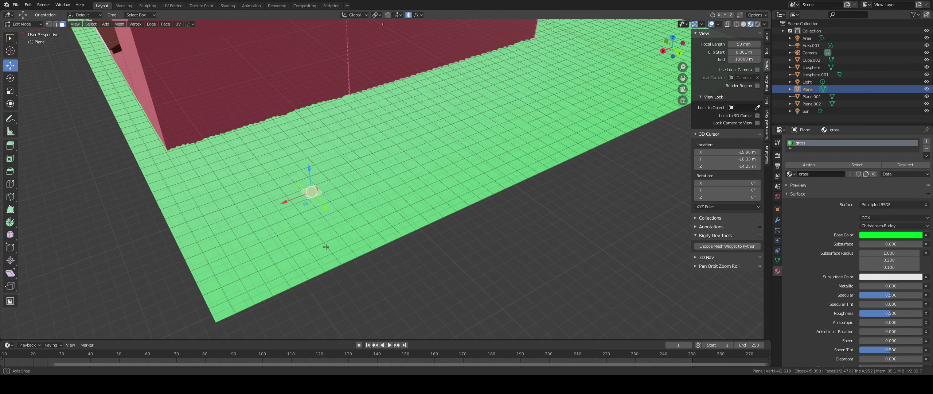
scroll(306, 190, up, 4)
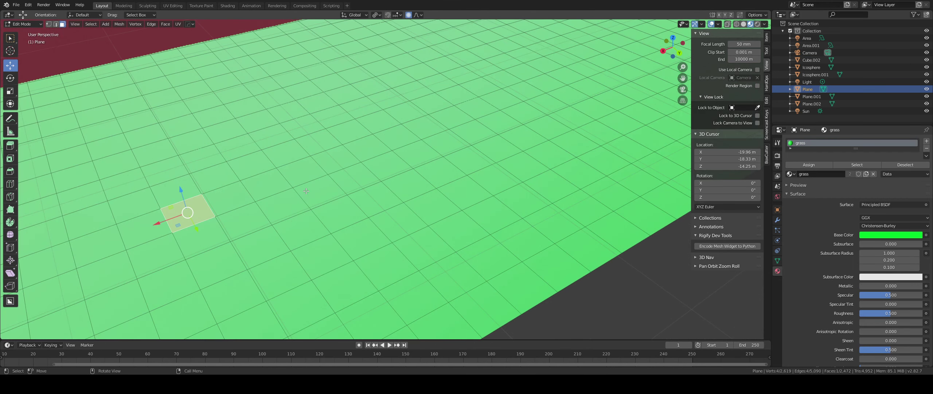
key(shift+s)
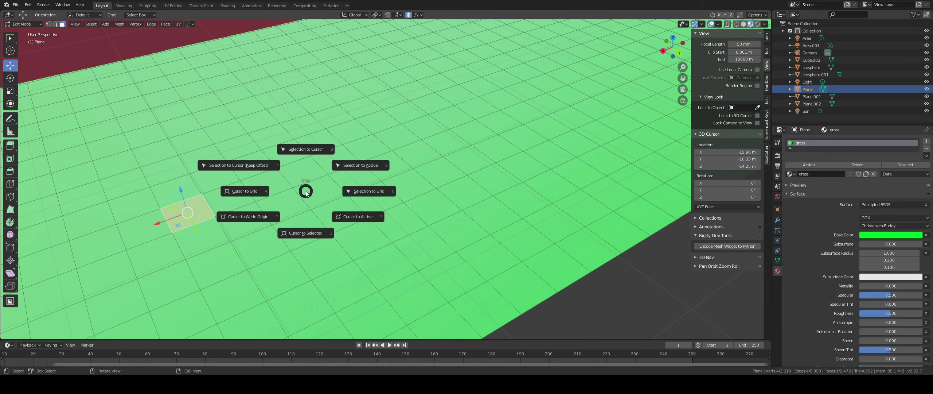
click(311, 237)
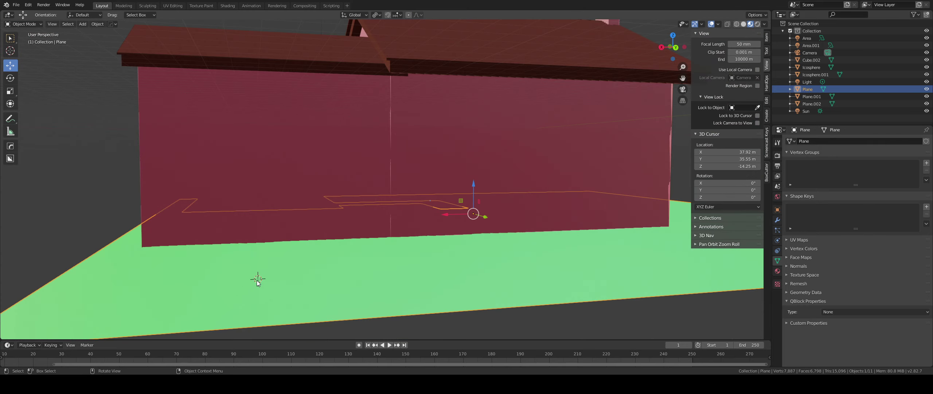
Add a Path curve at the 3D cursor on the lawn behind the house
mouse_move(314, 278)
shift+middle_down()
mouse_move(342, 273)
mouse_move(328, 275)
shift+middle_up()
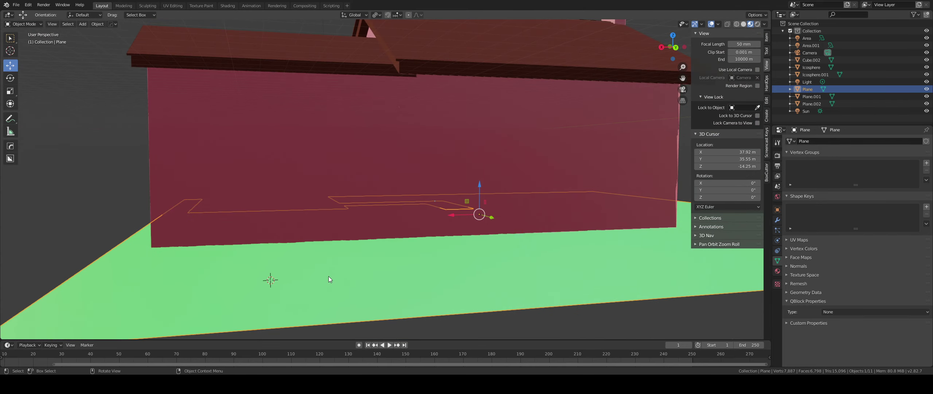
key(shift+a)
mouse_move(329, 280)
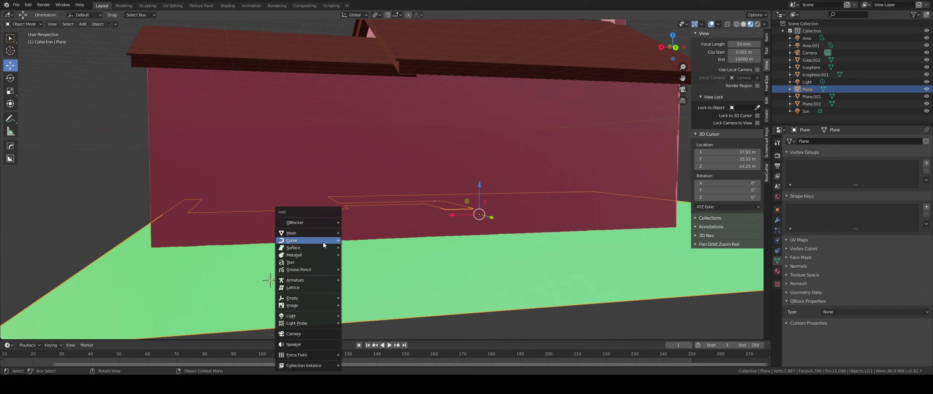
mouse_move(327, 240)
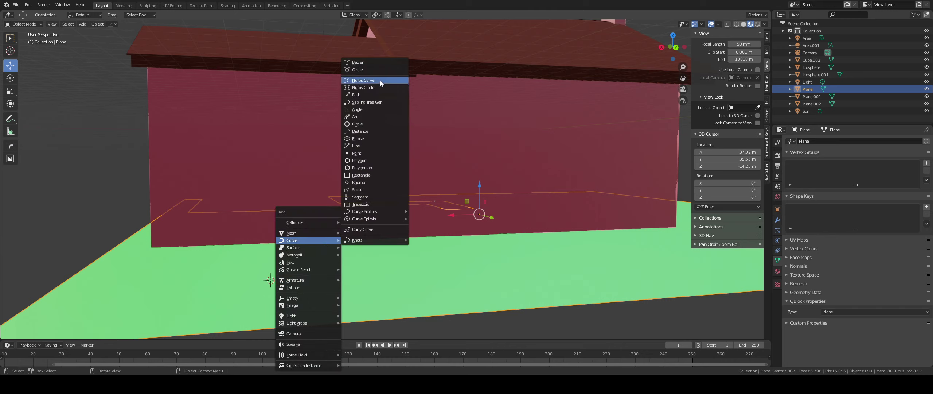
click(375, 96)
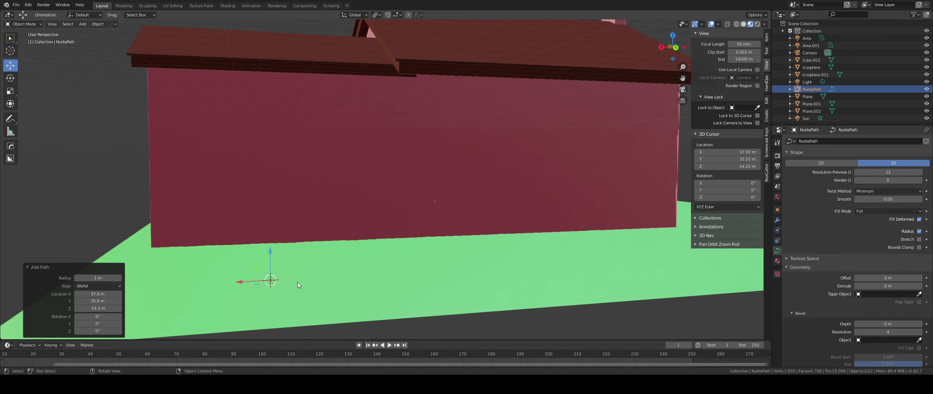
Stand the path upright by rotating it 90° about the Y axis, and raise it about 2 m along Z
key(r)
key(y)
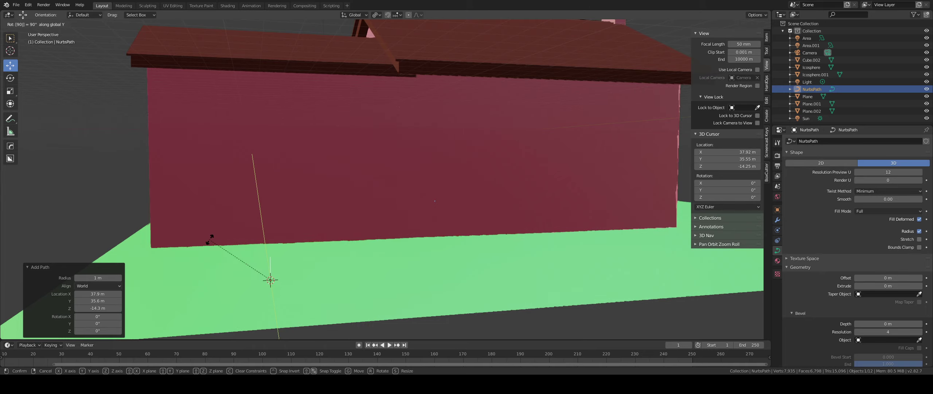
key(Return)
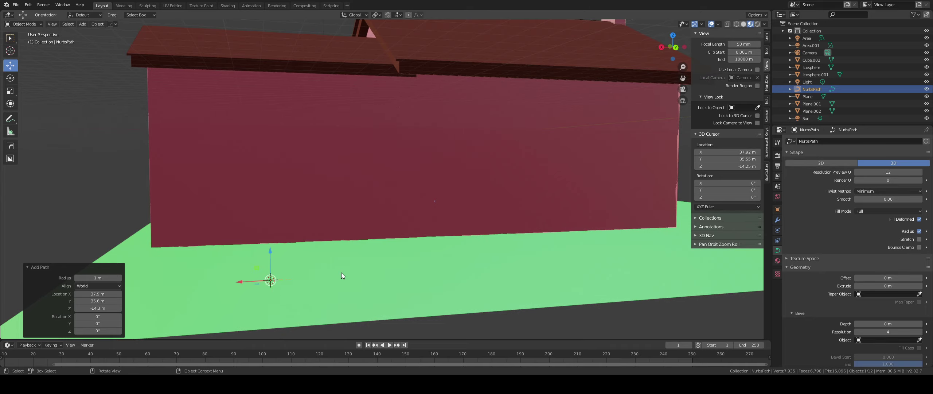
text(ry90)
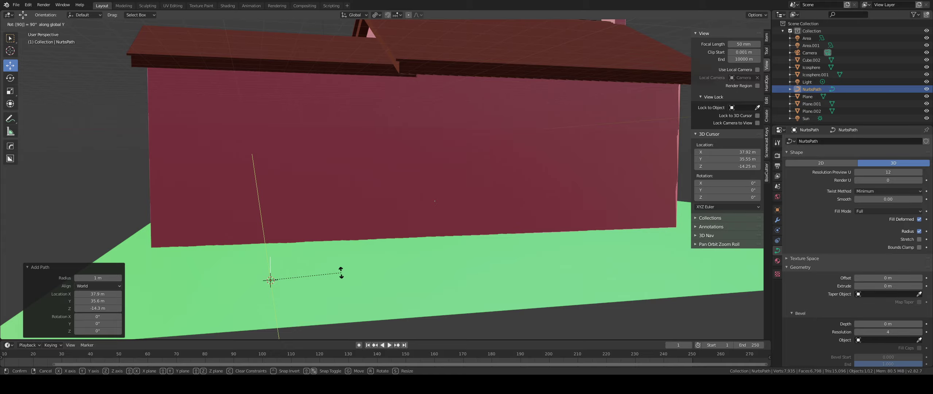
key(Return)
mouse_move(300, 284)
middle_down()
mouse_move(292, 281)
mouse_move(370, 272)
mouse_move(364, 260)
mouse_move(297, 276)
middle_up()
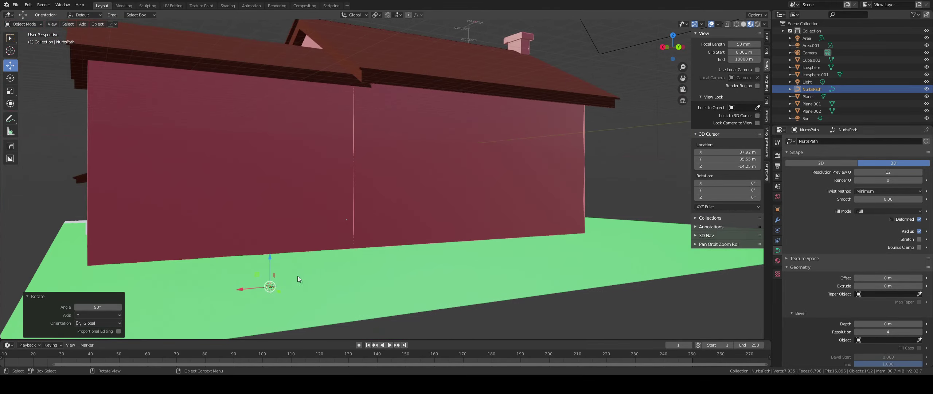
drag(269, 266, 267, 232)
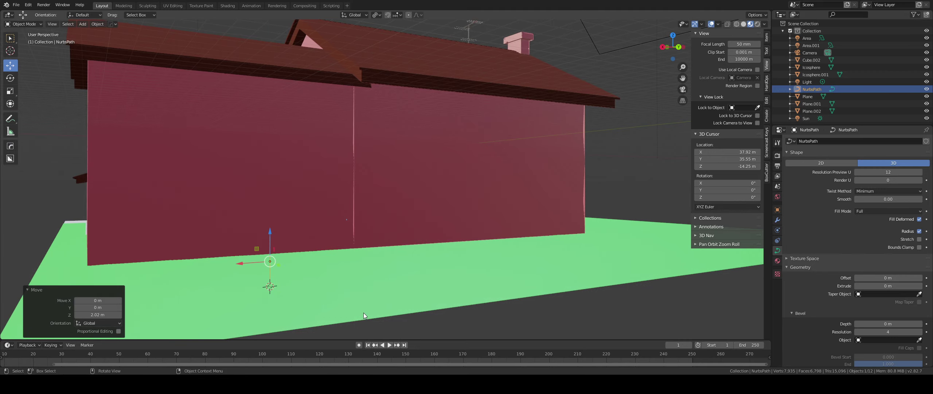
In Edit Mode, move the path's upper four control points up about 2.5 m and slightly sideways, leaving the base point in place
key(Tab)
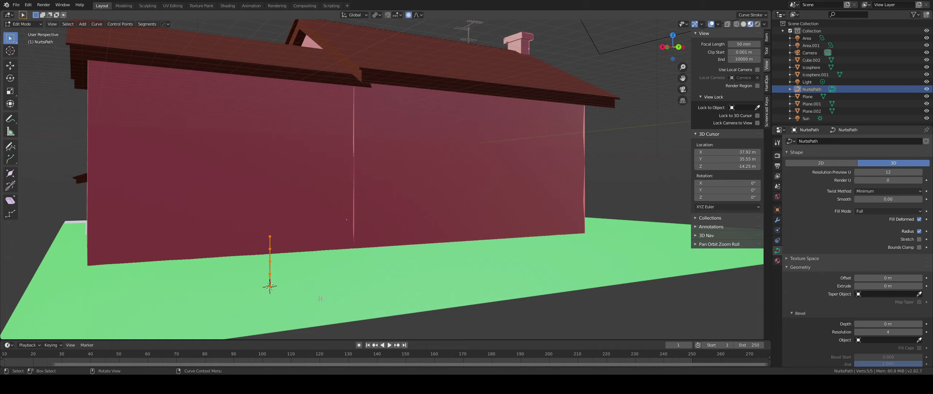
middle_drag(303, 294, 275, 250)
scroll(275, 250, up, 1)
scroll(275, 251, down, 1)
scroll(275, 250, up, 1)
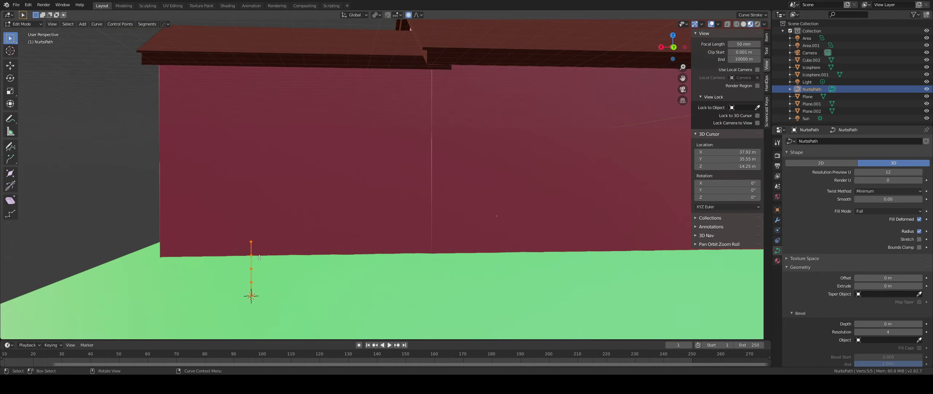
drag(237, 244, 286, 288)
key(g)
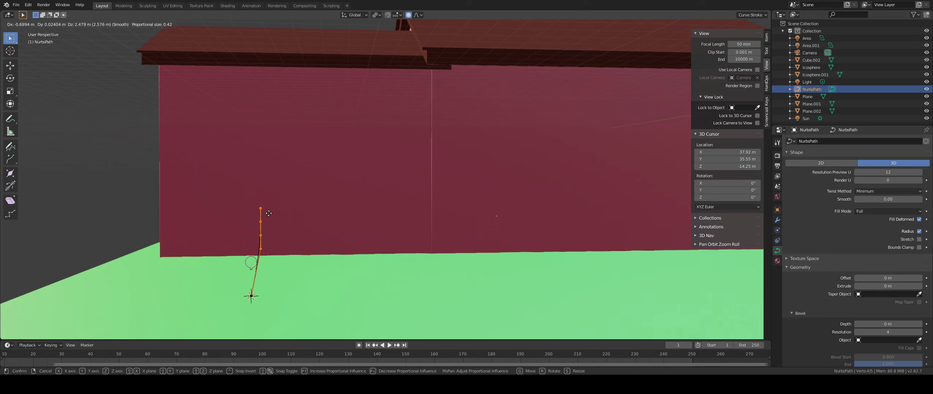
click(267, 210)
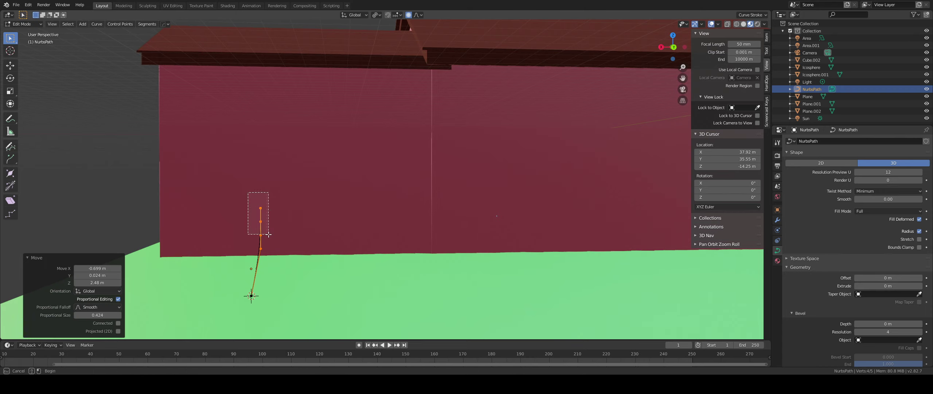
Raise the upper three, upper two and top control points in turn, shifting them alternately sideways into a gentle zigzag
drag(276, 238, 276, 238)
key(g)
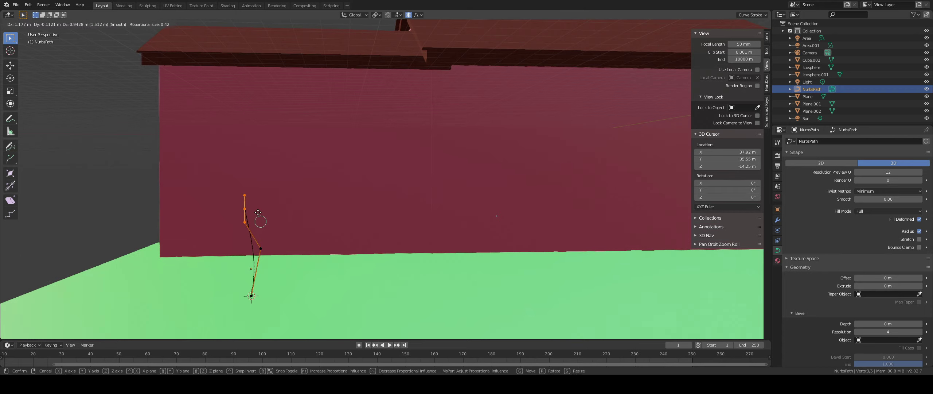
click(262, 199)
drag(234, 161, 273, 195)
key(g)
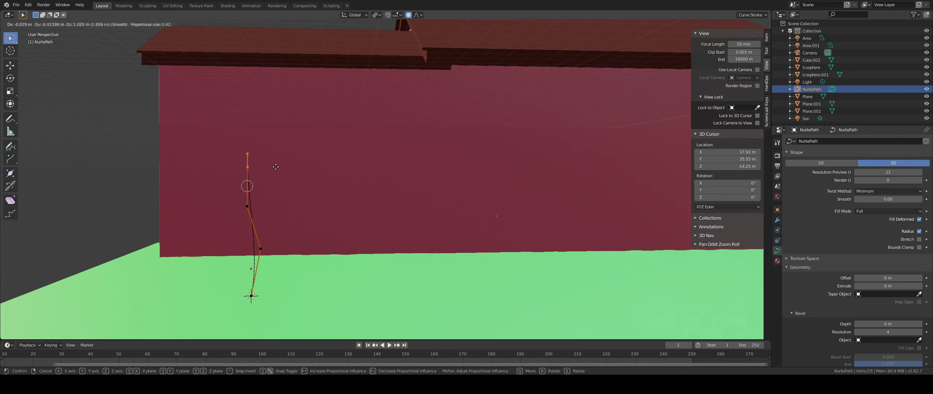
click(293, 145)
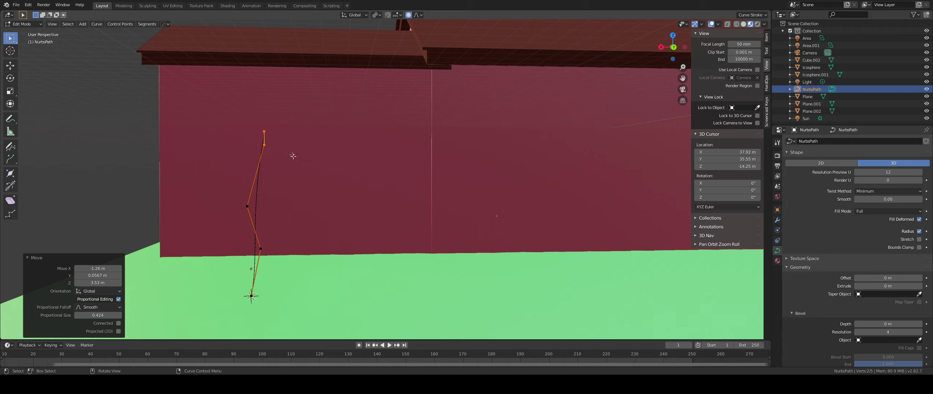
drag(254, 106, 280, 141)
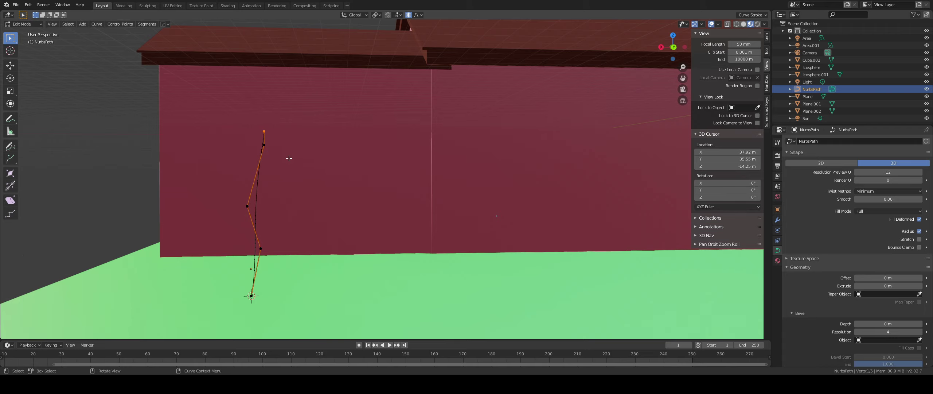
key(g)
click(275, 106)
Extrude the path's top point upward twice, about 7.6 m and about 10.5 m, with slight alternating sideways offsets
middle_drag(275, 106, 307, 199)
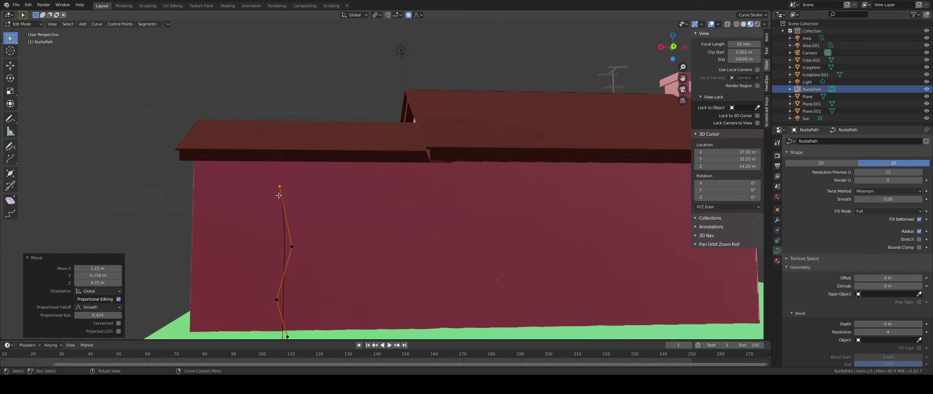
key(e)
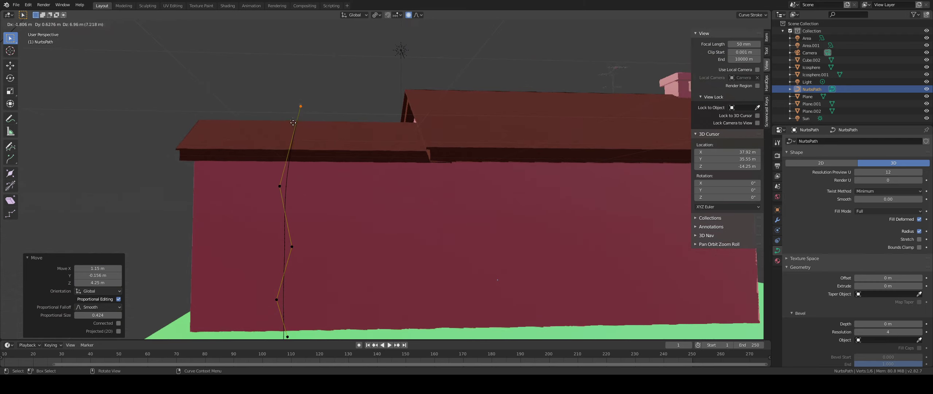
click(288, 117)
scroll(287, 117, down, 3)
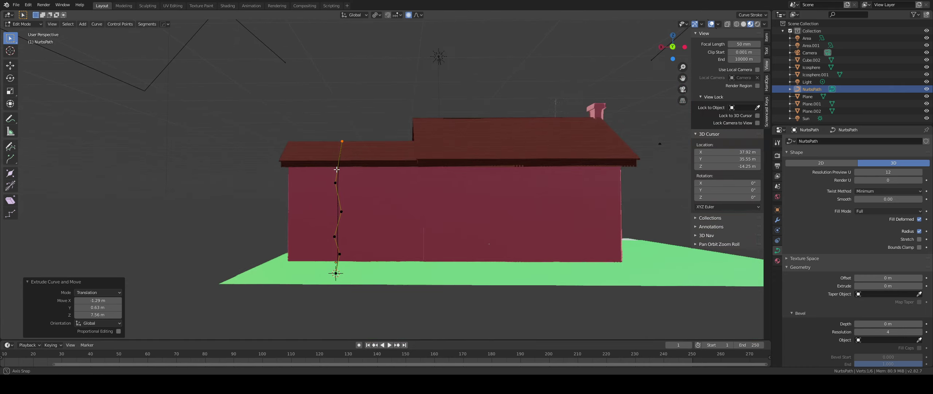
key(e)
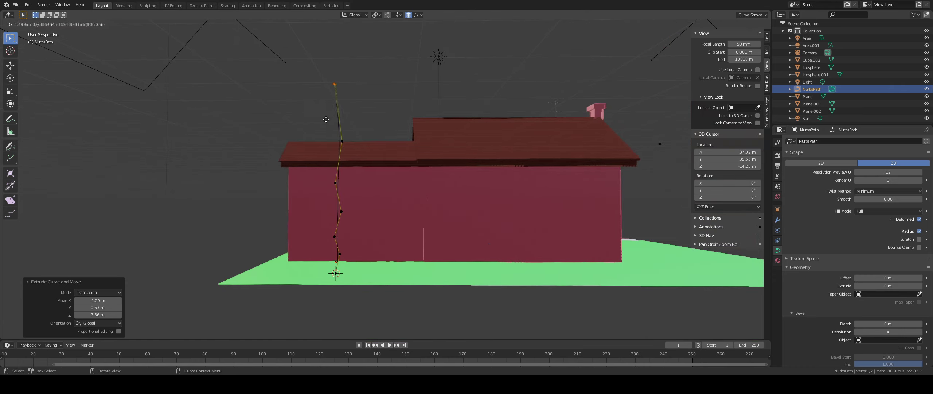
click(328, 118)
shift+middle_drag(345, 139, 346, 176)
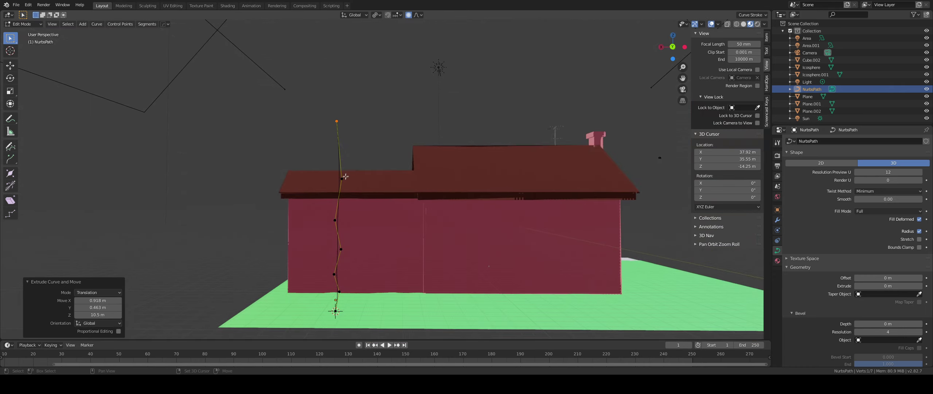
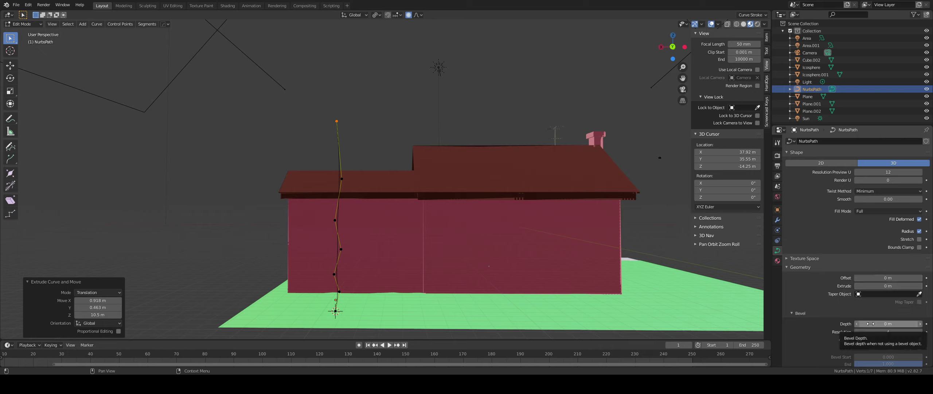
Thicken the curve with a bevel depth of about 2.41 m and convert it to a mesh in Object Mode
drag(870, 324, 922, 323)
middle_drag(502, 218, 332, 161)
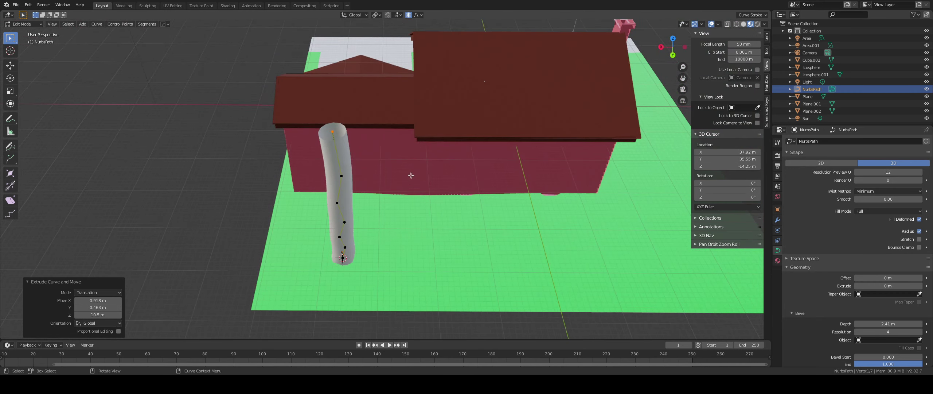
key(Tab)
right_click(338, 172)
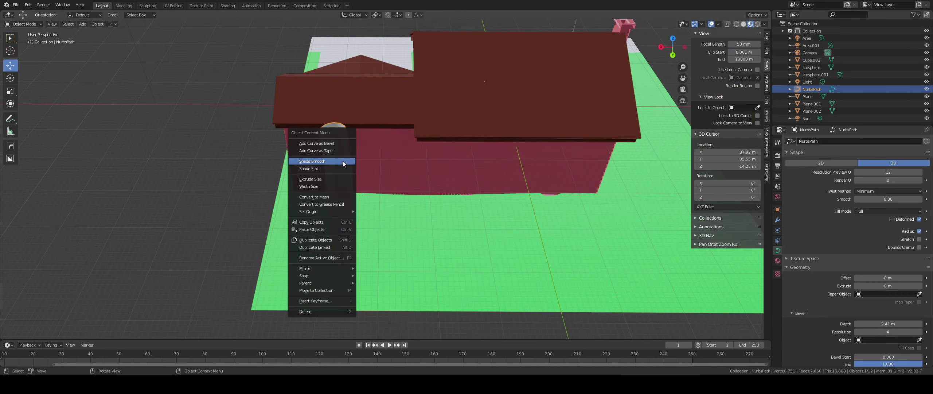
click(332, 197)
Try flat shading on the trunk mesh and return it to smooth shading
middle_drag(367, 197, 293, 122)
right_click(294, 123)
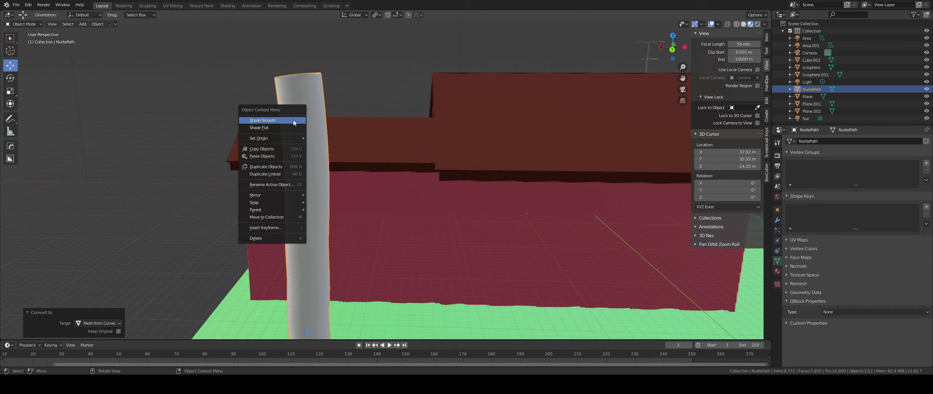
click(272, 128)
right_click(288, 122)
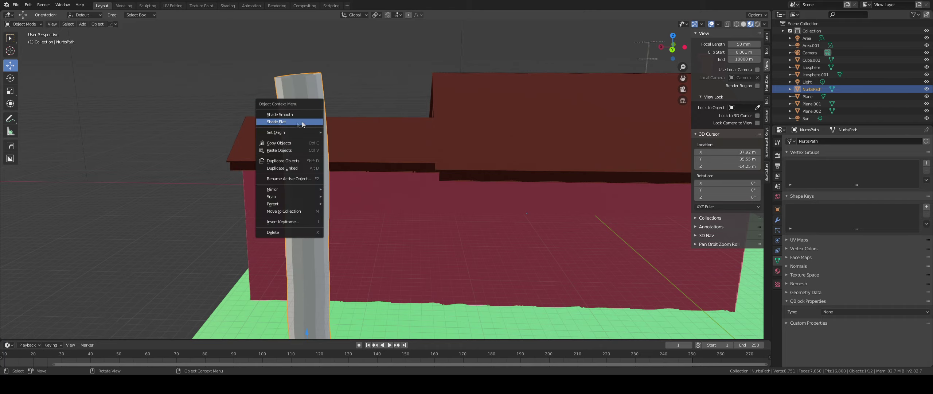
click(282, 116)
Fill the open edge loop at the trunk's top with a face and switch to face selection
middle_drag(283, 116, 374, 218)
key(Tab)
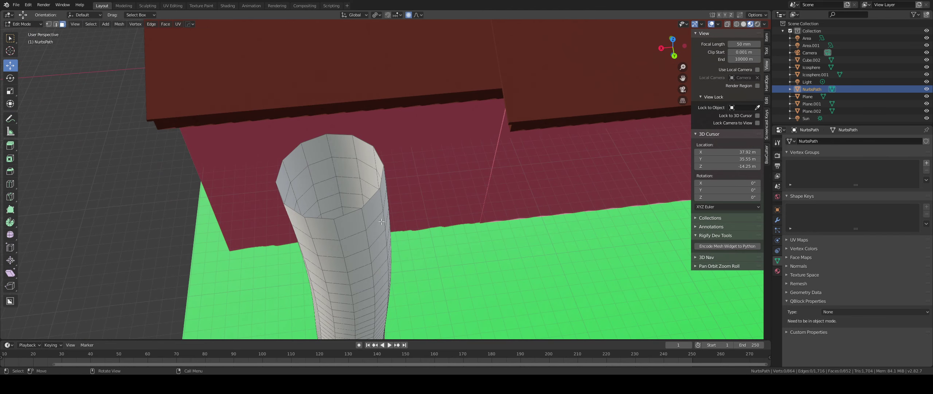
key(2)
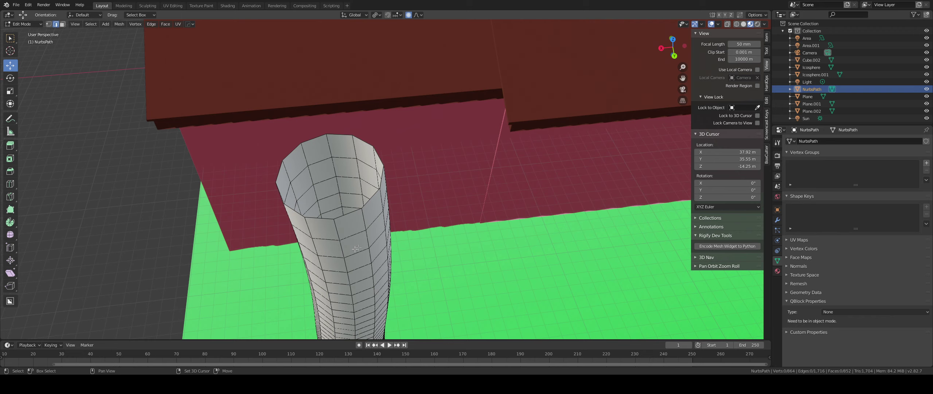
middle_drag(357, 248, 346, 238)
alt+click(341, 216)
middle_drag(341, 216, 374, 241)
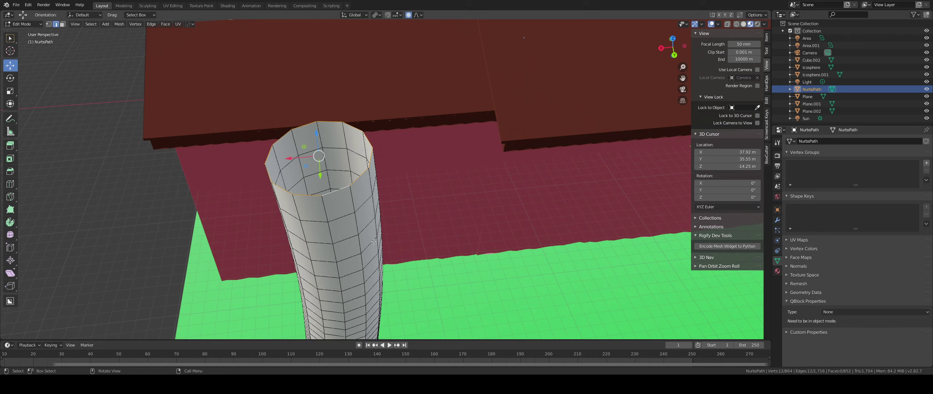
key(f)
middle_drag(380, 177, 363, 215)
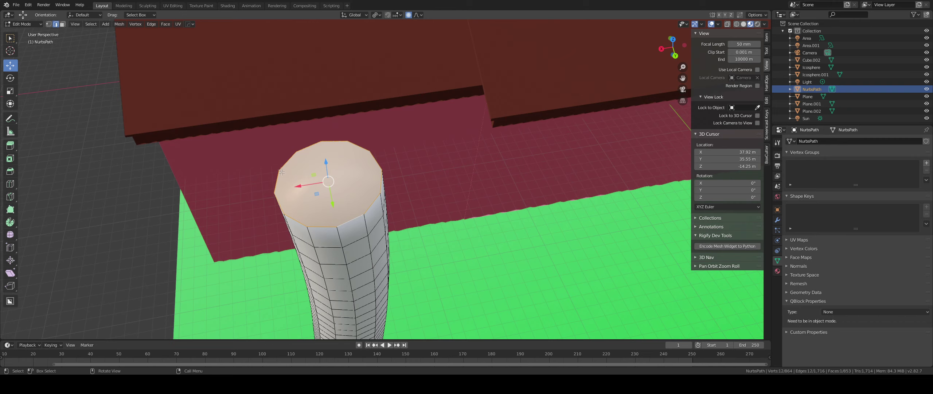
key(3)
Taper the trunk upward by scaling its top face to about 0.305 with smooth proportional editing of about 34 m
scroll(263, 190, down, 3)
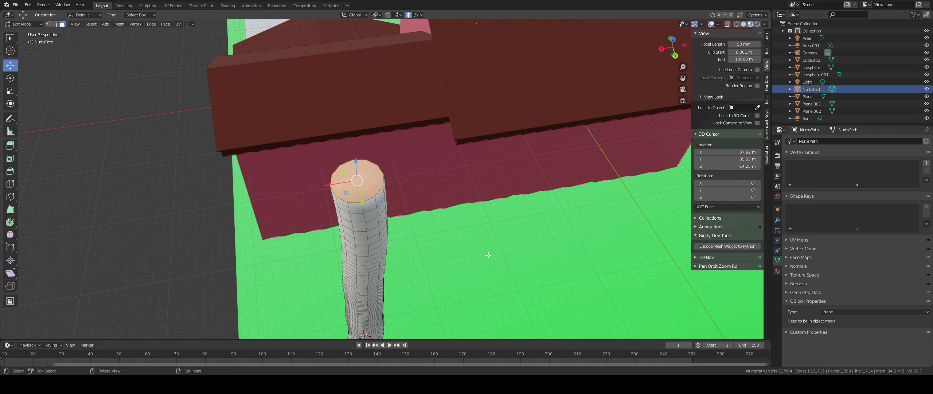
scroll(364, 178, down, 6)
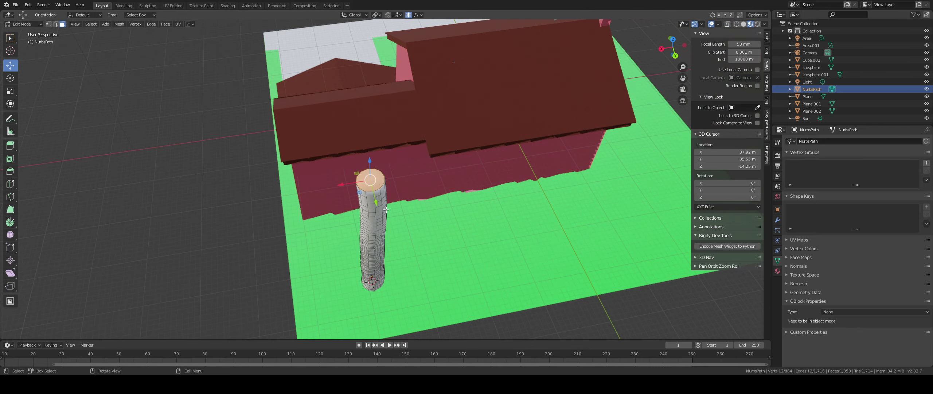
key(s)
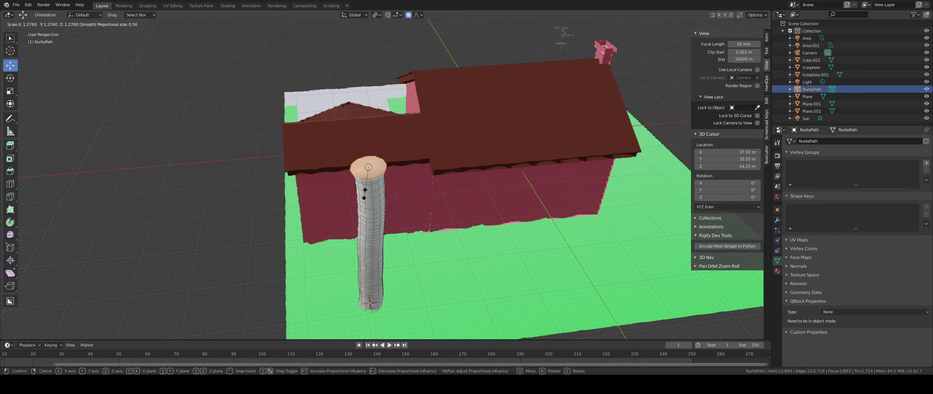
scroll(366, 193, down, 6)
scroll(367, 193, down, 19)
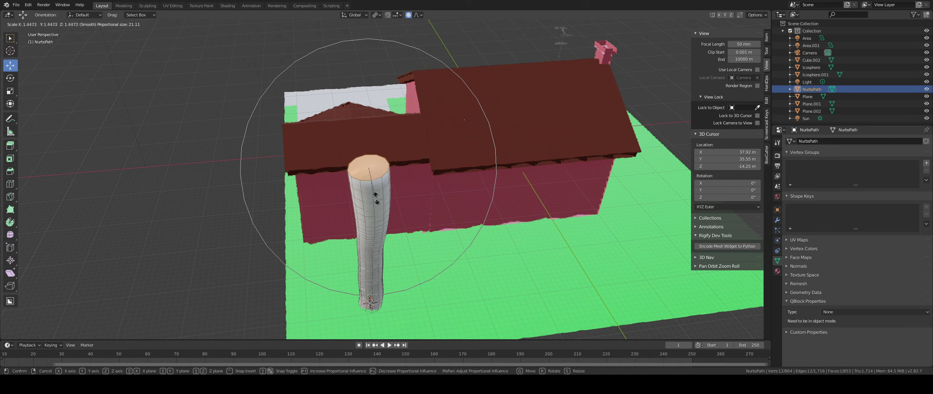
scroll(370, 171, down, 5)
click(371, 172)
middle_drag(371, 171, 306, 211)
scroll(381, 198, up, 4)
scroll(304, 191, up, 1)
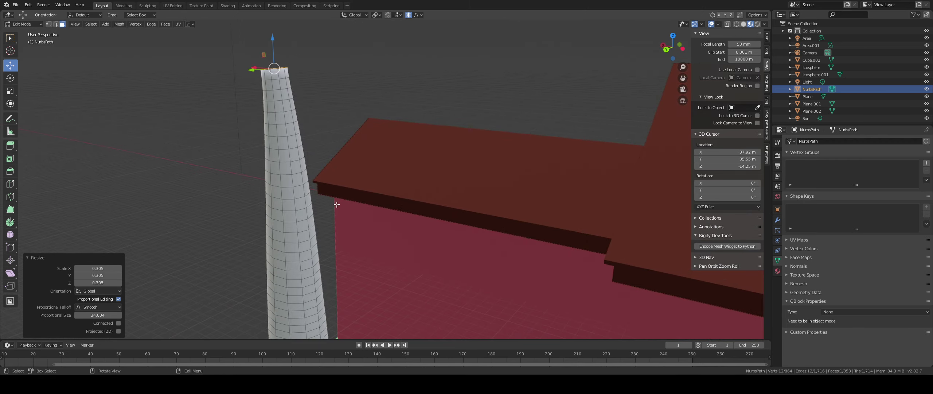
shift+middle_drag(308, 196, 350, 247)
middle_drag(284, 199, 260, 213)
shift+middle_drag(348, 197, 451, 204)
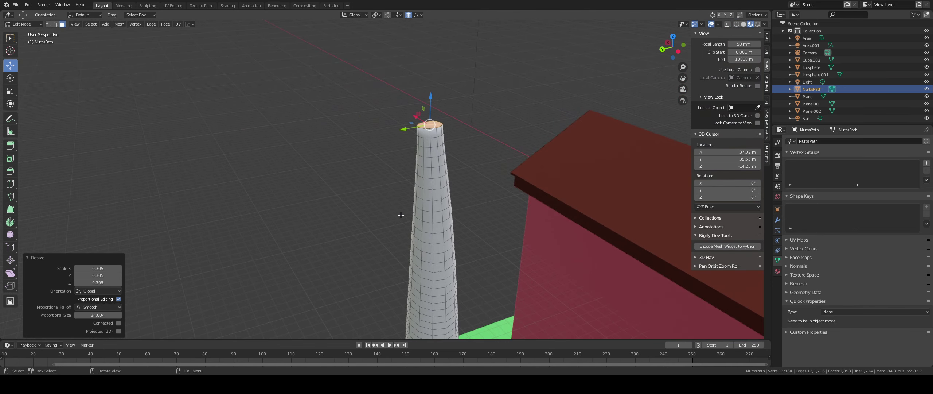
In Object Mode, add a QBlocker cylinder of about 0.44 m radius projecting from the upper trunk as a branch
key(Tab)
scroll(464, 202, up, 1)
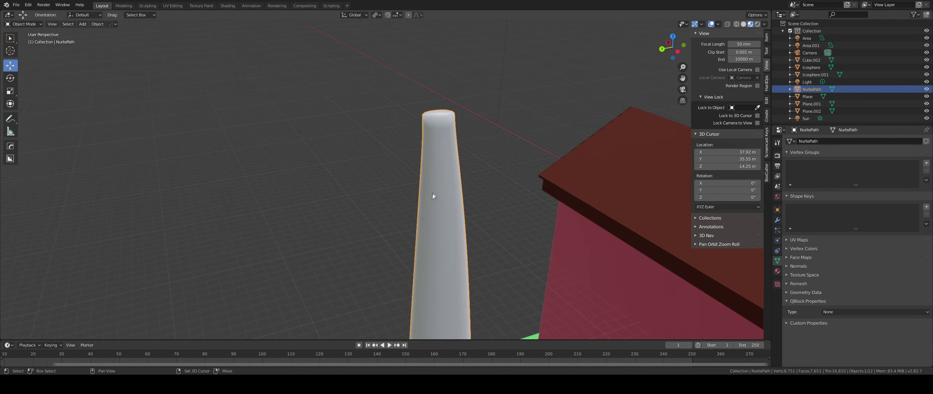
key(shift+a)
mouse_move(443, 163)
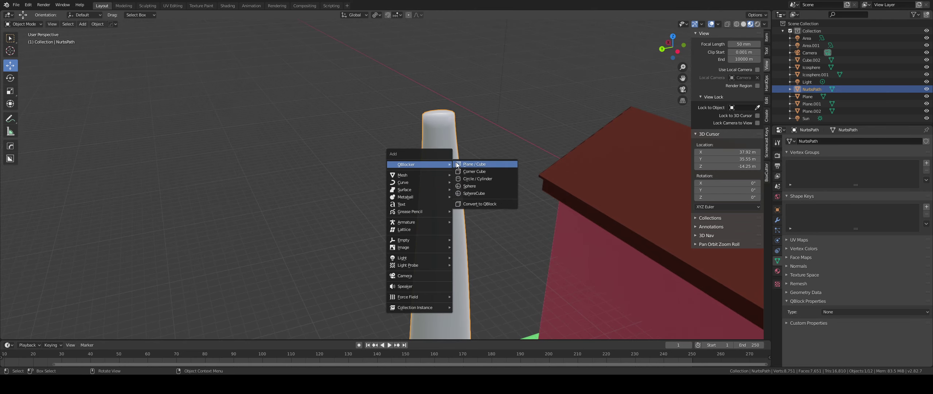
click(487, 179)
drag(445, 178, 454, 180)
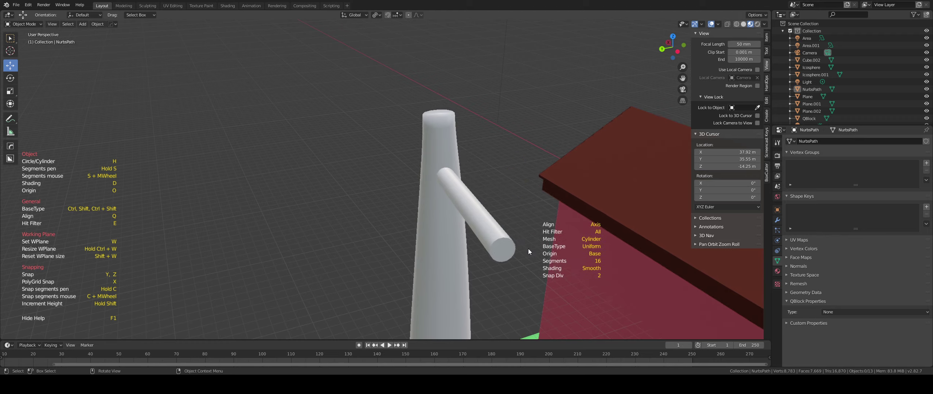
click(513, 239)
middle_drag(530, 240, 467, 177)
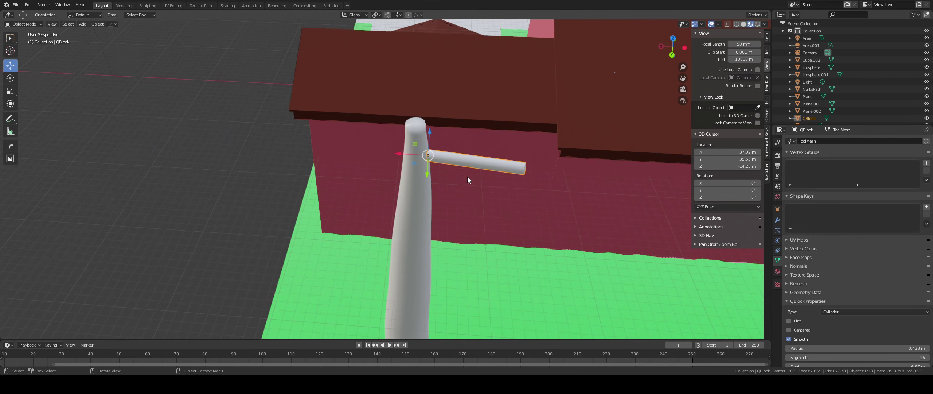
Add a thinner QBlocker cylinder of about 0.3 m radius rising from the side of the branch as a twig
key(shift+a)
mouse_move(468, 170)
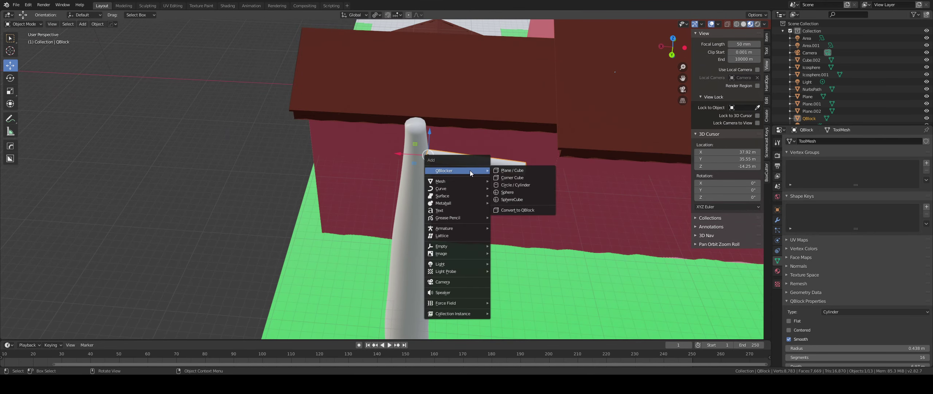
click(508, 183)
drag(464, 158, 467, 166)
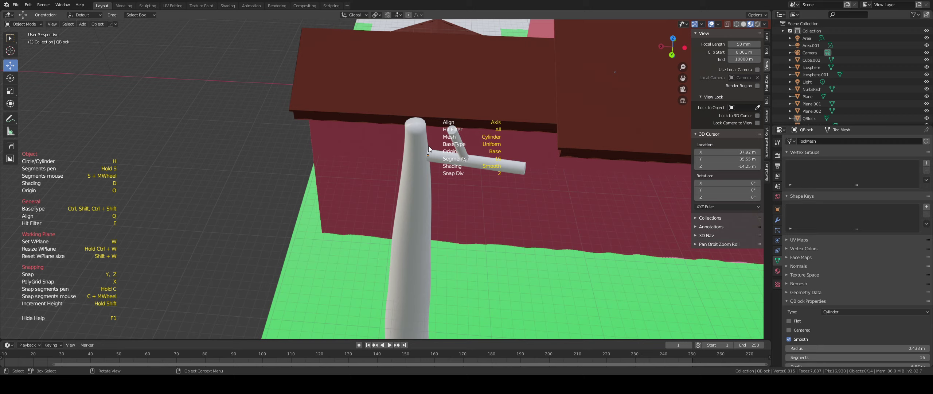
click(451, 171)
middle_drag(487, 181, 493, 162)
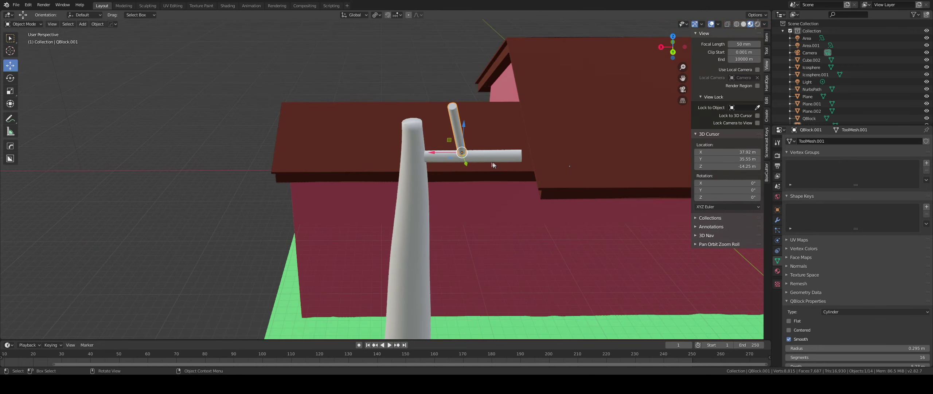
scroll(484, 158, up, 2)
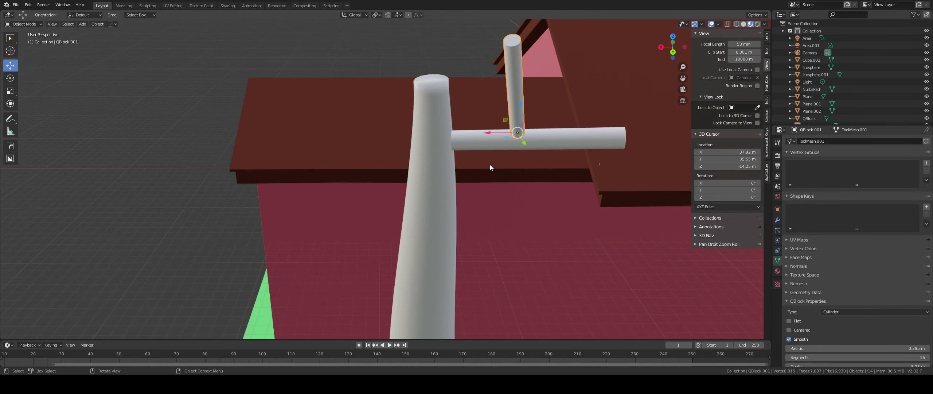
Rotate the twig to slant outward from the trunk and shift its base into the branch
key(r)
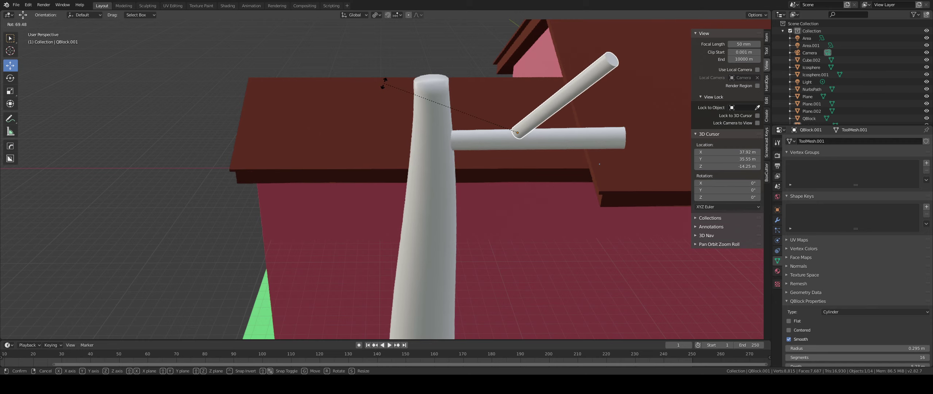
click(385, 86)
drag(531, 125, 528, 129)
middle_drag(527, 129, 456, 147)
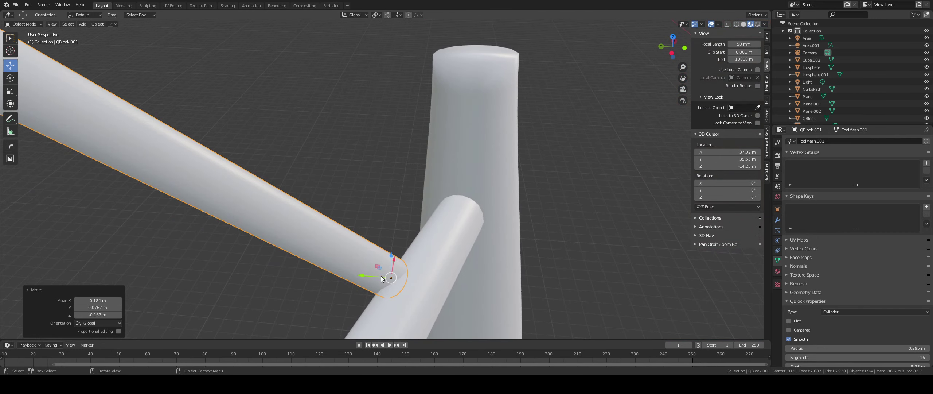
drag(362, 275, 414, 276)
scroll(443, 261, down, 5)
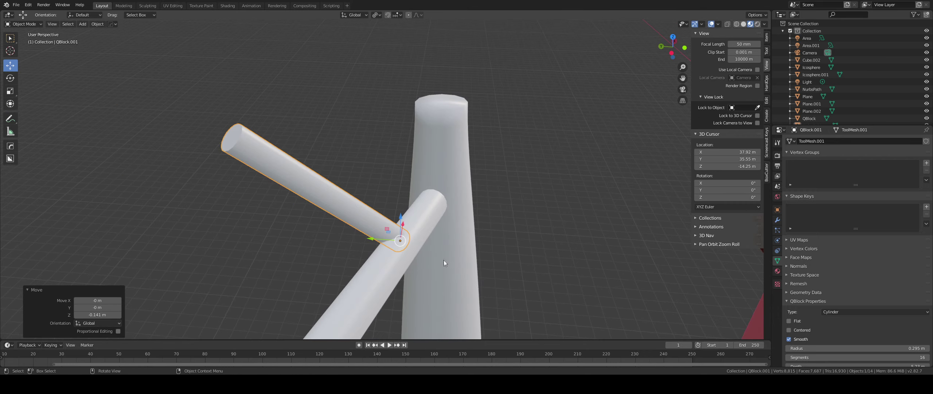
middle_drag(425, 254, 708, 124)
scroll(357, 200, up, 4)
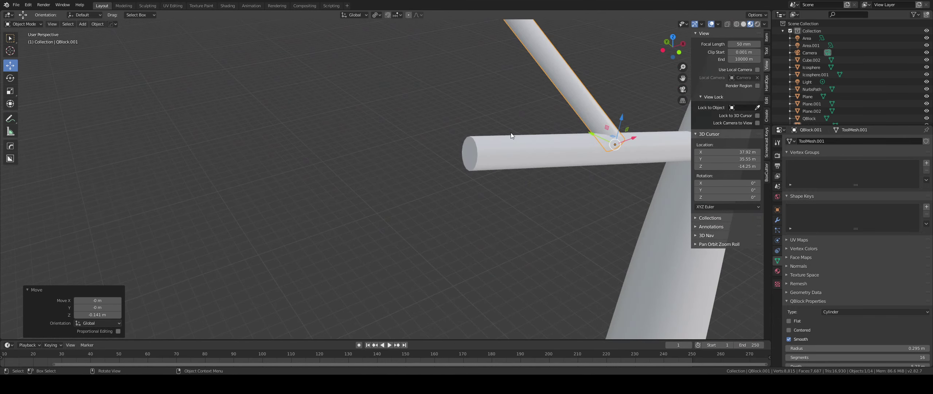
Extrude the main branch's end face outward by about 2.1 m in Edit Mode
click(473, 154)
key(Tab)
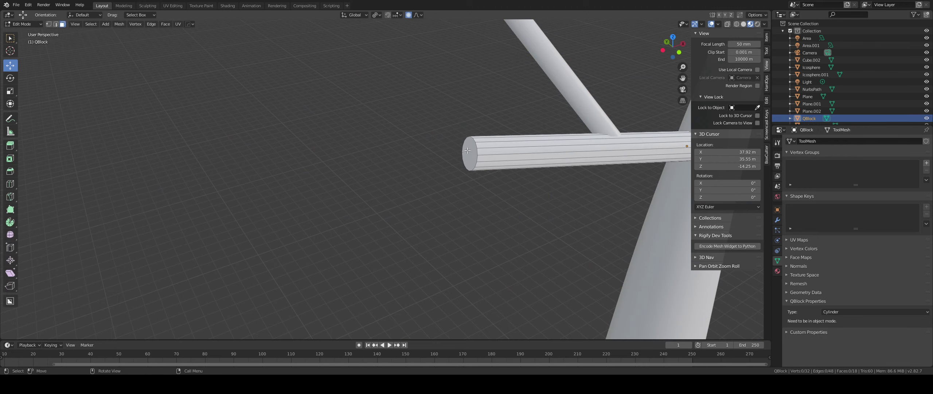
click(467, 151)
key(e)
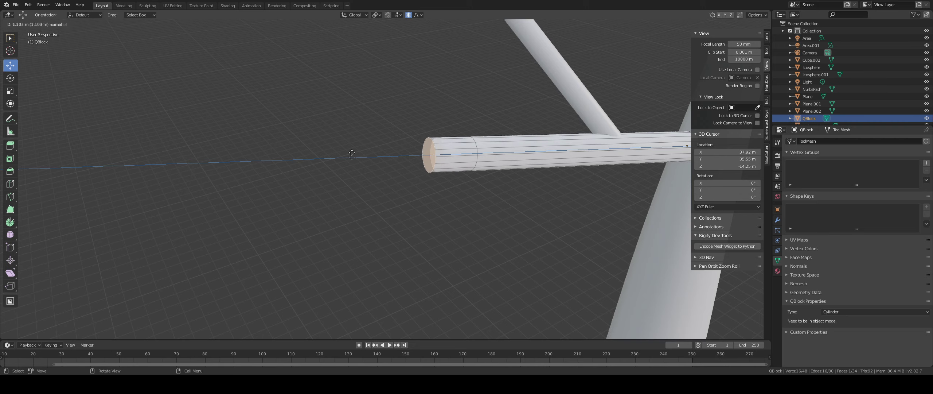
click(360, 145)
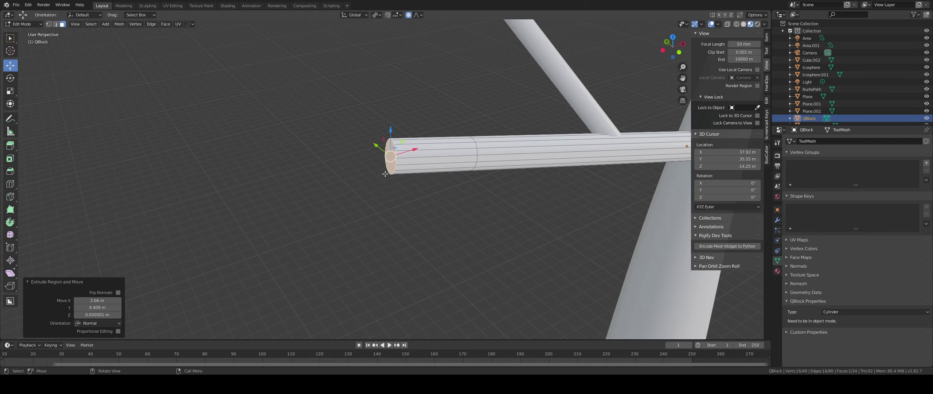
Turn off proportional editing and move the branch's end face up about 1.84 m and sideways about 1.45 m in Y
key(g)
right_click(374, 150)
scroll(392, 157, down, 2)
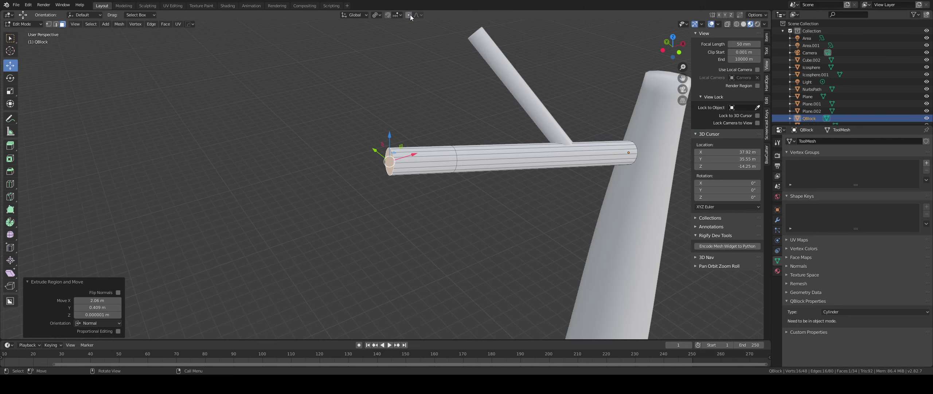
key(g)
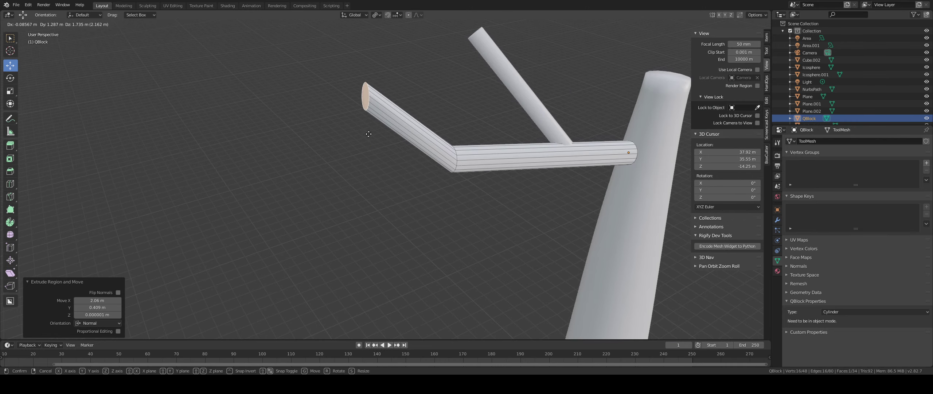
click(365, 133)
Extrude the branch's end face about 4.26 m further and lower it by about 0.66 m
key(e)
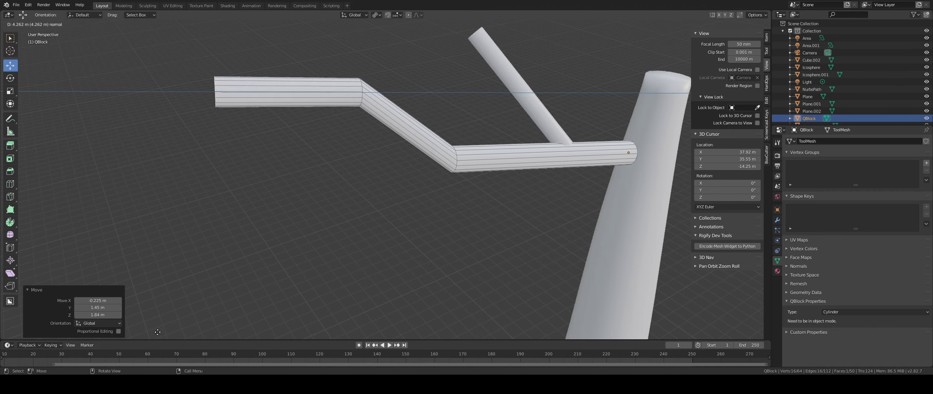
click(113, 52)
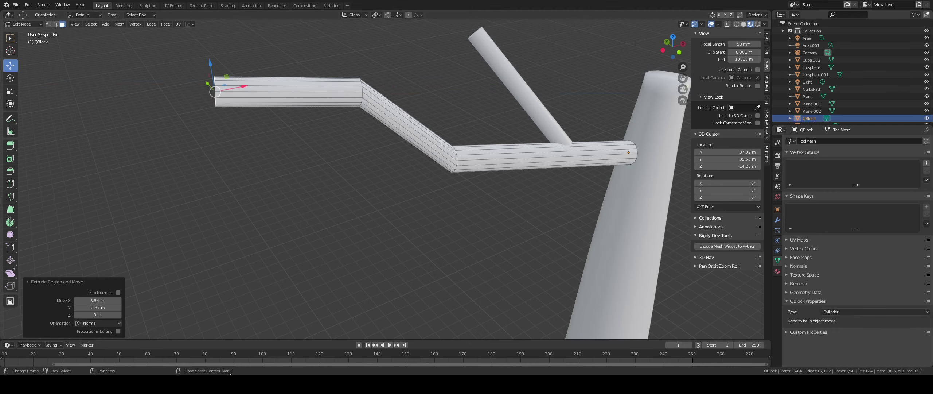
key(g)
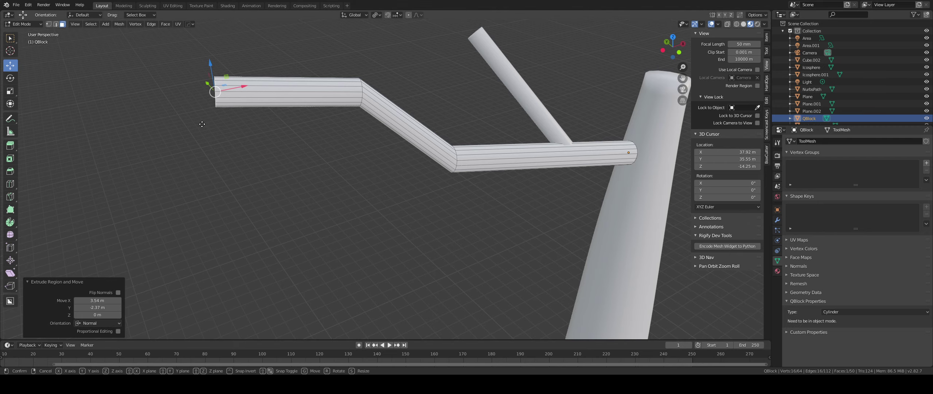
click(182, 151)
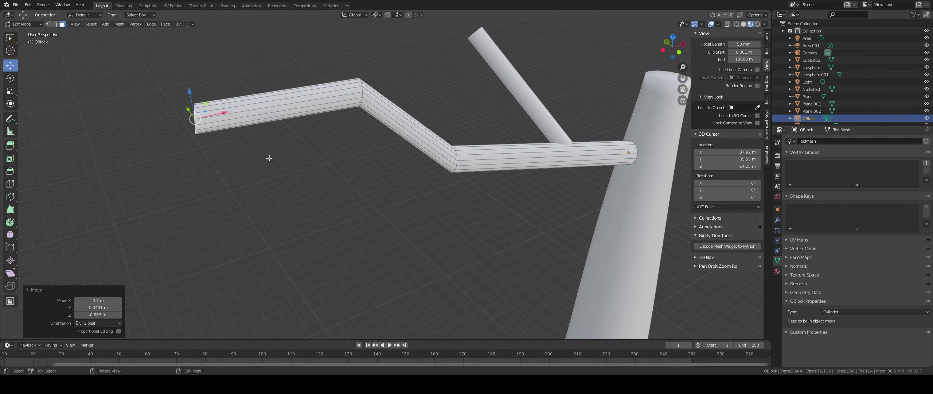
Extrude another branch segment about 5.35 m long and raise its end by about 2.8 m
scroll(268, 157, down, 5)
middle_drag(277, 156, 354, 161)
scroll(353, 161, up, 1)
scroll(354, 160, up, 2)
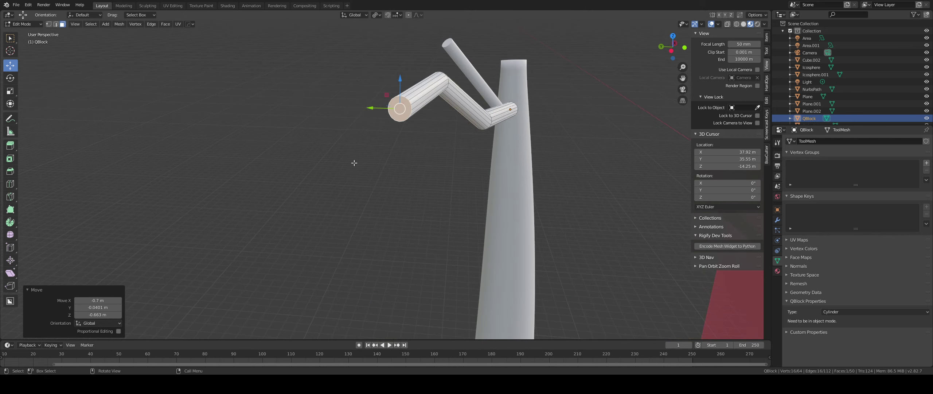
key(e)
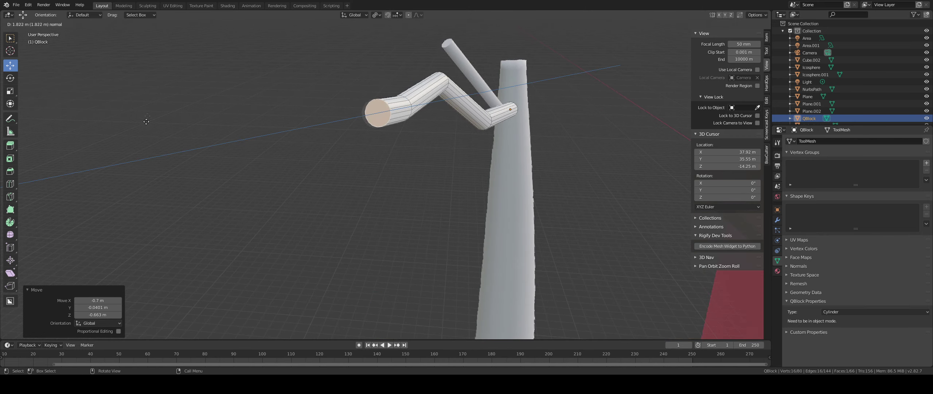
click(137, 324)
scroll(156, 302, down, 3)
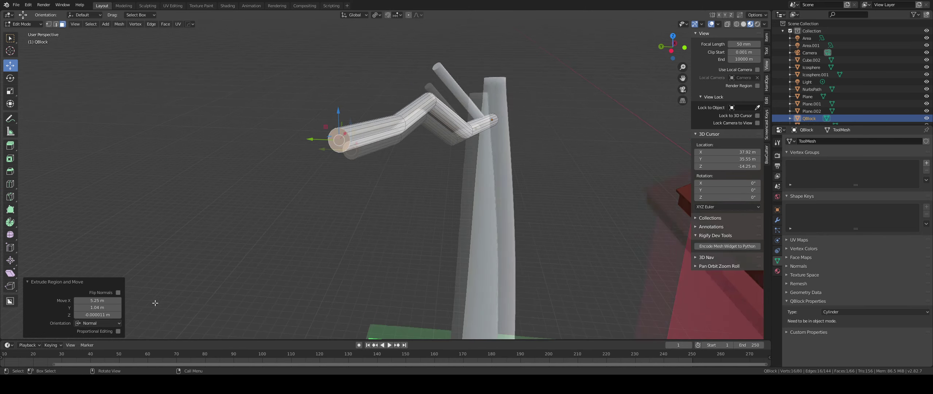
middle_drag(425, 278, 327, 277)
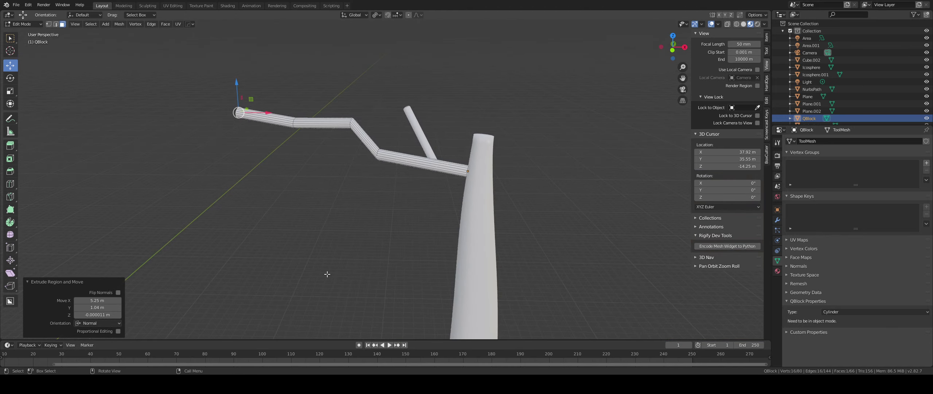
key(g)
click(341, 239)
middle_drag(342, 240, 437, 88)
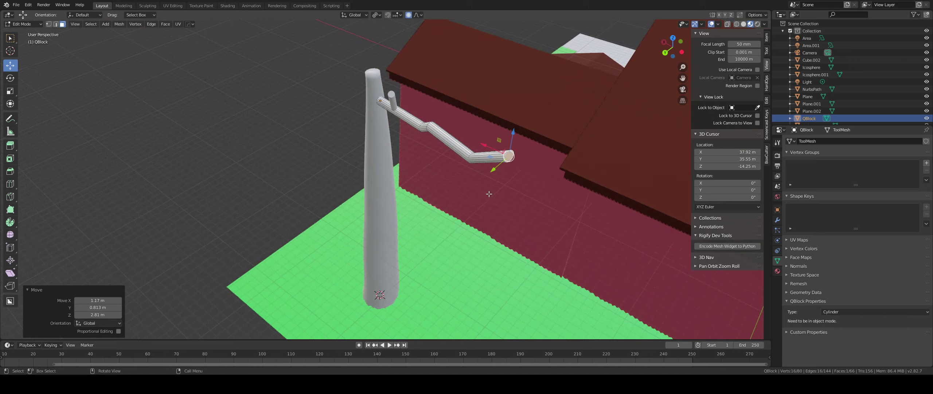
Taper the branch toward its tip by scaling the end face to about 0.114 with proportional editing of about 13.1 m
key(s)
key(s)
scroll(640, 261, up, 15)
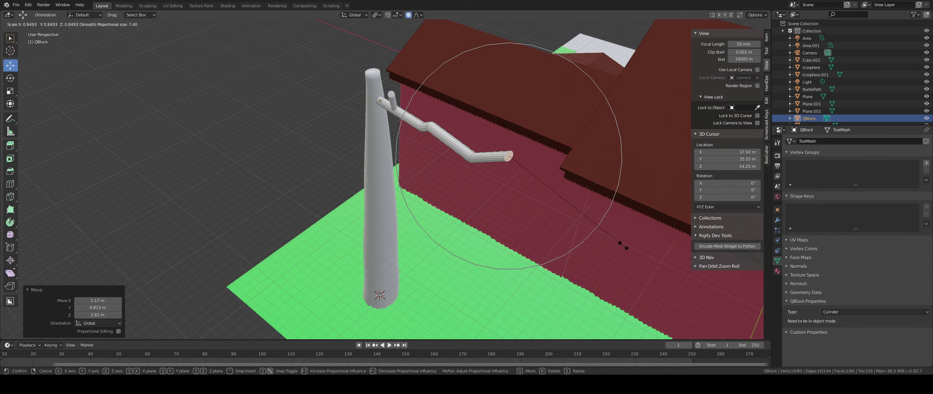
scroll(589, 218, down, 6)
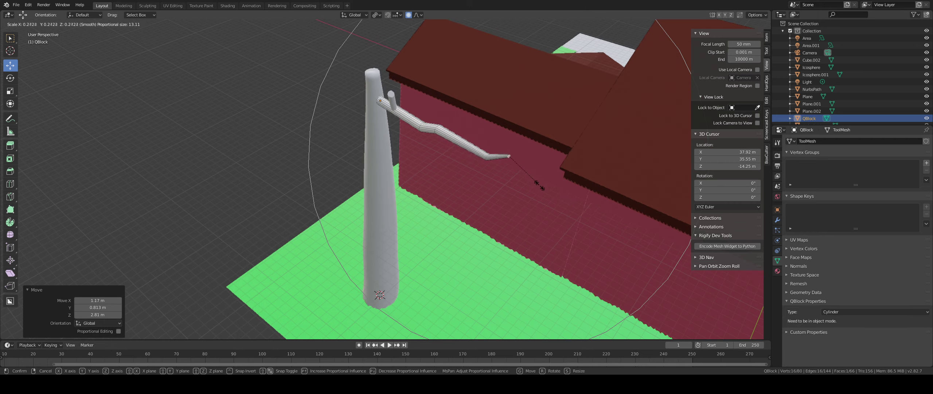
click(525, 168)
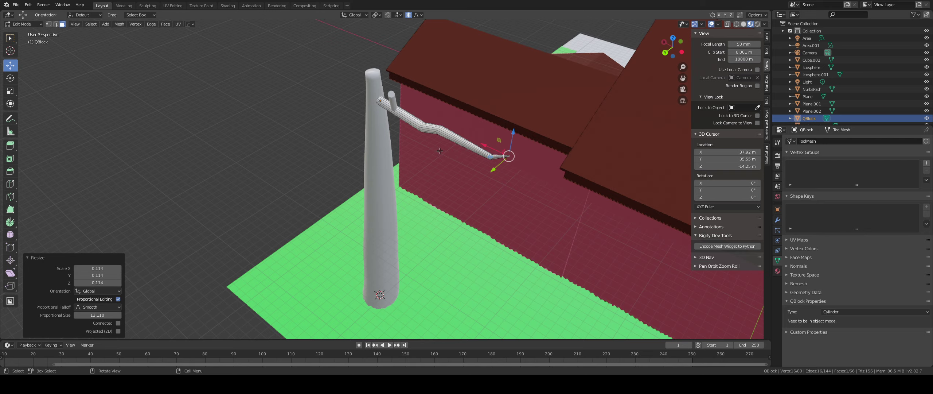
Finish editing the tapered main branch and open the short side branch for mesh editing
middle_drag(517, 170, 400, 140)
scroll(400, 140, up, 4)
middle_drag(452, 155, 537, 207)
click(486, 136)
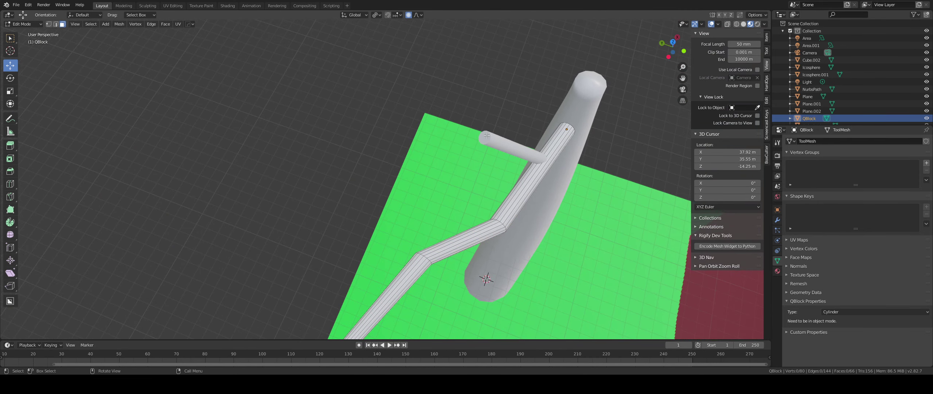
key(Tab)
click(495, 139)
key(Tab)
With proportional editing off, move the side branch's end face about -1.84 m in X, -0.34 m in Y and -0.68 m in Z
scroll(495, 138, up, 4)
middle_drag(495, 138, 590, 266)
click(567, 224)
key(g)
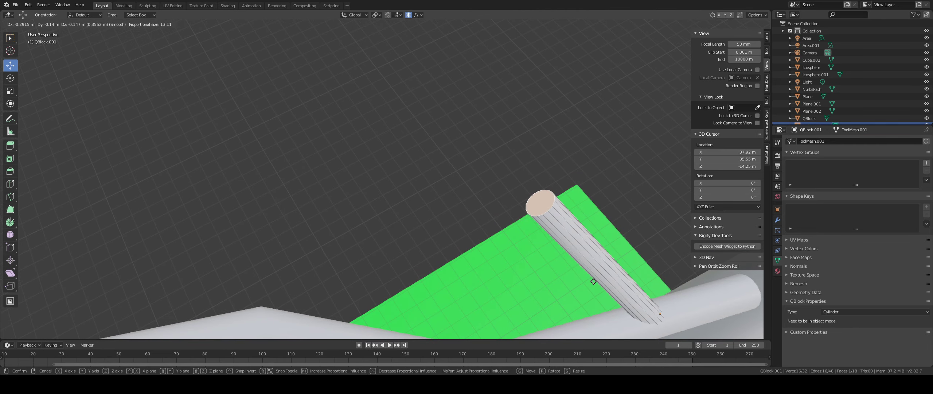
right_click(594, 279)
click(409, 17)
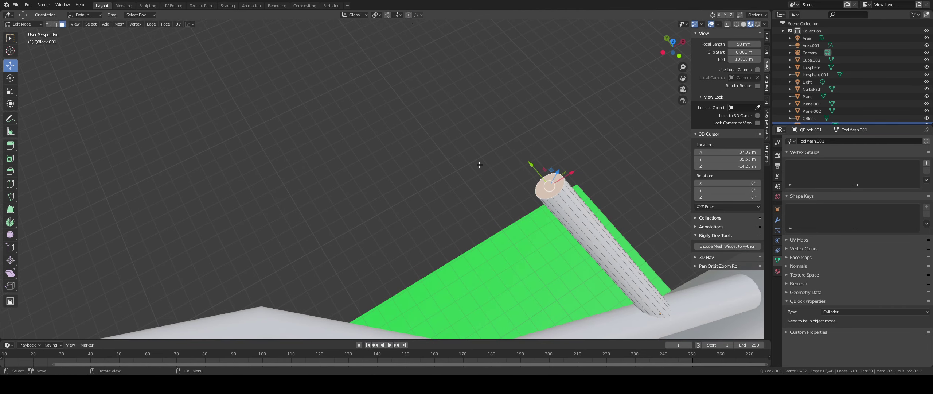
key(g)
click(404, 240)
middle_drag(404, 240, 432, 199)
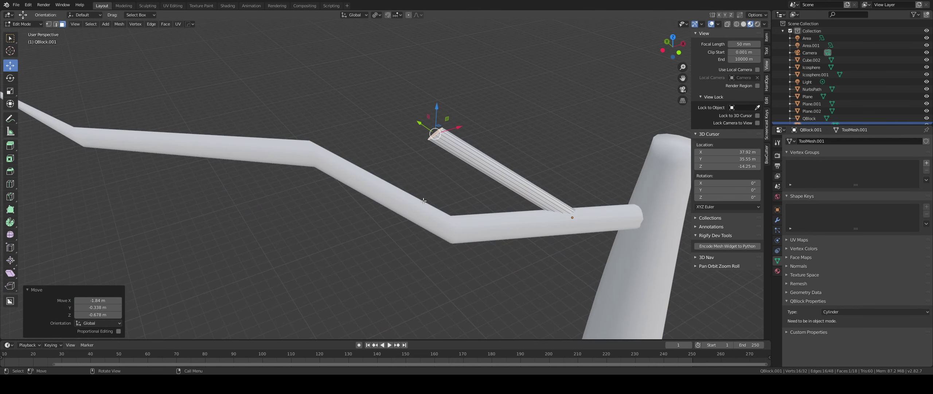
Extrude the side branch's end face about 3.46 m and shift it about 1.59 m in X, -0.58 m in Y and 0.47 m in Z
key(e)
click(375, 101)
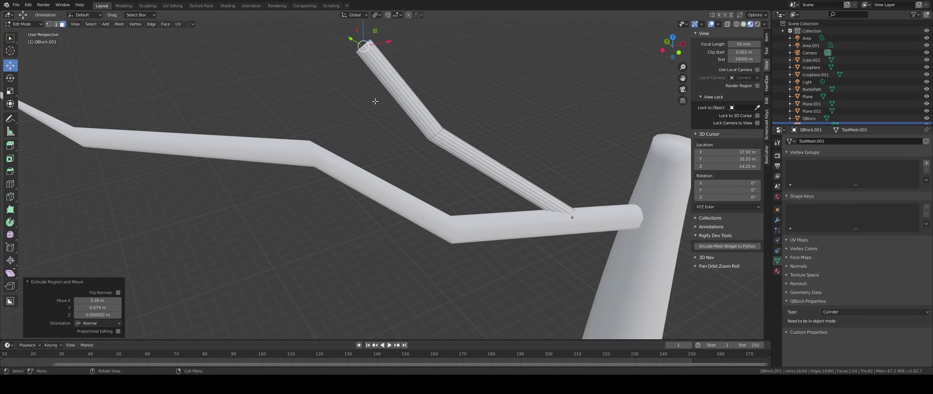
key(g)
click(394, 108)
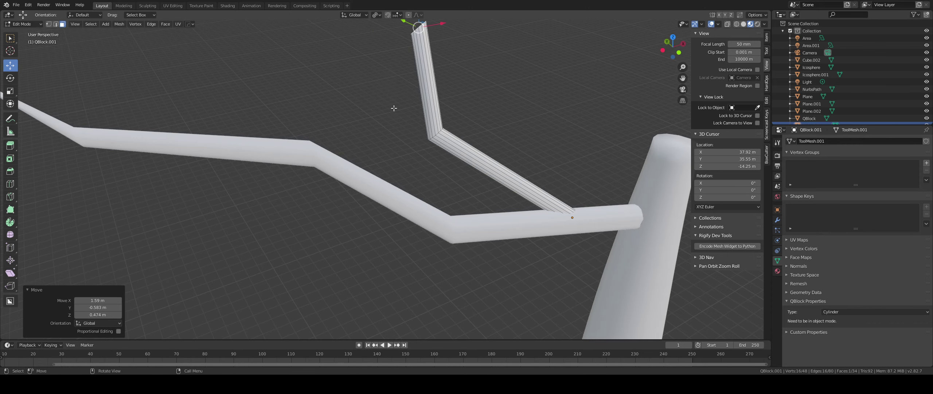
Extrude two more side branch segments, about 3.04 m and 2.56 m, lowering the first one's end about 1.33 m before the second
scroll(394, 109, down, 3)
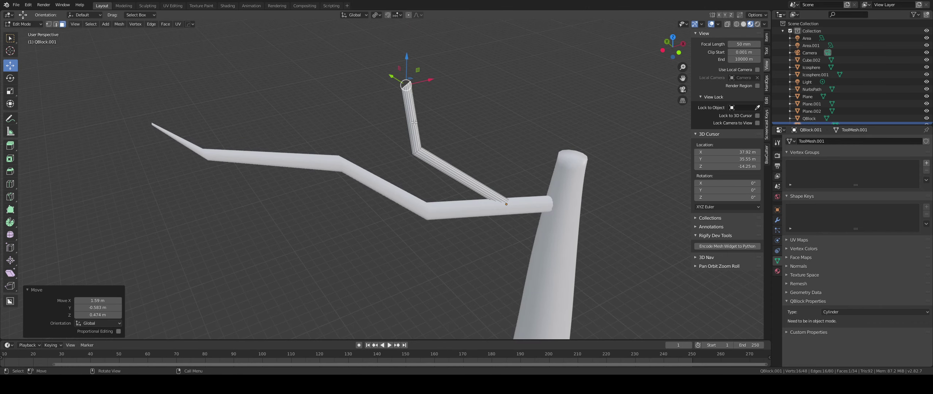
key(e)
click(327, 59)
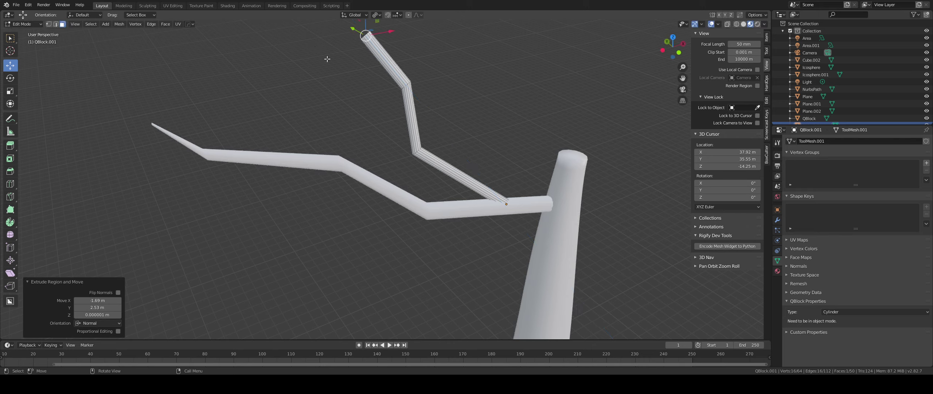
key(g)
click(314, 92)
key(e)
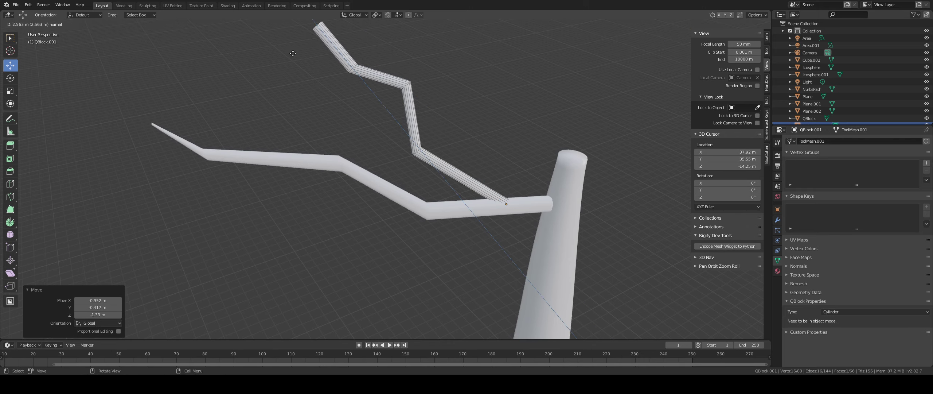
click(299, 54)
Taper the side branch by scaling its end face to about 0.192 with proportional editing of about 15.86 m, and return to Object Mode
scroll(382, 58, down, 3)
key(alt+z)
scroll(377, 133, up, 1)
middle_drag(386, 137, 485, 140)
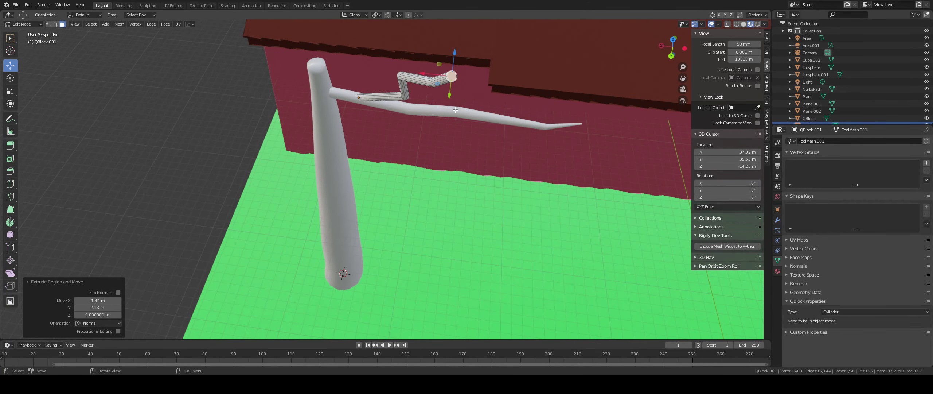
click(408, 15)
key(s)
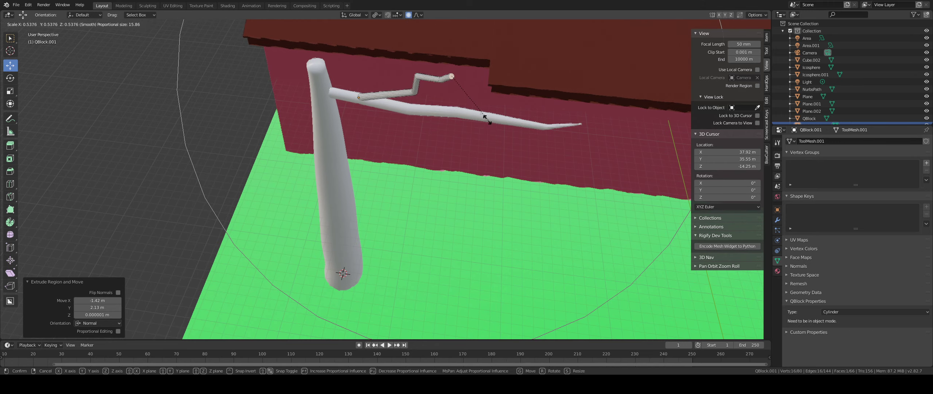
click(453, 96)
middle_drag(453, 97, 426, 141)
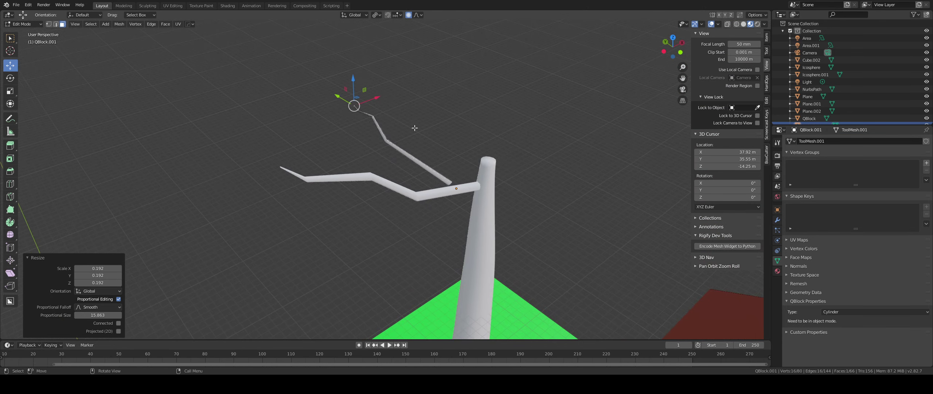
key(Tab)
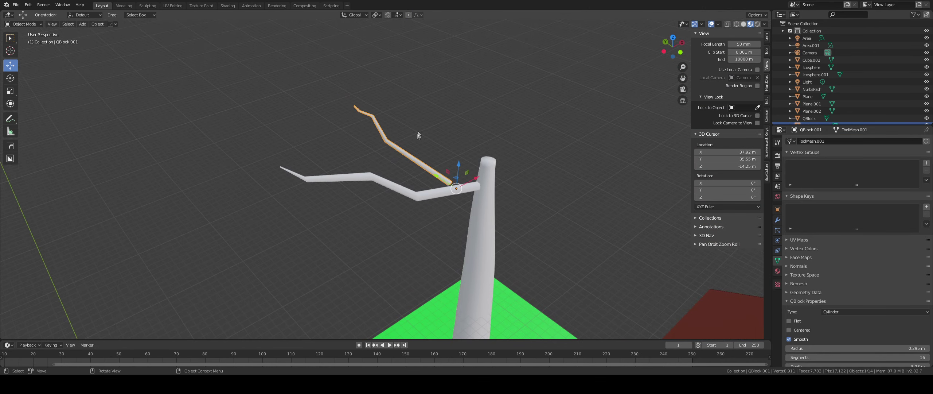
Seat the side branch's base in the main branch, moving it about 0.58 m in X, -0.60 m in Y and -0.84 m in Z overall
key(g)
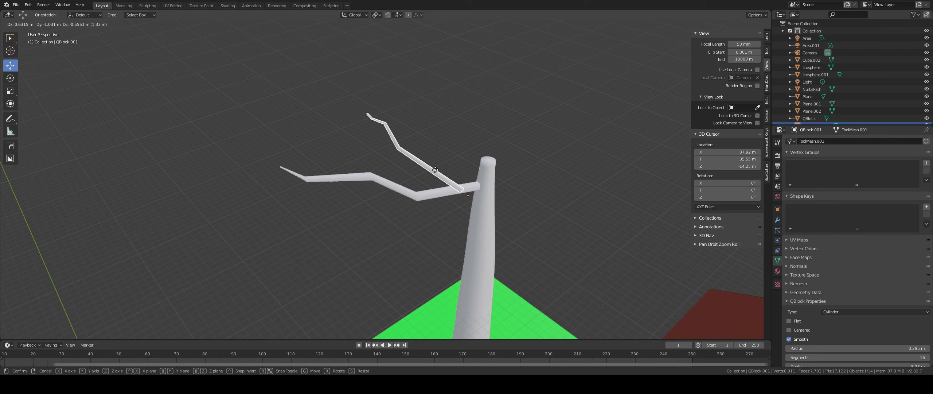
click(436, 168)
middle_drag(437, 172, 490, 164)
key(g)
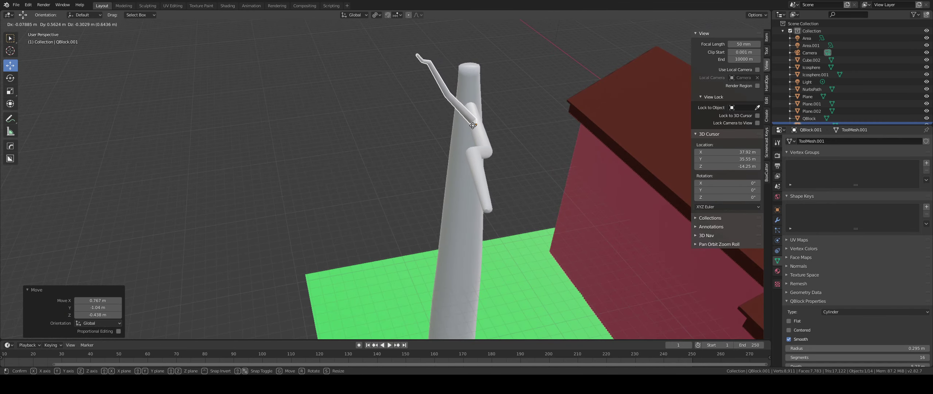
click(464, 142)
Rotate the side branch about 14.7° around the view axis so it stands more upright
middle_drag(464, 143, 383, 158)
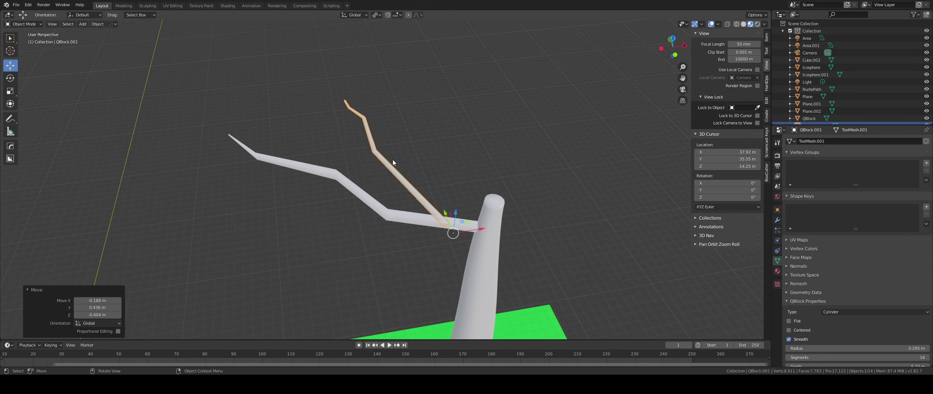
key(r)
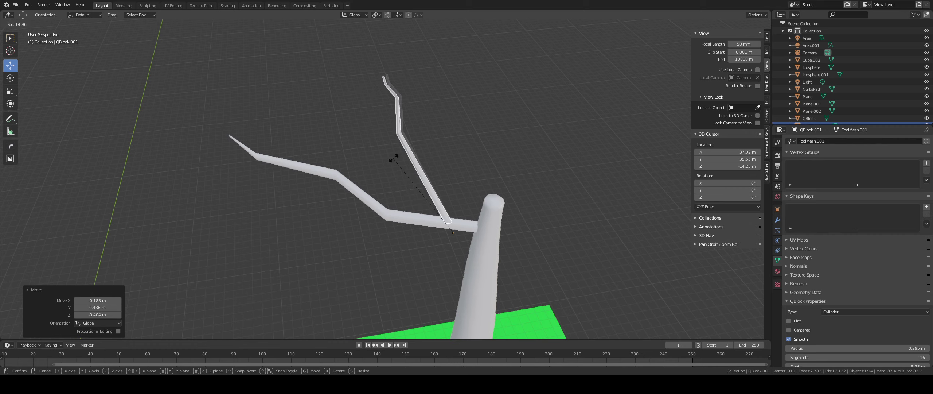
click(402, 167)
middle_drag(458, 186, 434, 177)
scroll(432, 176, up, 3)
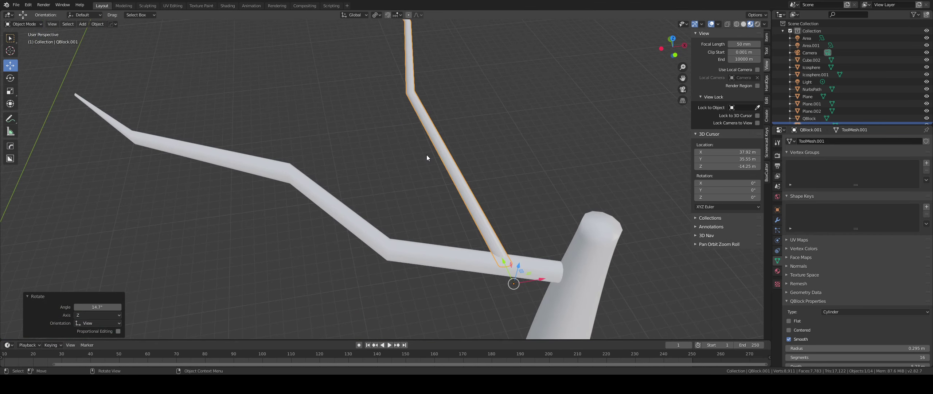
Duplicate the side branch to the main branch's middle bend and scale the copy to about 0.426
scroll(426, 157, down, 3)
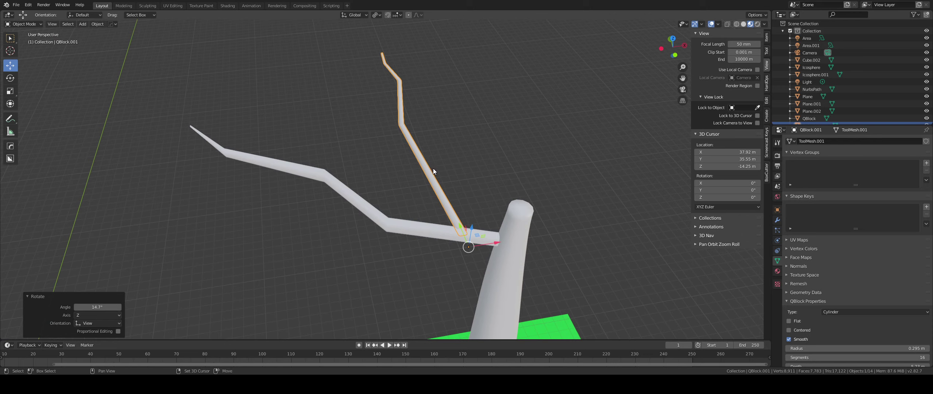
key(shift+d)
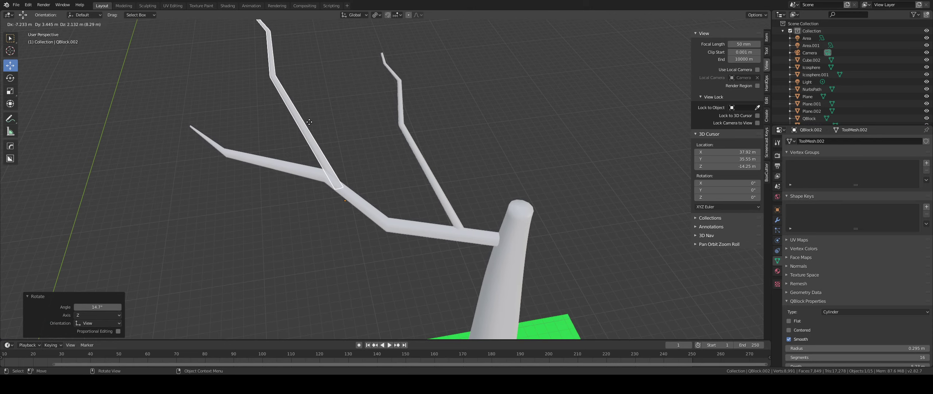
click(291, 111)
key(s)
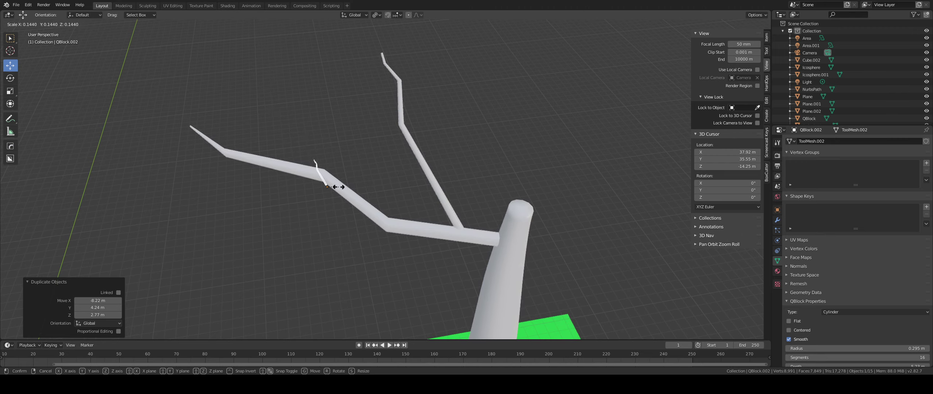
click(351, 211)
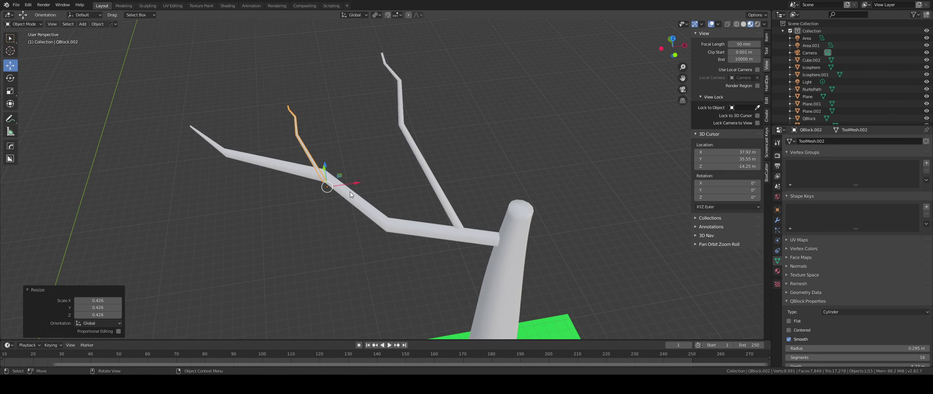
Rotate the small copy about 66.6° anticlockwise and move its base into the main branch, about 1.23 m in X and 0.30 m in Z overall
key(r)
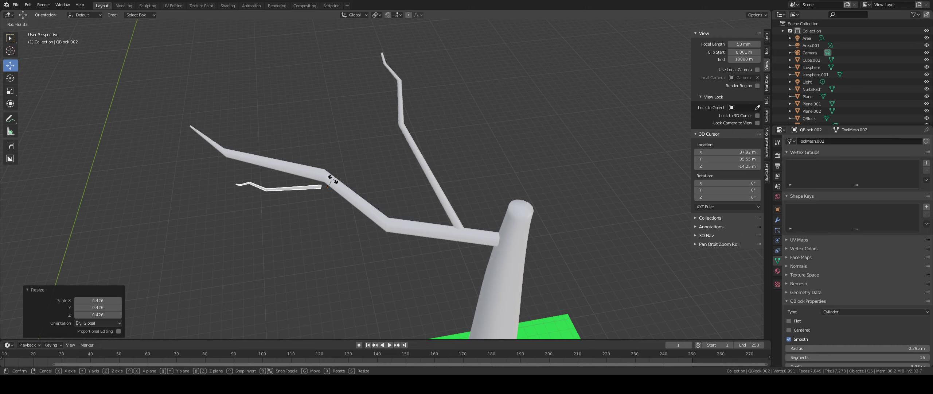
click(333, 176)
scroll(347, 184, up, 5)
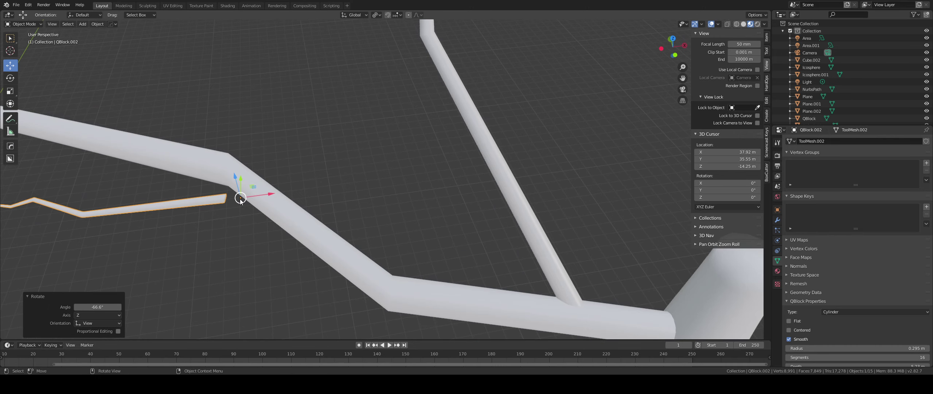
key(g)
click(270, 196)
middle_drag(270, 197, 330, 200)
key(g)
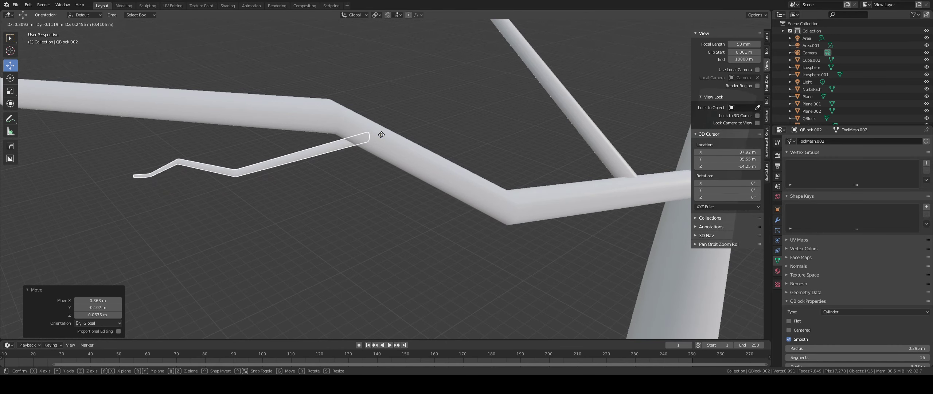
click(384, 136)
Duplicate the small twig closer to the trunk, offset about 4.46 m in X, -2.14 m in Y and -2.33 m in Z
middle_drag(385, 135, 351, 172)
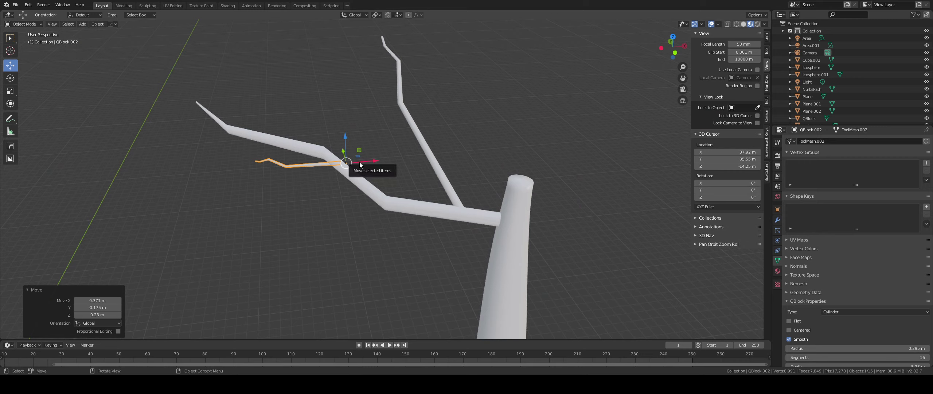
key(shift+d)
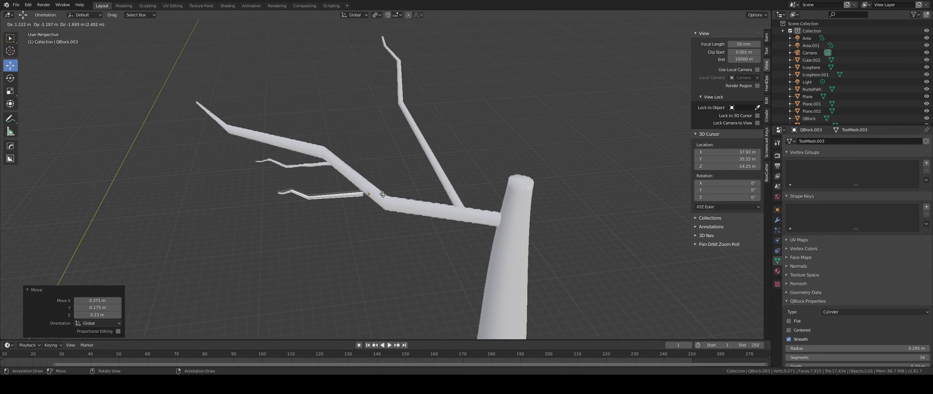
click(437, 207)
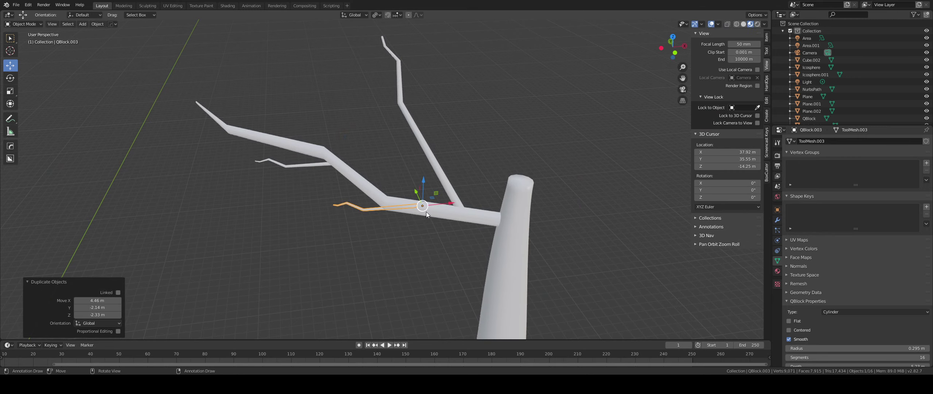
Rotate the duplicated twig on the lower side of the branch about -44° in the view and scale it down
key(r)
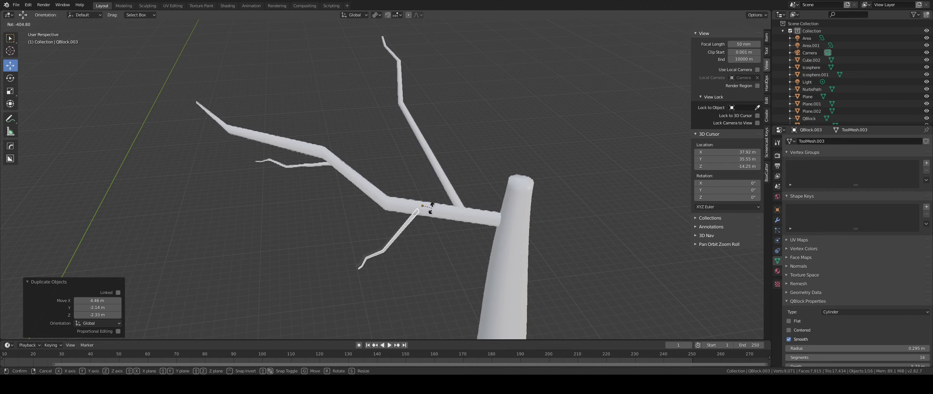
right_click(587, 264)
key(r)
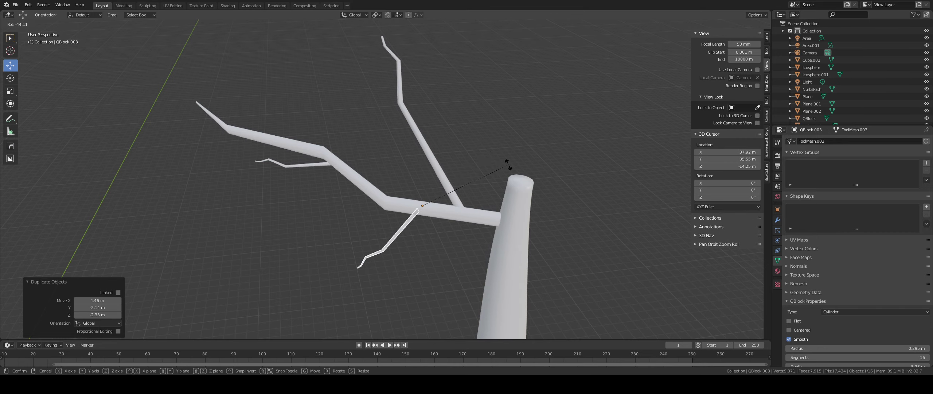
click(507, 174)
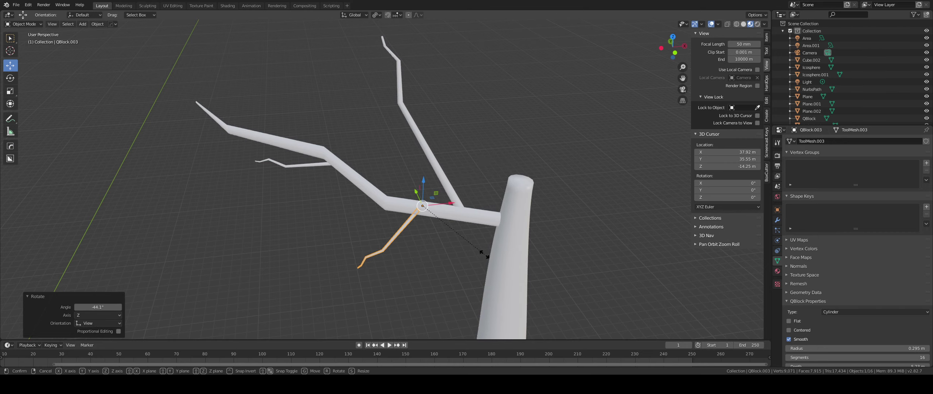
key(s)
click(451, 237)
Move the small twig so that its base sits against the branch
scroll(445, 227, up, 6)
middle_drag(470, 247, 535, 219)
drag(590, 142, 603, 114)
middle_drag(658, 132, 589, 157)
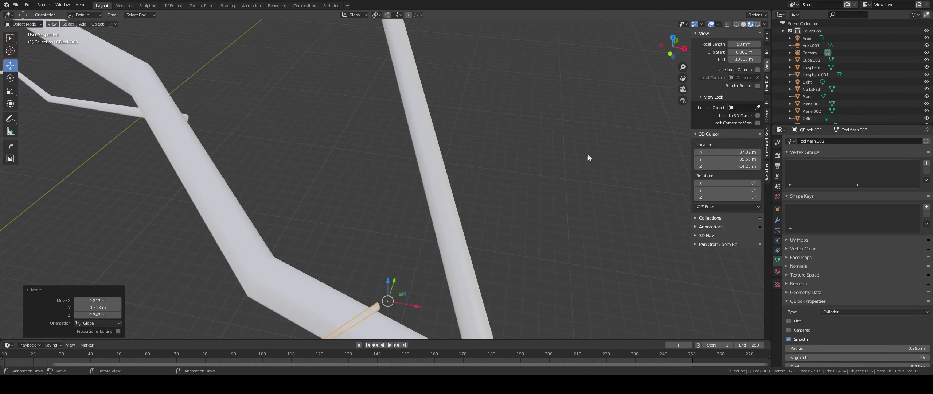
scroll(588, 157, down, 5)
drag(388, 227, 379, 229)
middle_drag(379, 228, 500, 211)
click(500, 212)
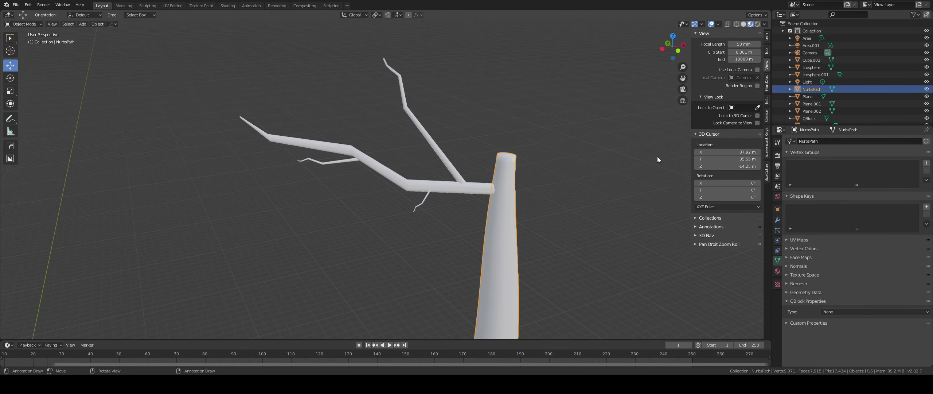
Select the main branch, its upright offshoot and both twigs, and join them into one object
middle_drag(538, 170, 507, 187)
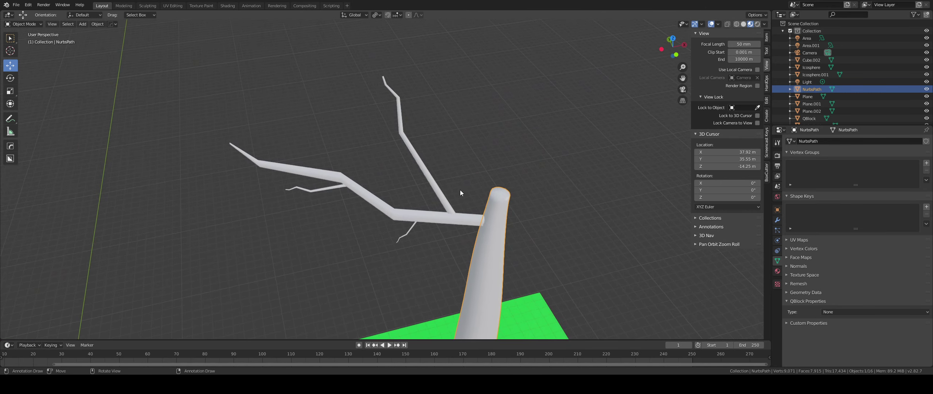
scroll(462, 190, down, 3)
middle_drag(427, 226, 408, 213)
scroll(422, 201, up, 6)
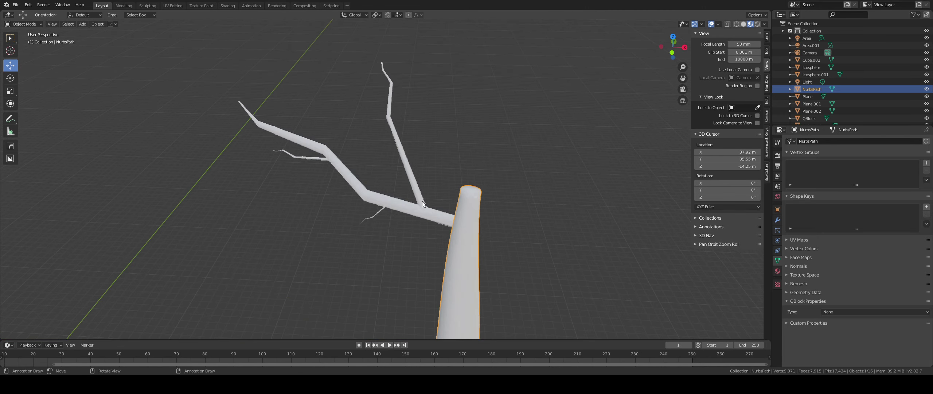
click(442, 185)
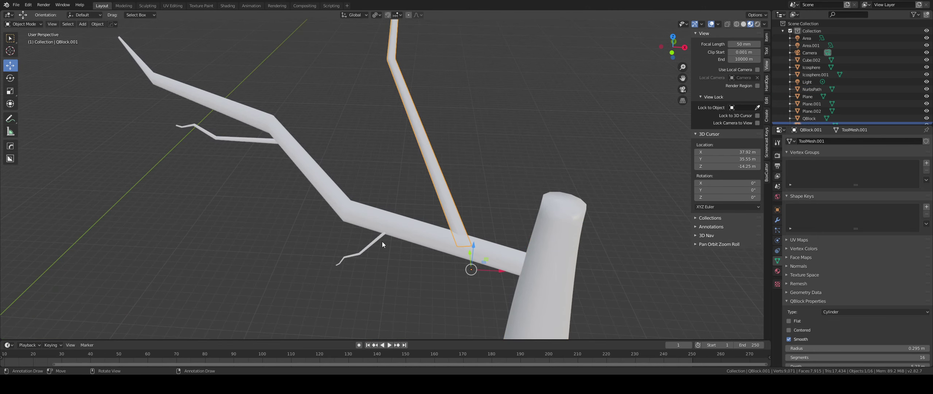
shift+click(401, 228)
shift+click(376, 239)
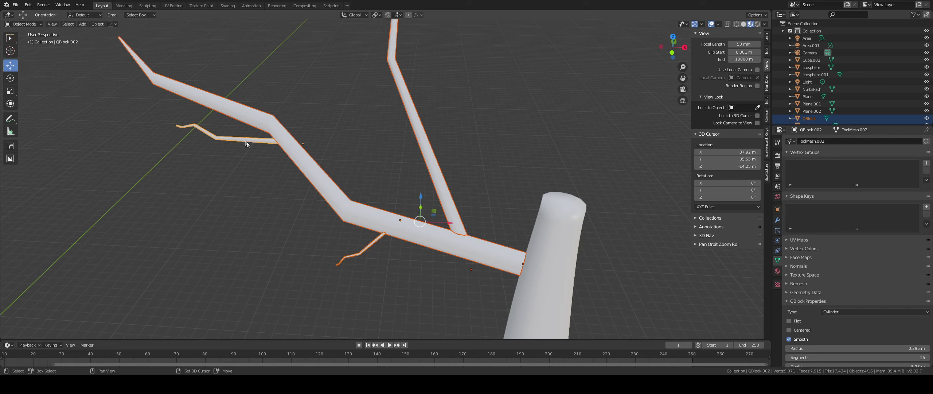
key(ctrl)
key(ctrl+j)
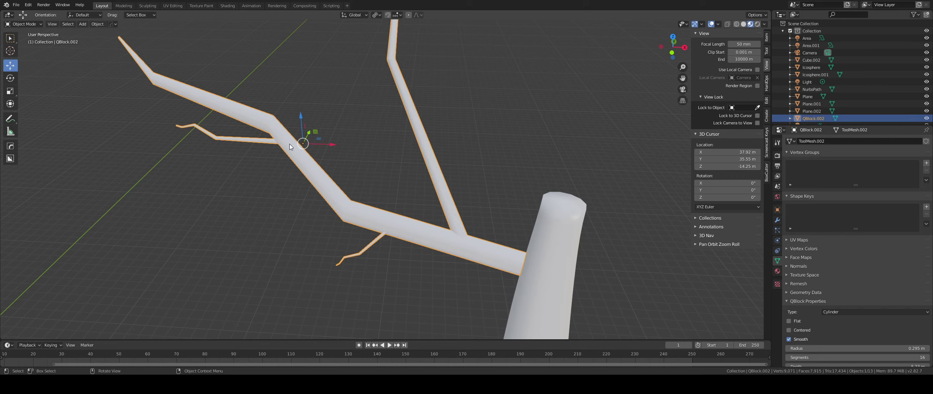
Move the joined branch off the trunk by about -2.9 m X, 0.3 m Y and 1 m Z, and select its base end face for editing
drag(302, 143, 235, 114)
middle_drag(379, 190, 344, 181)
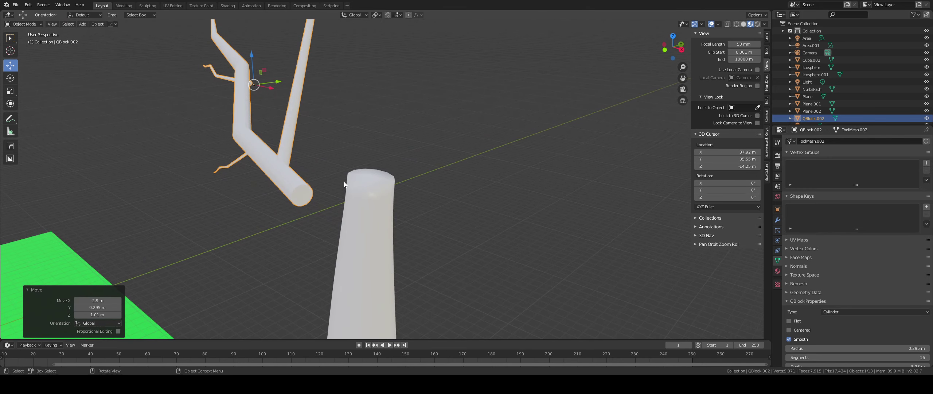
key(Tab)
click(307, 191)
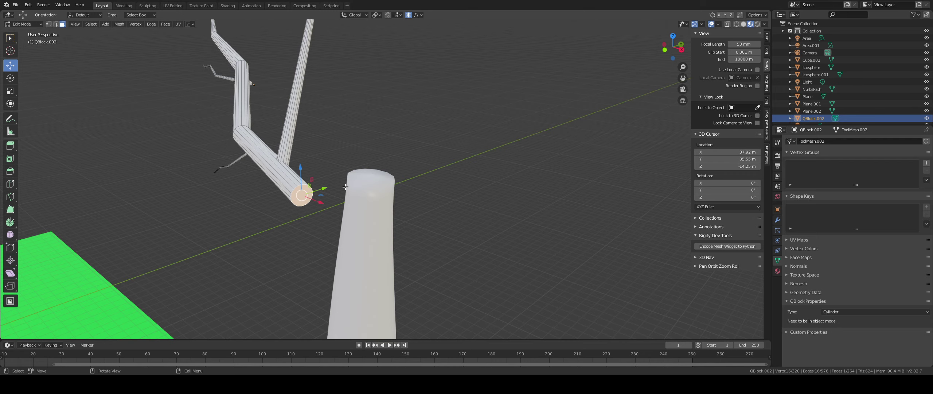
Try to enlarge the branch's base face with a proportional editing size of 15.86
key(s)
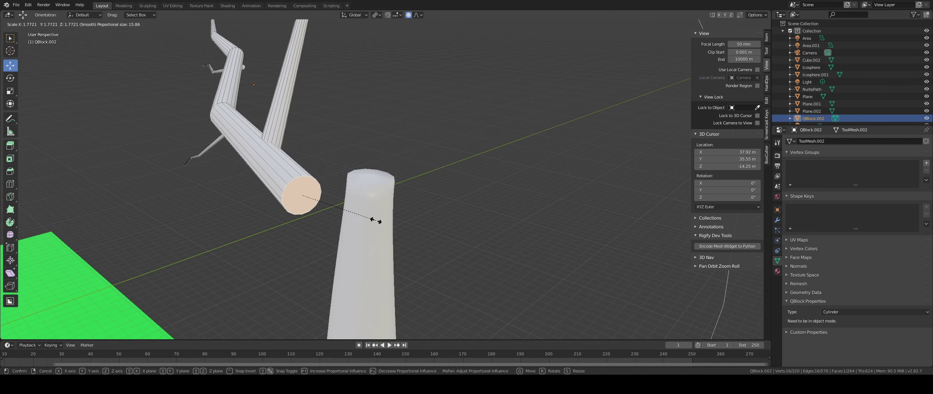
click(375, 220)
middle_drag(375, 220, 435, 220)
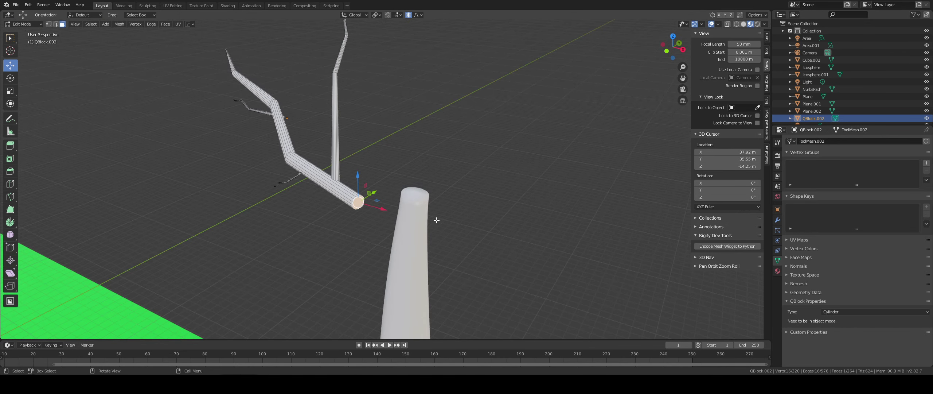
Scale the branch's base face by 1.458 using a reduced proportional editing size of about 4.18
key(s)
scroll(437, 233, up, 12)
scroll(440, 244, down, 1)
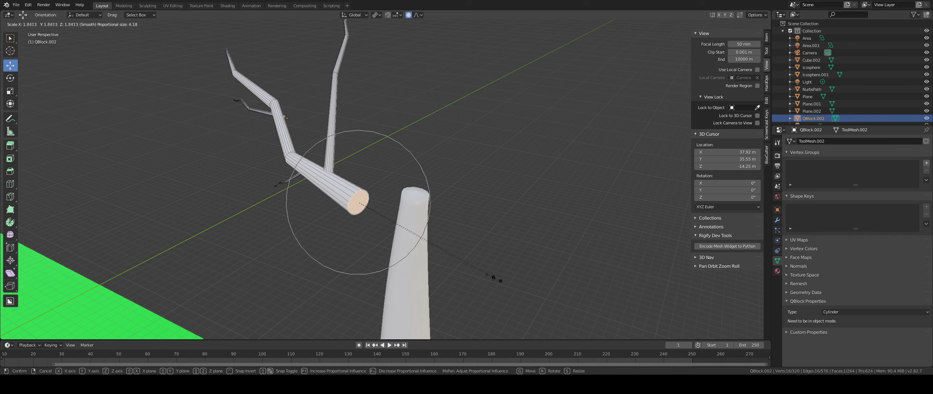
click(462, 268)
Stretch the branch's base face over to the trunk, and shift the whole branch about 0.58 m X and 0.73 m Y into the trunk
middle_drag(389, 240, 431, 240)
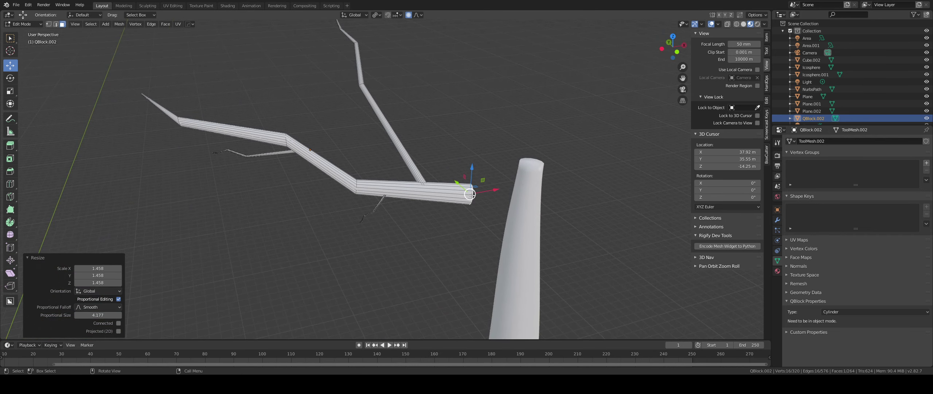
drag(470, 194, 524, 193)
middle_drag(523, 192, 454, 210)
click(409, 15)
middle_drag(368, 116, 342, 146)
click(324, 240)
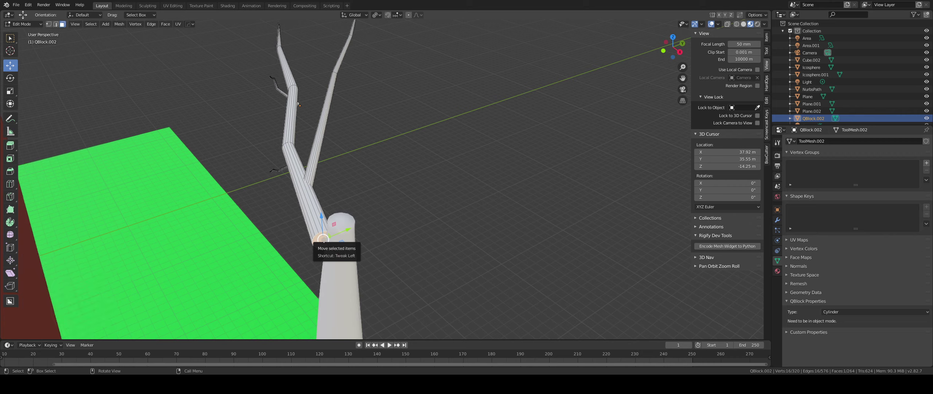
key(Tab)
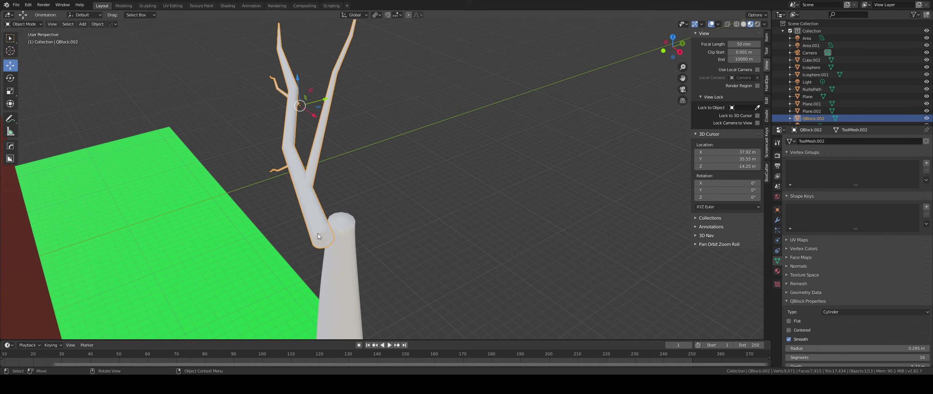
drag(317, 240, 333, 242)
middle_drag(332, 242, 396, 236)
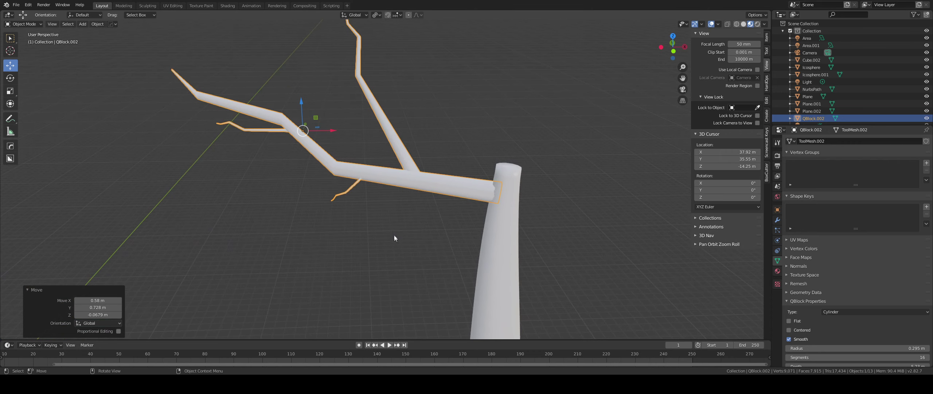
Rotate the whole branch so it points more steeply upward, and reposition it with its base inside the trunk
key(r)
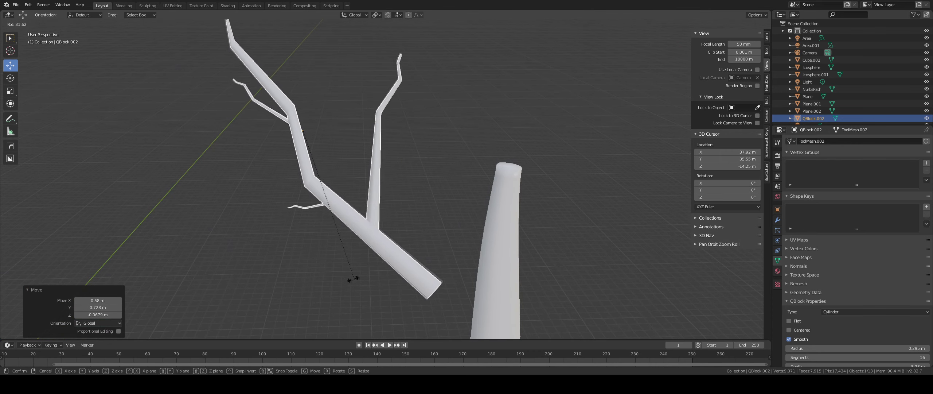
click(340, 280)
drag(361, 270, 488, 265)
middle_drag(488, 265, 420, 263)
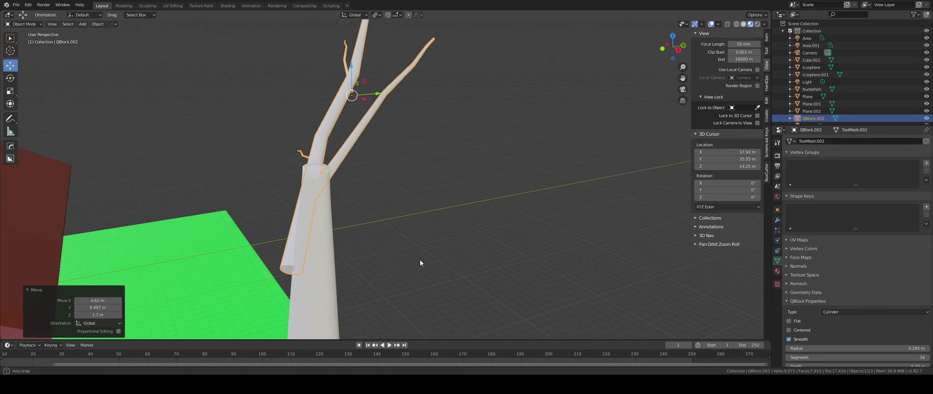
key(g)
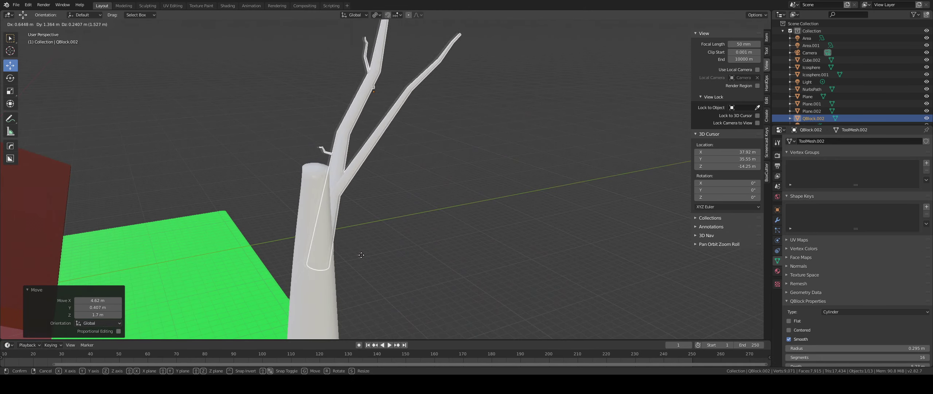
click(356, 260)
middle_drag(347, 263, 400, 260)
click(398, 251)
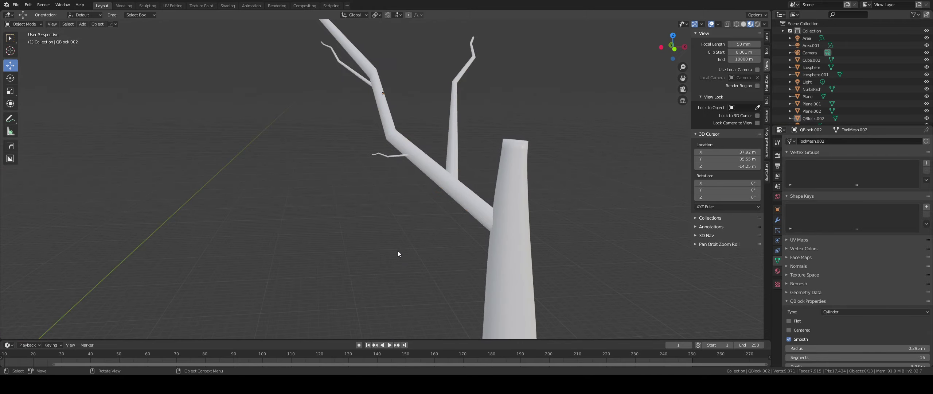
Snap the 3D cursor to the top face of the tree trunk and return to object mode
scroll(475, 218, down, 3)
scroll(474, 217, down, 5)
scroll(467, 218, up, 5)
middle_drag(421, 199, 299, 150)
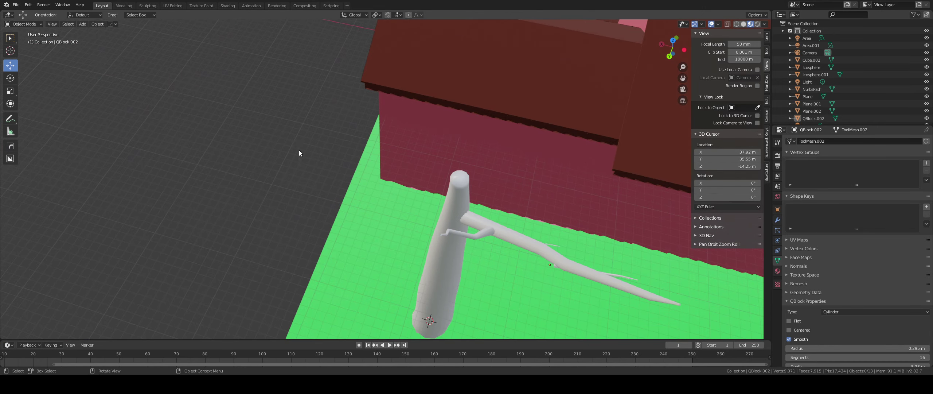
click(450, 245)
key(Tab)
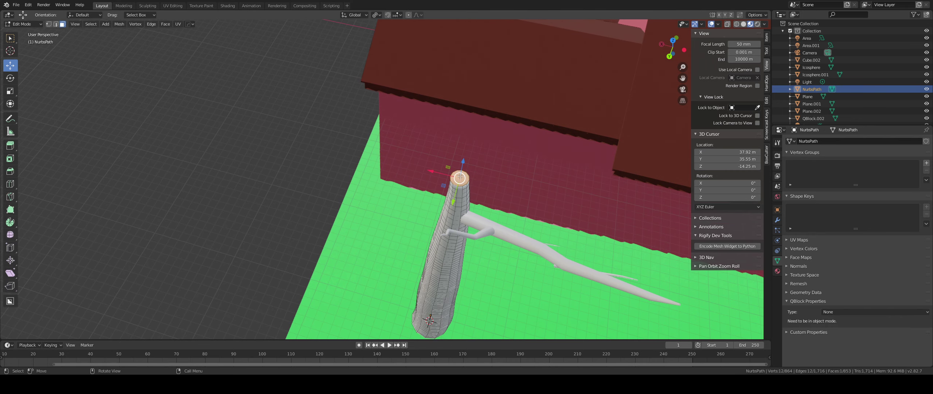
key(shift+a)
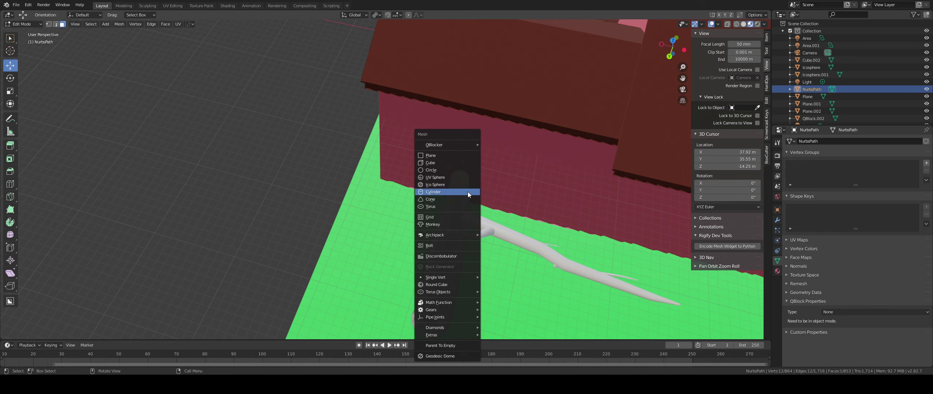
click(467, 191)
key(shift+s)
click(509, 225)
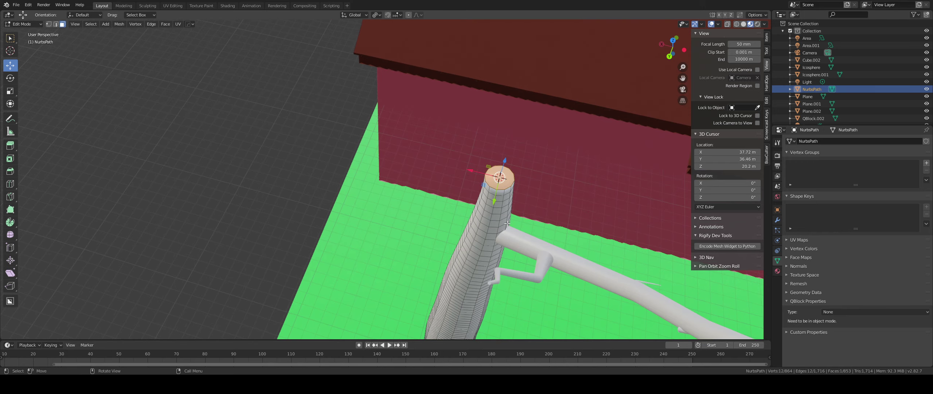
key(Tab)
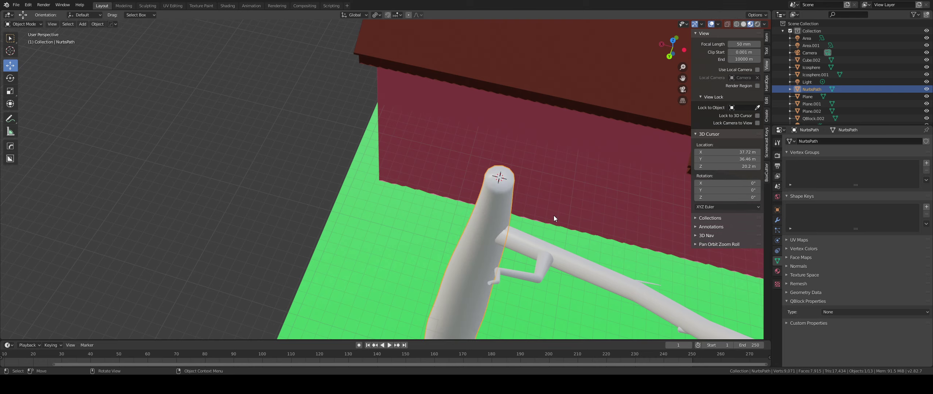
Add a metaball ball of radius 1 m at the trunk's top and scale it up by 3.32
key(shift+a)
mouse_move(554, 216)
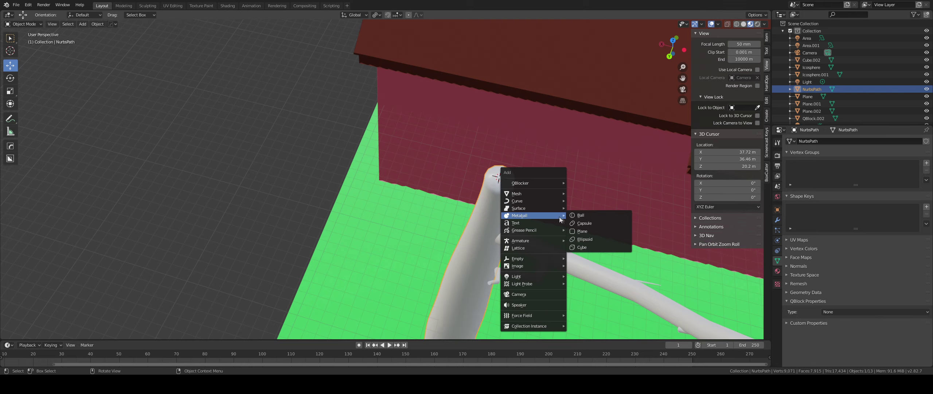
click(584, 215)
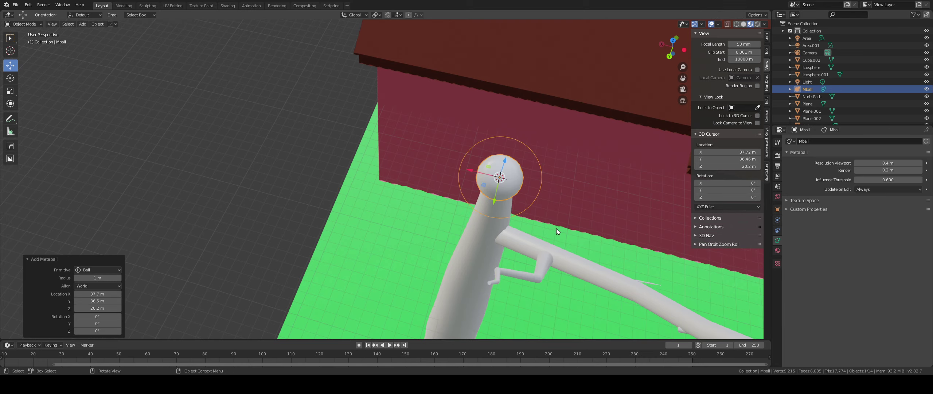
key(s)
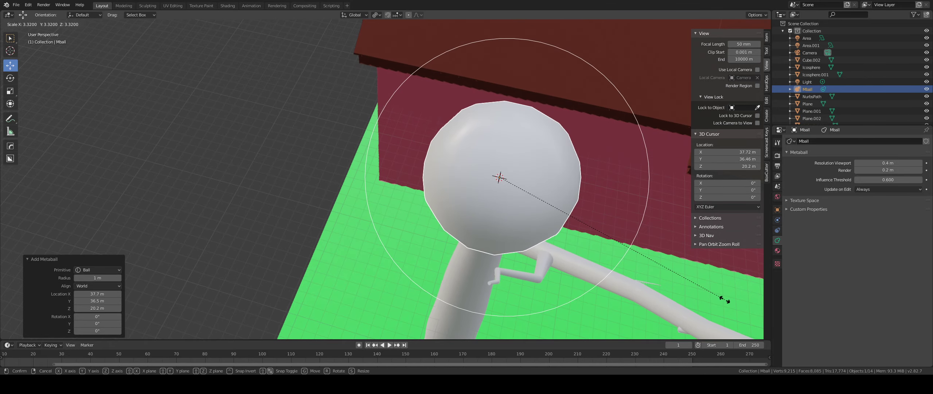
click(724, 299)
Scale the metaball at the trunk's top by 1.121
middle_drag(595, 272, 638, 226)
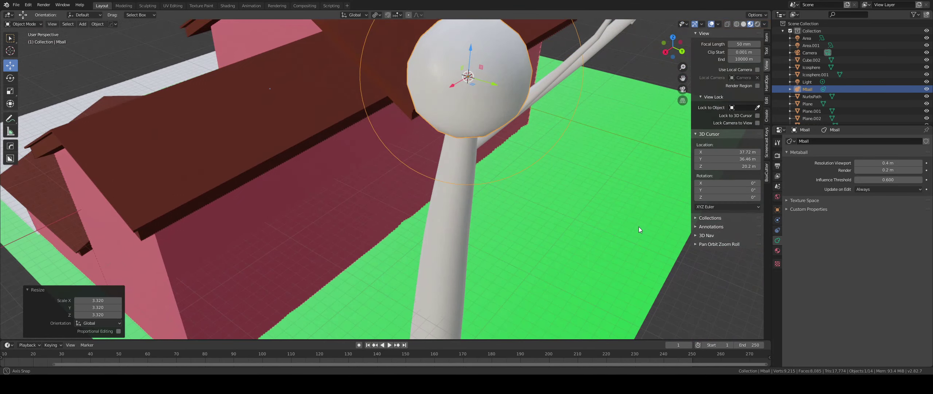
middle_drag(578, 225, 491, 241)
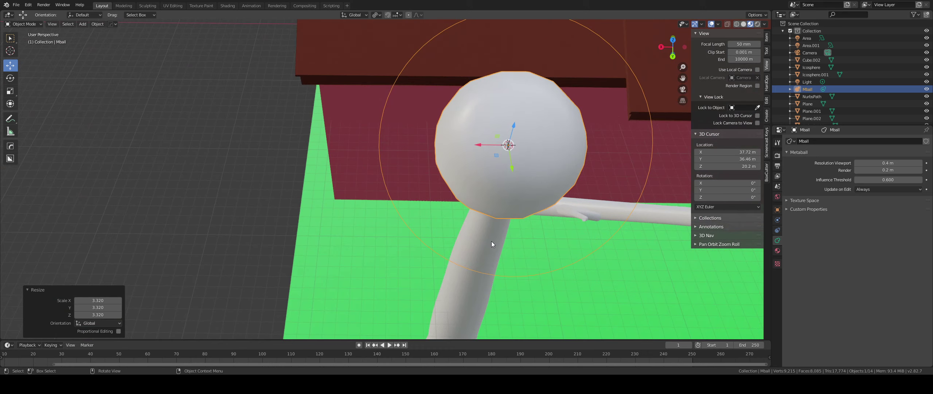
middle_drag(539, 219, 500, 220)
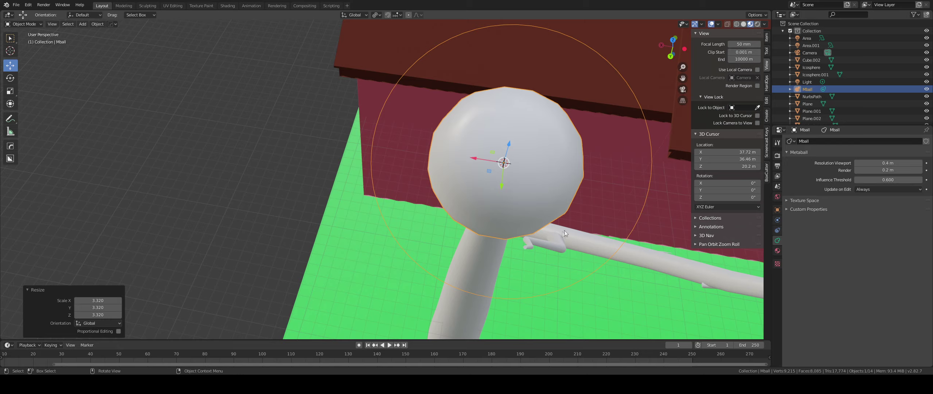
key(s)
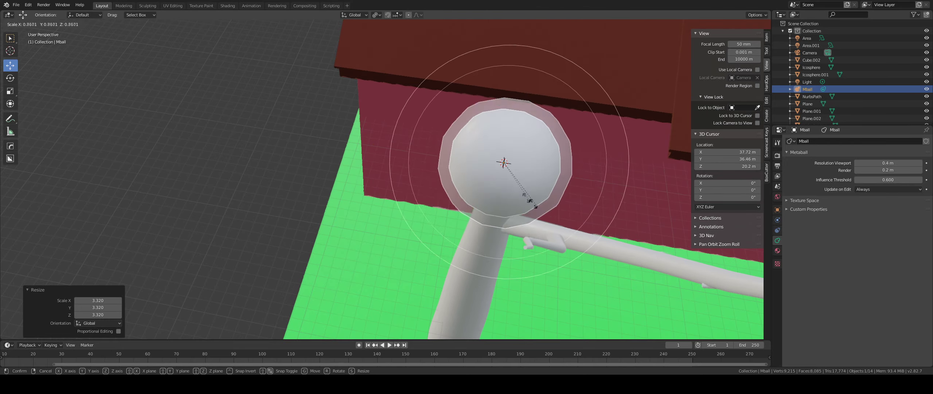
click(553, 201)
middle_drag(554, 202, 537, 185)
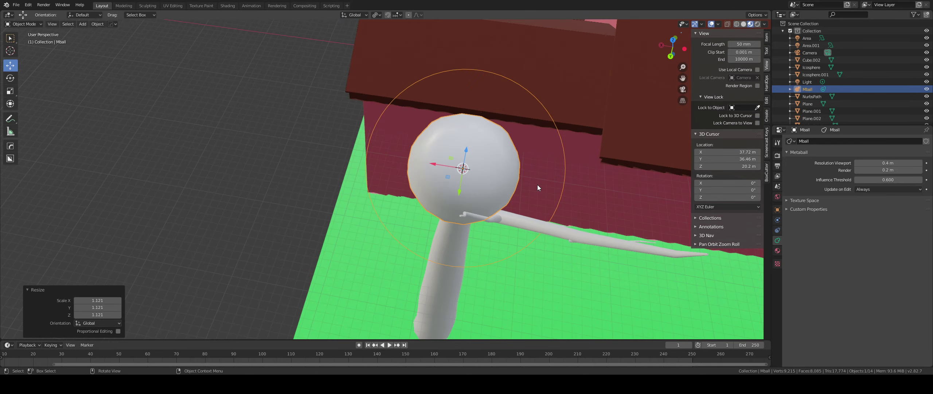
Duplicate the metaball, place the copy so it merges with the original, and scale it by 0.637
key(shift+d)
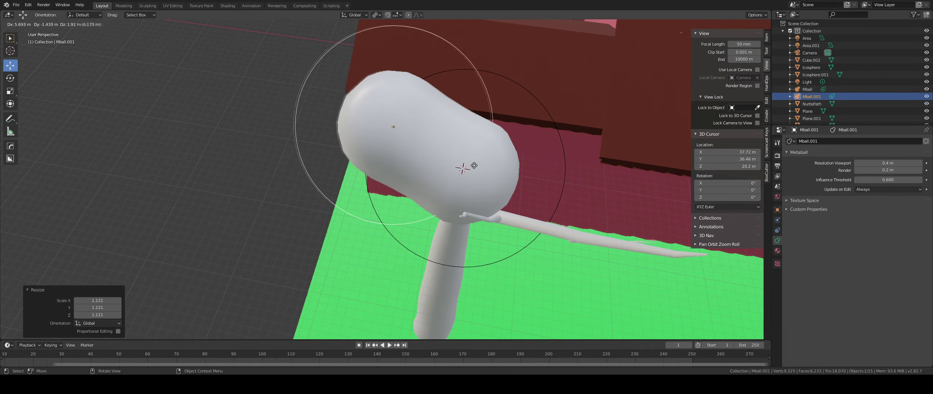
click(623, 185)
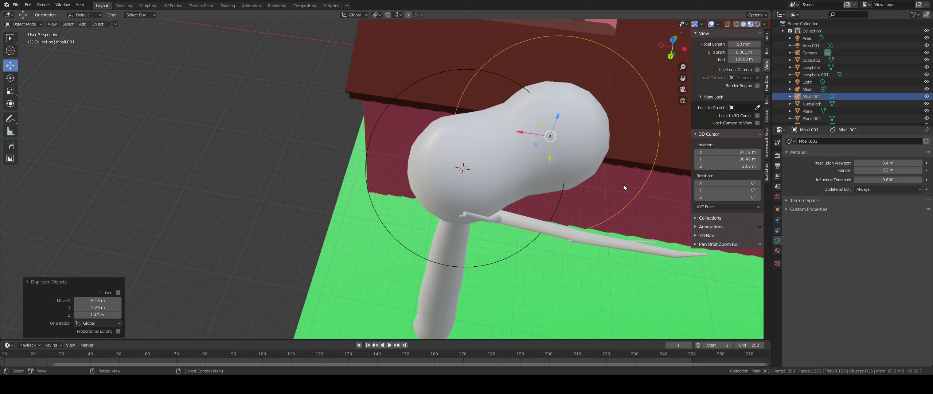
key(s)
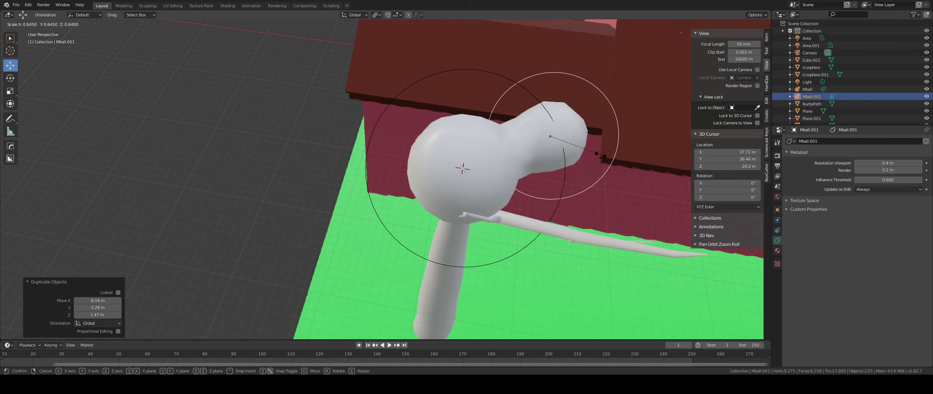
click(636, 124)
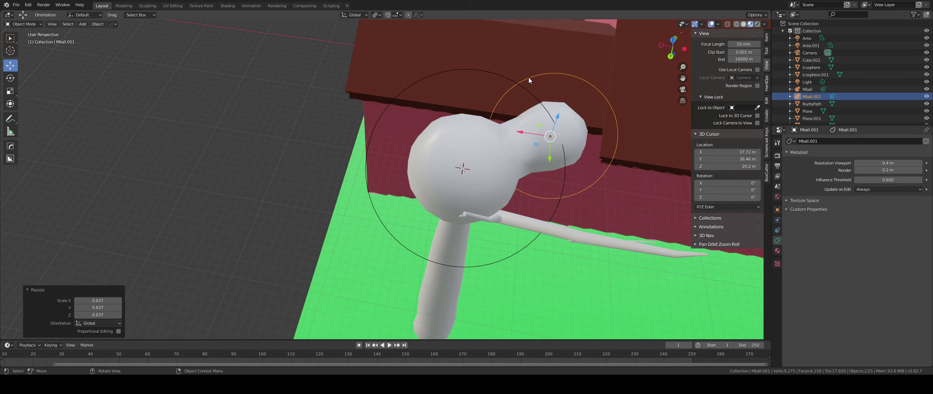
Select the smaller metaball copy and delete it
click(485, 163)
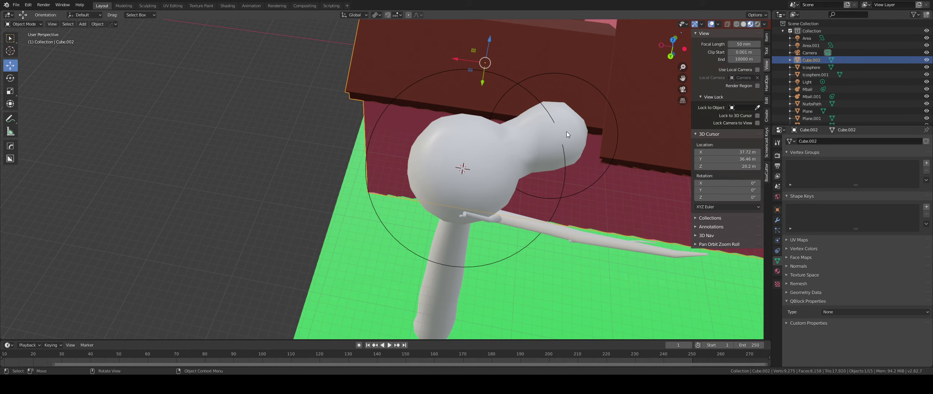
click(568, 77)
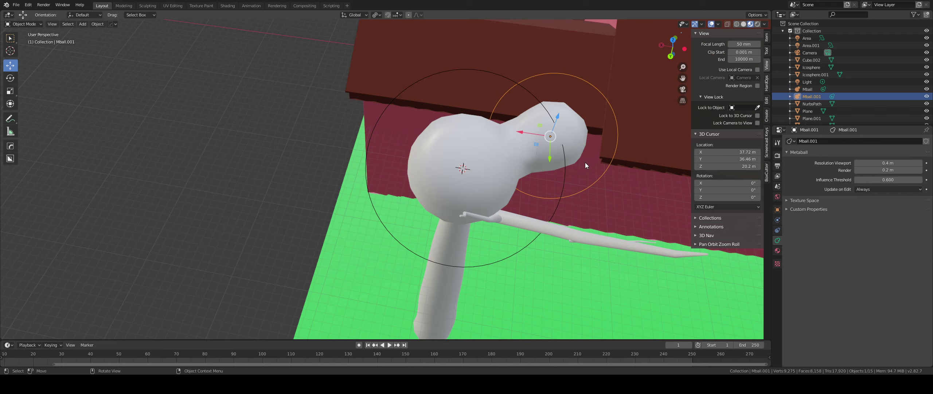
key(Delete)
Give the original metaball a new material with a bright green base color, hue 0.302 at full saturation
click(481, 164)
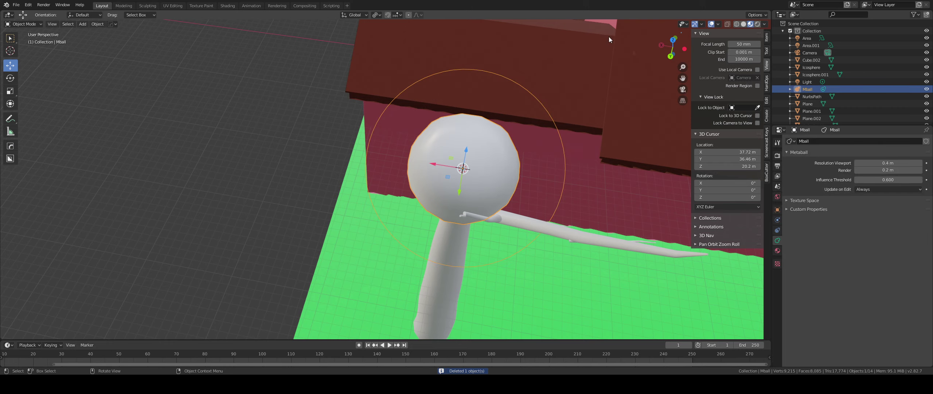
click(777, 250)
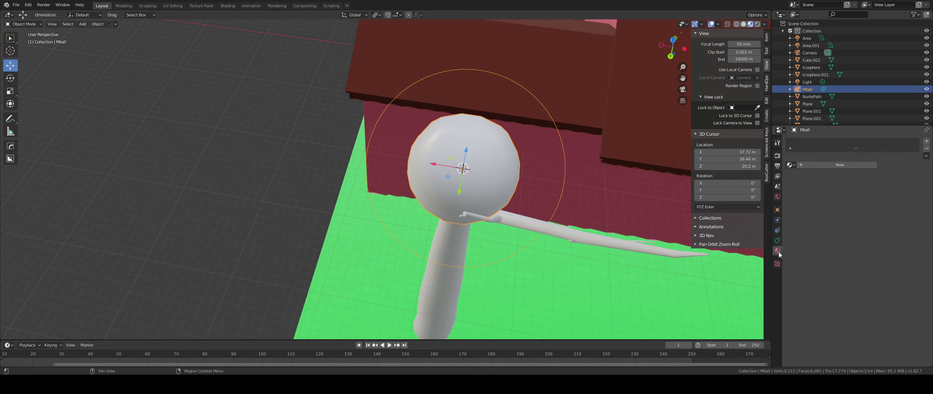
click(854, 164)
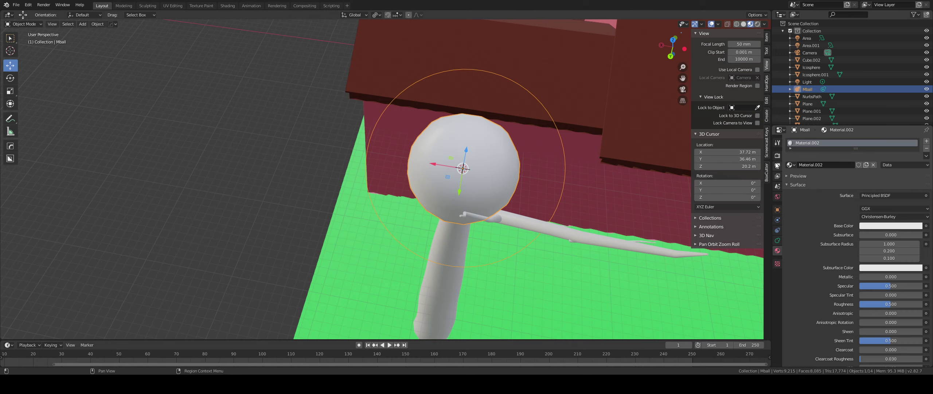
click(903, 226)
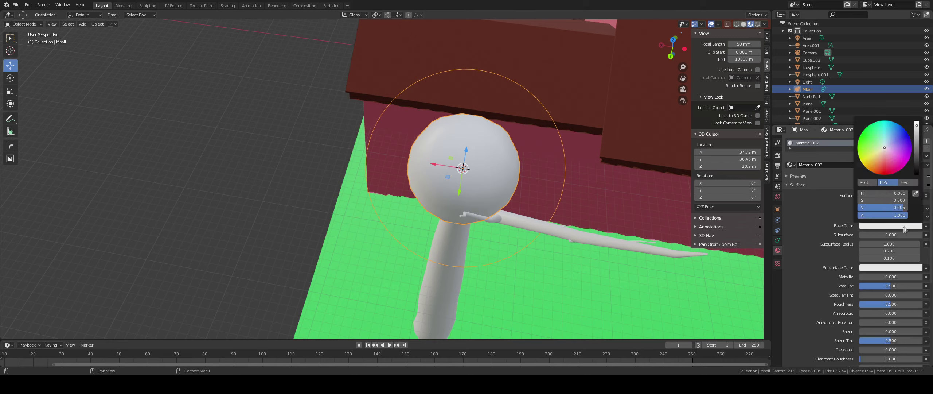
drag(871, 144, 859, 139)
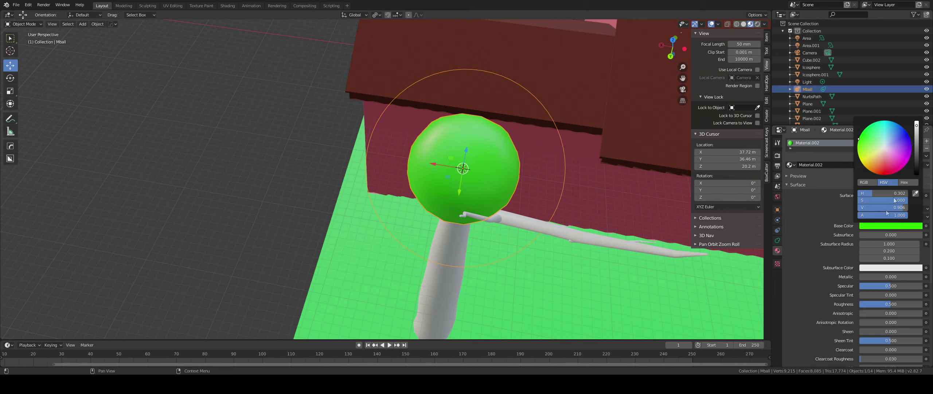
Stretch the green metaball by 1.191 along X and scale it up uniformly by 1.738
middle_drag(540, 194, 521, 221)
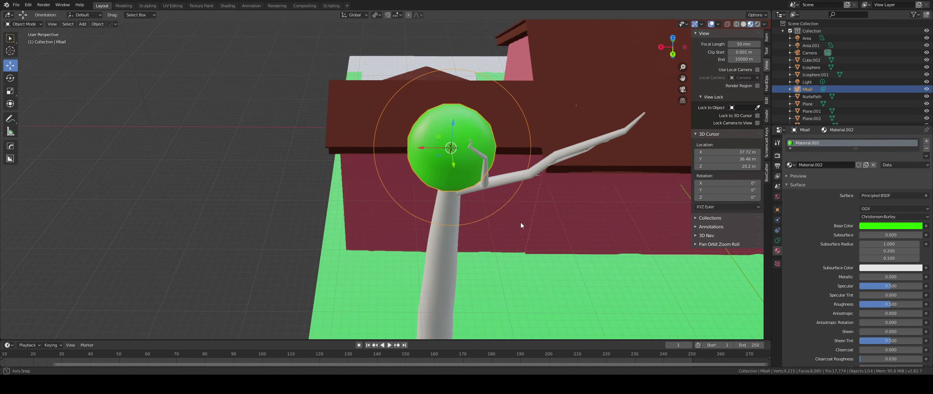
key(s)
key(x)
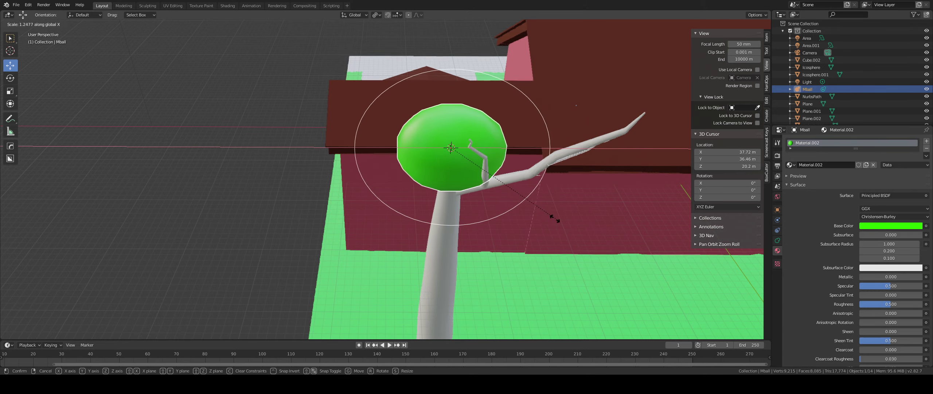
click(551, 217)
middle_drag(550, 218, 372, 172)
key(s)
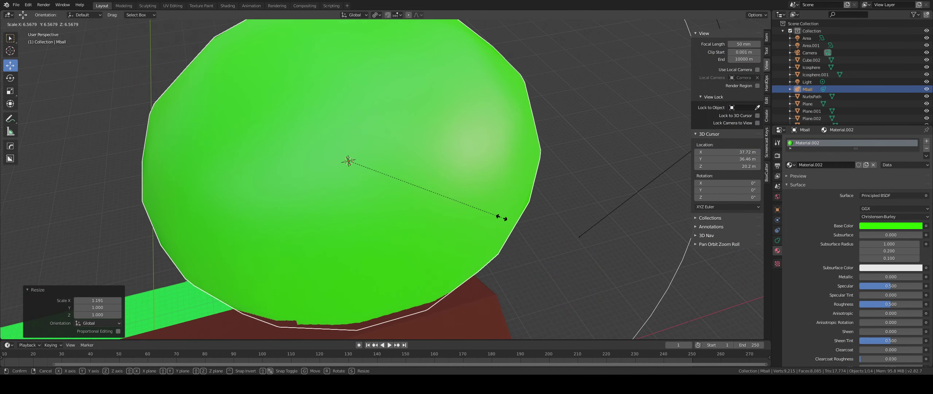
click(371, 192)
Duplicate the green metaball to one side of the crown and scale the copy by 0.685
middle_drag(306, 210, 288, 217)
key(shift+d)
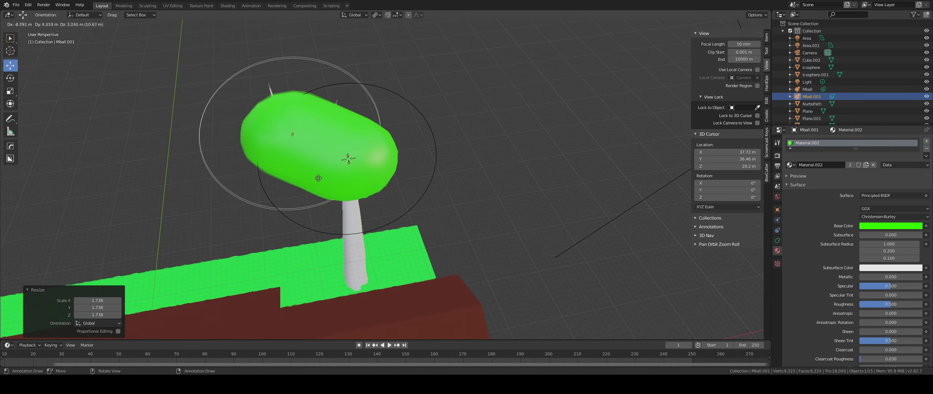
click(315, 187)
key(s)
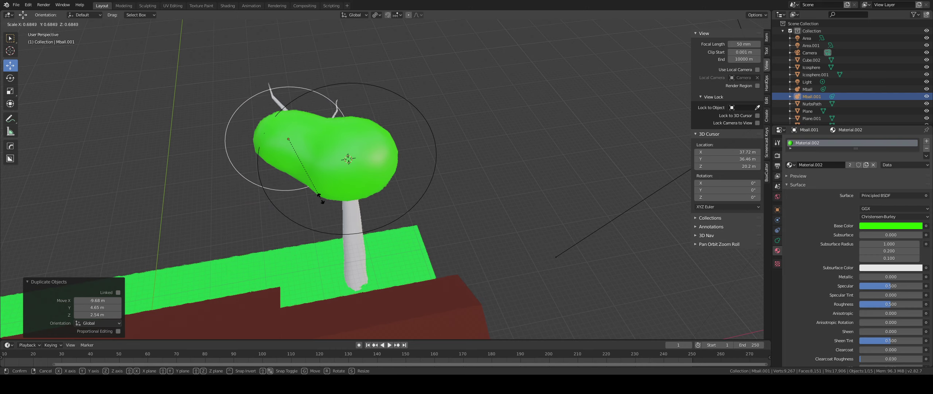
click(348, 194)
Duplicate the smaller metaball onto the crown's top, and add another copy beside it scaled by 0.760
key(shift+d)
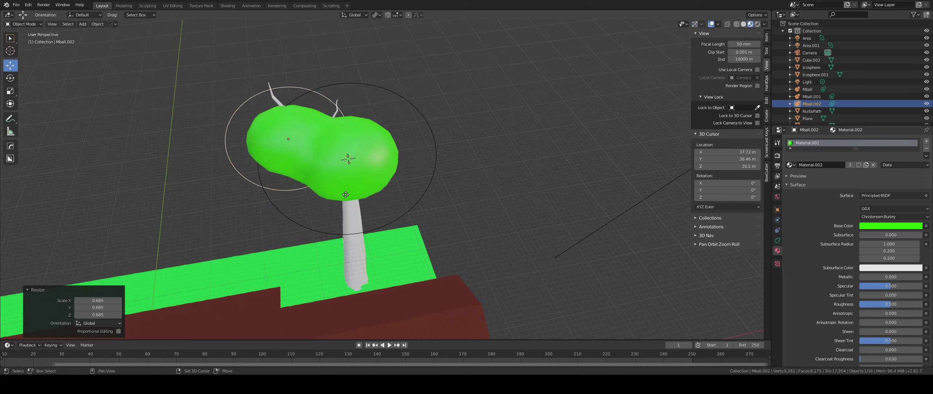
click(389, 152)
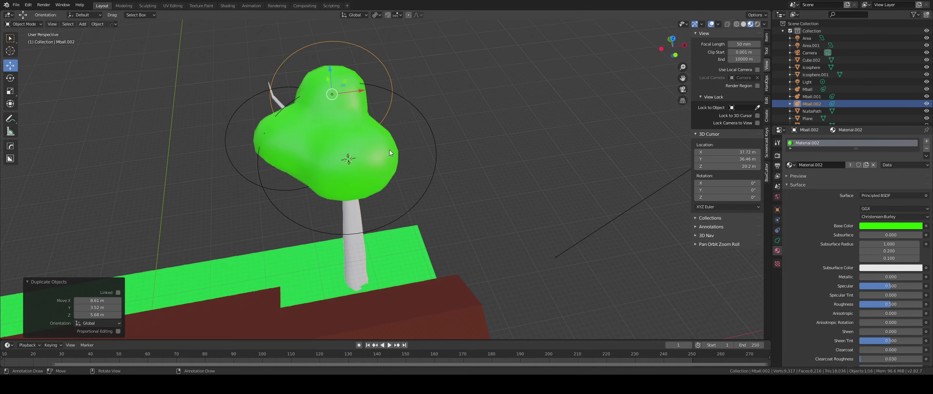
key(shift+d)
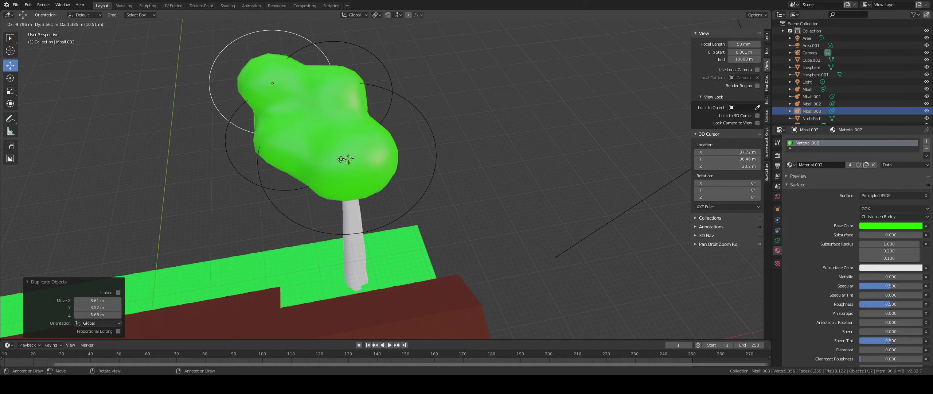
click(341, 159)
key(s)
click(325, 153)
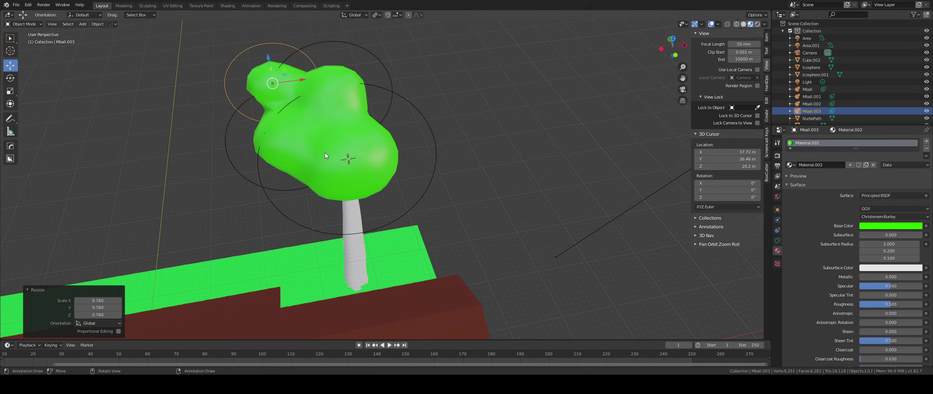
Duplicate the smallest metaball to the opposite side of the crown and scale the copy by 1.135
key(shift+d)
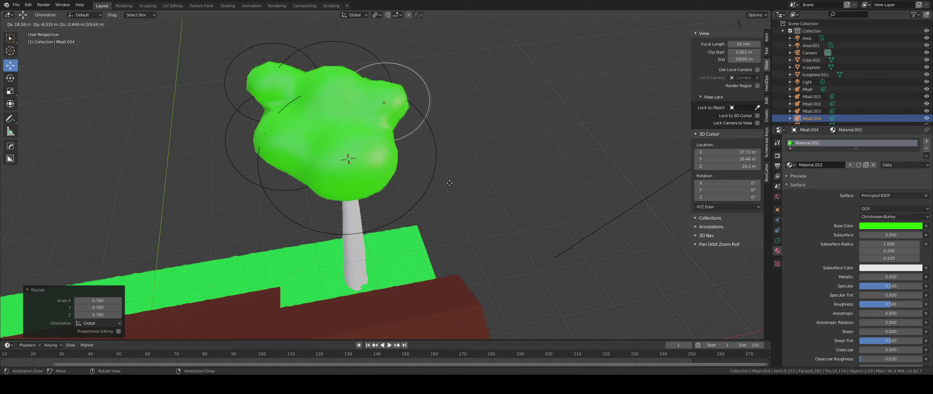
click(449, 185)
key(s)
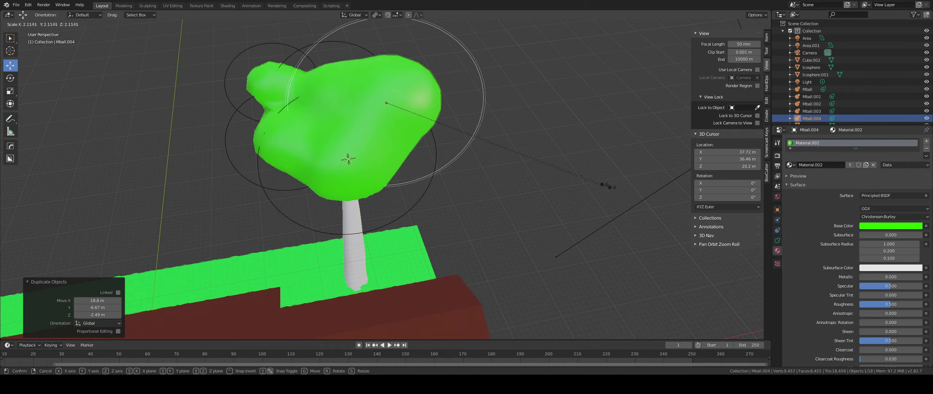
click(473, 192)
Duplicate that metaball across the crown toward the house and scale the copy by 1.597
middle_drag(354, 202, 442, 173)
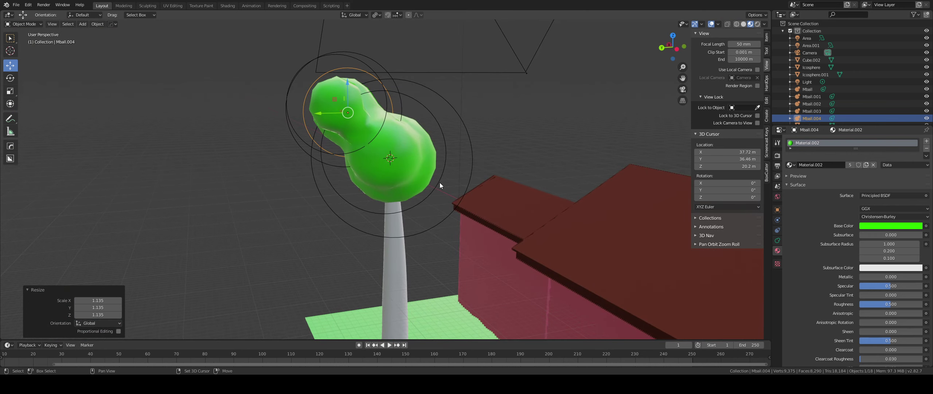
key(shift+d)
click(503, 180)
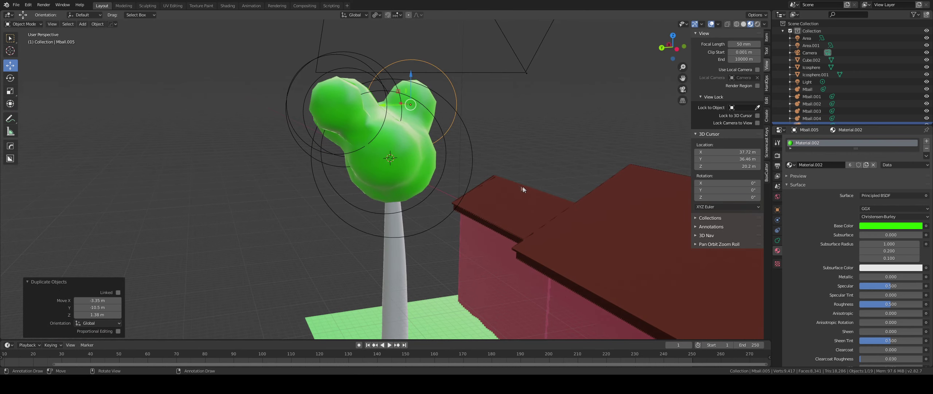
key(s)
click(479, 112)
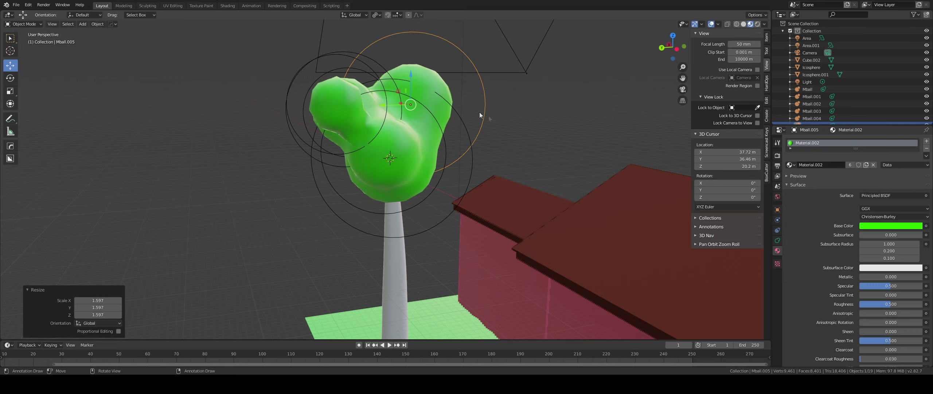
Shift the enlarged metaball inward along its axes toward the centre of the crown
middle_drag(437, 130, 349, 131)
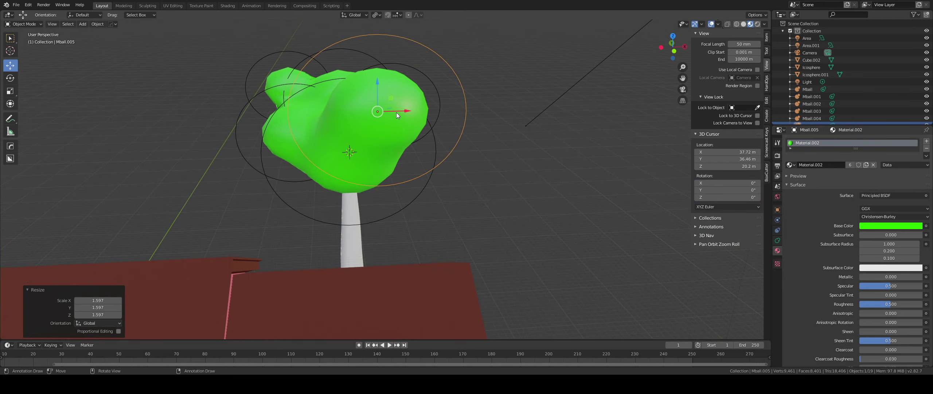
drag(397, 113, 358, 129)
middle_drag(359, 129, 403, 137)
drag(402, 138, 387, 141)
middle_drag(408, 162, 390, 159)
Select the central metaball at the trunk's top and scale it up to fill out the crown
click(377, 197)
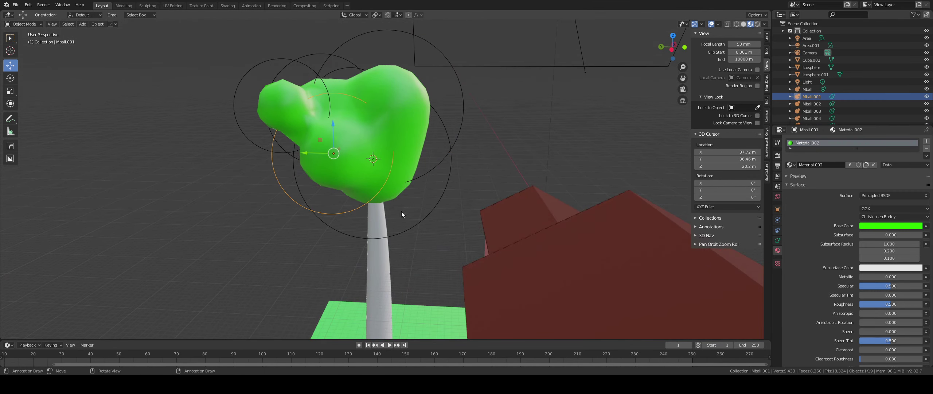
click(417, 223)
key(s)
click(470, 209)
Duplicate the smallest upper metaball to the crown's house-facing side, about -15.6 m in Y and -4.95 m in Z
middle_drag(470, 209, 387, 240)
click(277, 39)
middle_drag(279, 75, 234, 121)
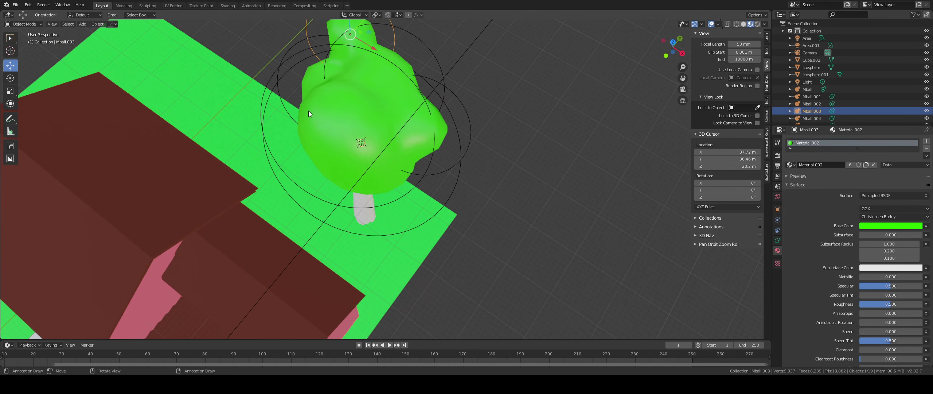
key(shift+d)
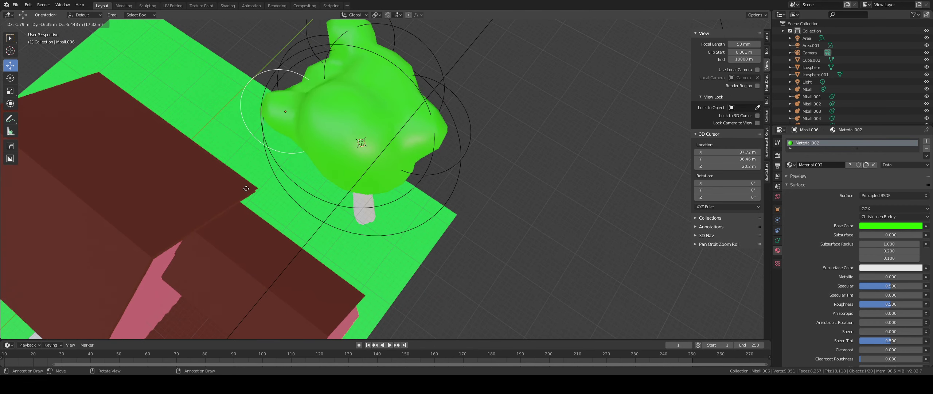
click(246, 183)
Duplicate the metaball about 26.3 m in X to the opposite side of the large crown
middle_drag(246, 183, 419, 130)
key(shift+d)
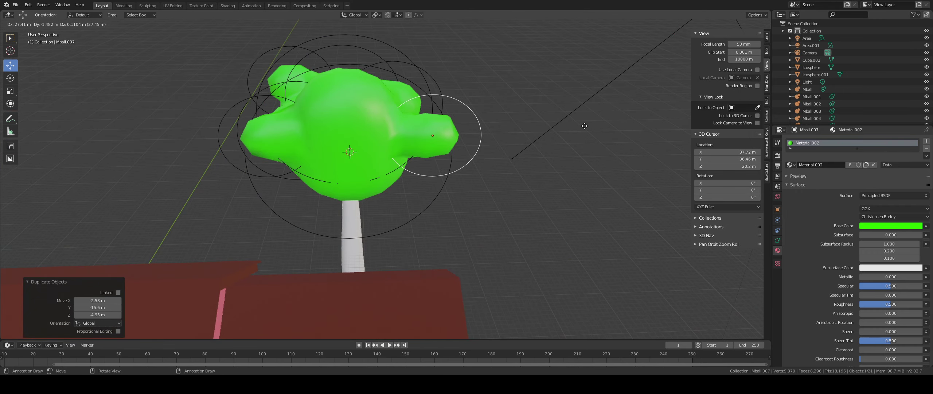
click(577, 119)
Scale up the duplicated metaball and shift it about 2 m inward in X toward the crown's centre
key(s)
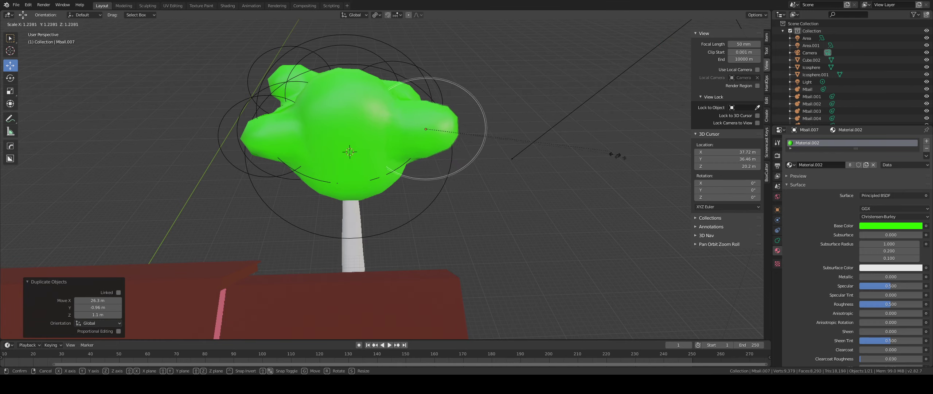
click(571, 162)
drag(431, 130, 420, 127)
Duplicate the tree trunk to the chimney side of the house, about -95 m in X and -13.1 m in Z
scroll(390, 124, down, 4)
middle_drag(332, 169, 342, 169)
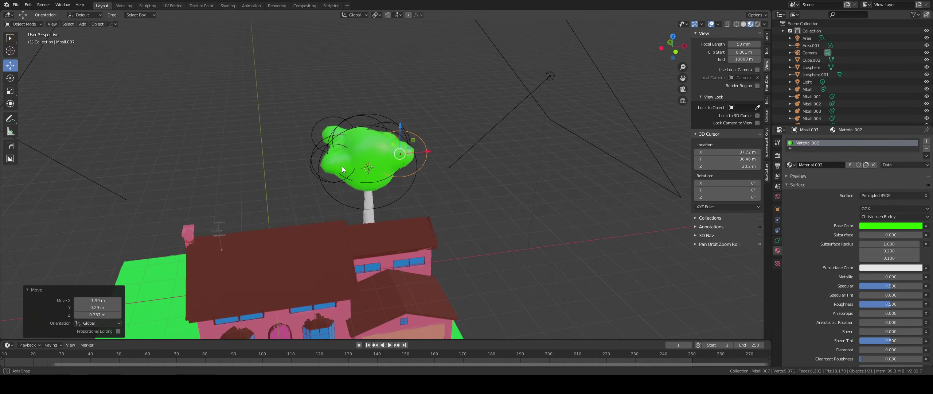
scroll(503, 244, down, 6)
middle_drag(427, 194, 340, 239)
scroll(391, 197, up, 7)
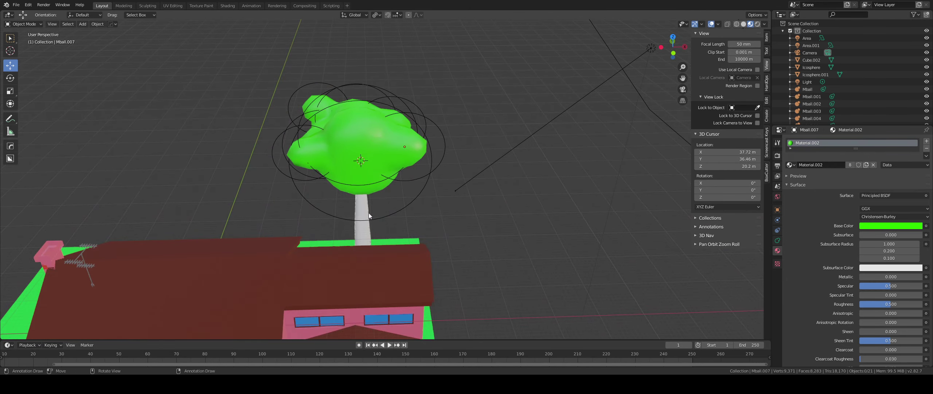
click(361, 232)
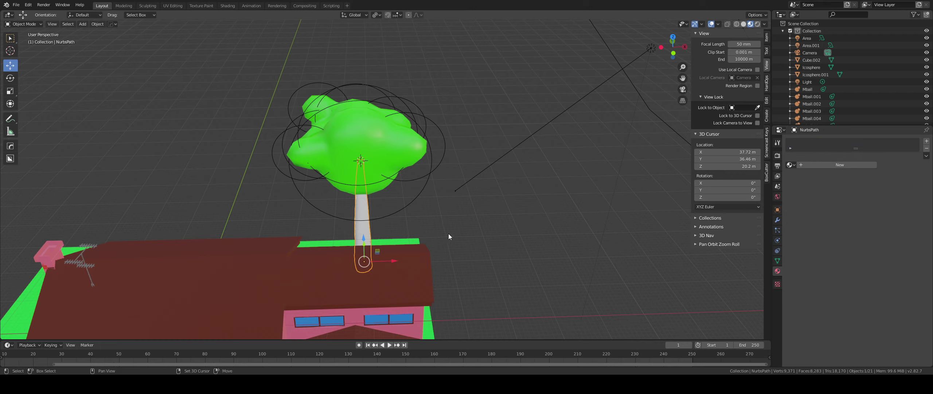
key(shift+d)
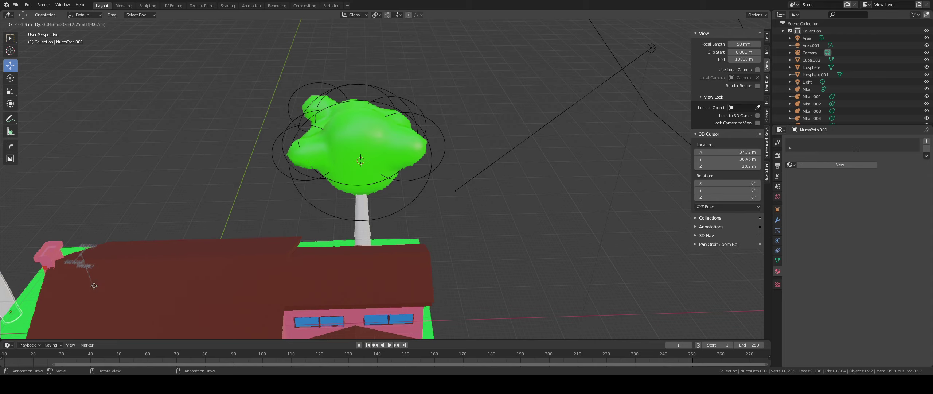
click(157, 215)
Move the trunk copy 38 m in Y and adjust its height and X position so it stands on the lawn beside the chimney
middle_drag(157, 215, 178, 213)
scroll(185, 182, down, 3)
key(g)
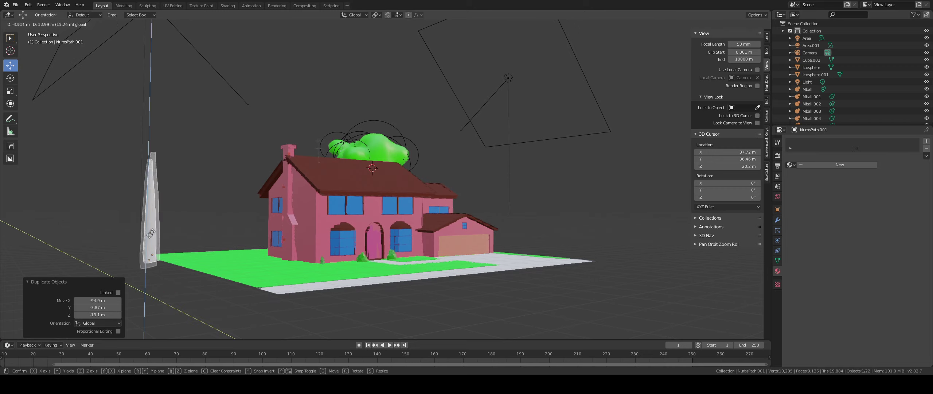
key(z)
click(193, 233)
middle_drag(194, 233, 242, 247)
drag(441, 294, 291, 290)
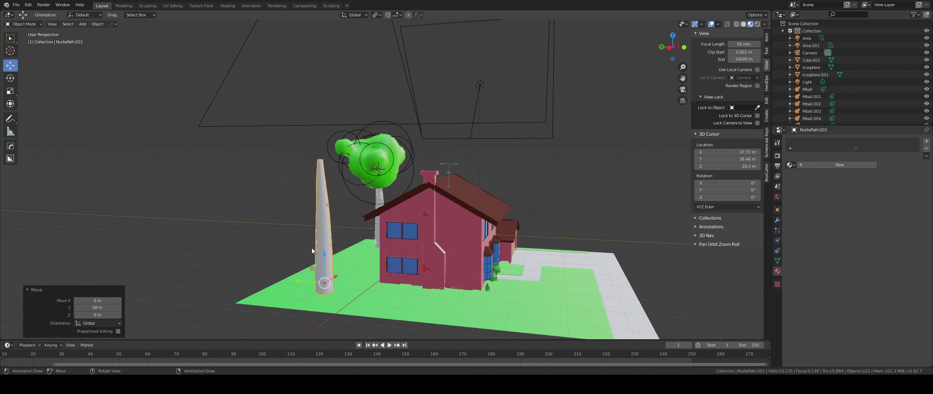
drag(328, 257, 323, 287)
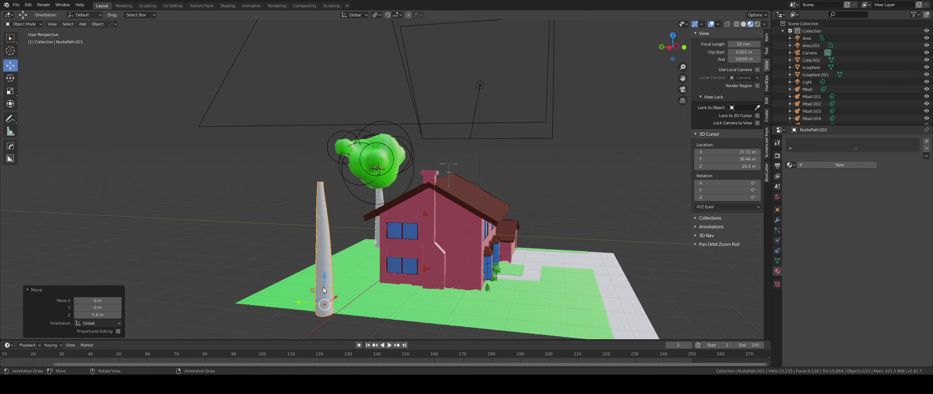
middle_drag(322, 288, 293, 283)
drag(188, 258, 237, 253)
Scale the trunk copy down and move it 17.5 m in Y toward the lawn's rear corner
key(s)
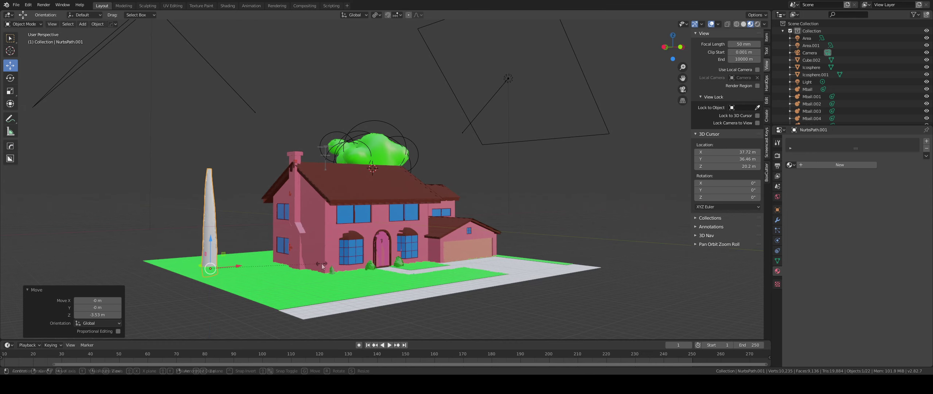
click(247, 266)
middle_drag(247, 266, 319, 286)
drag(329, 296, 271, 296)
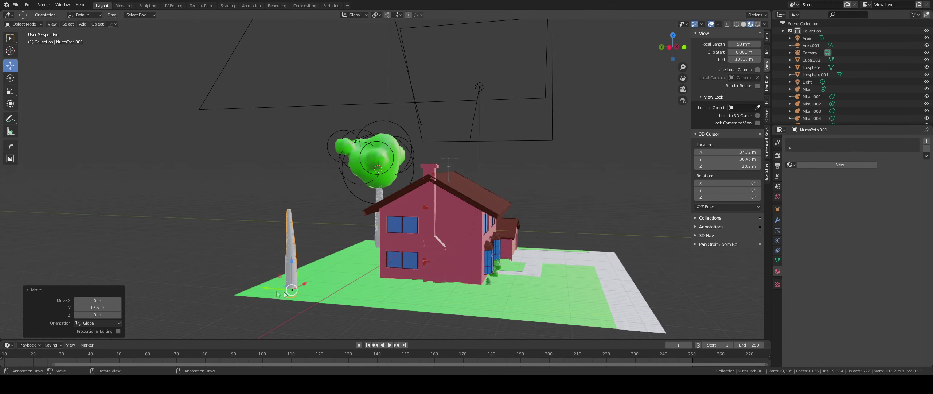
middle_drag(270, 296, 302, 302)
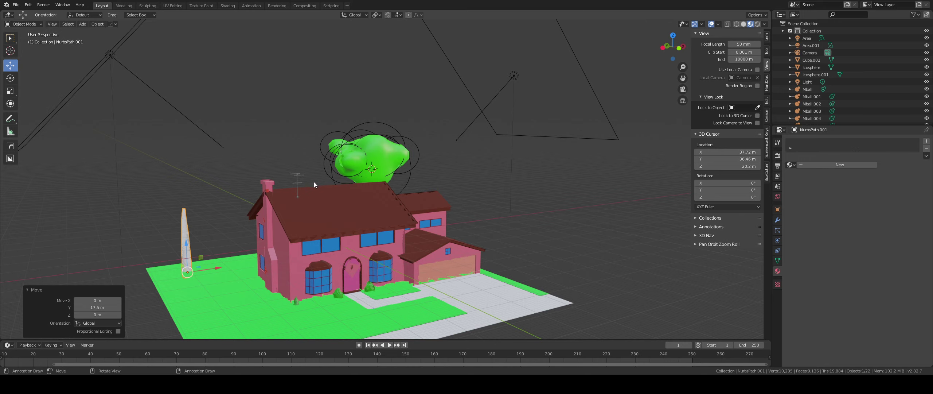
Place the 3D cursor at the small trunk's tip and add a ball metaball there, scaled by 4.647
middle_drag(314, 181, 289, 183)
scroll(248, 176, up, 4)
shift+middle_drag(205, 169, 514, 129)
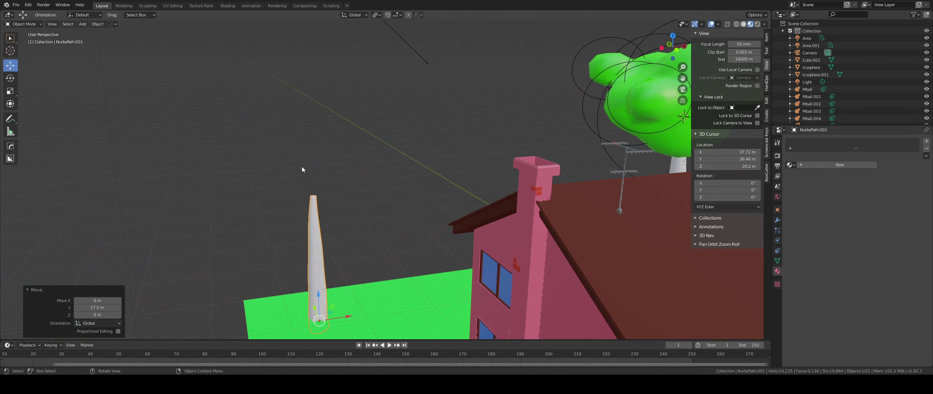
scroll(322, 233, down, 2)
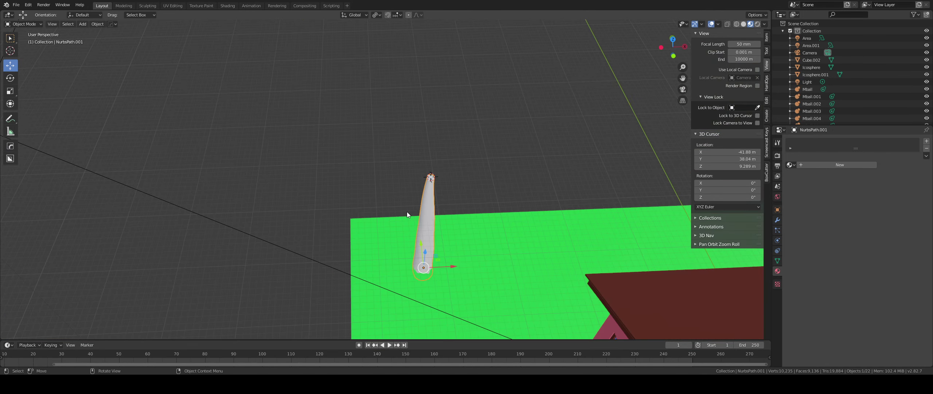
key(shift+a)
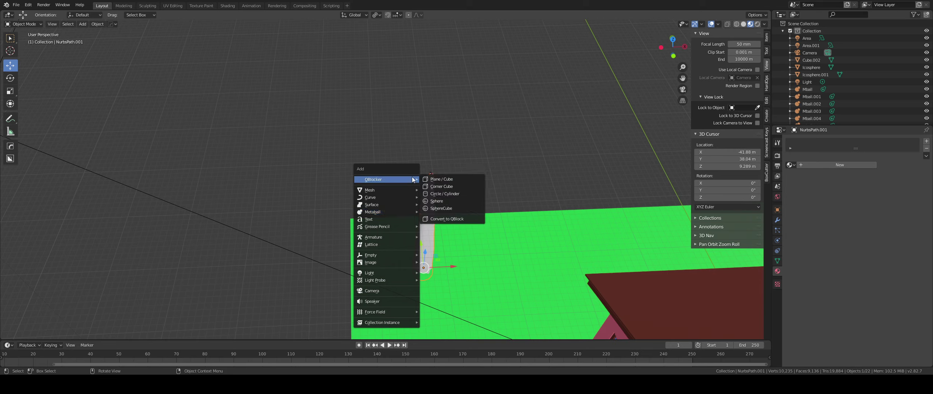
mouse_move(400, 197)
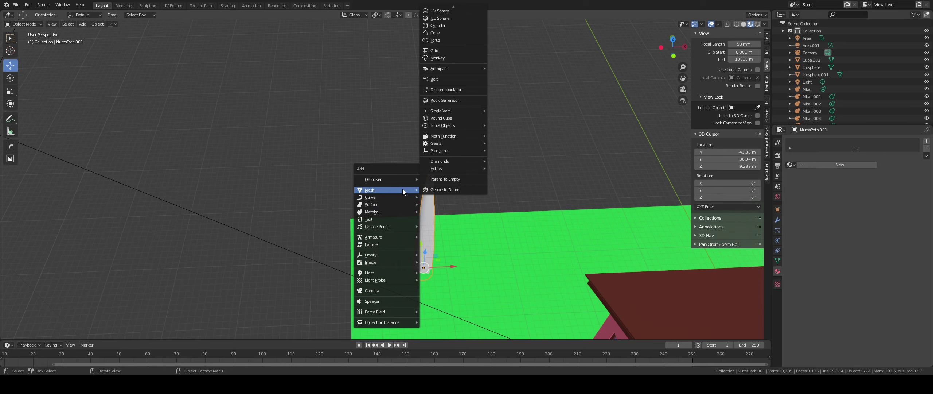
mouse_move(400, 214)
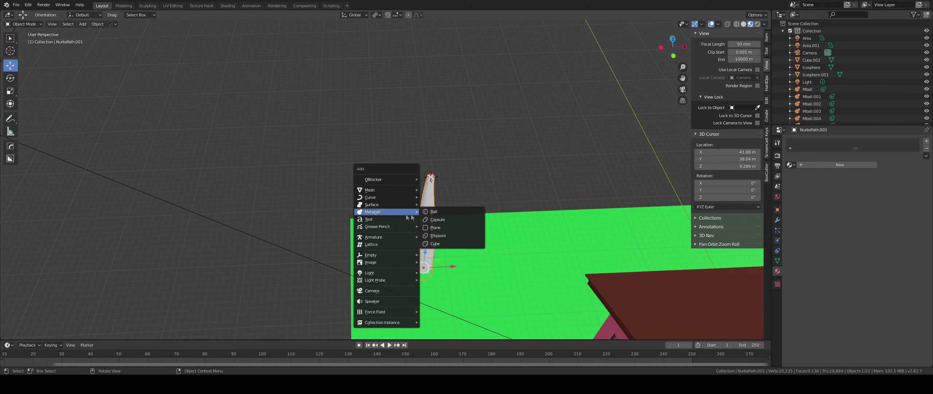
click(436, 214)
key(s)
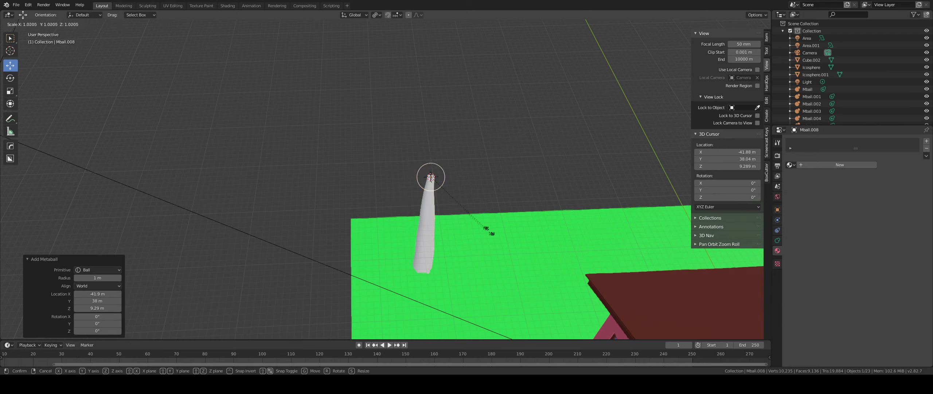
click(727, 295)
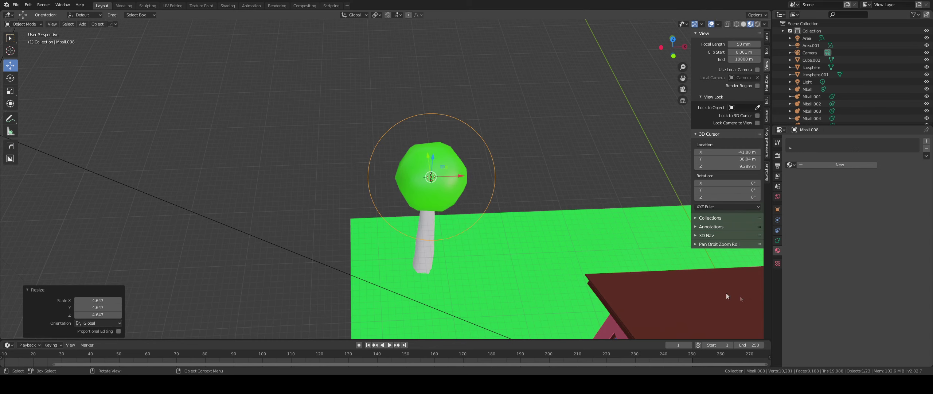
Add a smaller duplicate of the ball on the small crown's side facing away from the house, shifted 2.91 m back in X
key(shift+d)
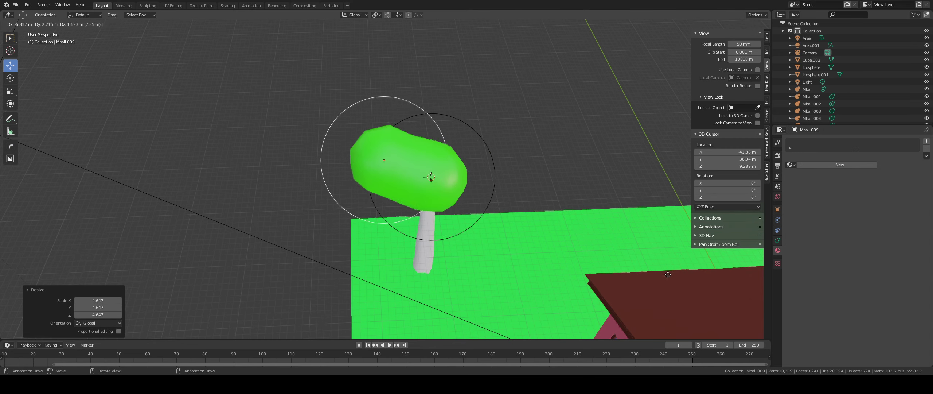
click(673, 286)
key(s)
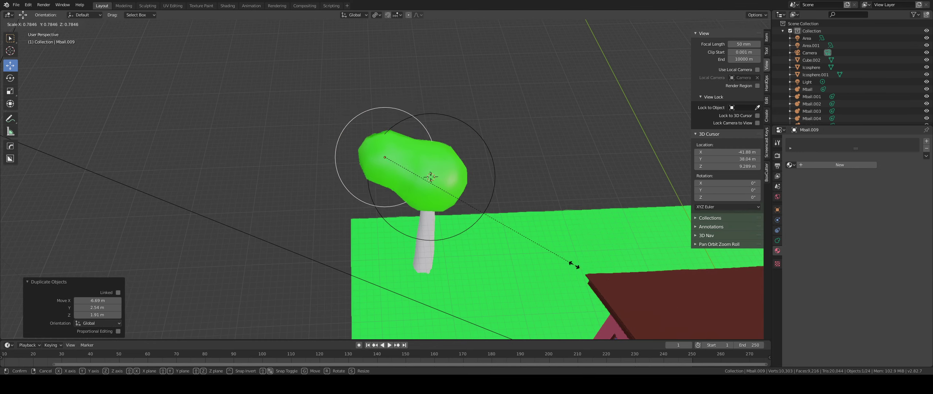
click(525, 252)
drag(385, 159, 404, 159)
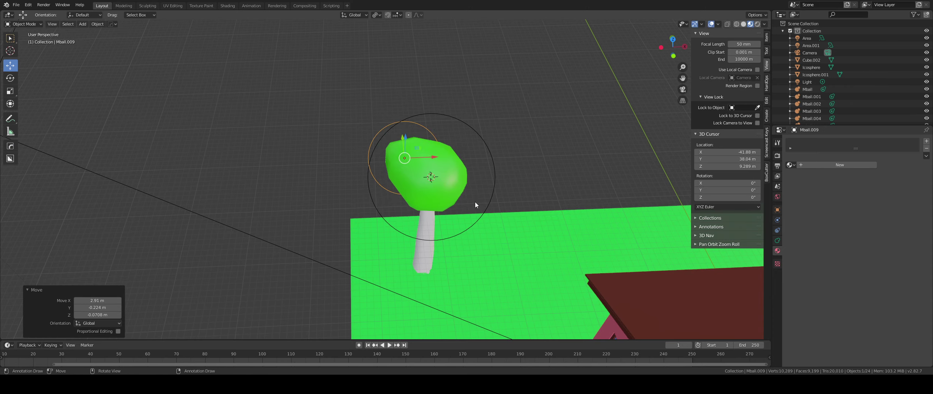
Duplicate the smaller metaball 8.34 m across in X, and duplicate that copy by -4.35 m in X, 2.83 m in Y and 2.26 m in Z
key(shift+d)
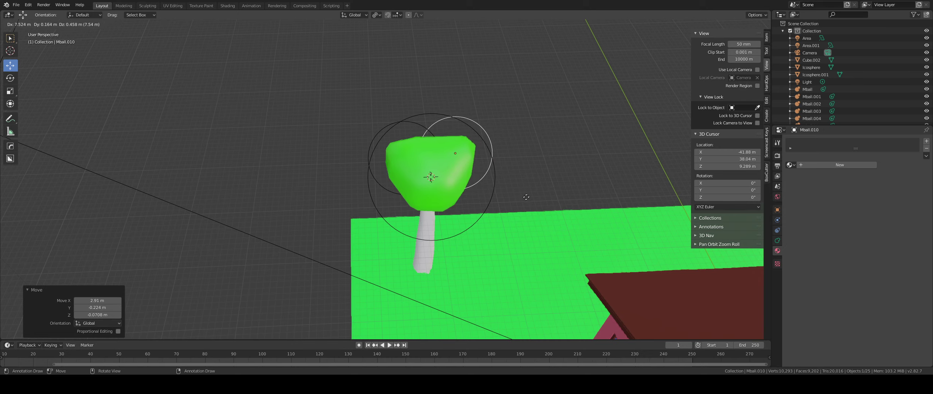
click(530, 195)
key(shift+d)
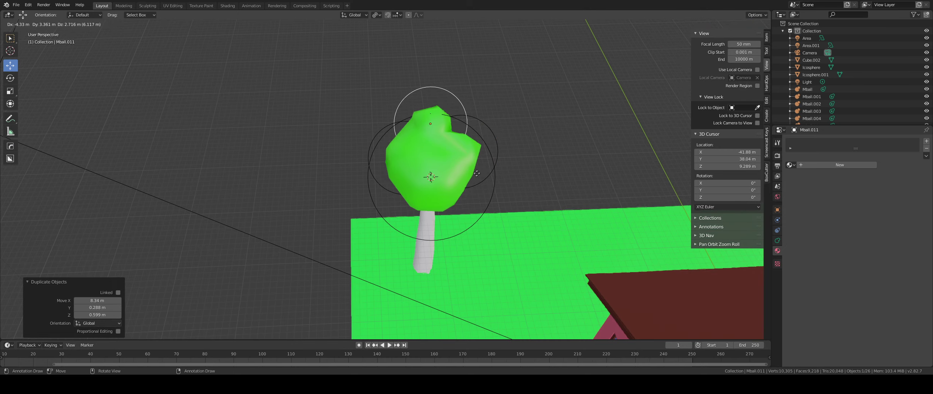
click(478, 176)
Shift the newest metaball inward along Y toward the centre of the small crown
middle_drag(478, 177, 506, 146)
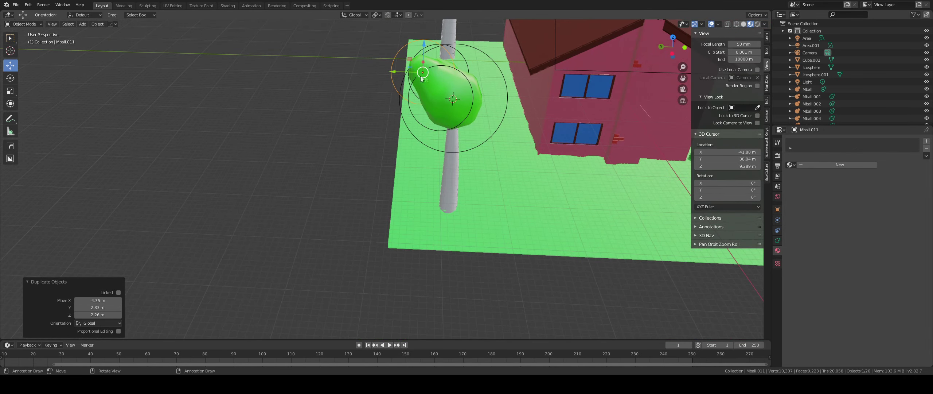
drag(402, 75, 443, 74)
drag(440, 73, 452, 71)
Give the large tree's trunk a new material and join it with the small tree's trunk
middle_drag(501, 135, 405, 205)
scroll(436, 142, down, 5)
click(403, 212)
shift+click(631, 233)
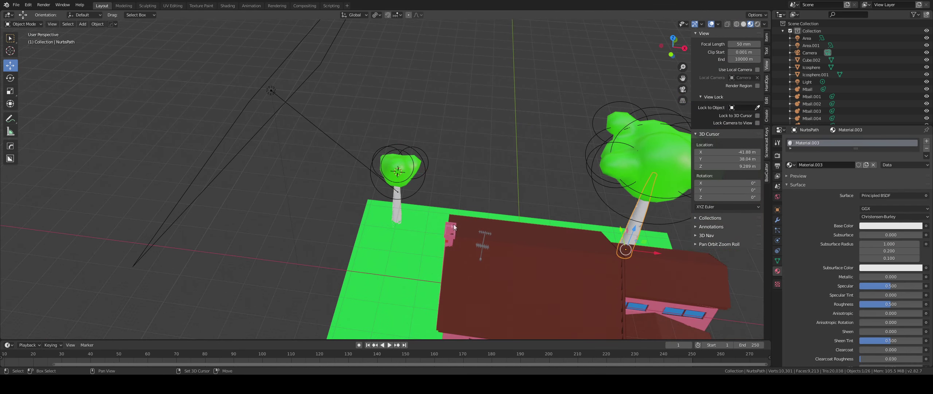
key(ctrl+j)
Set the trunk material's base color to orange-red with hue 0.022 and saturation 0.767
click(876, 226)
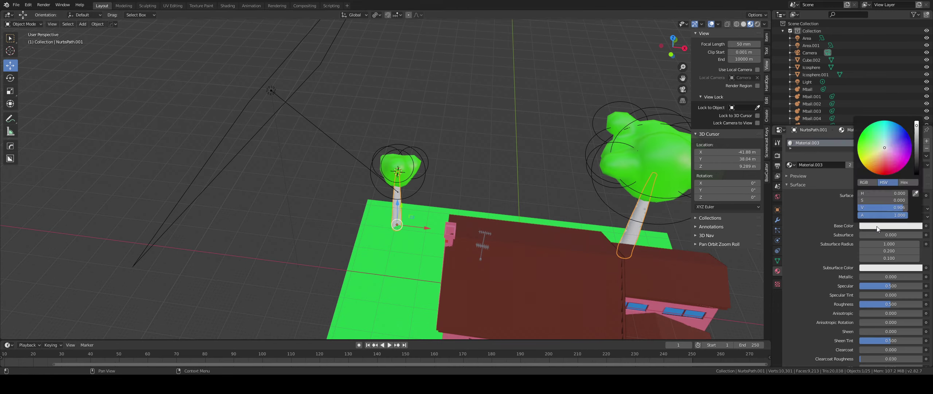
drag(885, 148, 882, 168)
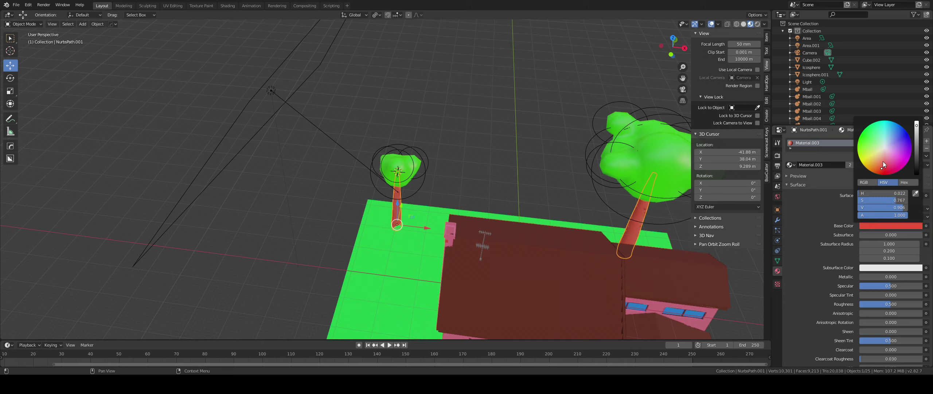
mouse_move(401, 216)
middle_down()
mouse_move(460, 147)
mouse_move(399, 209)
middle_up()
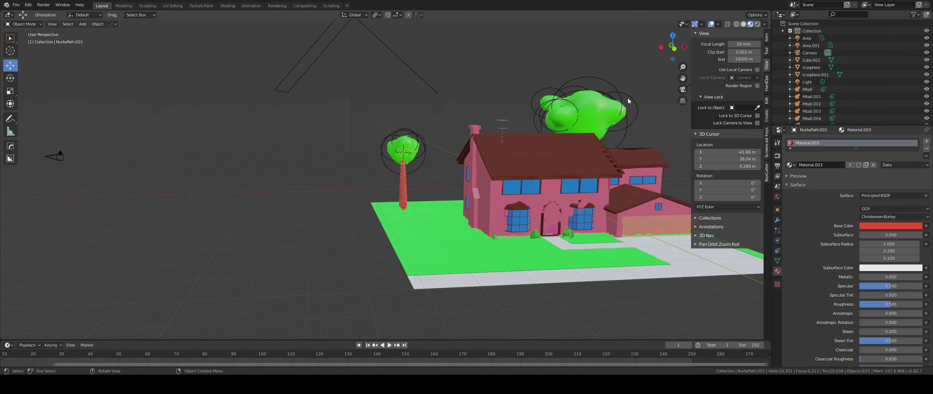
Switch the viewport to rendered shading and frame both trees above the roof
click(758, 24)
middle_drag(555, 194, 468, 146)
scroll(477, 146, up, 6)
shift+middle_drag(497, 105, 472, 271)
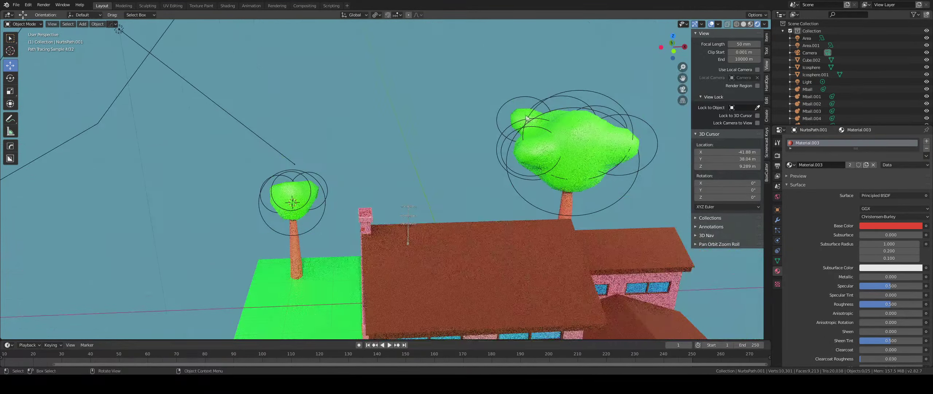
Move the large crown's small upper metaball about 3.55 m in X and -1.6 m in Y, into the crown
click(517, 98)
middle_drag(525, 127, 511, 111)
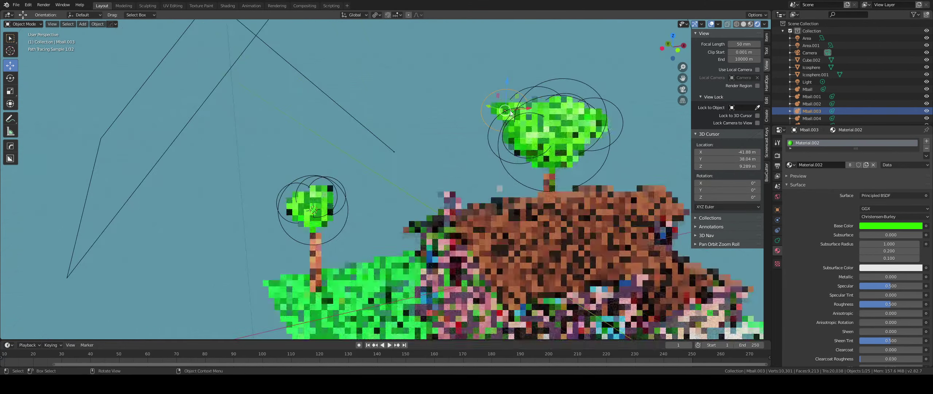
key(g)
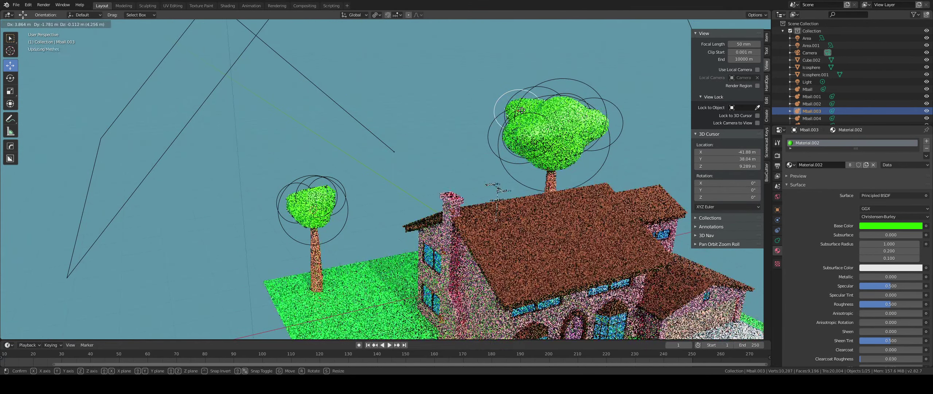
click(519, 109)
Move the metaball on the large crown's side farthest from the small tree about 1.9 m inward in X
middle_drag(535, 158, 481, 172)
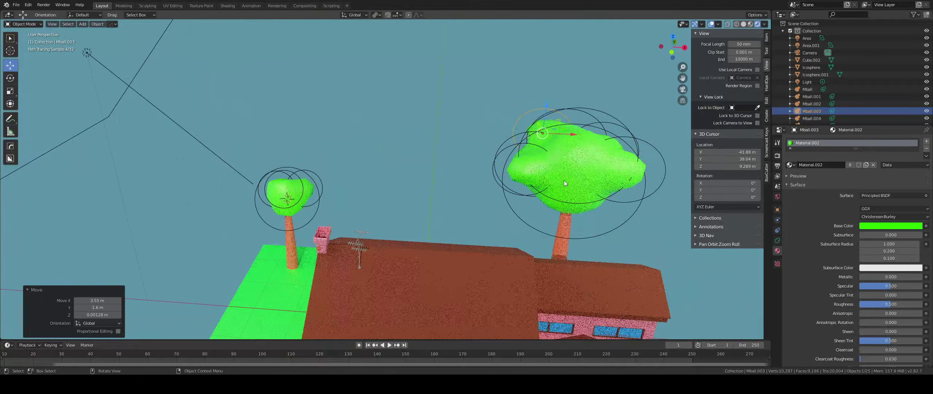
click(639, 168)
click(668, 165)
key(g)
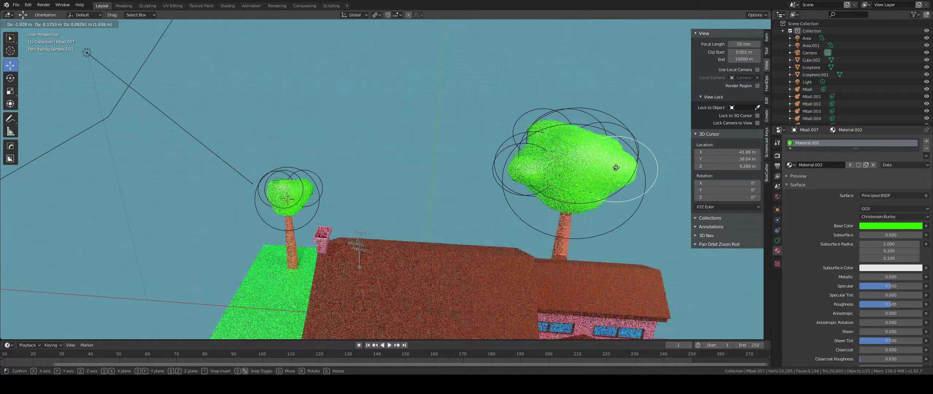
click(615, 167)
Move the large crown's metaball nearest the small tree about 1.74 m in X, 0.6 m in Y and 0.86 m in Z
click(508, 169)
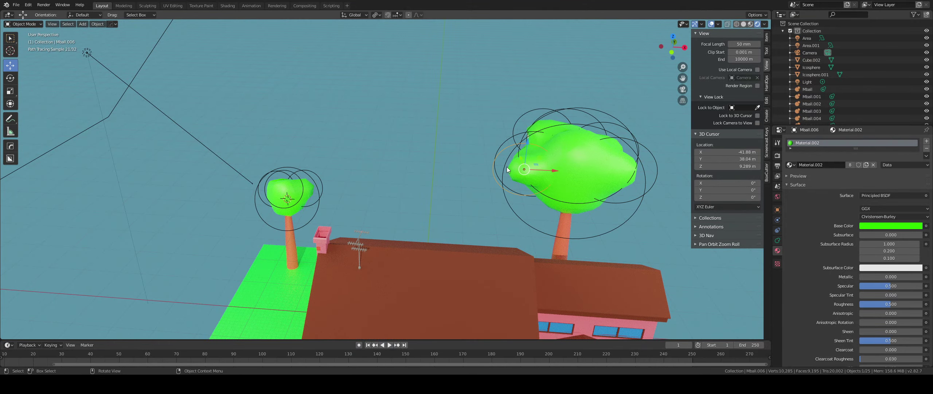
key(g)
click(524, 167)
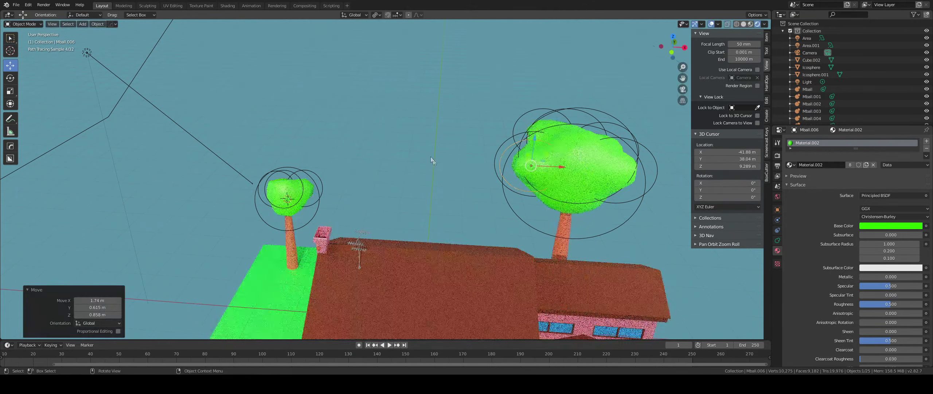
Switch the viewport from rendered to material preview shading
scroll(431, 157, down, 4)
middle_drag(361, 174, 388, 156)
scroll(312, 225, up, 2)
middle_drag(312, 225, 322, 118)
middle_drag(397, 142, 366, 169)
scroll(367, 169, down, 5)
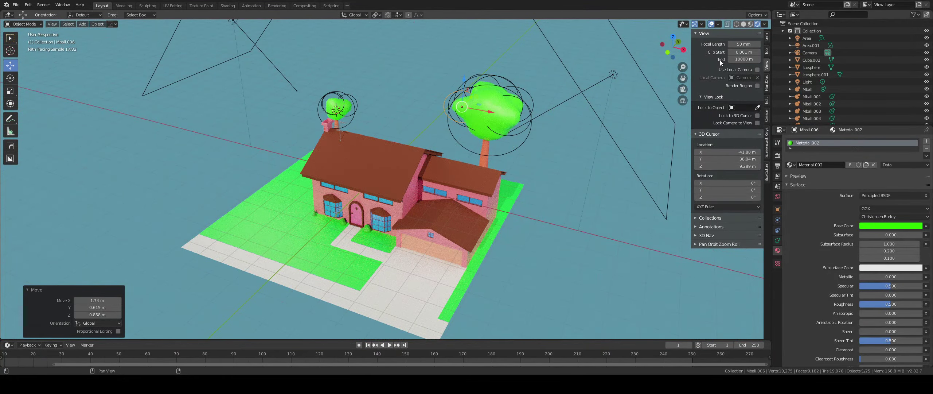
key(Tab)
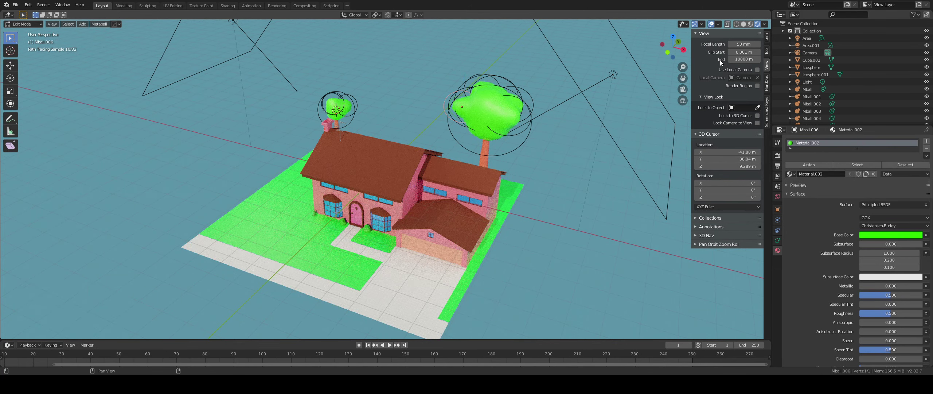
click(751, 25)
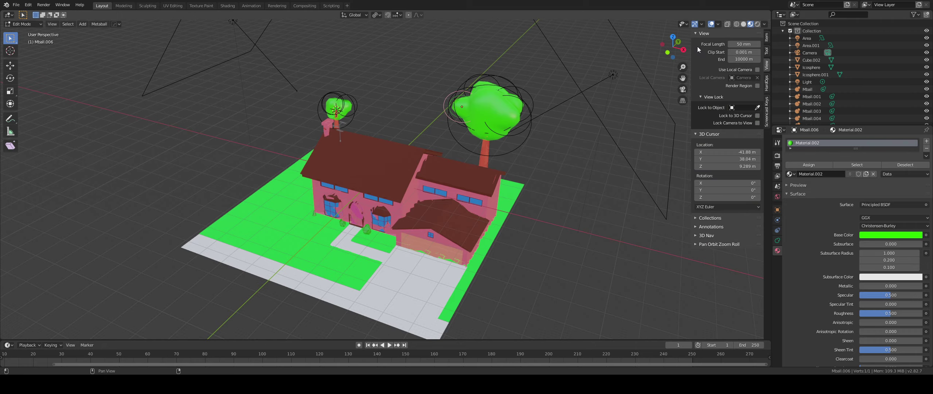
Leave metaball editing and open the lawn plane's mesh in Edit Mode
scroll(400, 203, up, 6)
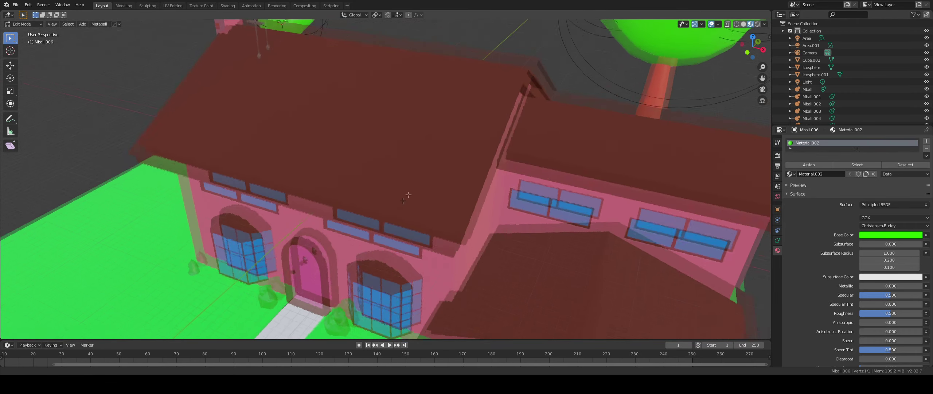
shift+middle_drag(398, 205, 546, 120)
middle_drag(434, 105, 418, 123)
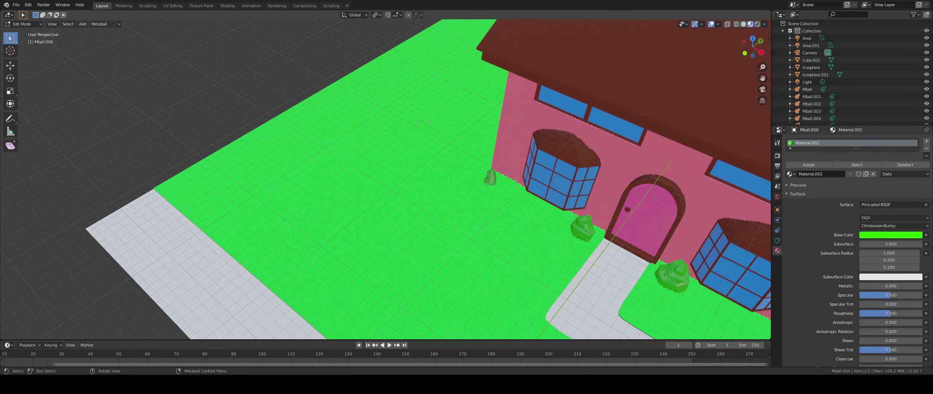
scroll(335, 129, down, 5)
middle_drag(331, 129, 305, 191)
key(Tab)
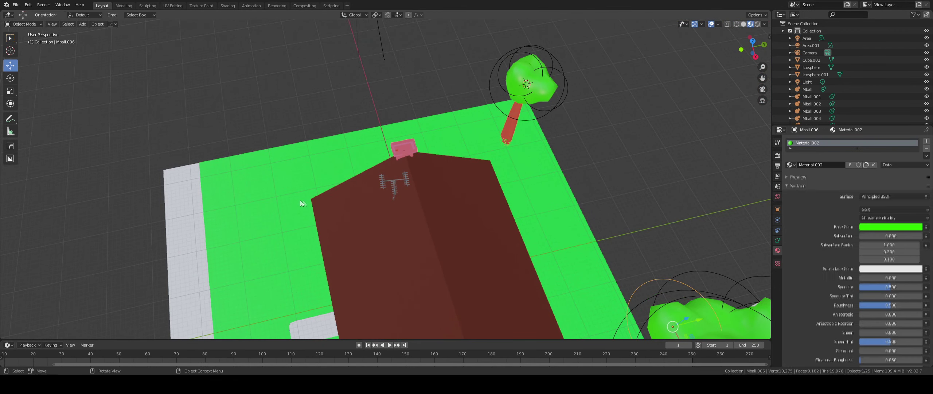
click(225, 175)
key(Tab)
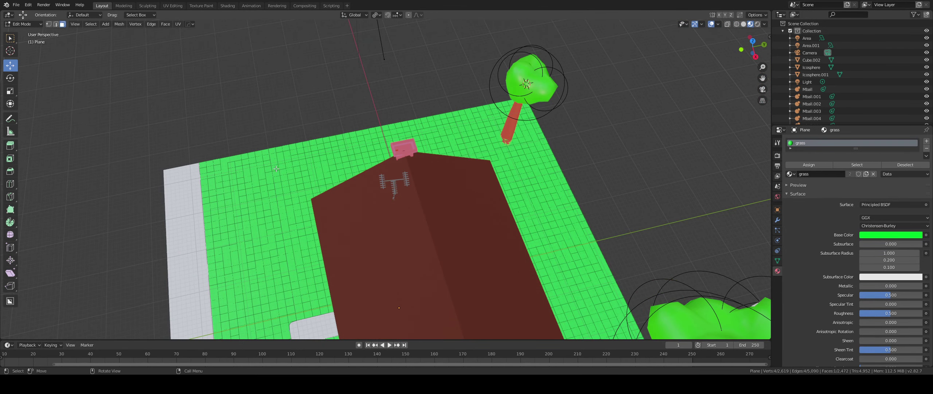
Snap the 3D cursor to the lawn's corner face where the back edge meets the pavement
scroll(238, 185, up, 8)
shift+middle_drag(396, 162, 320, 182)
click(396, 121)
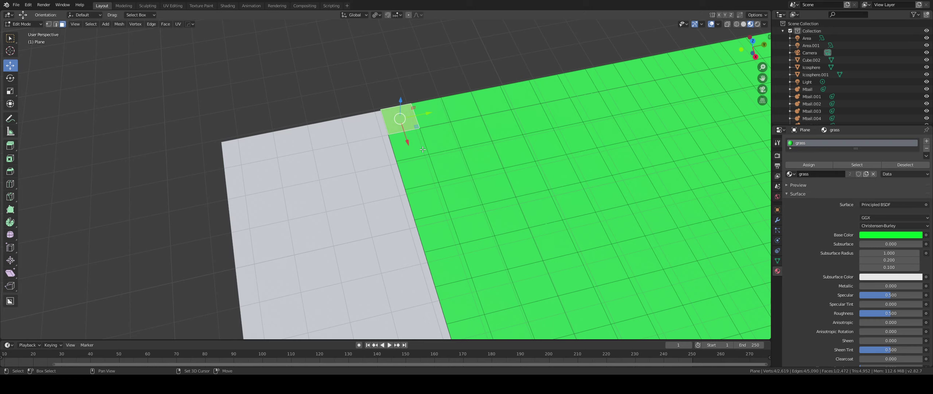
key(shift+s)
click(430, 193)
Add a 2 m cube at the 3D cursor and scale it by 0.155 in X into a thin panel
key(shift+a)
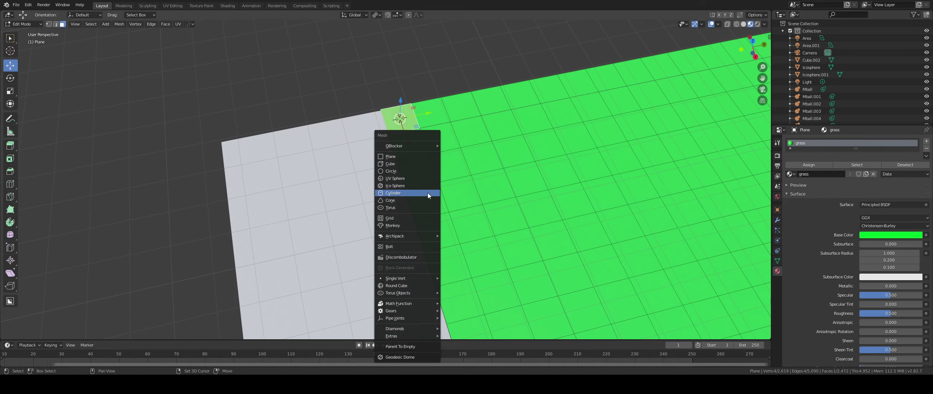
click(423, 164)
middle_drag(423, 164, 442, 166)
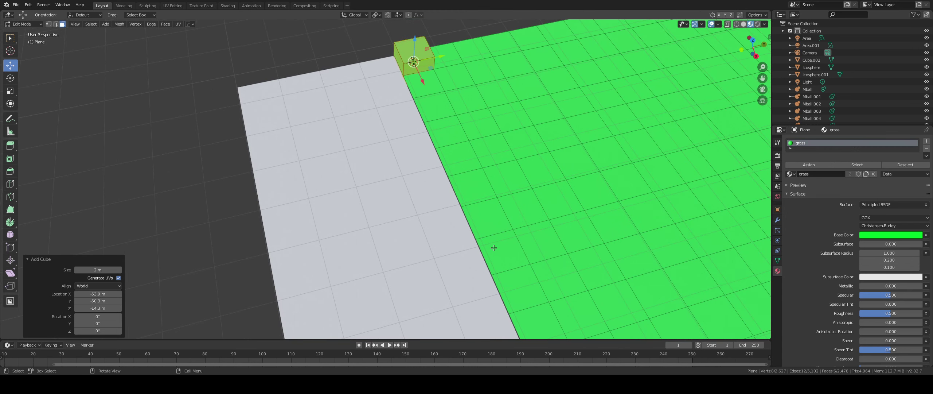
key(s)
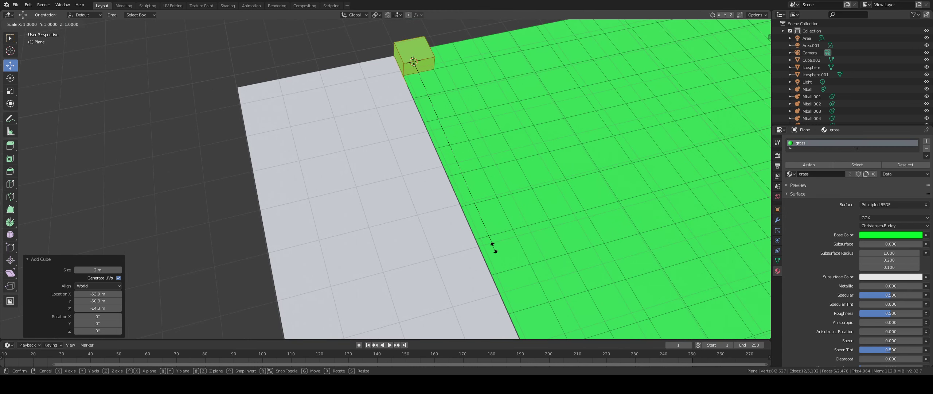
key(x)
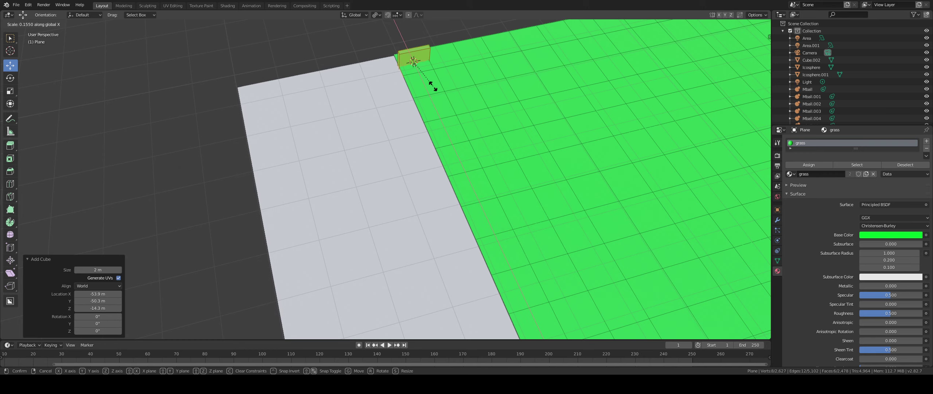
click(433, 86)
Move the thin panel about -0.71 m in X to the lawn's edge and raise it about 0.83 m in Z
middle_drag(433, 86, 590, 233)
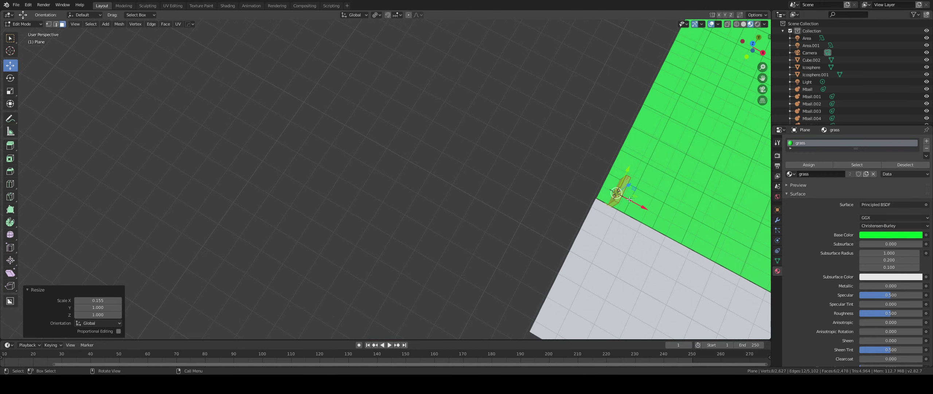
drag(641, 203, 599, 232)
middle_drag(598, 231, 622, 72)
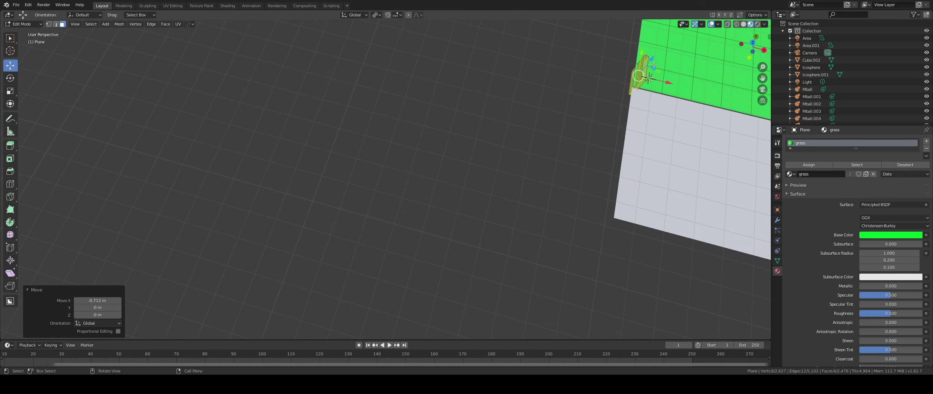
drag(651, 61, 659, 50)
Raise the panel's top face along Z to stretch it into a tall fence picket
middle_drag(669, 110, 359, 124)
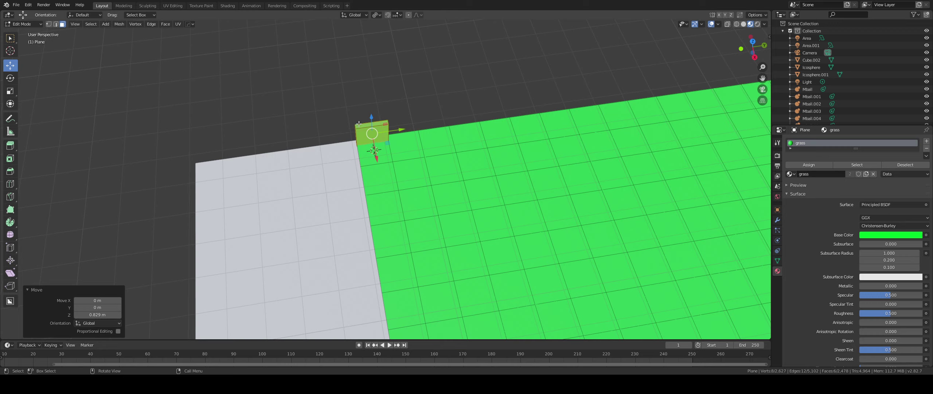
click(359, 124)
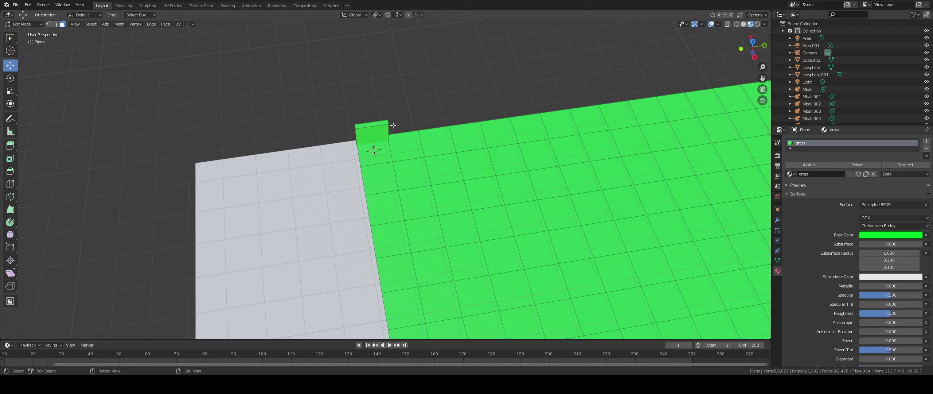
click(378, 124)
drag(371, 107, 364, 298)
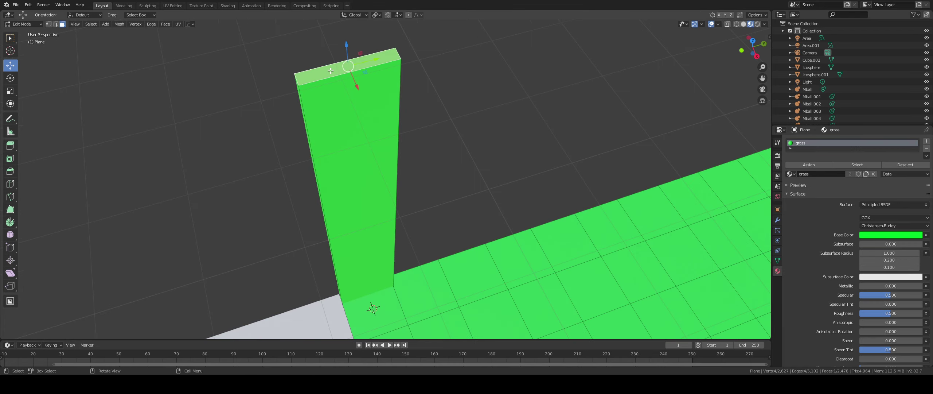
Subdivide the picket's top face with one cut
right_click(330, 71)
click(330, 70)
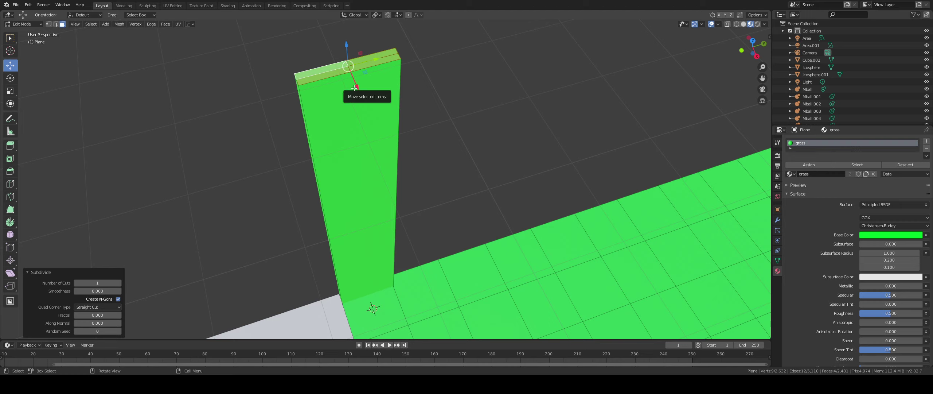
middle_drag(352, 86, 358, 94)
scroll(358, 94, up, 1)
scroll(359, 91, down, 1)
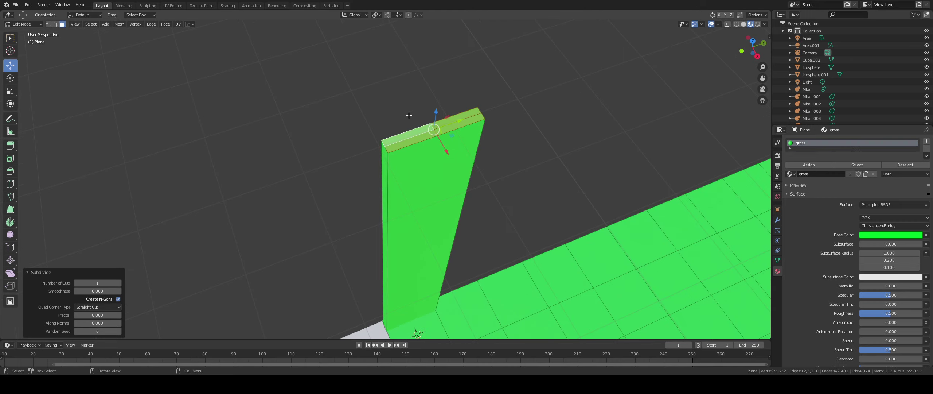
Dissolve the two lengthwise edges on the picket's top, keeping only the crosswise centre edge
key(2)
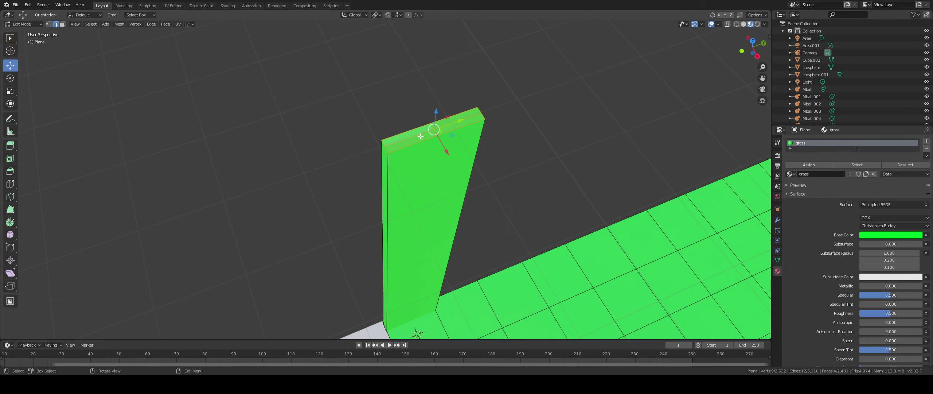
scroll(438, 142, up, 2)
scroll(439, 142, down, 2)
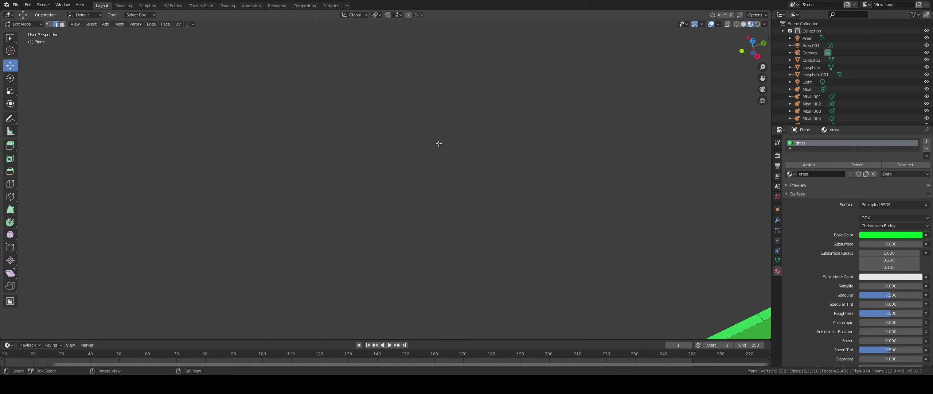
middle_drag(515, 195, 519, 193)
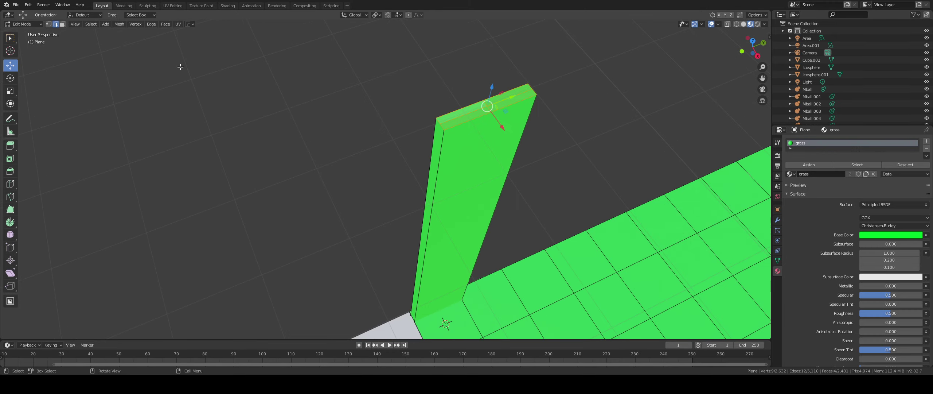
click(11, 38)
click(491, 105)
click(499, 102)
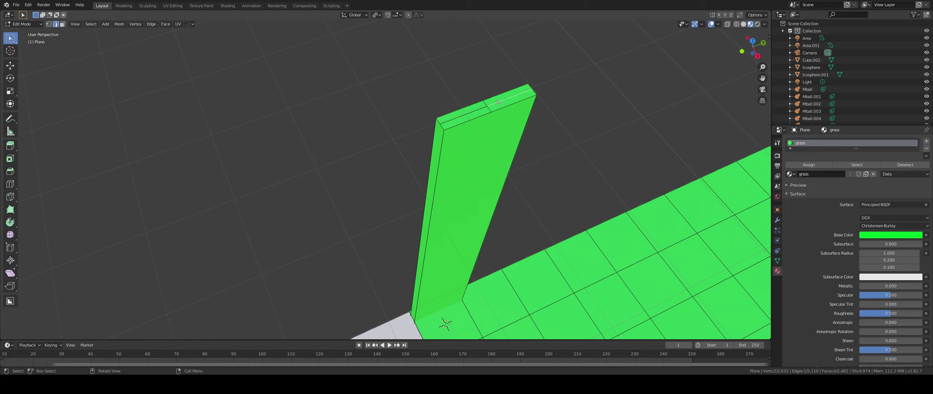
shift+click(468, 113)
key(x)
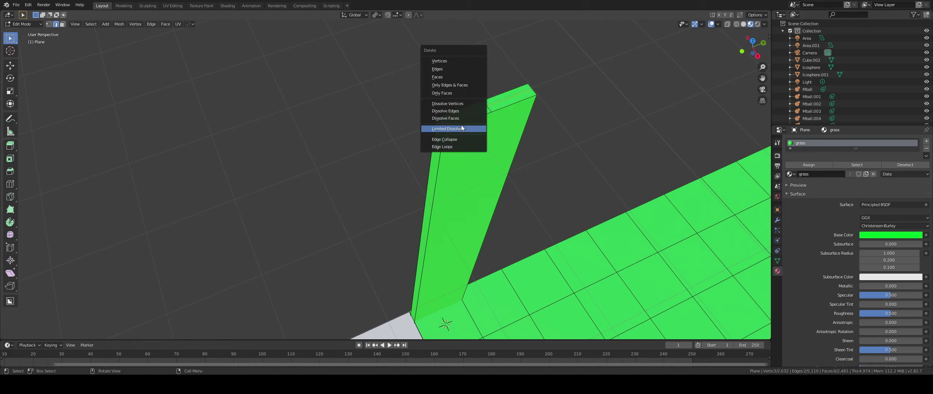
click(462, 111)
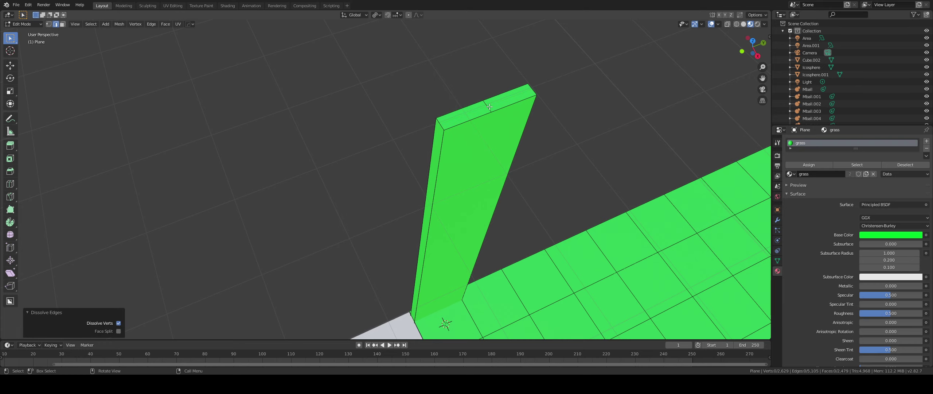
Raise the crosswise centre edge of the picket's top along Z to form a pointed tip
click(489, 107)
middle_drag(551, 135, 448, 184)
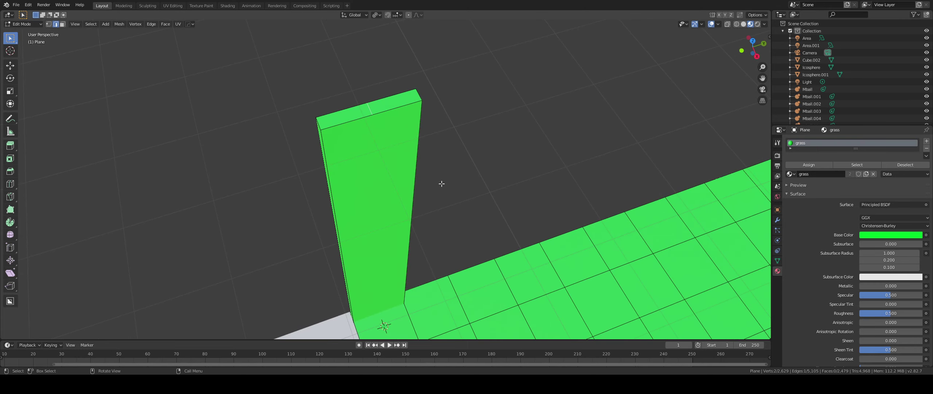
key(g)
key(z)
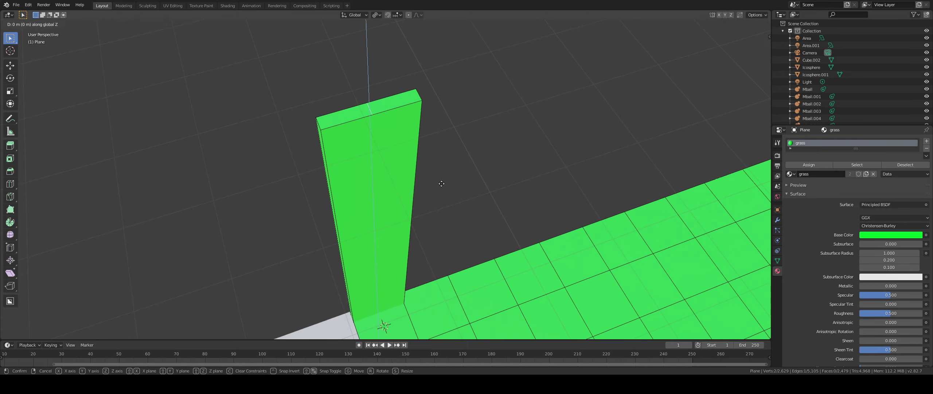
click(447, 98)
Select the two sloped faces of the picket's tip and scale them by 0.54 in X
middle_drag(430, 145, 436, 147)
click(543, 193)
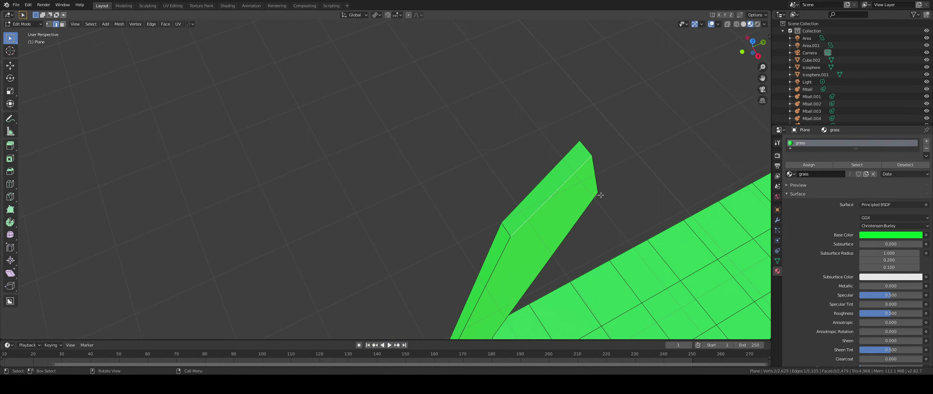
key(3)
click(546, 188)
middle_drag(546, 188, 592, 185)
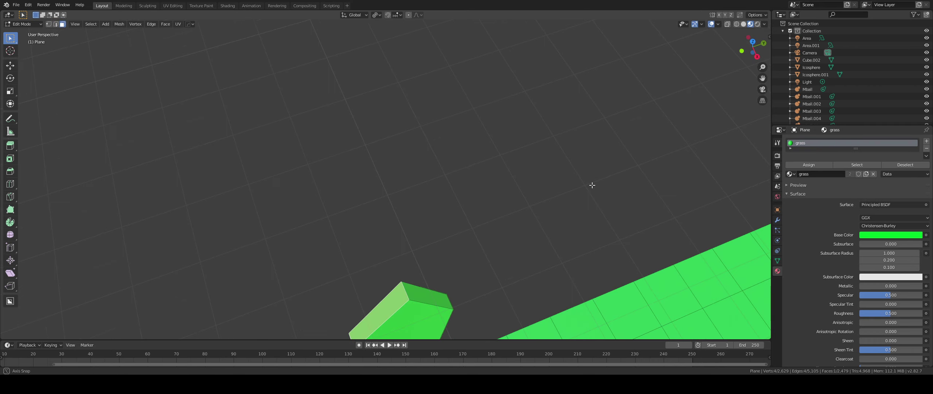
shift+click(428, 293)
scroll(486, 265, down, 5)
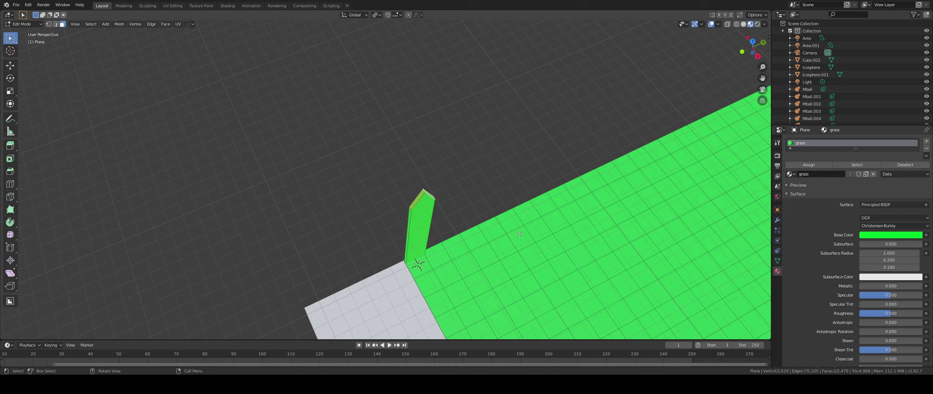
key(s)
key(x)
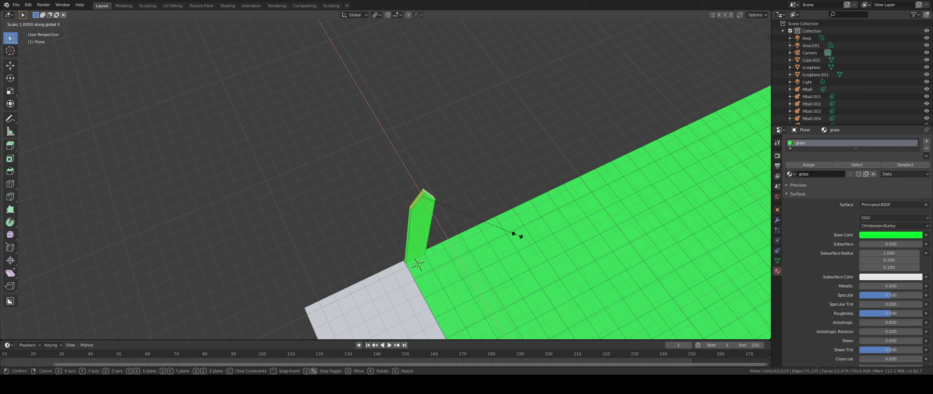
click(454, 219)
scroll(448, 221, up, 2)
middle_drag(448, 221, 352, 174)
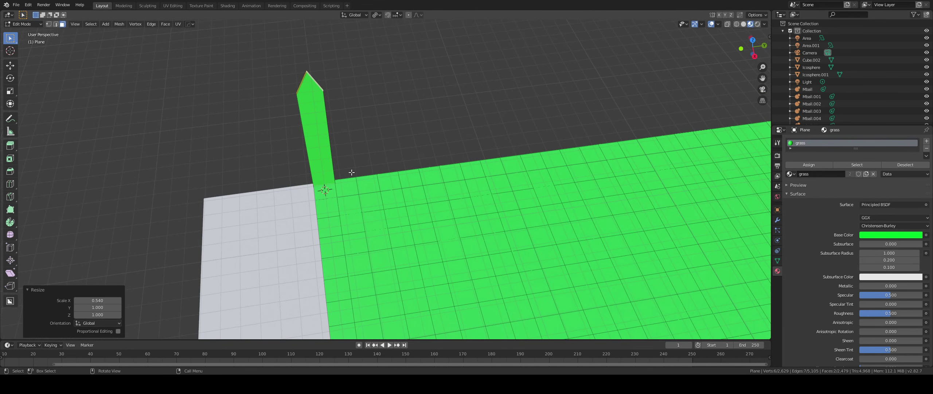
click(351, 172)
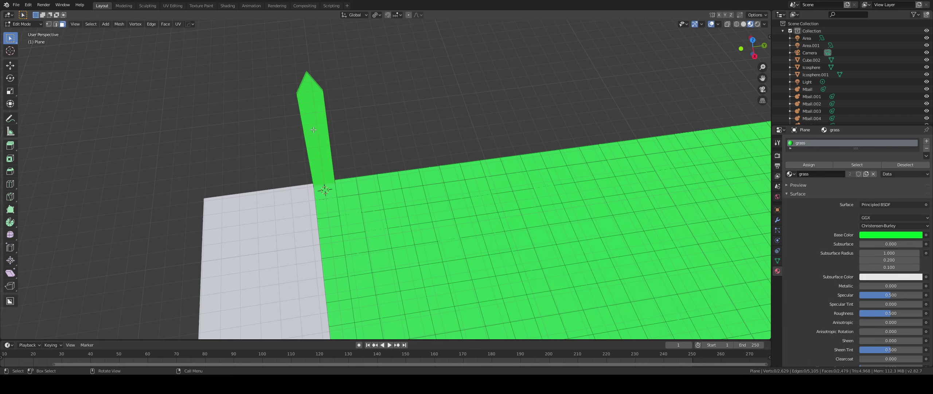
Select the whole picket and separate it from the lawn mesh into its own object
key(l)
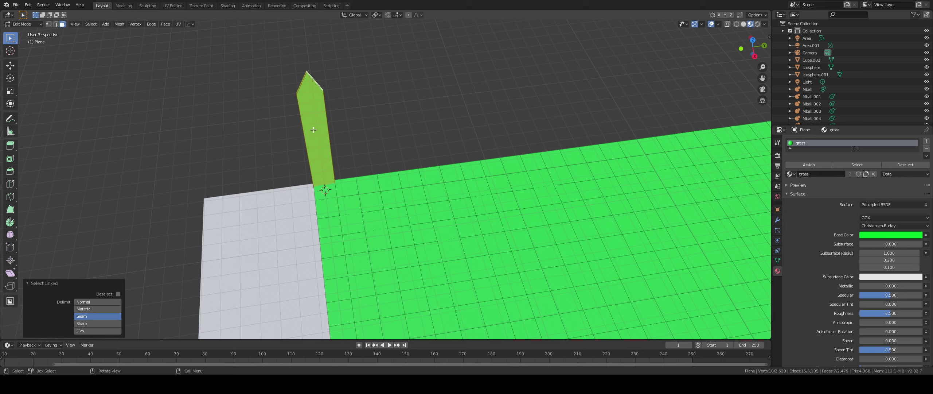
key(p)
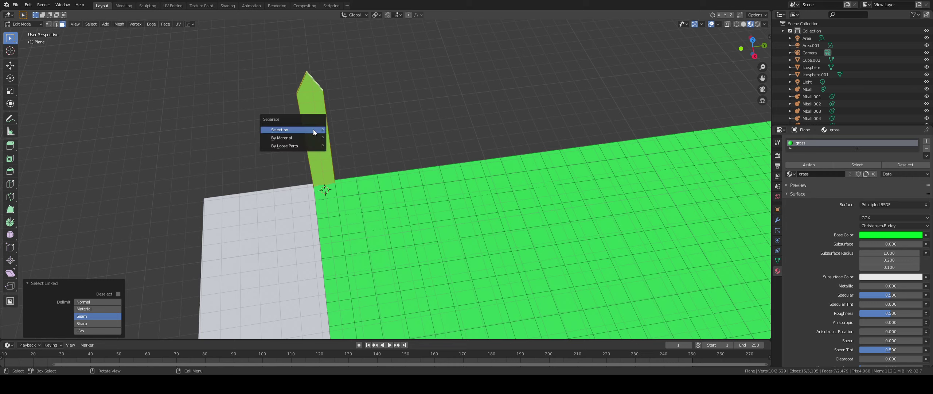
click(313, 129)
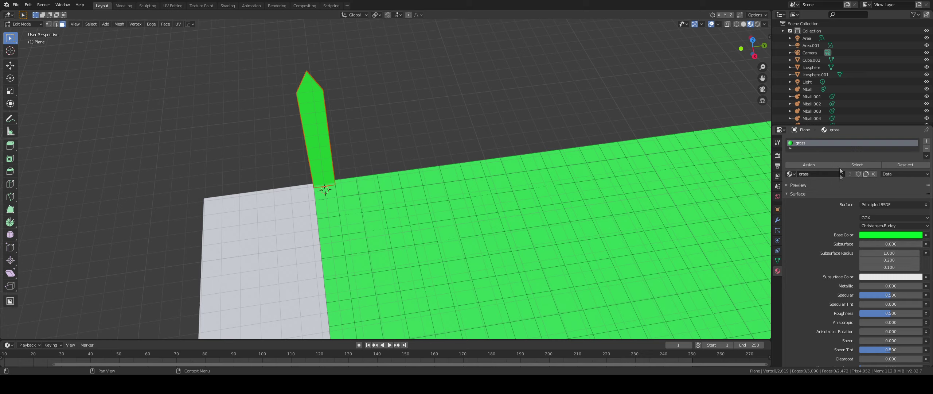
Add a second material slot with a new material for the picket, set its base colour to golden yellow, and leave mesh editing
click(926, 141)
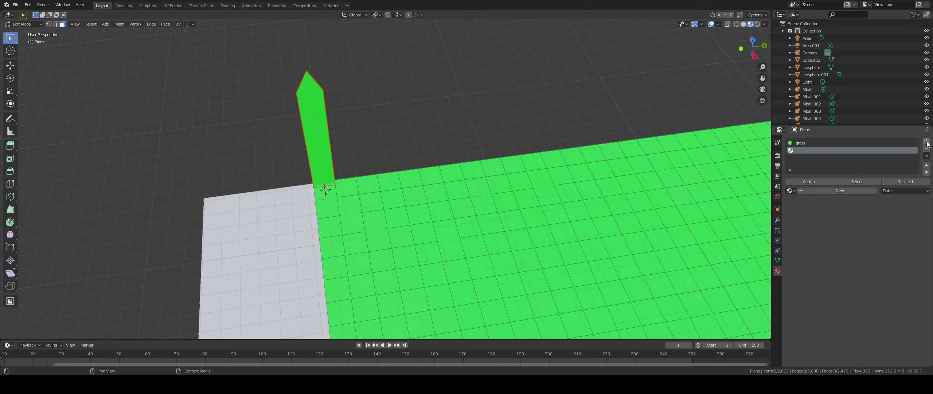
click(807, 191)
click(882, 252)
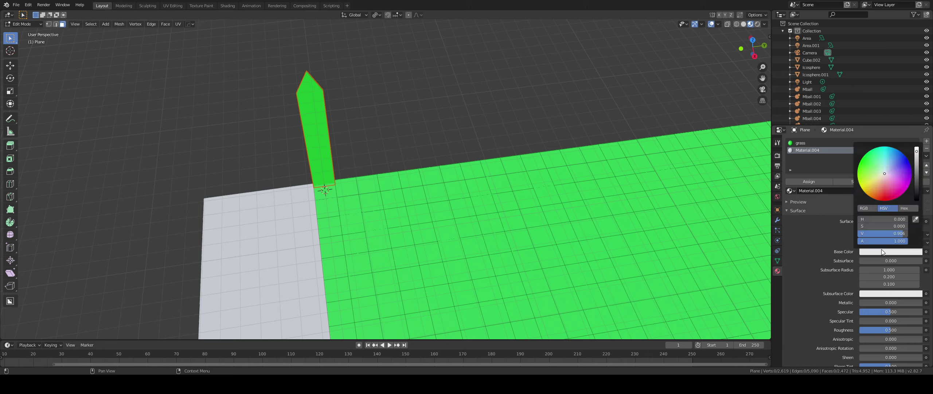
drag(875, 180, 870, 191)
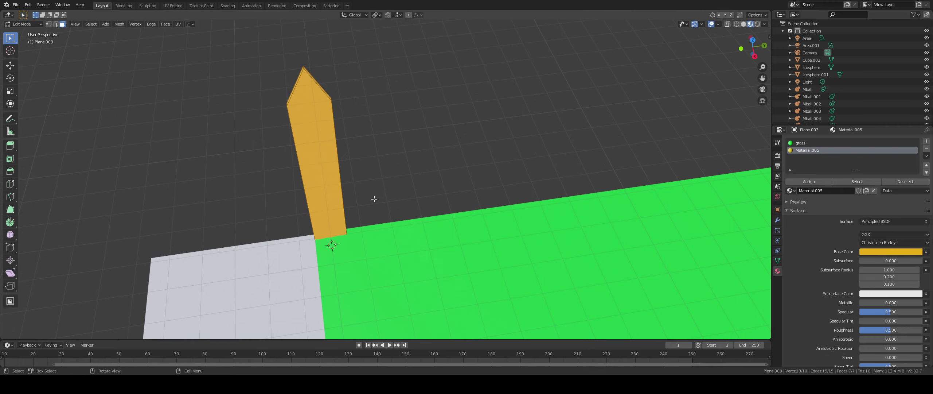
key(Tab)
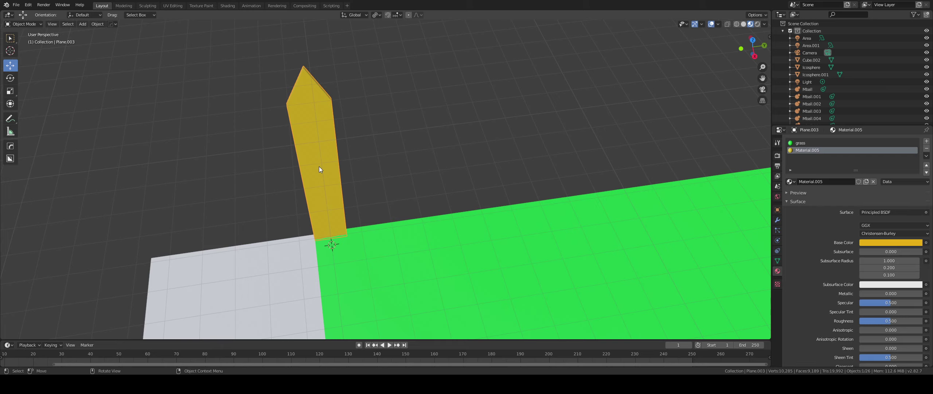
key(g)
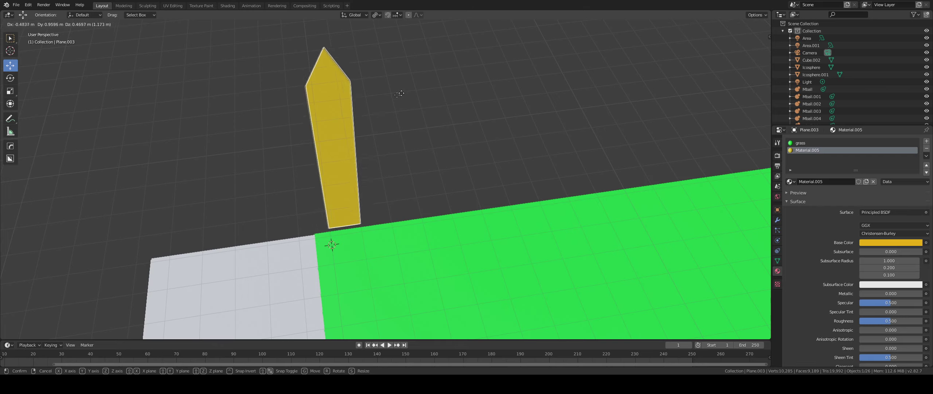
right_click(400, 93)
scroll(390, 157, down, 6)
middle_drag(351, 217, 352, 193)
scroll(358, 193, down, 3)
scroll(359, 193, up, 6)
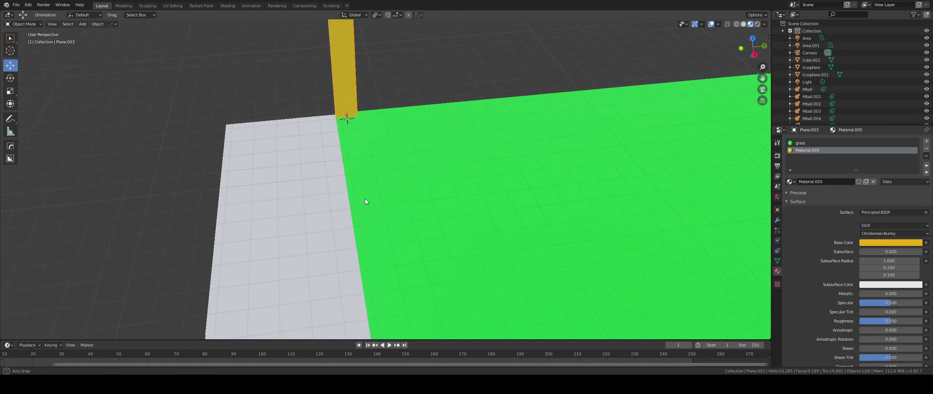
shift+middle_drag(356, 190, 366, 299)
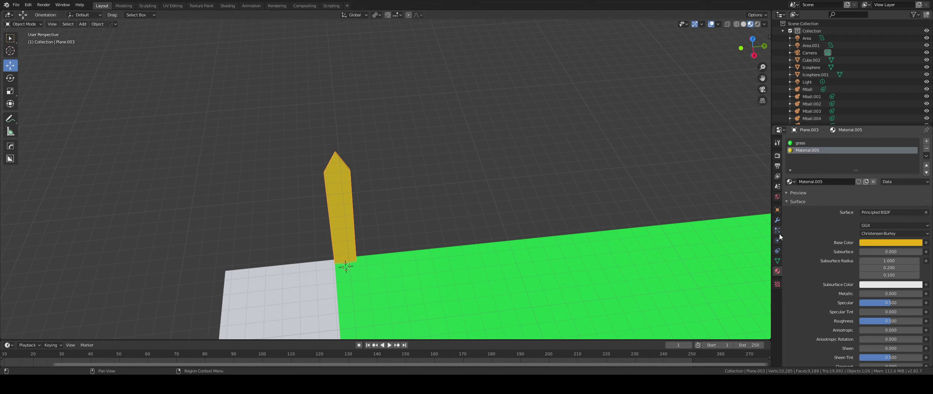
Add an Array modifier to the yellow picket
click(777, 220)
click(830, 142)
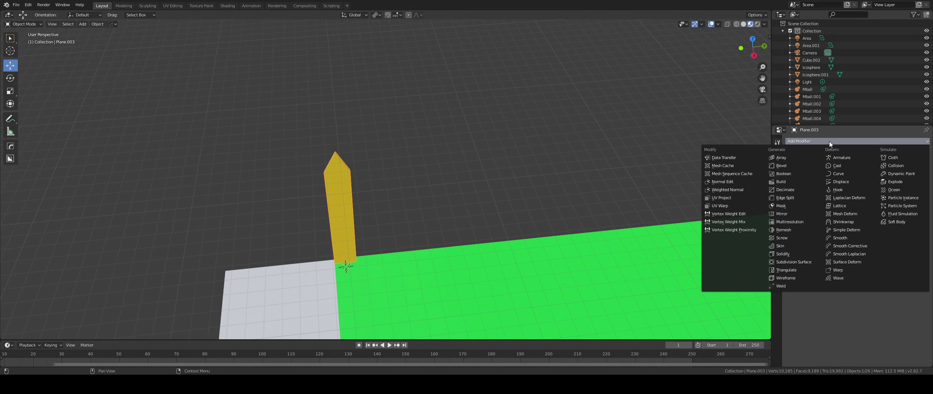
click(788, 158)
scroll(659, 204, down, 5)
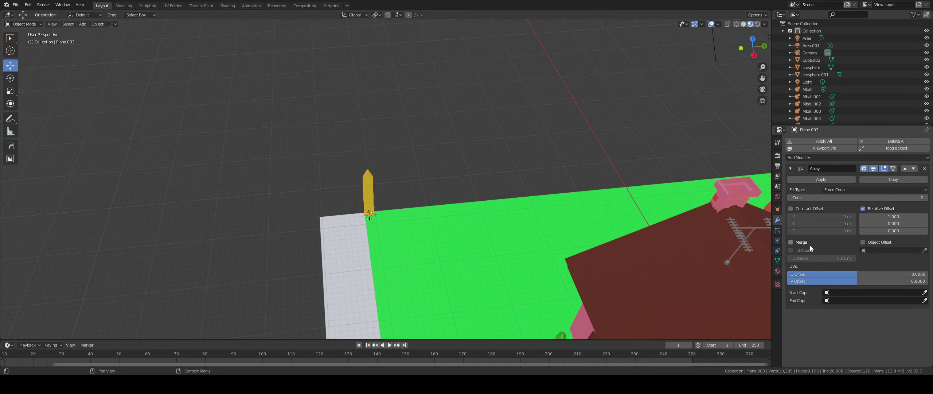
Set the array's relative offset to 0 in X and 2.4 in Y
drag(875, 220, 893, 223)
click(897, 217)
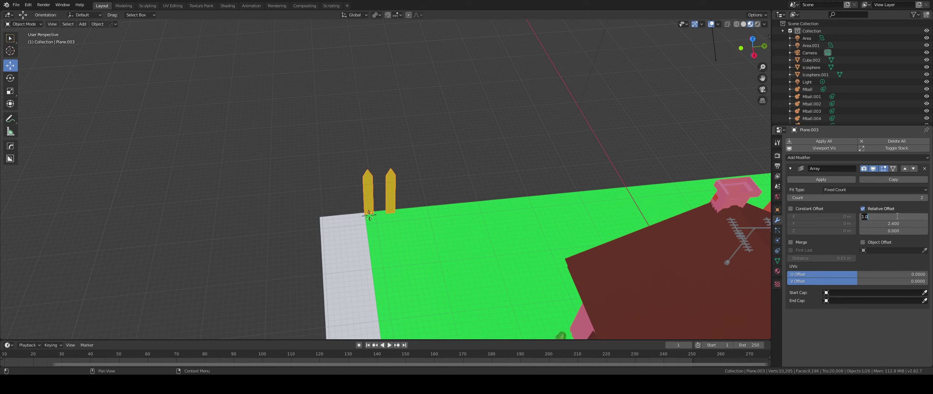
text(0)
key(Return)
click(894, 223)
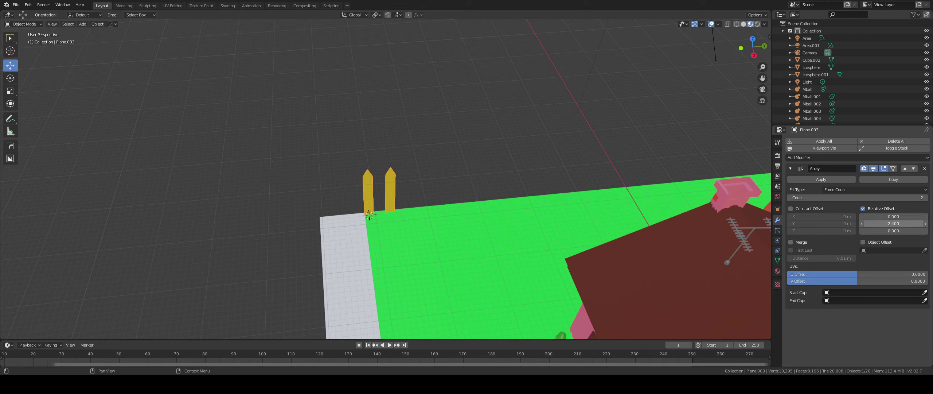
text(2.4)
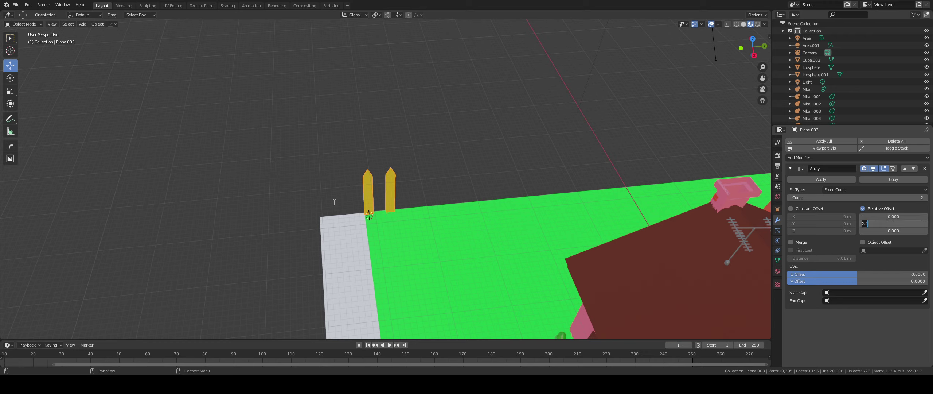
key(Return)
Narrow the gap between the arrayed pickets by setting the relative offset in Y to 1.05
scroll(398, 199, up, 8)
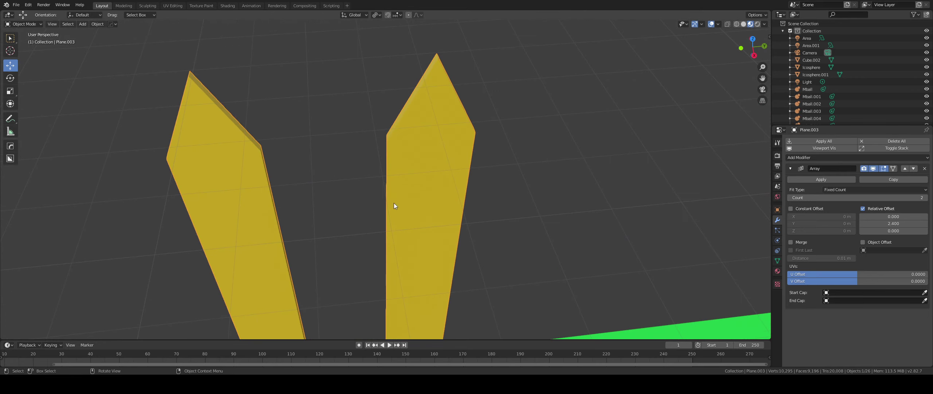
drag(894, 223, 831, 224)
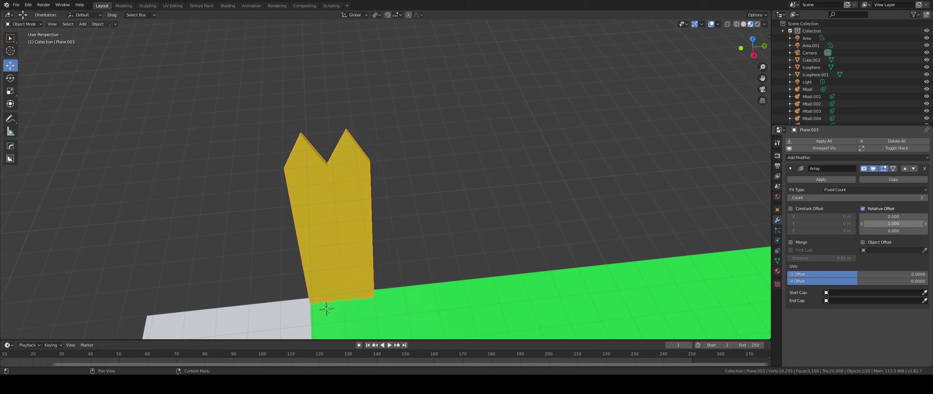
click(925, 223)
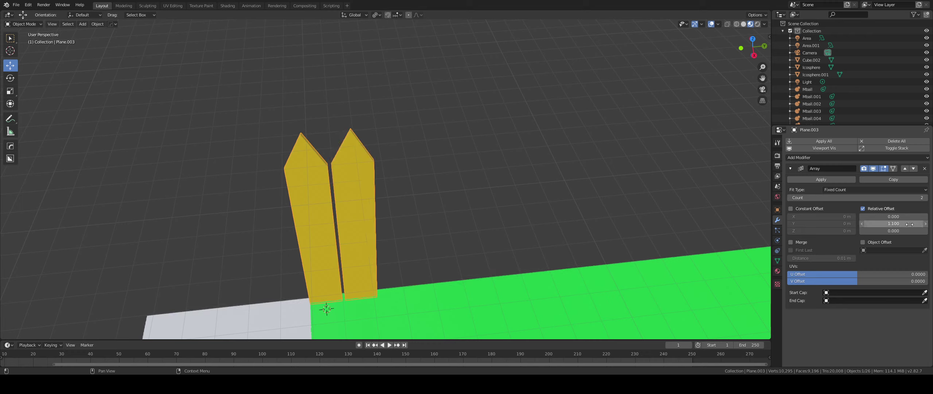
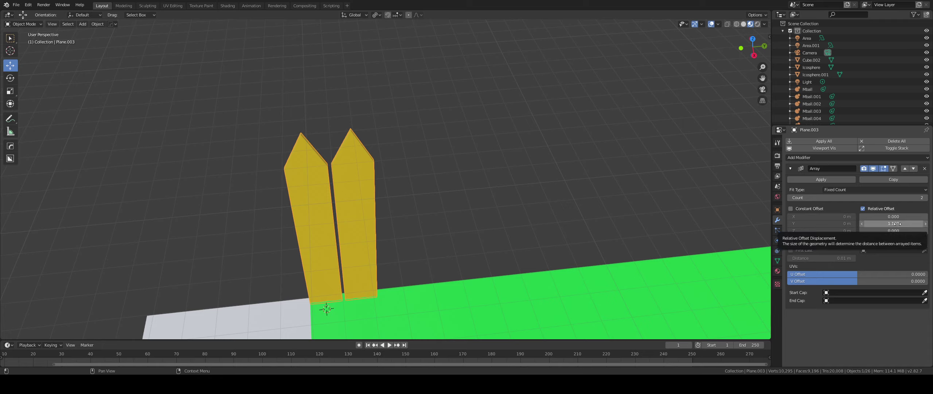
click(902, 224)
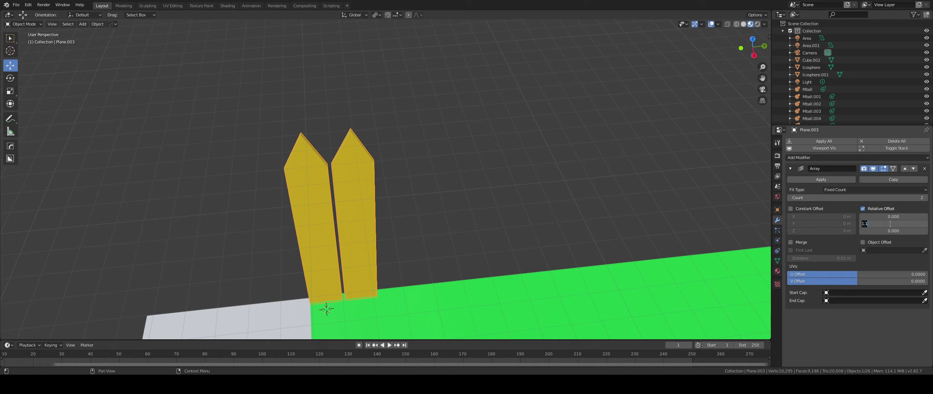
text(1.05)
key(Return)
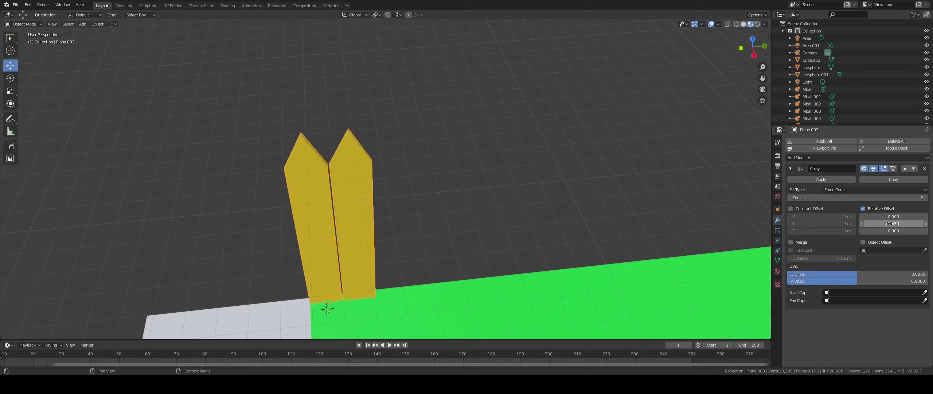
Raise the array count to 48 so the pickets run along the lawn's whole back edge
scroll(589, 181, down, 3)
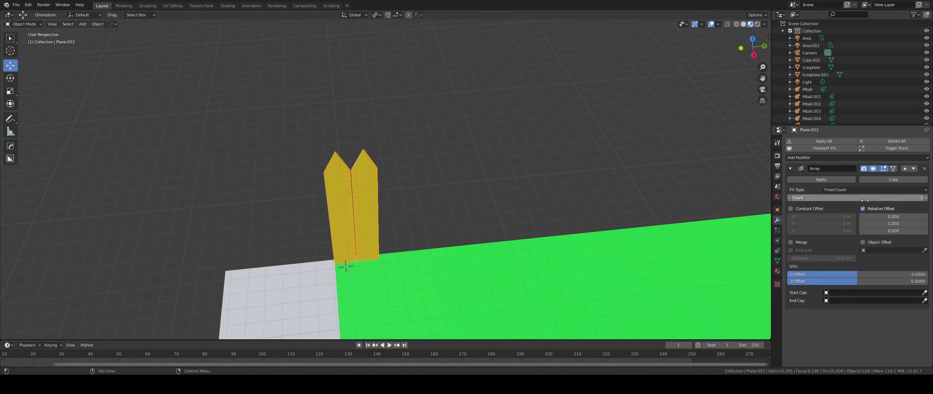
scroll(710, 191, down, 8)
middle_drag(599, 213, 592, 219)
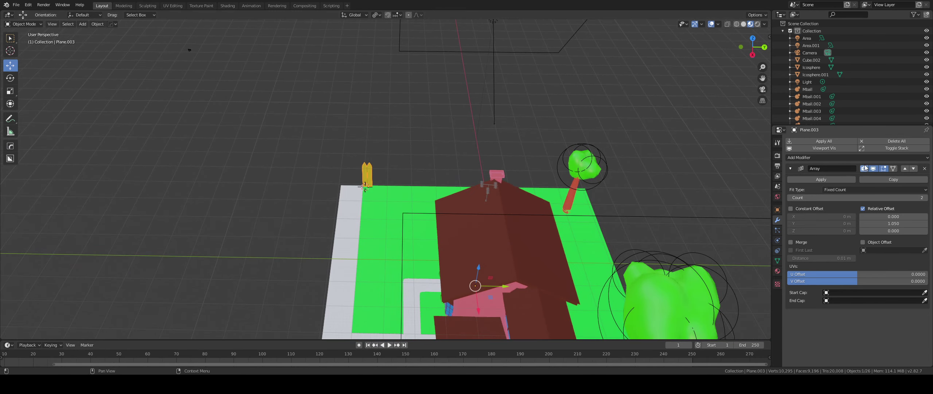
click(926, 198)
click(927, 198)
click(927, 197)
click(927, 198)
click(927, 198)
click(927, 198)
click(927, 198)
click(927, 198)
drag(932, 200, 928, 198)
click(927, 196)
click(927, 196)
click(927, 196)
click(927, 195)
click(927, 196)
click(927, 195)
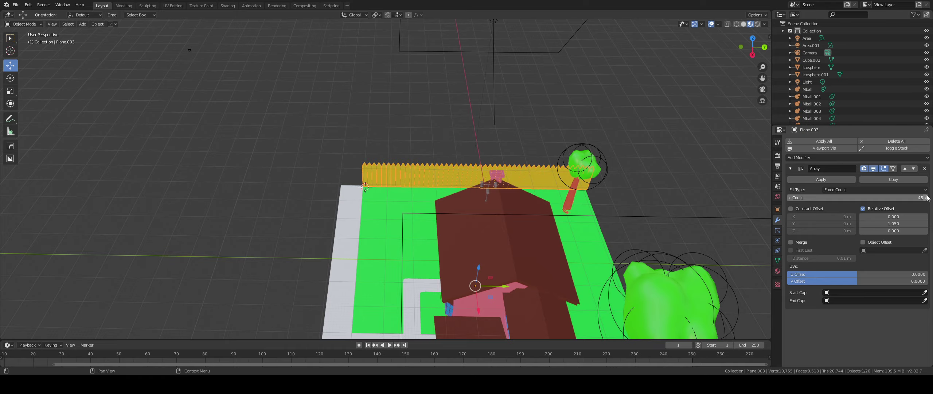
Reduce the array count to 47 so the fence does not overhang the lawn's far back corner
scroll(596, 188, up, 6)
shift+middle_drag(640, 209, 291, 178)
scroll(478, 200, up, 2)
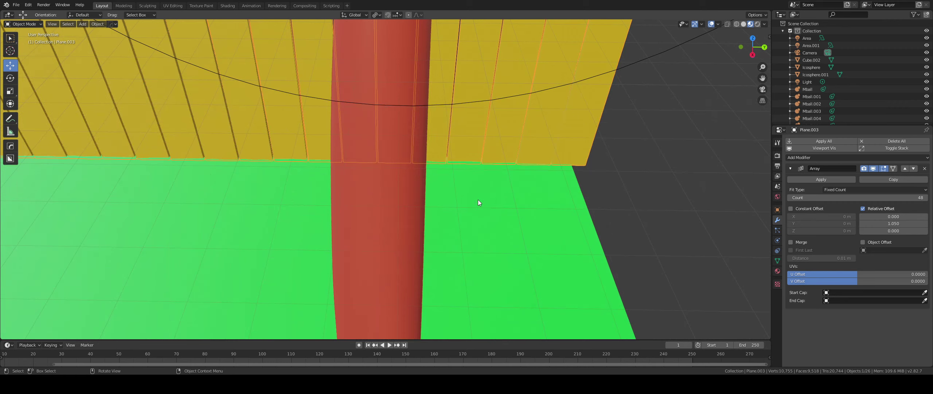
scroll(479, 199, down, 4)
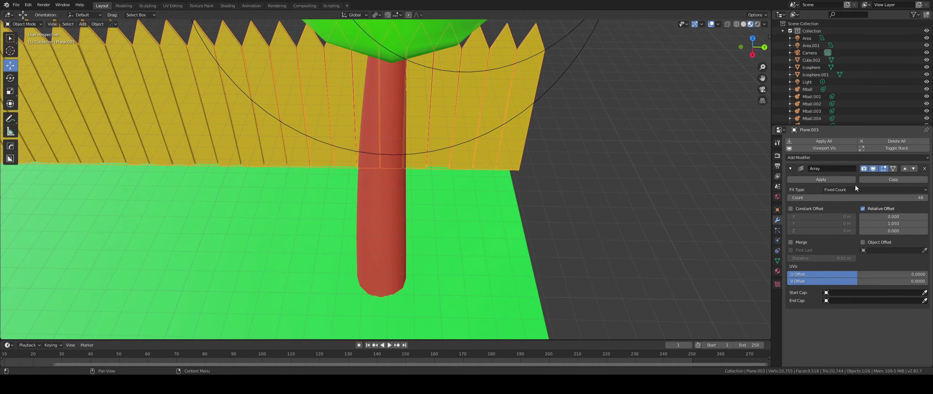
click(789, 197)
scroll(465, 148, down, 5)
middle_drag(464, 144, 392, 199)
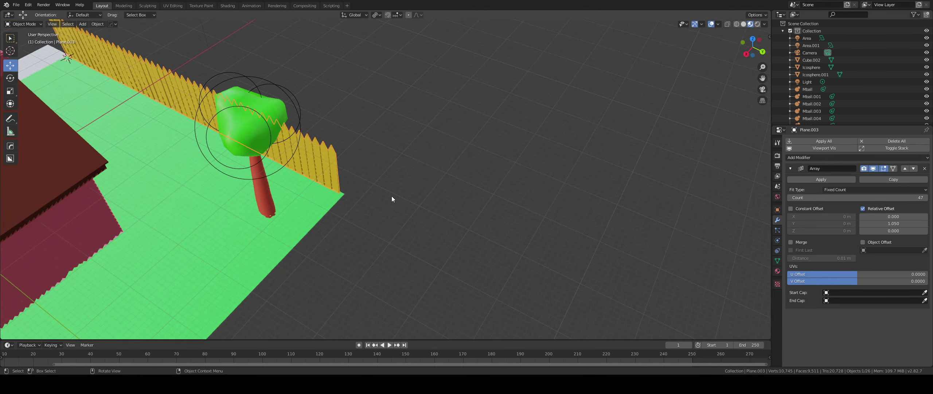
Apply the Array modifier to the picket fence
click(821, 179)
scroll(313, 173, down, 5)
middle_drag(315, 173, 174, 194)
scroll(336, 167, up, 3)
middle_drag(198, 228, 468, 210)
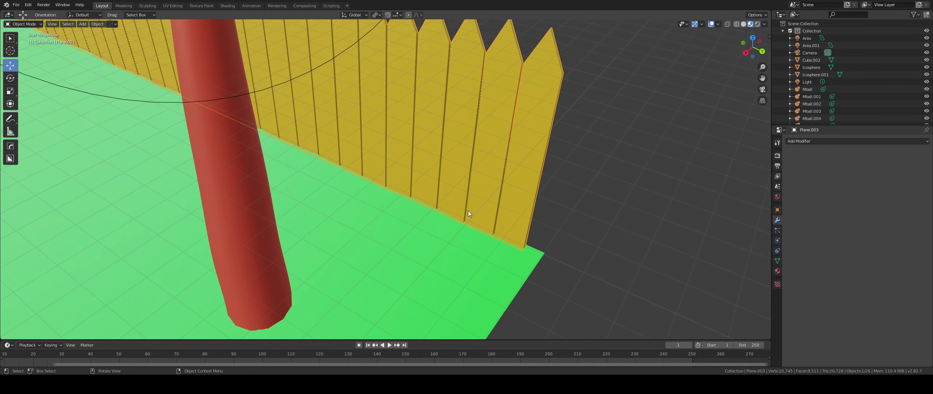
In the fence mesh, select only the last picket at the far back corner and duplicate it in place
key(Tab)
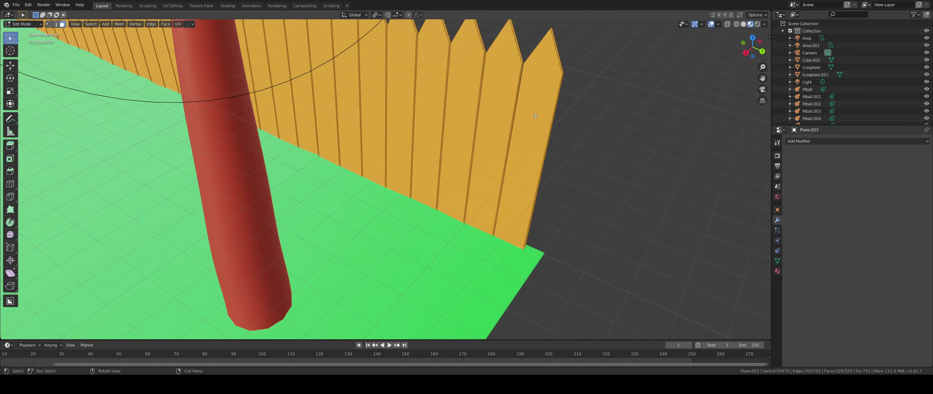
key(alt+a)
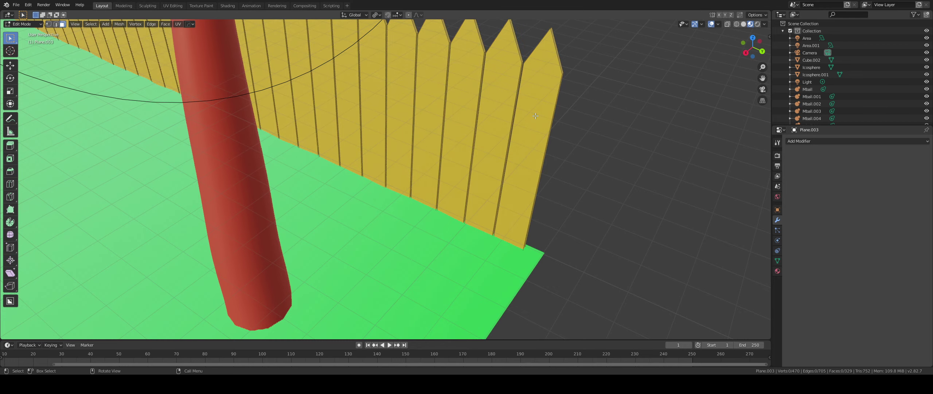
key(l)
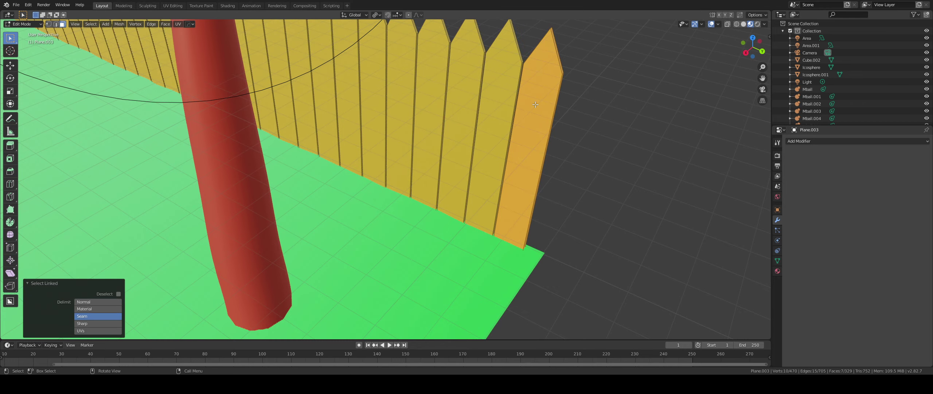
scroll(556, 198, down, 3)
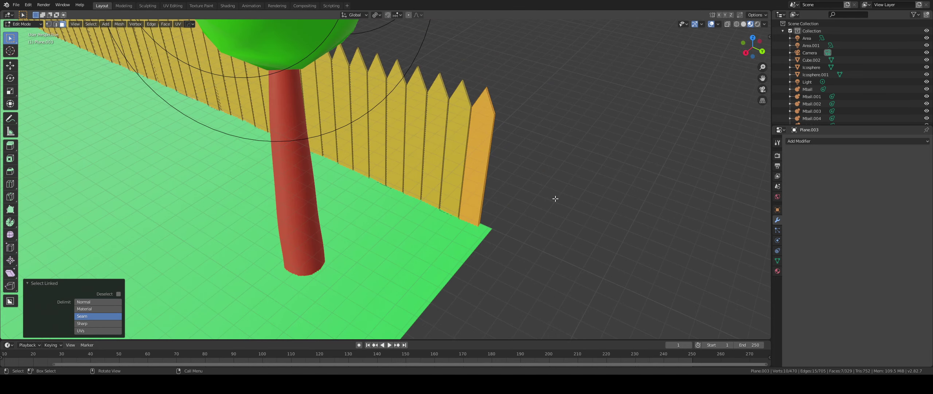
key(shift+d)
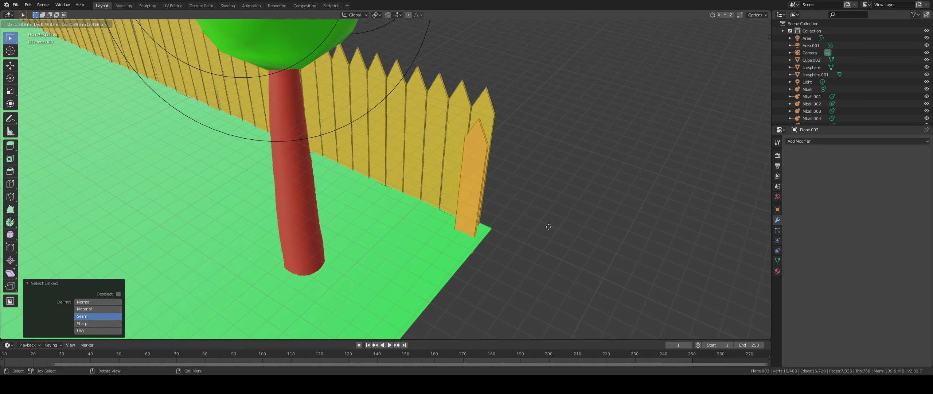
key(Escape)
Move the duplicated picket 2.16 m along the X axis, away from the finished fence row
middle_drag(569, 233, 493, 246)
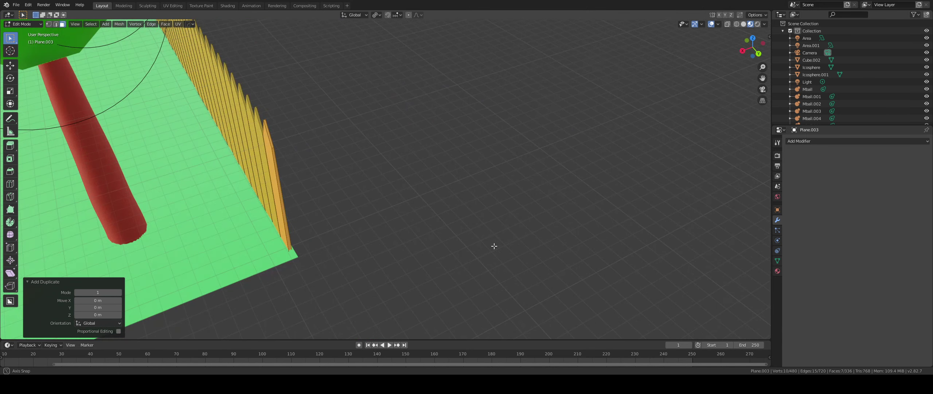
key(shift+space)
key(s)
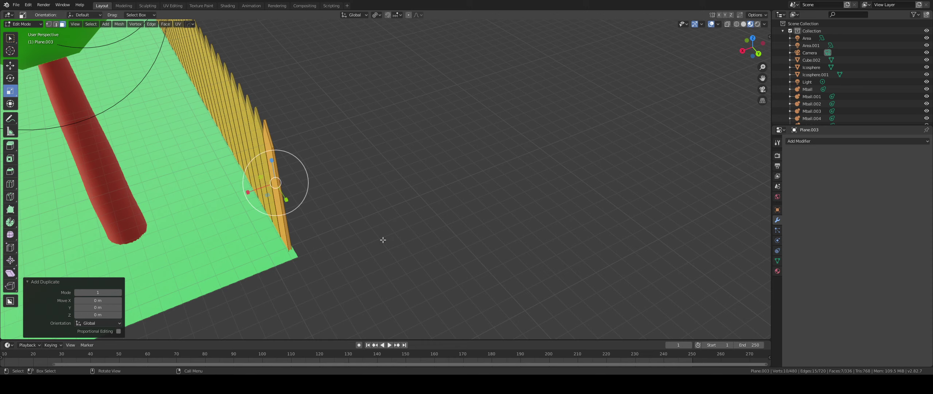
key(g)
key(Escape)
key(shift+space)
key(m)
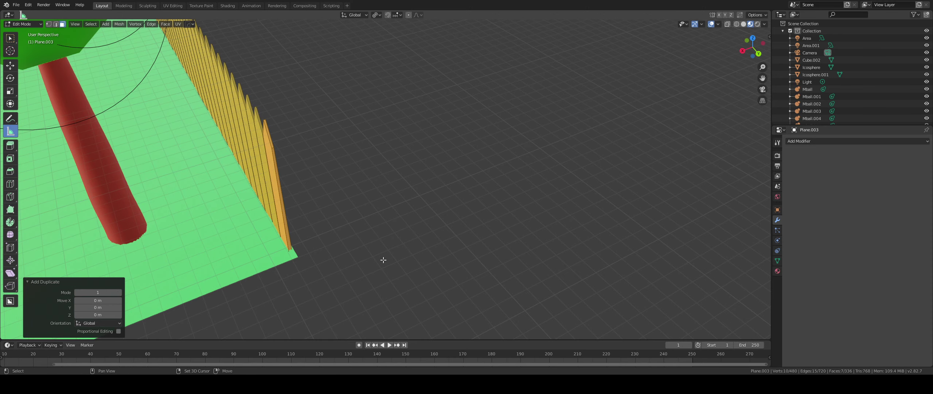
key(shift+space)
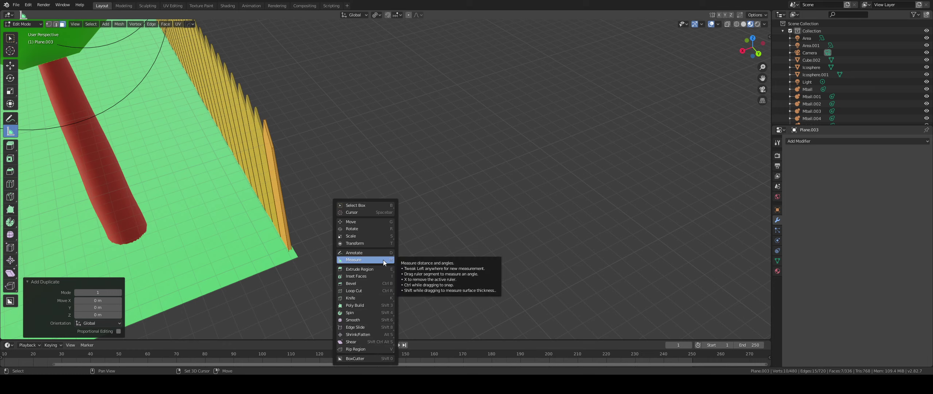
key(g)
drag(280, 198, 242, 211)
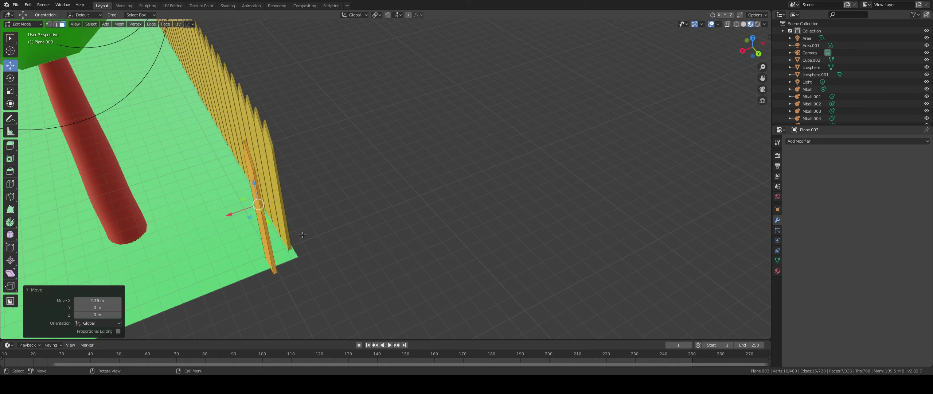
Rotate the duplicated picket 90° around the global Z axis so it stands perpendicular to the fence row
key(r)
text(z)
text(90)
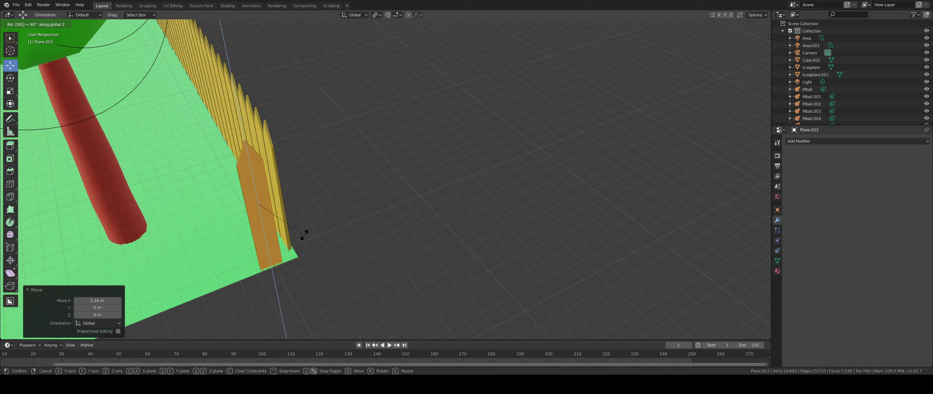
key(Return)
middle_drag(306, 234, 381, 227)
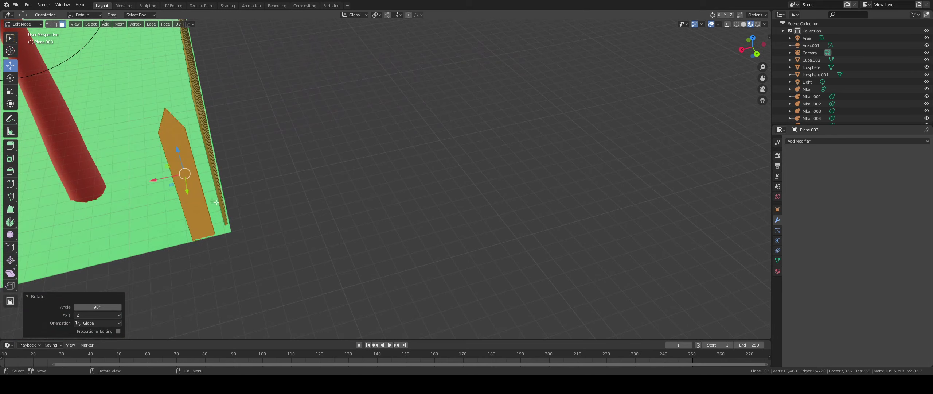
Shift the rotated picket along X and Y toward the lawn's corner, including a 0.212 m move along Y
scroll(216, 200, up, 2)
drag(48, 174, 75, 171)
middle_drag(69, 172, 186, 237)
scroll(84, 203, down, 3)
middle_drag(185, 237, 192, 231)
drag(388, 281, 385, 277)
key(KP_7)
scroll(434, 235, down, 3)
scroll(473, 161, up, 3)
shift+middle_drag(489, 122, 320, 287)
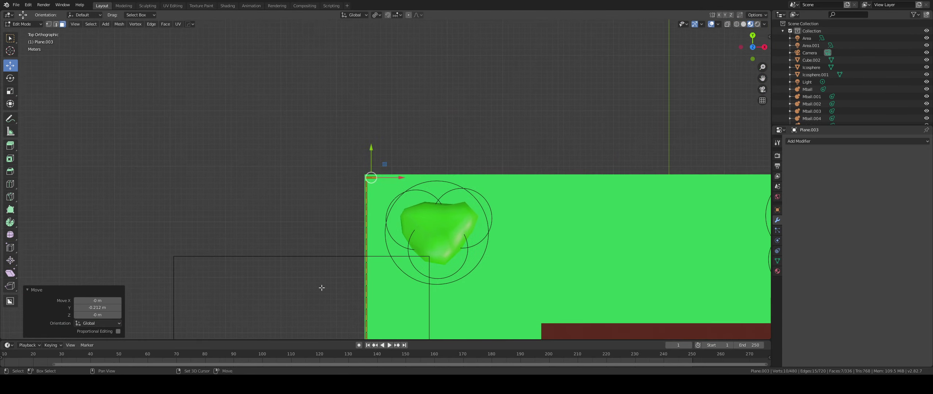
scroll(321, 286, up, 11)
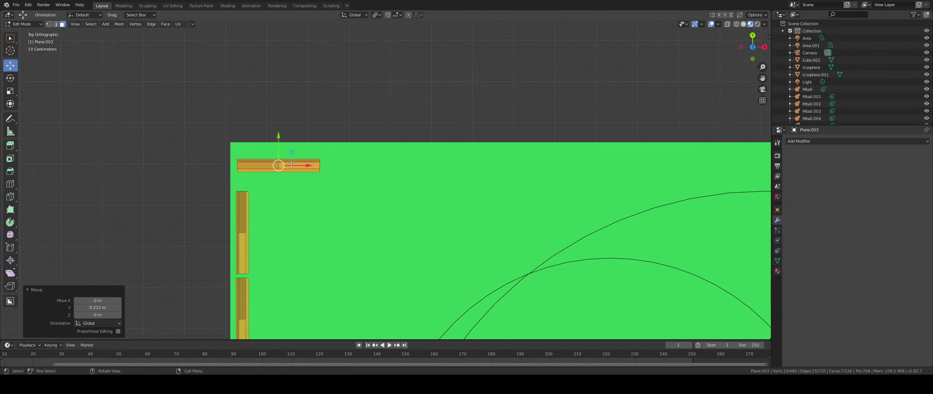
drag(300, 165, 310, 164)
Select the whole rotated picket and move it -0.212 m in X and -0.442 m in Y to butt against the fence end
click(236, 206)
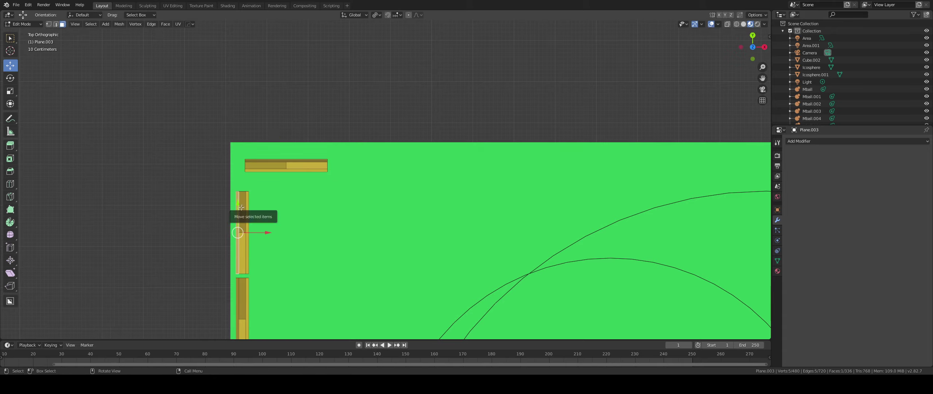
click(297, 167)
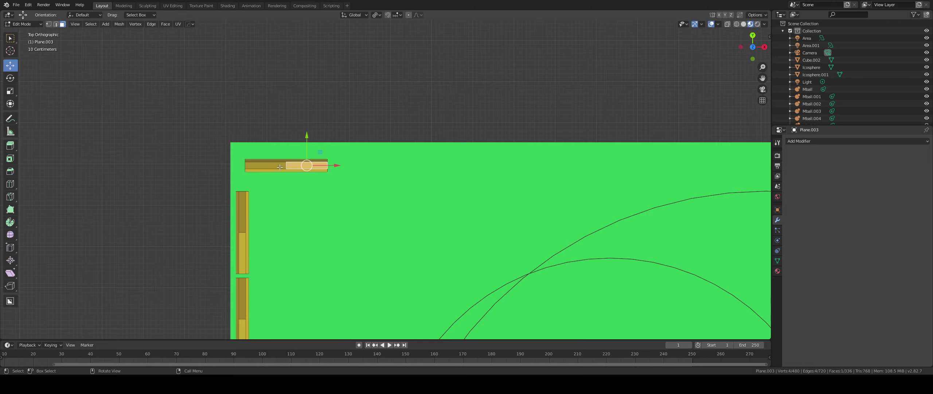
key(Tab)
key(Tab)
key(l)
drag(305, 170, 300, 162)
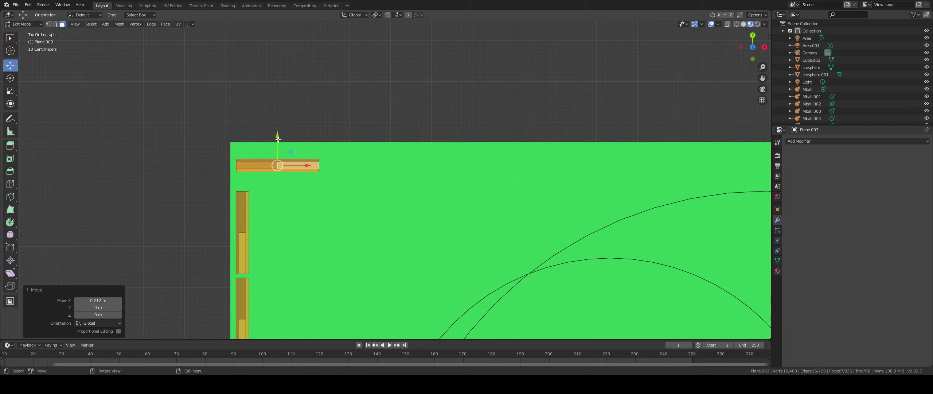
drag(277, 137, 276, 157)
scroll(308, 209, down, 2)
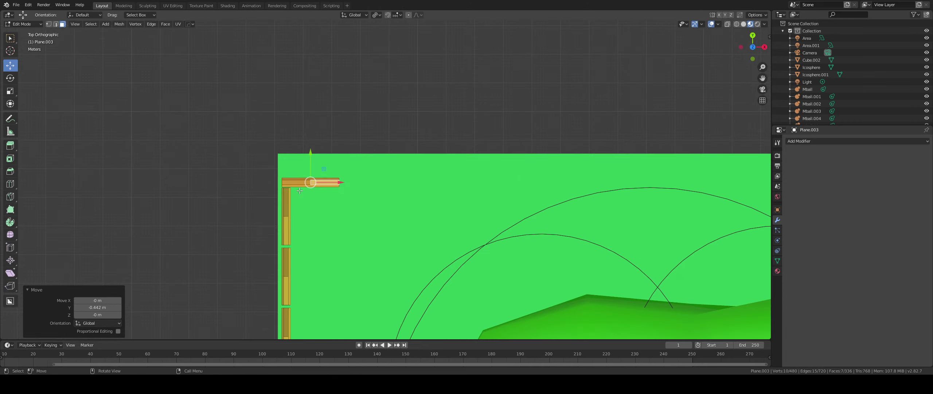
Separate the rotated corner picket from the fence mesh and select it as its own object
key(l)
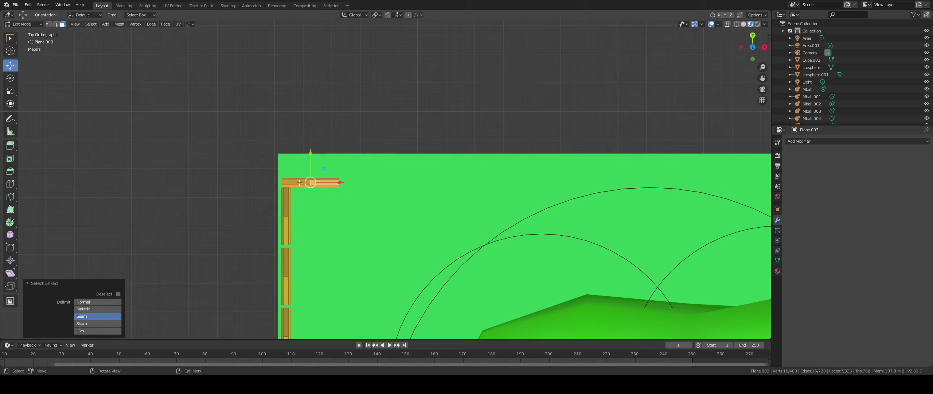
middle_drag(299, 183, 318, 163)
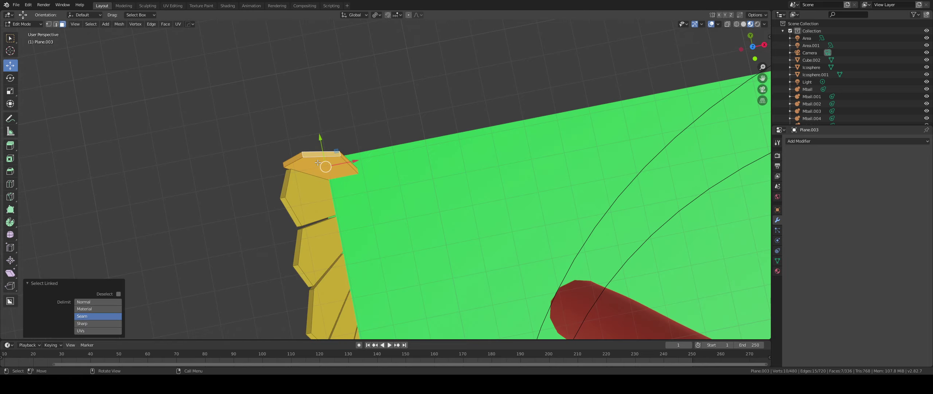
key(x)
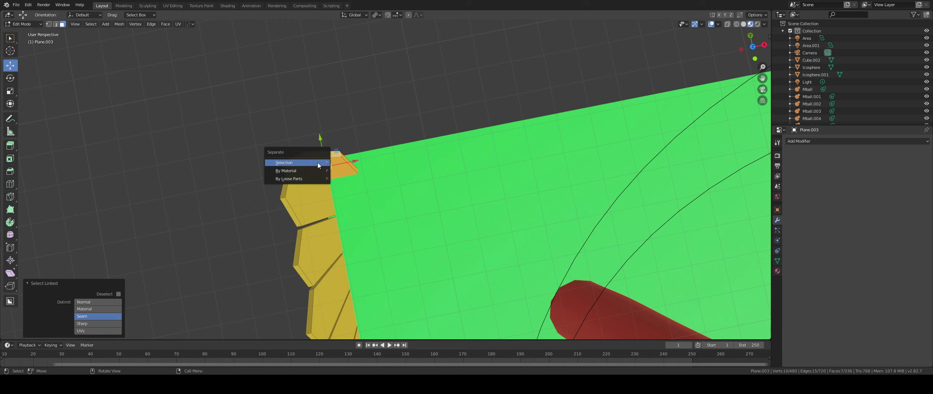
click(318, 162)
key(Tab)
click(317, 162)
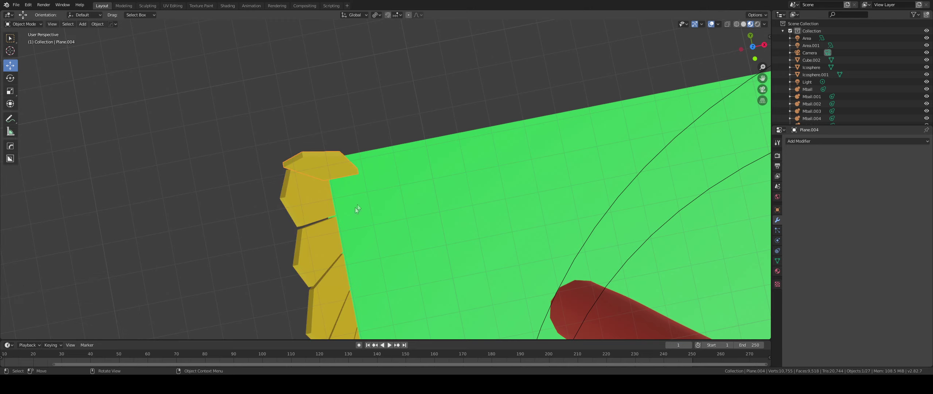
Add an Array modifier to the separated picket with a relative X offset of 1.05
scroll(354, 210, down, 4)
mouse_move(314, 218)
middle_down()
mouse_move(305, 204)
mouse_move(327, 181)
mouse_move(352, 254)
mouse_move(330, 237)
mouse_move(341, 230)
mouse_move(319, 230)
mouse_move(327, 226)
middle_up()
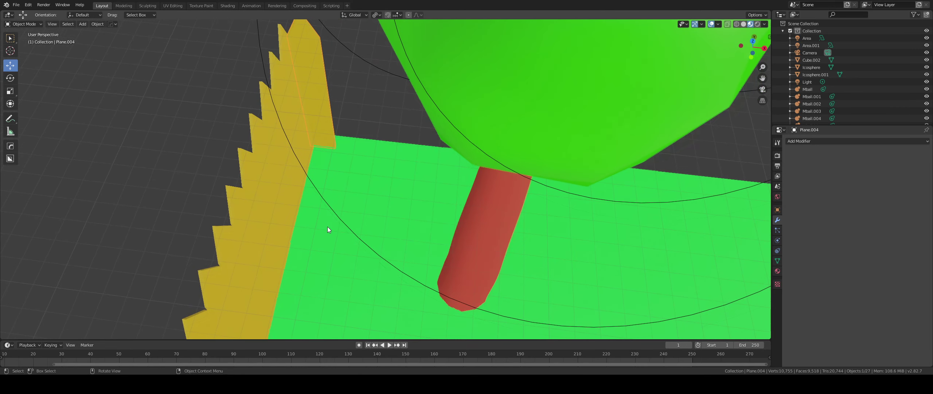
click(839, 142)
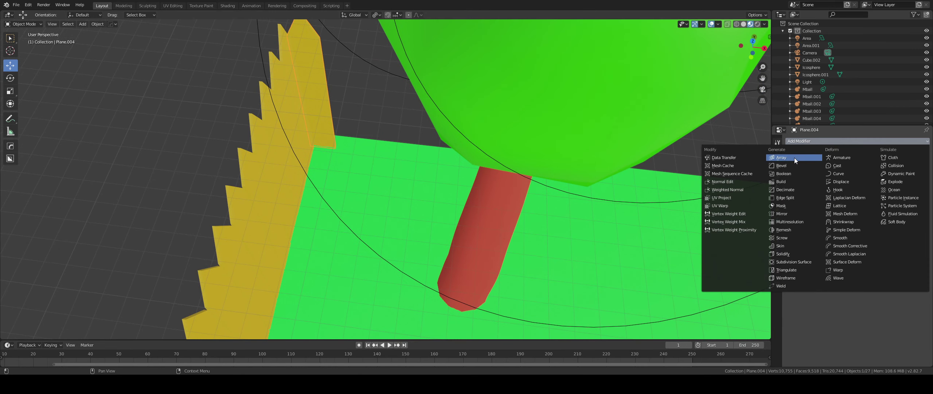
click(794, 157)
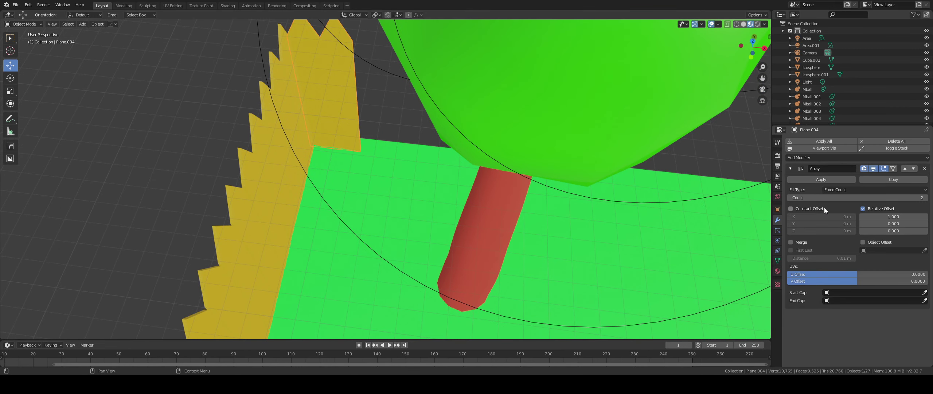
scroll(320, 134, down, 2)
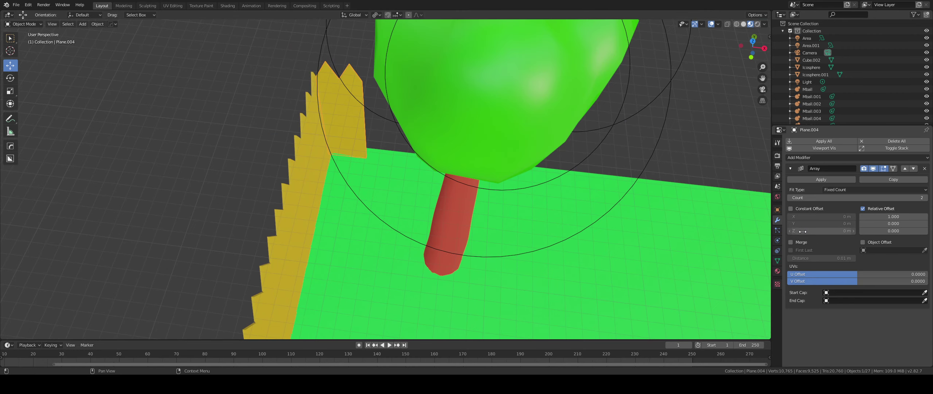
click(892, 217)
text(1.0)
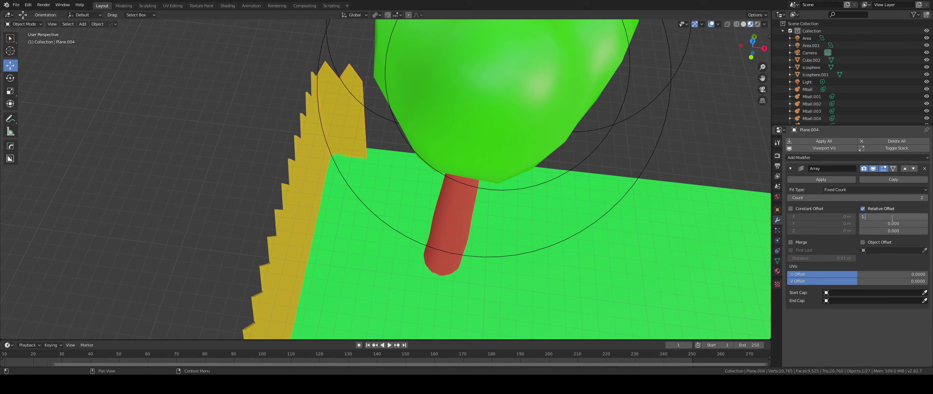
text(5)
key(Return)
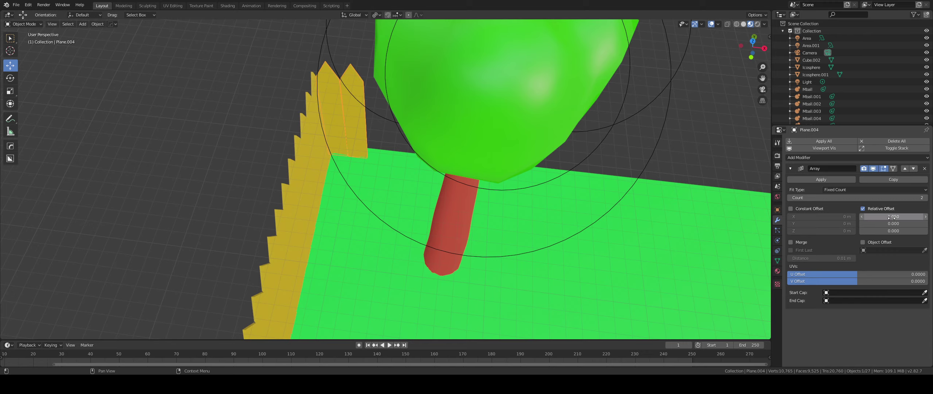
scroll(499, 172, down, 3)
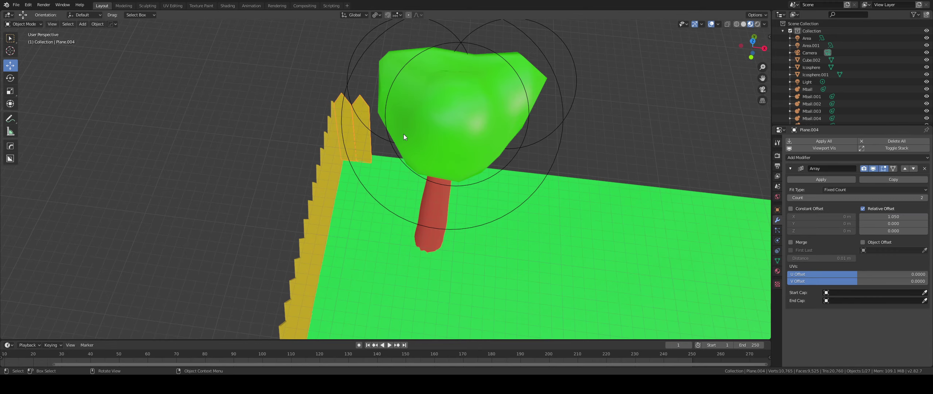
Raise the array count to 52 so the pickets run along the lawn edge behind the house to the far corner
drag(927, 199, 932, 199)
click(927, 197)
click(927, 197)
click(927, 197)
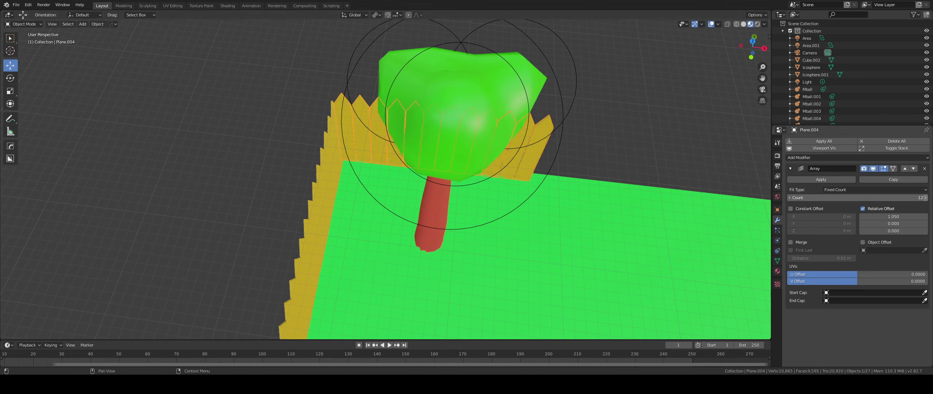
click(927, 197)
click(927, 197)
click(927, 196)
click(928, 196)
drag(928, 197, 929, 197)
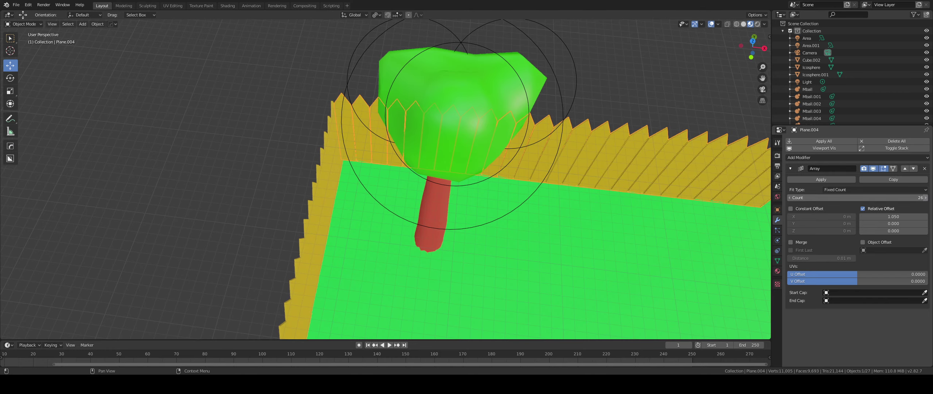
click(926, 197)
scroll(624, 222, down, 7)
middle_drag(619, 218, 521, 196)
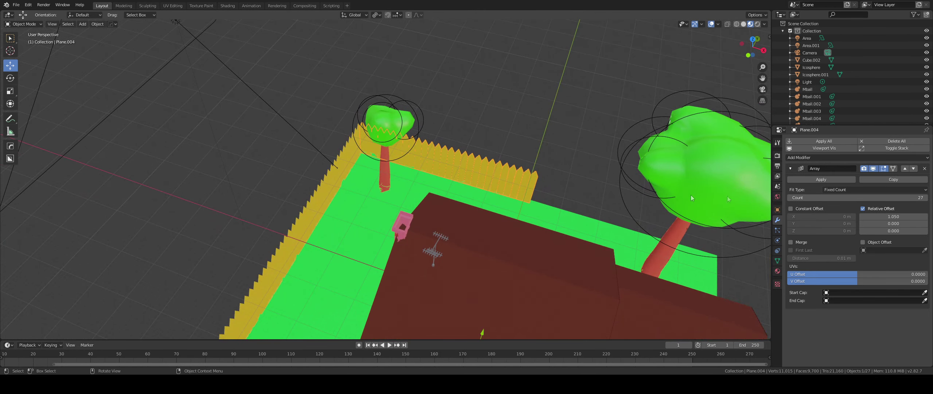
click(928, 198)
click(927, 197)
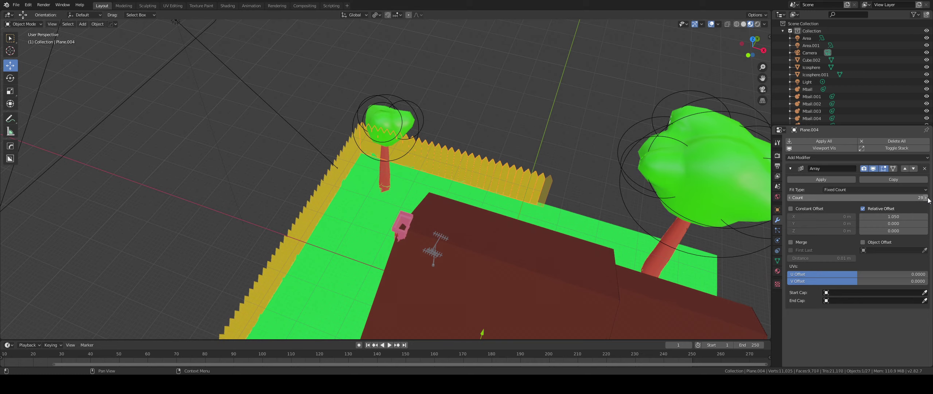
click(927, 197)
click(928, 197)
click(928, 198)
click(928, 198)
click(928, 197)
click(927, 198)
click(928, 198)
click(928, 198)
click(927, 198)
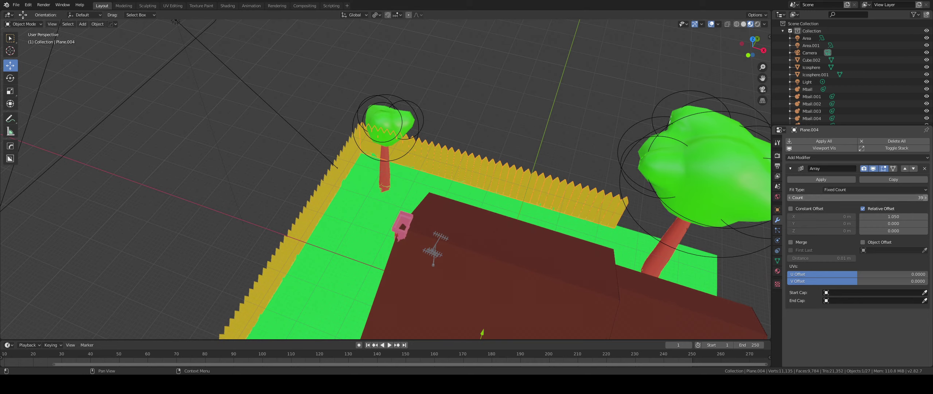
click(928, 197)
click(928, 198)
click(928, 198)
click(928, 198)
click(927, 198)
click(927, 197)
click(927, 198)
click(927, 197)
click(927, 198)
click(927, 198)
click(926, 198)
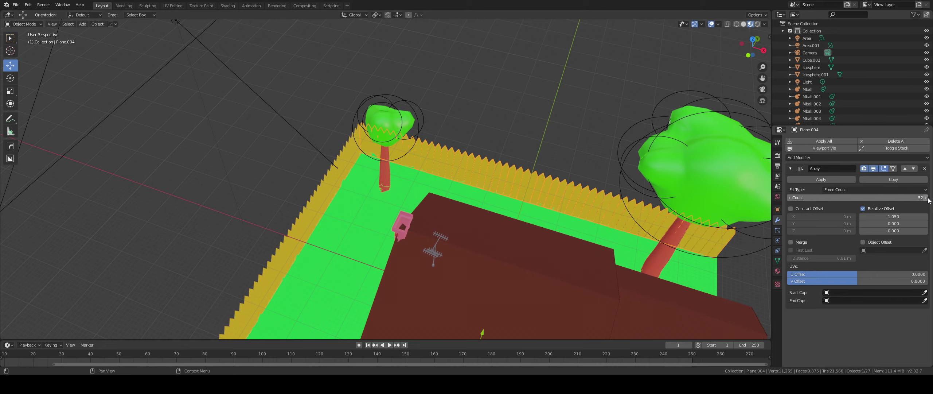
Examine both fence sides around the house and the lawn edge beside the garage that is still unfenced
scroll(740, 234, down, 3)
middle_drag(569, 230, 593, 199)
scroll(581, 200, up, 5)
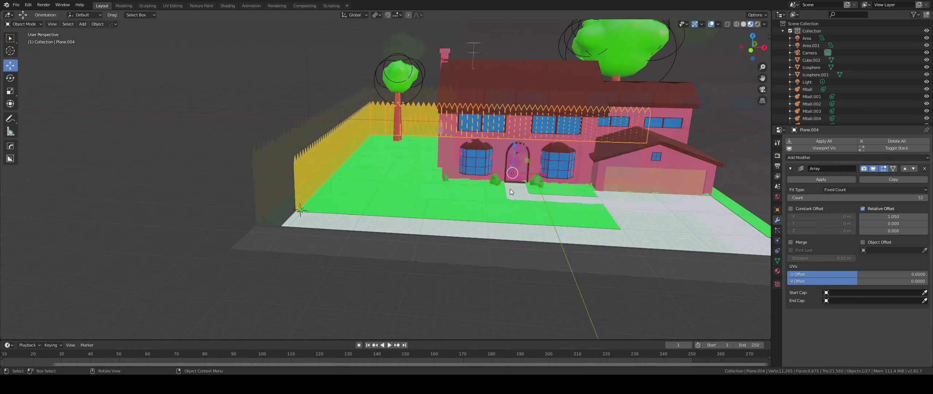
scroll(510, 188, down, 3)
scroll(526, 187, up, 2)
mouse_move(583, 202)
middle_down()
mouse_move(602, 199)
mouse_move(588, 198)
middle_up()
scroll(590, 195, down, 3)
mouse_move(656, 190)
middle_down()
mouse_move(627, 195)
mouse_move(650, 189)
middle_up()
scroll(621, 179, up, 5)
mouse_move(551, 140)
middle_down()
mouse_move(550, 160)
mouse_move(547, 145)
mouse_move(541, 156)
mouse_move(547, 146)
mouse_move(535, 144)
middle_up()
scroll(541, 156, down, 4)
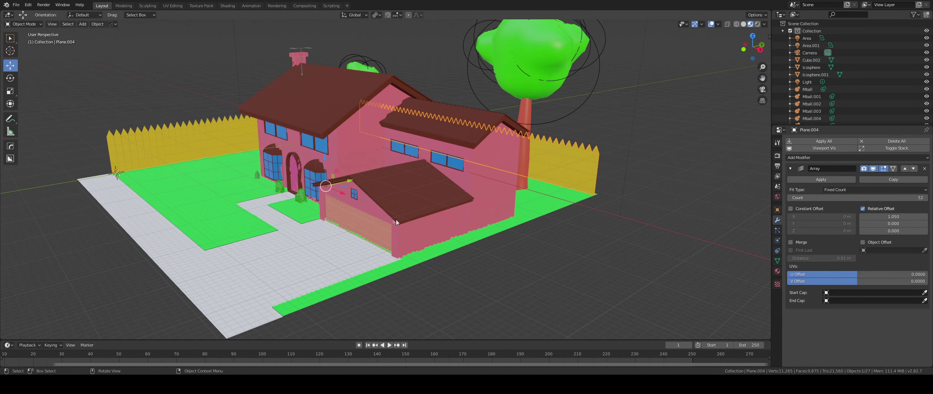
middle_drag(396, 219, 560, 165)
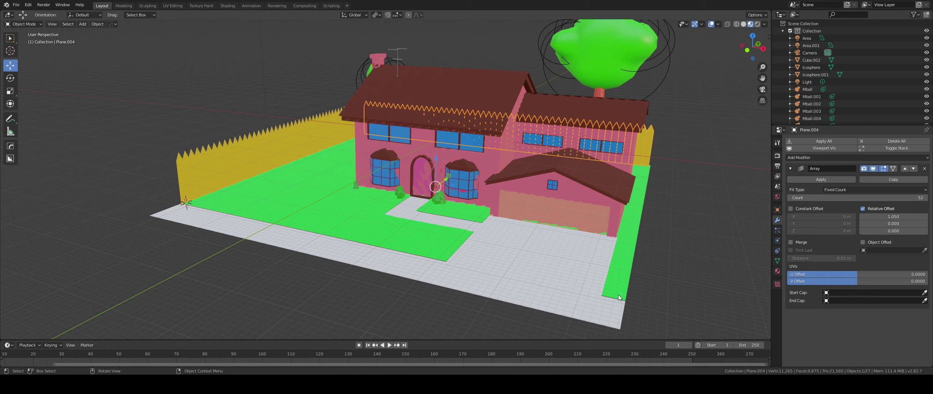
middle_drag(636, 186, 602, 184)
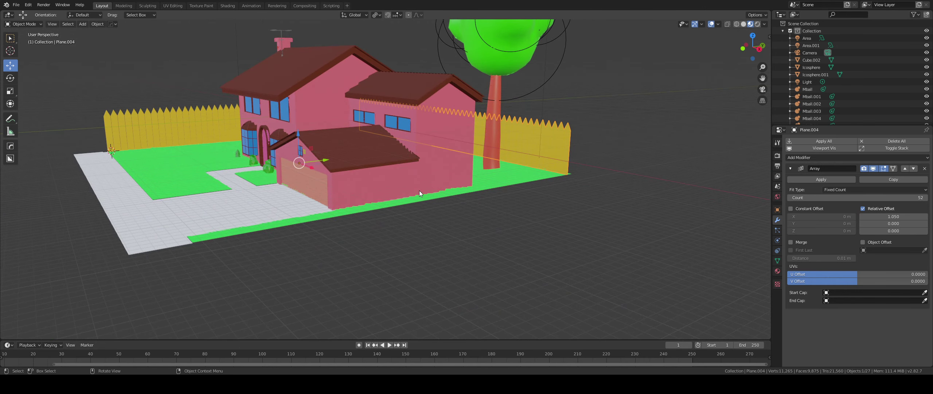
scroll(419, 191, down, 2)
middle_drag(419, 191, 431, 191)
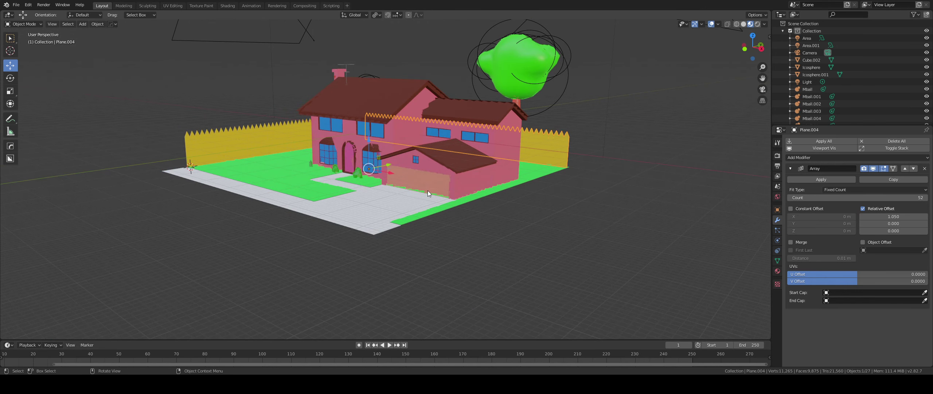
Snap the 3D cursor to the selected front outer face of the grass strip beside the driveway in the lawn mesh
scroll(427, 190, up, 4)
middle_drag(470, 284, 510, 283)
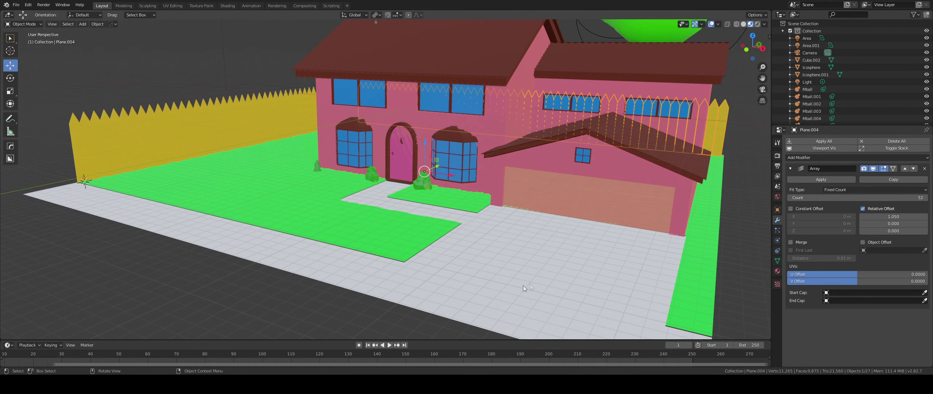
scroll(511, 283, down, 4)
click(437, 210)
scroll(437, 208, down, 2)
scroll(498, 192, up, 5)
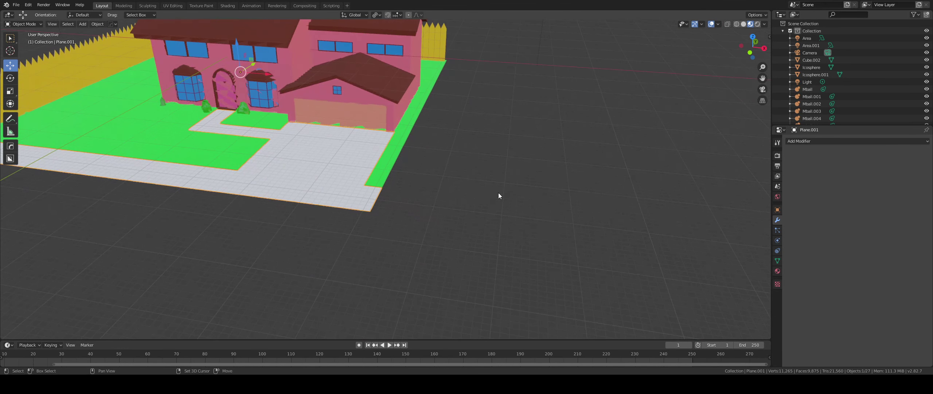
click(370, 176)
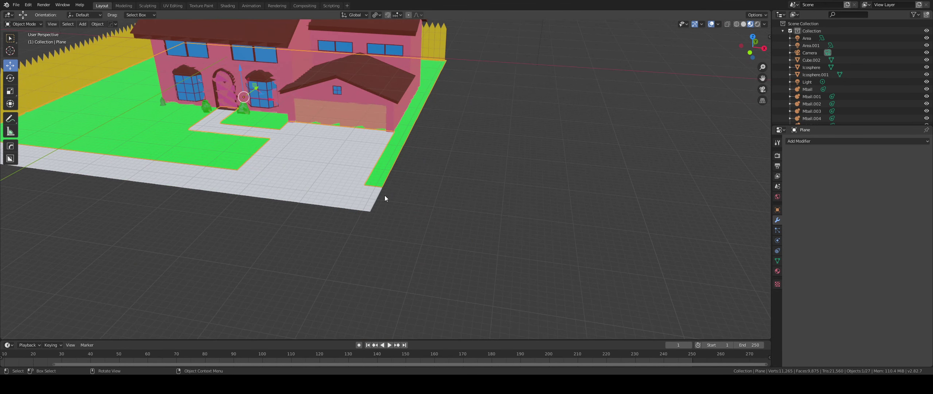
key(Tab)
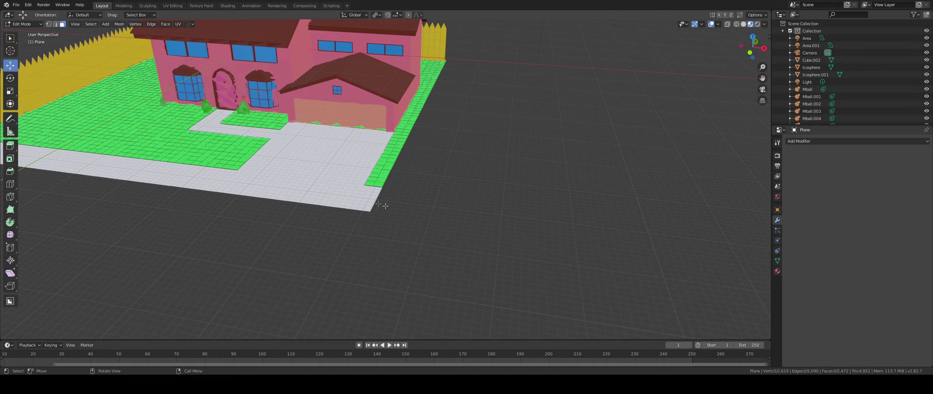
scroll(426, 180, up, 10)
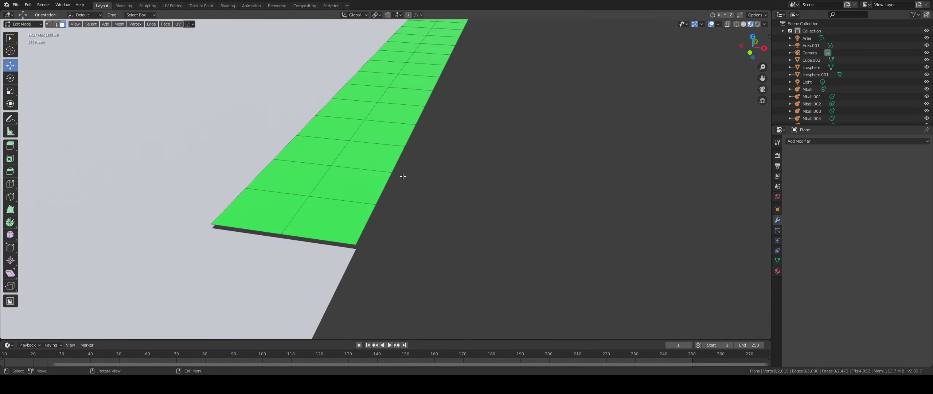
click(356, 211)
scroll(454, 229, down, 8)
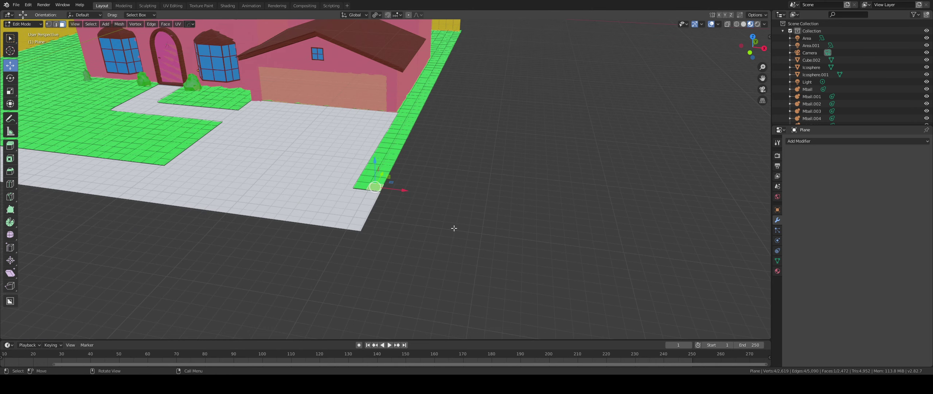
key(shift+s)
click(466, 273)
Add a cube as a separate object at the 3D cursor and raise it about 0.67 m
key(shift+a)
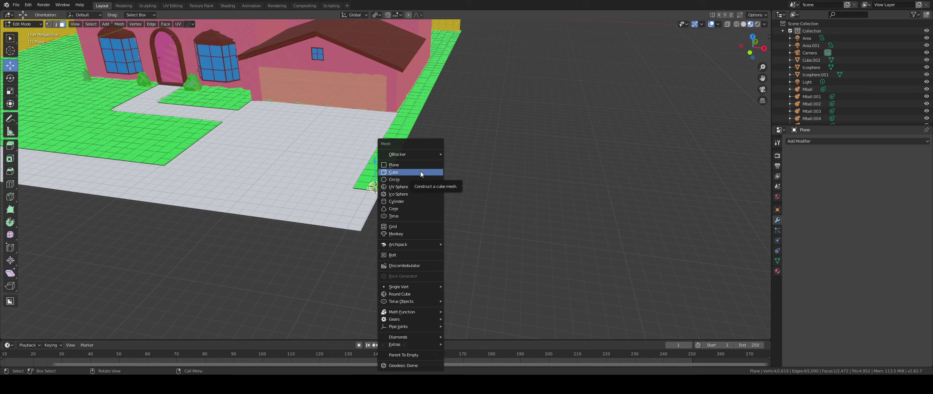
key(Tab)
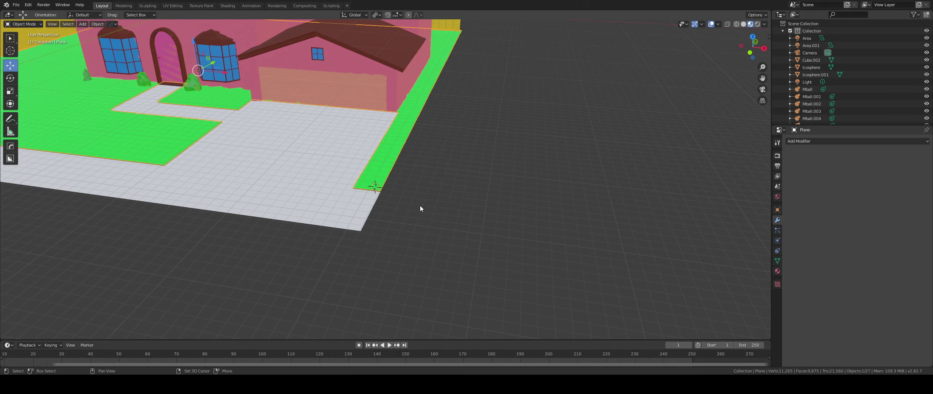
key(shift+a)
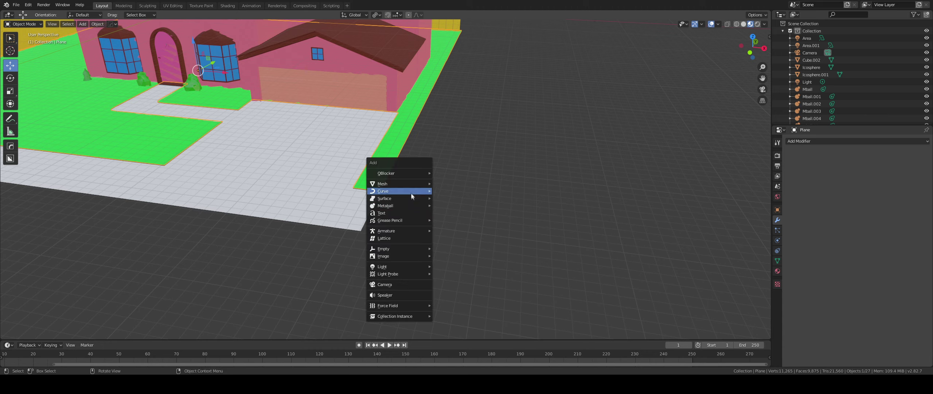
mouse_move(409, 190)
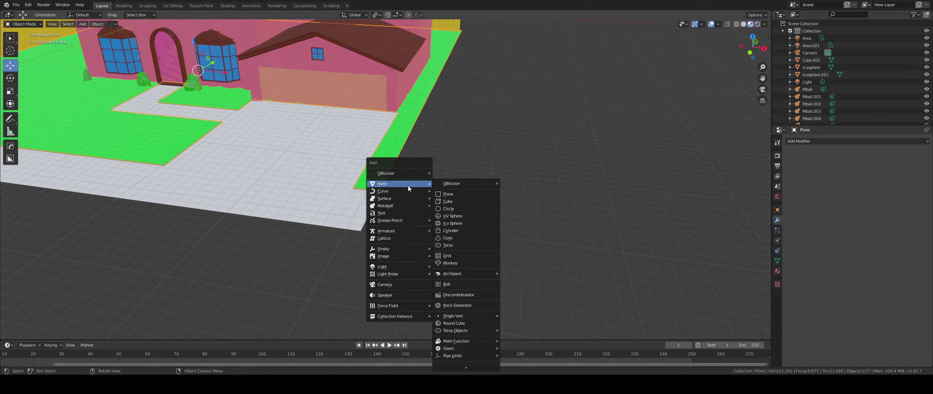
click(448, 202)
middle_drag(427, 179, 392, 177)
scroll(387, 171, down, 5)
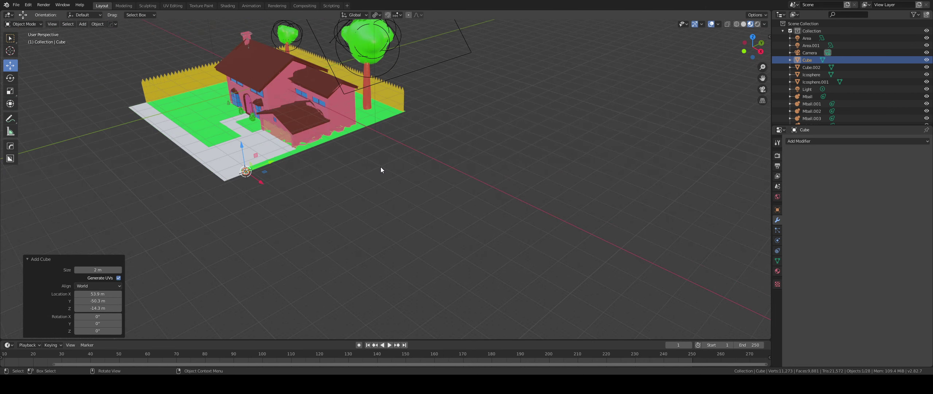
drag(241, 146, 241, 144)
Narrow the cube along X to a scale of 0.6
middle_drag(328, 199, 393, 214)
middle_drag(463, 218, 456, 213)
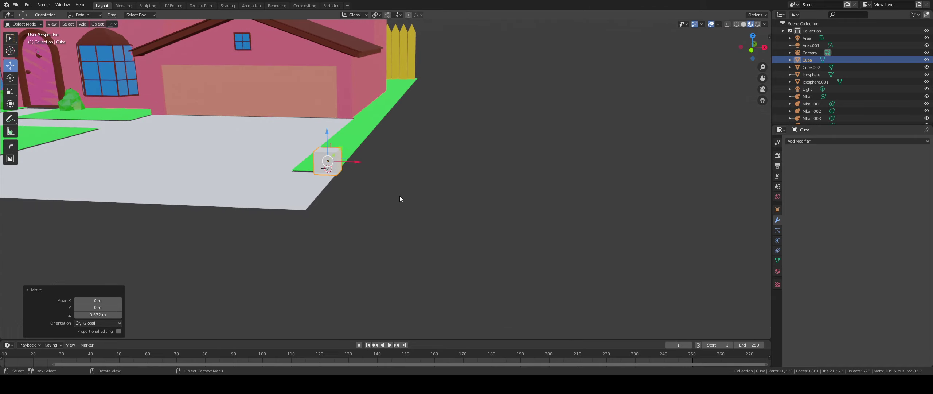
key(s)
key(x)
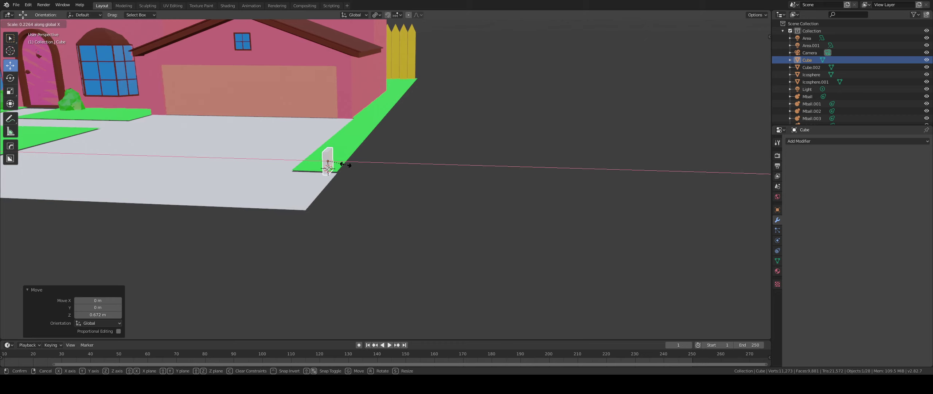
click(371, 182)
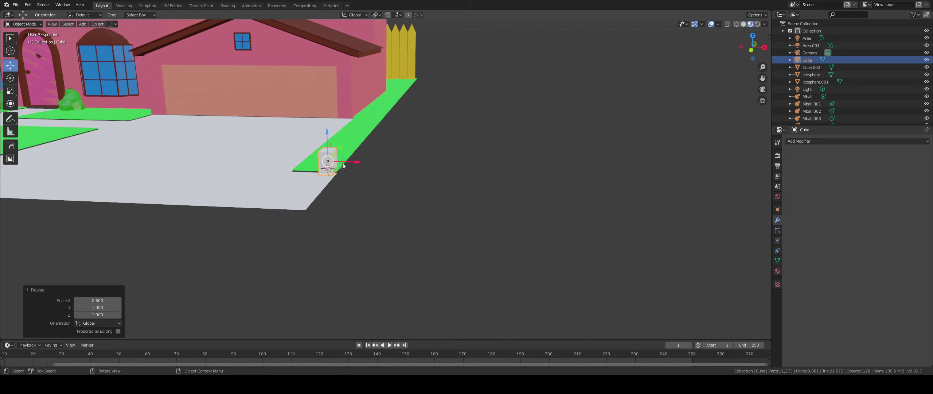
Move the cube about 4.3 m along negative Y, past the end of the grass strip onto the pavement
scroll(360, 201, up, 6)
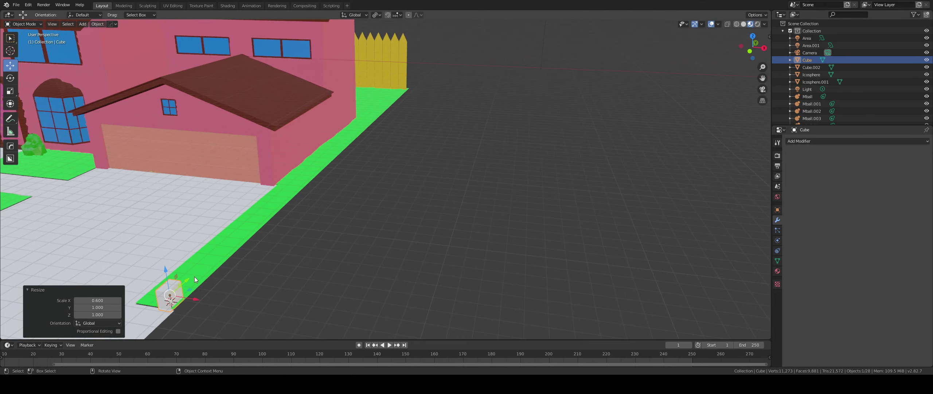
drag(185, 279, 155, 309)
scroll(255, 248, down, 5)
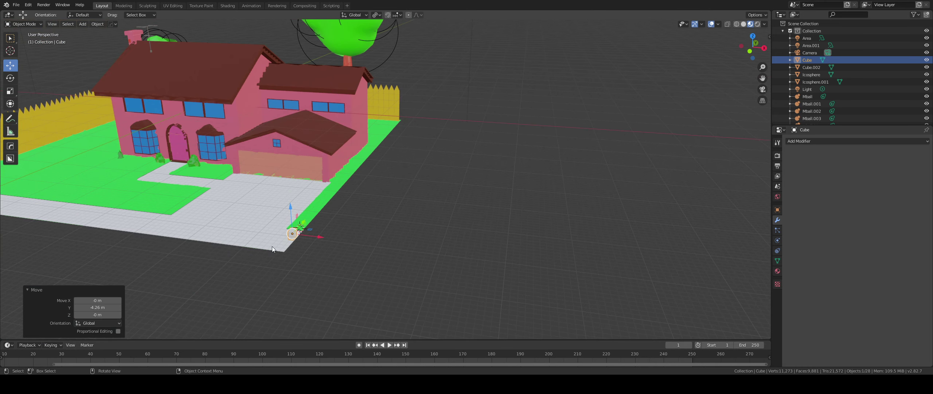
Try to move the cube toward the pavement corner with the Y axis locked, and undo the move
key(g)
key(shift+y)
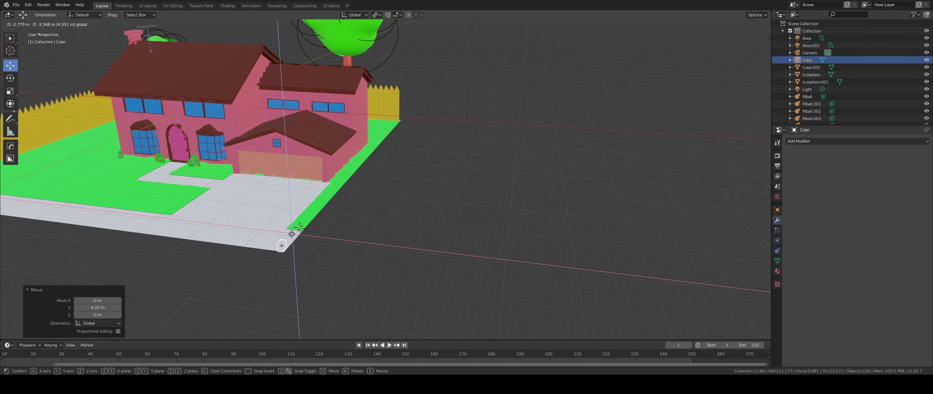
drag(292, 233, 292, 233)
middle_drag(292, 266, 270, 267)
scroll(233, 218, up, 2)
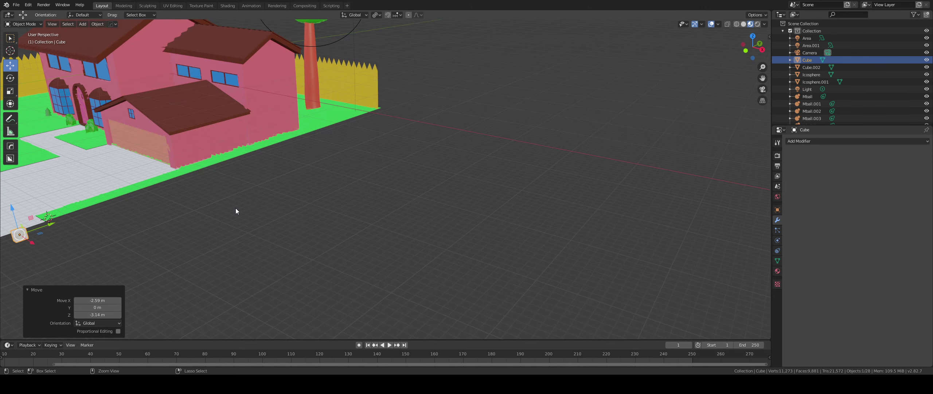
key(ctrl+z)
Move the cube about 5.5 m along negative Y to the pavement's front corner
middle_drag(51, 202, 123, 211)
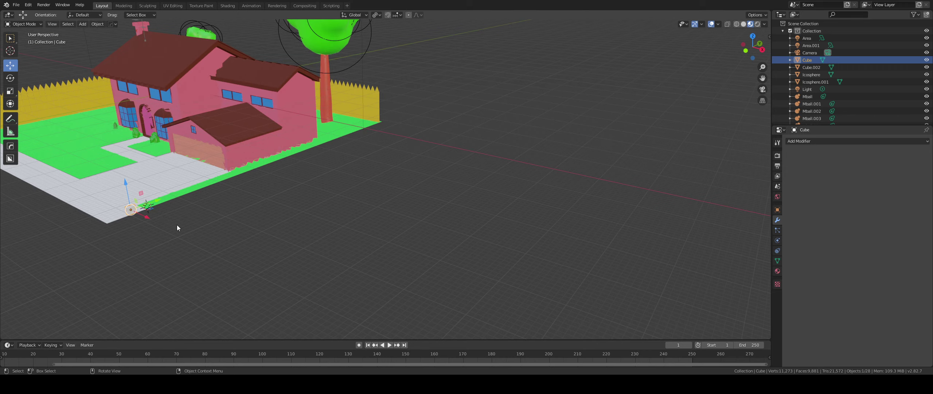
key(g)
key(y)
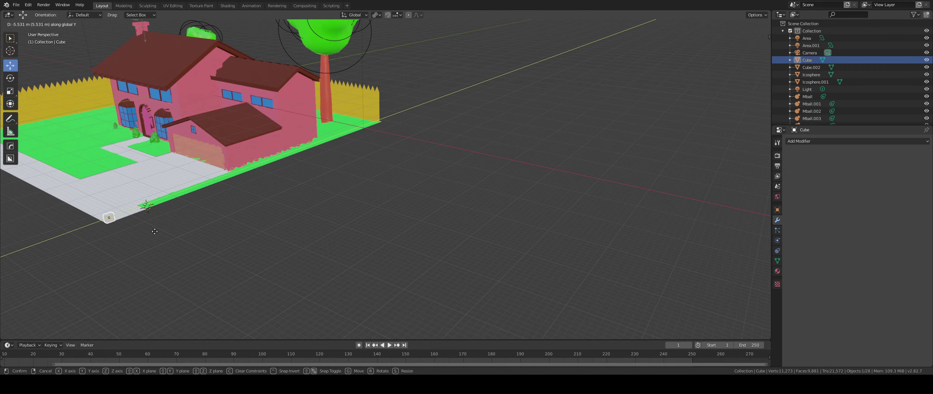
click(154, 231)
Stretch the cube's lawn-facing end face 106 m along Y to the back fence corner
scroll(149, 228, up, 1)
shift+middle_drag(142, 182, 420, 213)
scroll(398, 197, up, 6)
scroll(399, 204, down, 5)
key(Tab)
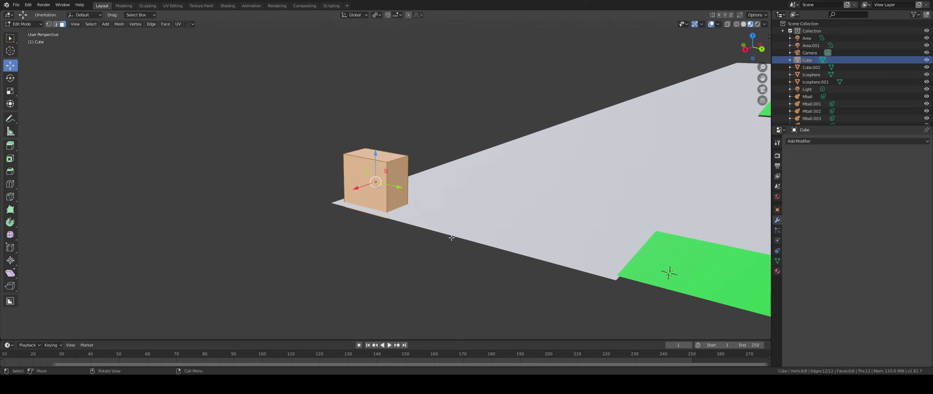
click(396, 174)
scroll(416, 215, down, 8)
middle_drag(424, 228, 506, 235)
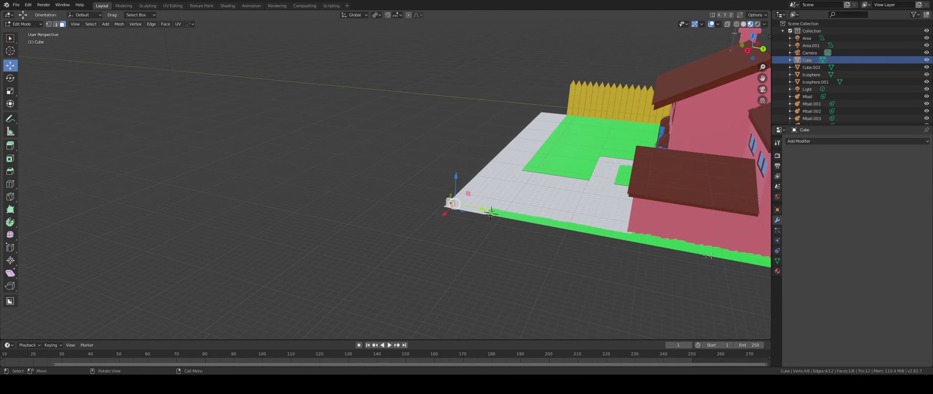
middle_drag(662, 231, 558, 250)
key(g)
key(y)
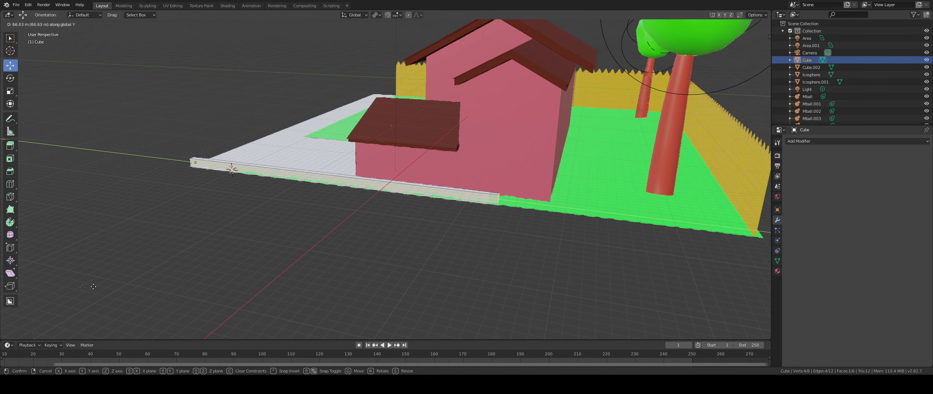
click(347, 291)
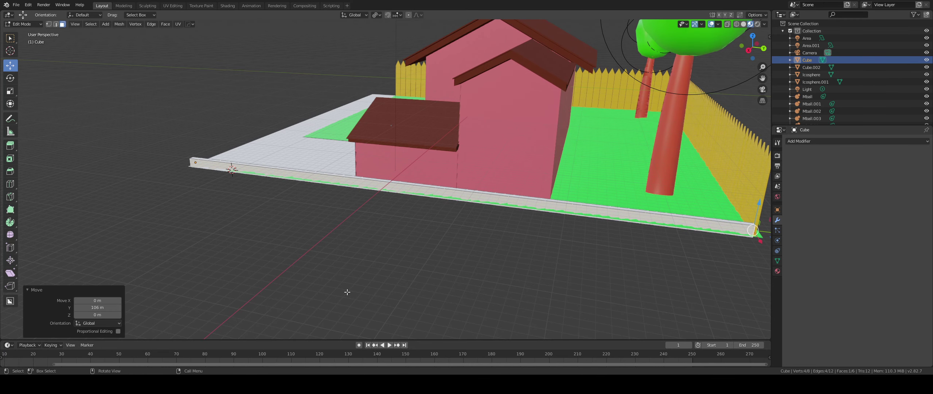
Raise the long block's top face 12.2 m to form a wall beside the garage
click(515, 196)
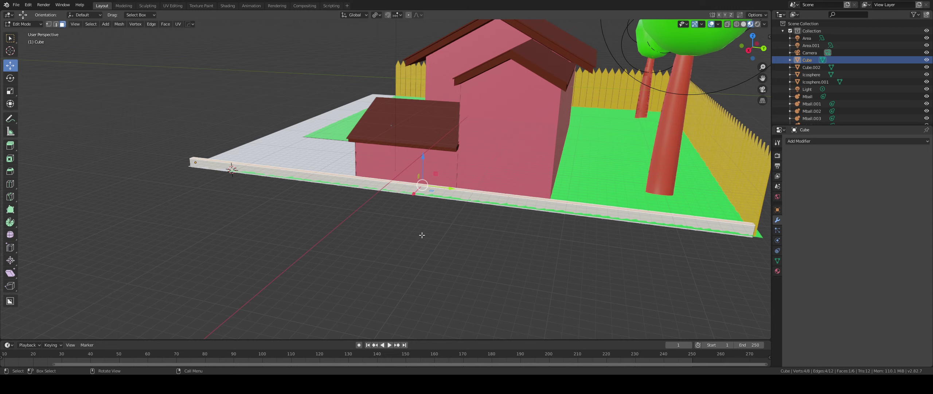
key(g)
key(z)
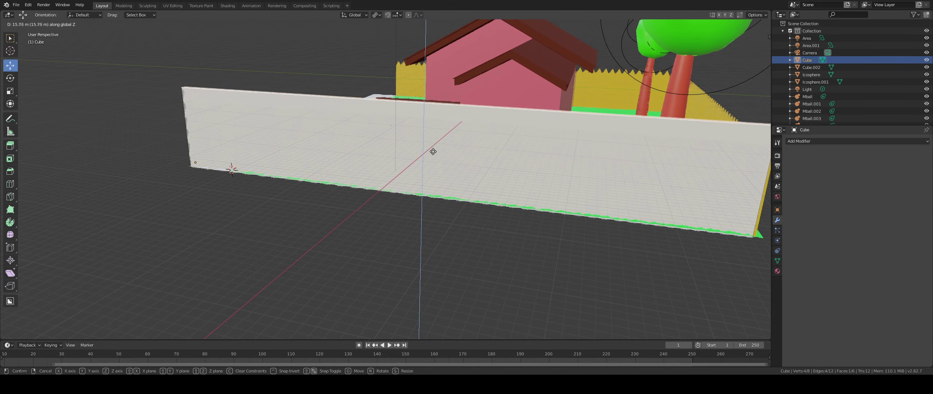
click(433, 168)
middle_drag(433, 169, 371, 207)
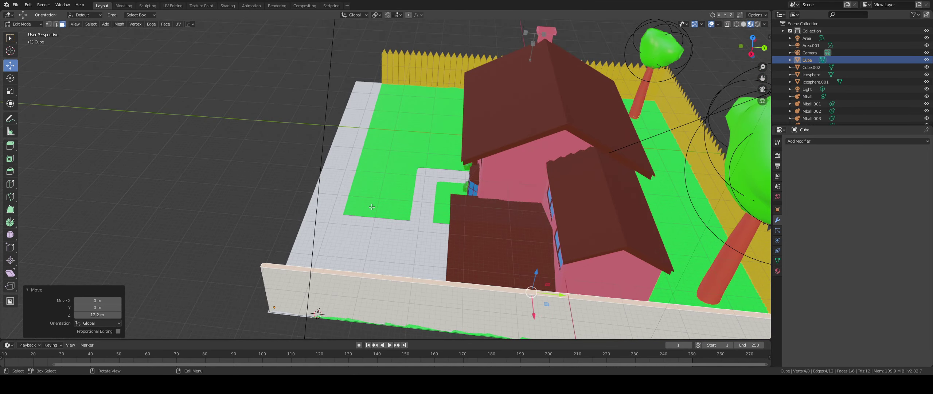
Thicken the wall by moving its outer side face about 9 m outward along X
scroll(371, 208, down, 5)
middle_drag(372, 208, 302, 244)
scroll(305, 230, up, 5)
alt+scroll(407, 212, down, 4)
shift+middle_drag(407, 213, 40, 233)
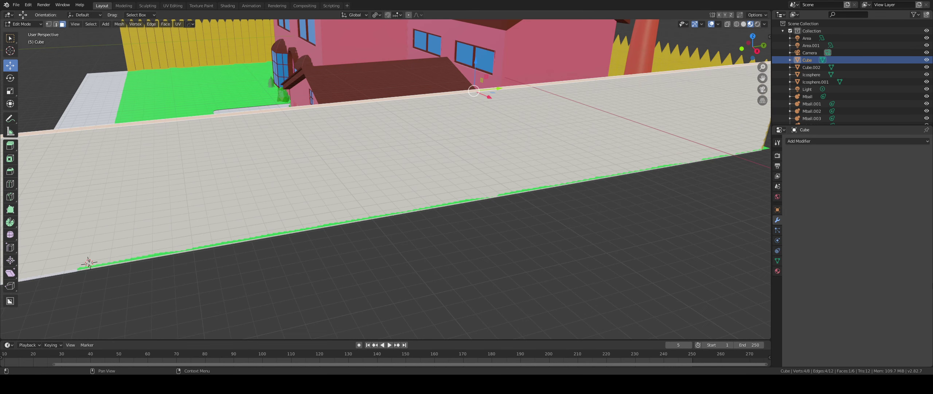
scroll(487, 126, down, 5)
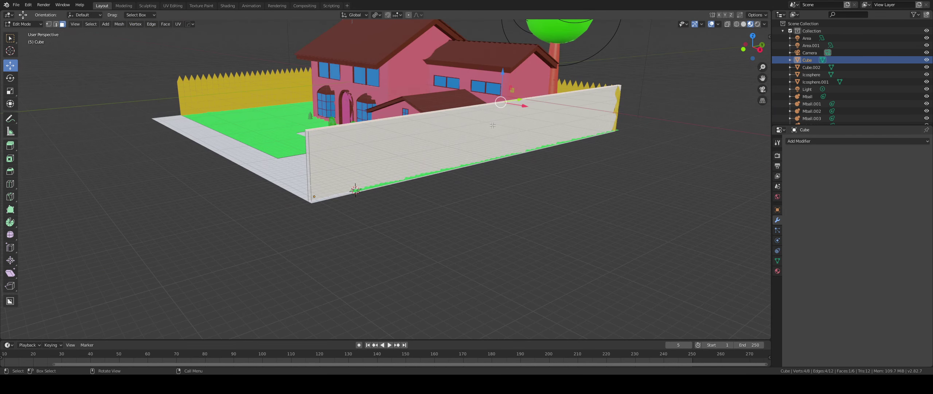
drag(520, 137, 549, 141)
middle_drag(548, 141, 554, 148)
scroll(477, 187, up, 3)
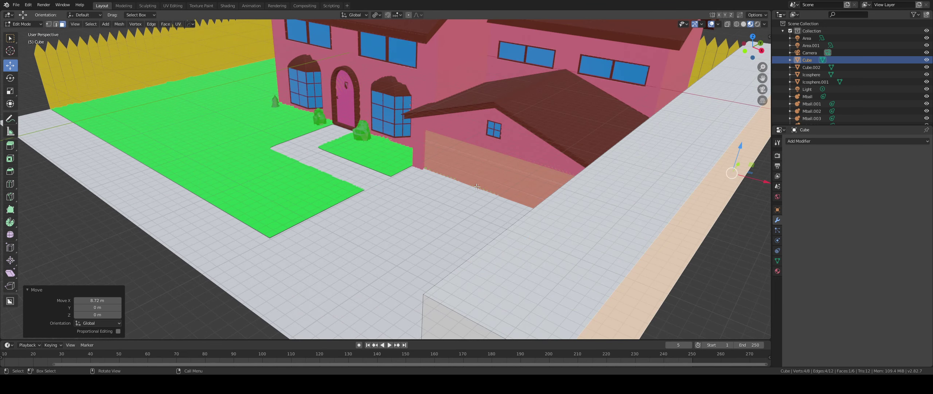
Give the wall block a new material with a mid-gray base color
shift+middle_drag(477, 186, 379, 145)
scroll(379, 146, down, 2)
key(Tab)
click(777, 271)
click(836, 165)
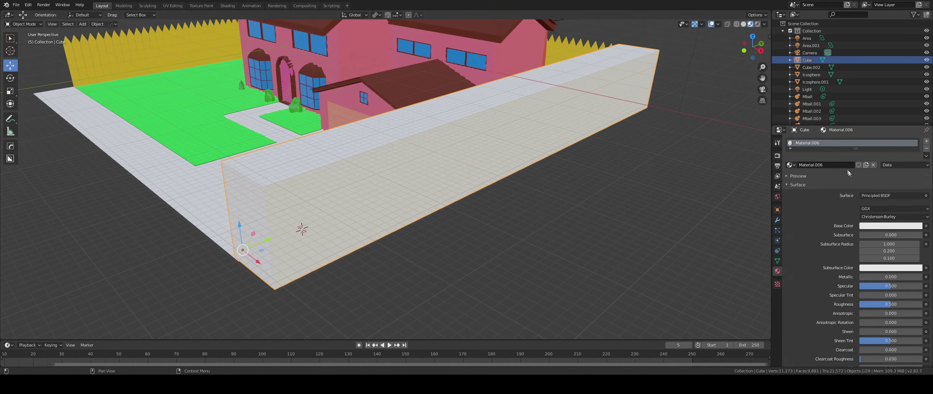
click(873, 226)
click(871, 226)
mouse_move(917, 137)
mouse_down()
mouse_move(916, 158)
mouse_move(917, 149)
mouse_up()
Subdivide the top face of the wall block
mouse_move(588, 164)
middle_down()
mouse_move(621, 167)
mouse_move(595, 174)
middle_up()
key(Tab)
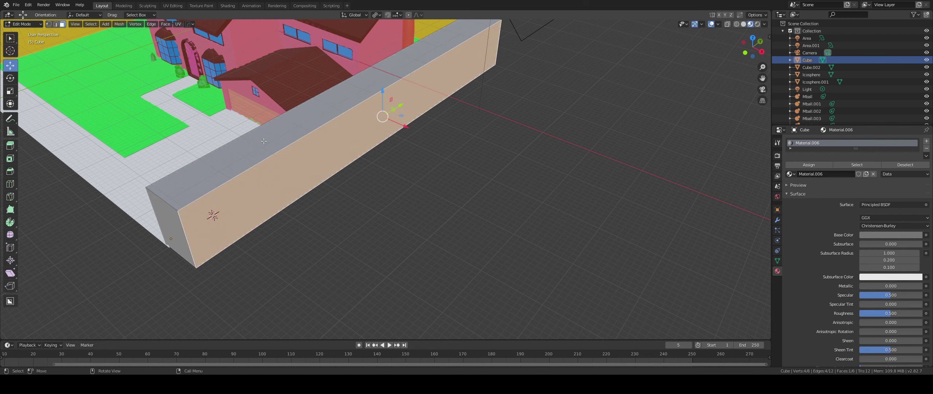
click(252, 145)
right_click(257, 143)
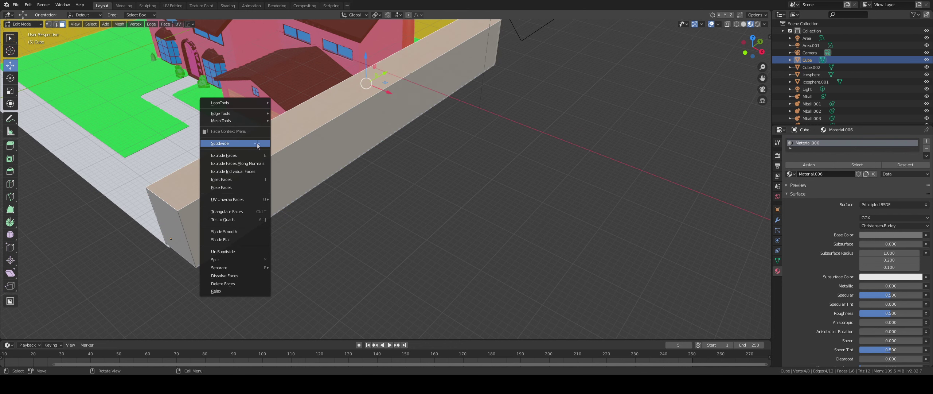
click(257, 143)
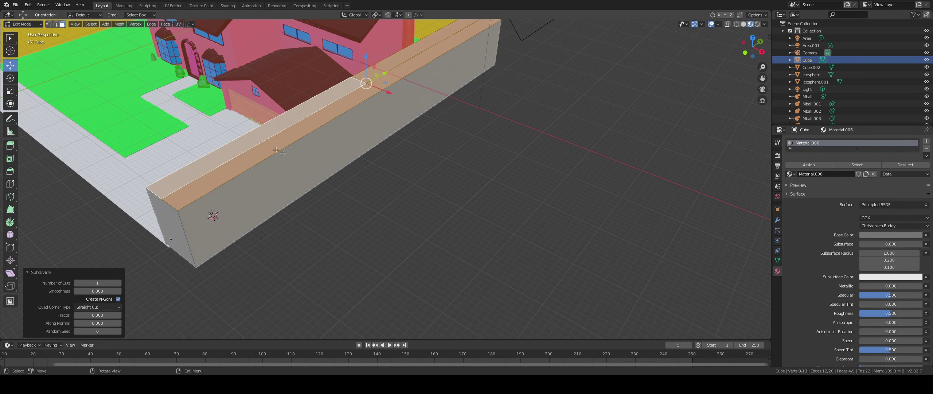
Raise the subdivision of the wall's top face to 10 cuts
click(119, 283)
click(120, 283)
click(119, 282)
click(119, 283)
click(120, 283)
click(120, 283)
click(119, 282)
click(119, 282)
middle_drag(268, 186, 346, 145)
scroll(277, 190, up, 3)
scroll(308, 142, down, 3)
scroll(363, 127, up, 1)
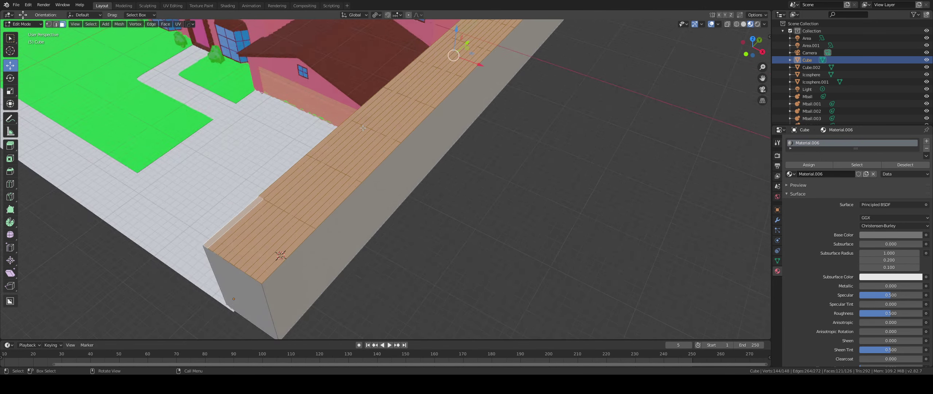
Select the cross row of edges nearest the front end of the wall's top and raise it about 2.21 m along Z
scroll(363, 128, up, 2)
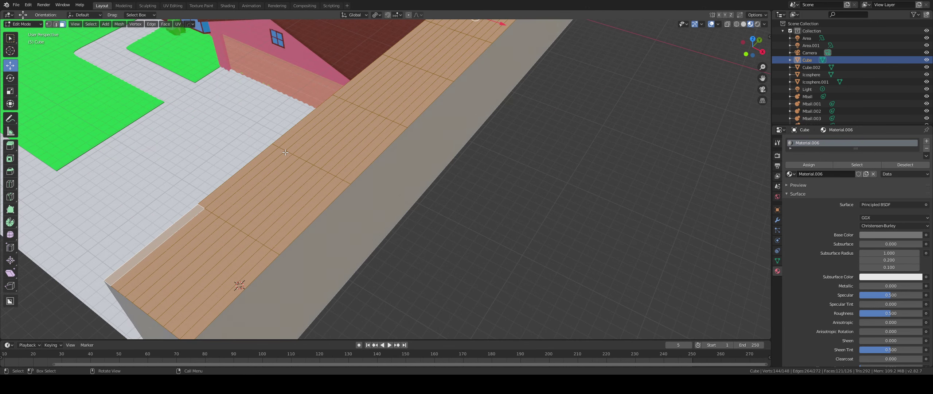
key(alt+a)
key(2)
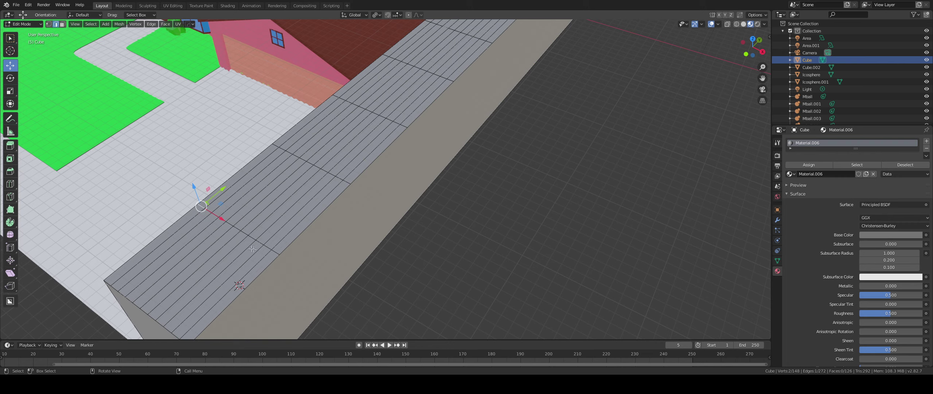
ctrl+click(278, 252)
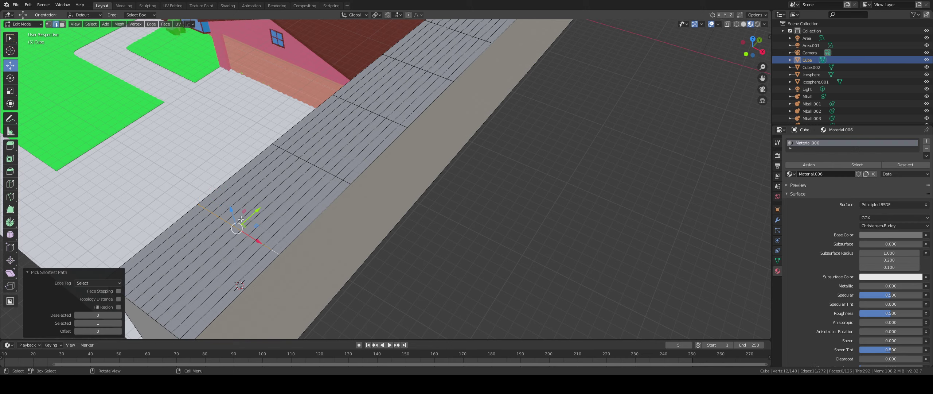
drag(233, 212, 230, 195)
scroll(229, 195, up, 6)
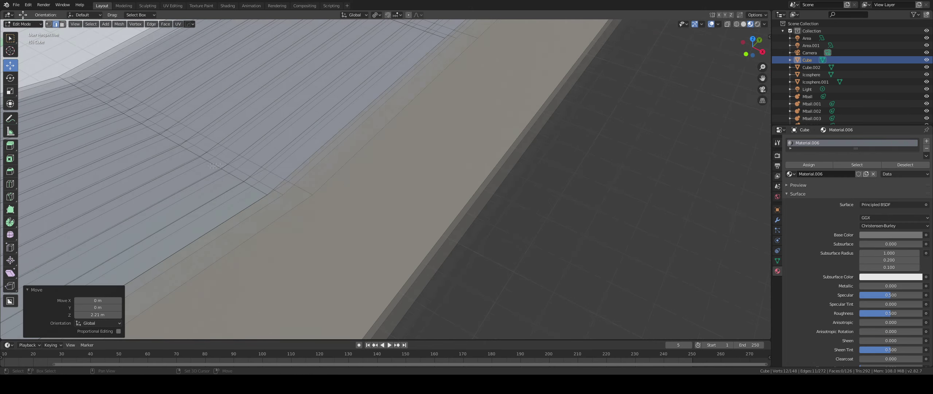
Reselect edges across the raised front ridge of the wall and pull them further upward
shift+middle_drag(230, 195, 528, 208)
click(248, 149)
ctrl+click(387, 221)
drag(312, 162, 306, 112)
scroll(305, 113, down, 6)
middle_drag(305, 113, 398, 150)
scroll(398, 150, up, 5)
Lower part of the front ridge's edges about 1.69 m along Z with proportional editing at a smooth falloff
click(371, 97)
ctrl+click(374, 126)
key(g)
key(z)
right_click(375, 137)
shift+click(387, 129)
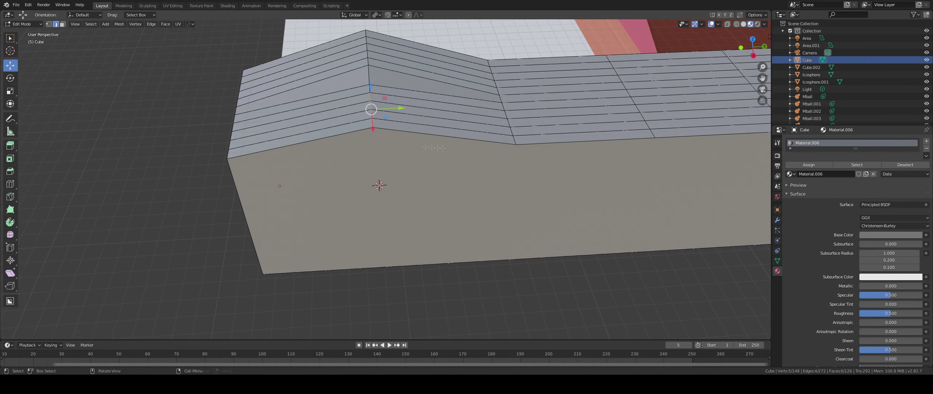
key(g)
key(z)
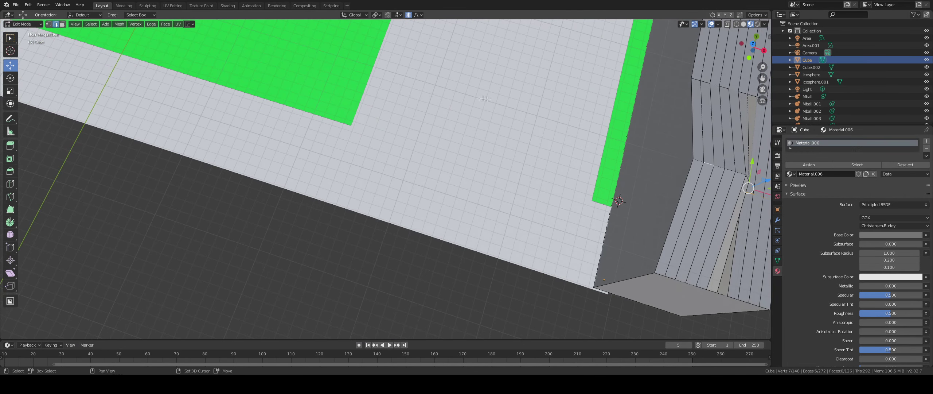
key(g)
right_click(405, 120)
key(g)
key(z)
scroll(429, 128, down, 8)
click(434, 115)
Raise an edge midway along the wall's top along Z with a wide proportional influence to form a hill
middle_drag(499, 116, 540, 77)
scroll(477, 167, up, 5)
shift+middle_drag(484, 62, 465, 181)
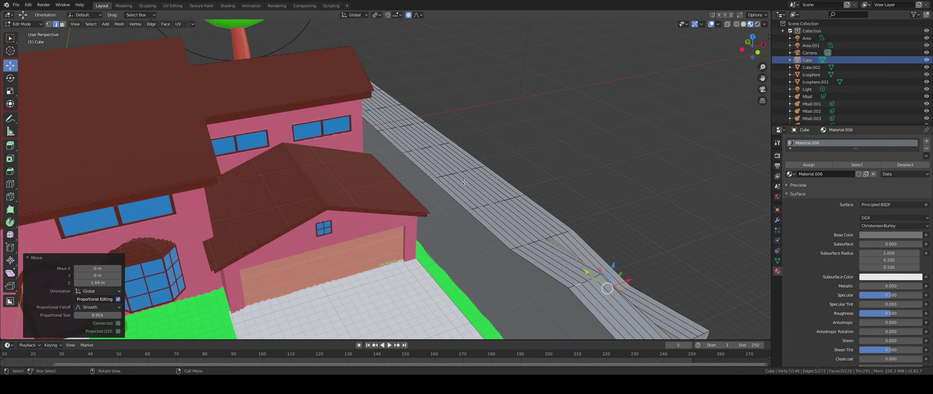
click(471, 173)
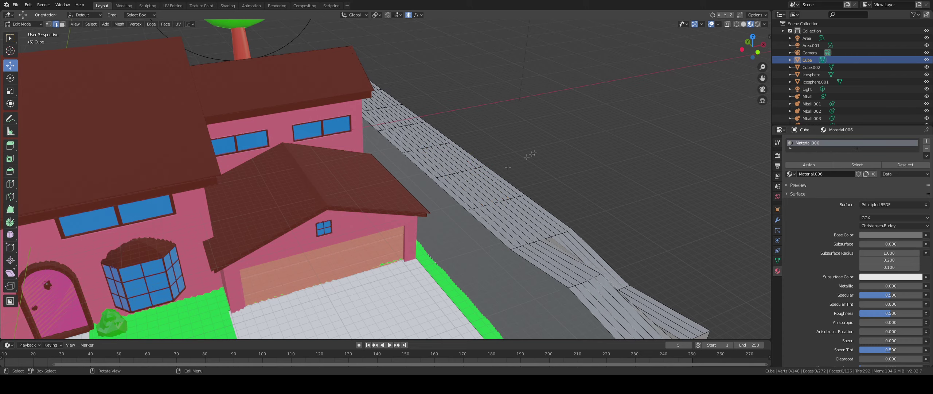
key(g)
key(z)
scroll(479, 166, down, 6)
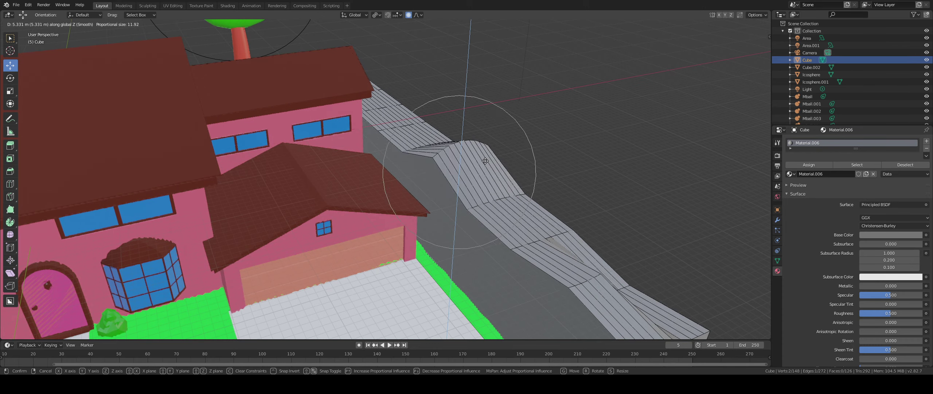
scroll(478, 167, up, 2)
click(478, 168)
Reposition several more edges along the wall's top with proportional editing to make its profile uneven
scroll(445, 169, up, 3)
middle_drag(478, 168, 246, 145)
click(473, 165)
key(g)
scroll(473, 180, down, 3)
click(473, 181)
key(g)
scroll(251, 150, up, 4)
click(252, 152)
click(321, 211)
key(g)
click(319, 180)
Raise a single face on top of the wall's hill about 1.16 m with proportional editing
key(3)
click(280, 182)
key(g)
click(281, 170)
middle_drag(283, 169, 517, 210)
scroll(492, 172, up, 2)
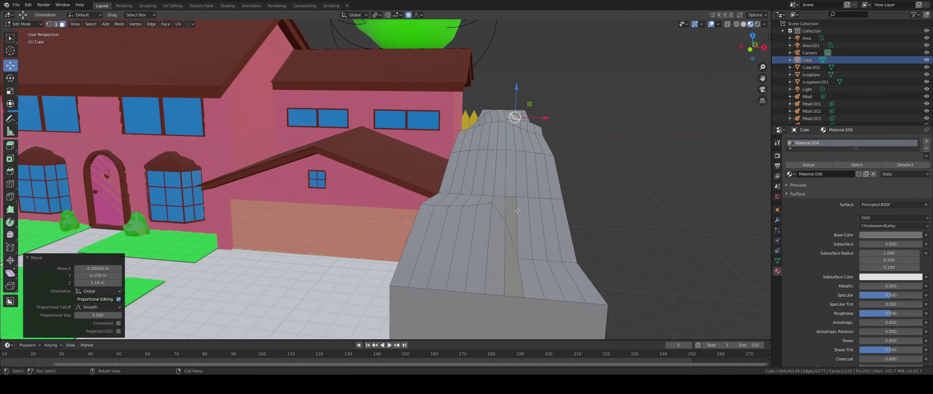
Lower a middle vertex and the house-side corner vertex of the cross row near the wall's front end
key(1)
click(492, 202)
drag(494, 200, 491, 224)
click(421, 207)
drag(419, 207, 427, 228)
scroll(430, 229, up, 11)
middle_drag(428, 225, 524, 262)
key(Tab)
scroll(537, 221, down, 3)
scroll(538, 223, up, 2)
key(Tab)
Raise a middle vertex in each of two cross rows on the wall's rear half, the second about 2.26 m, with proportional editing
middle_drag(520, 137, 452, 192)
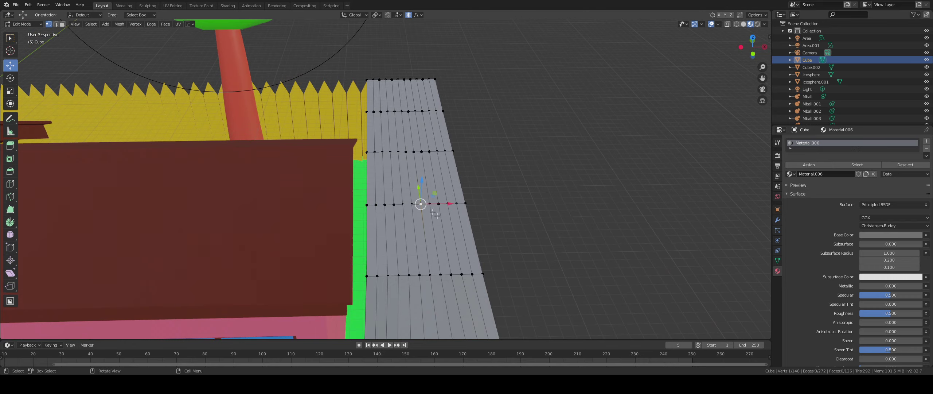
key(g)
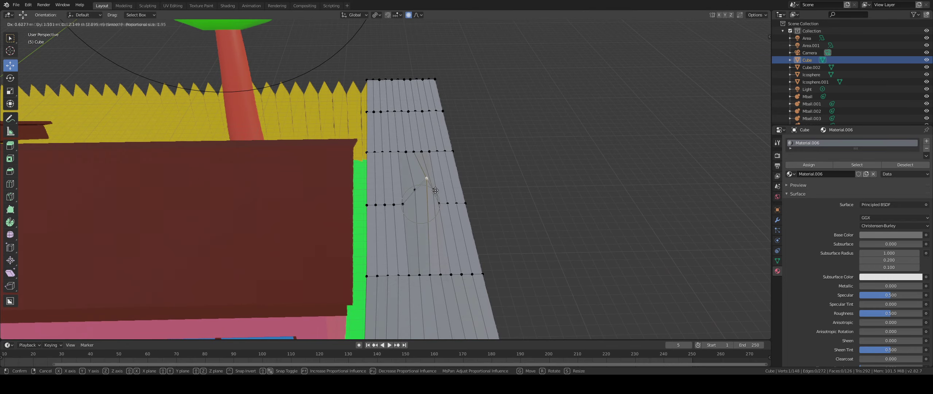
scroll(432, 193, down, 6)
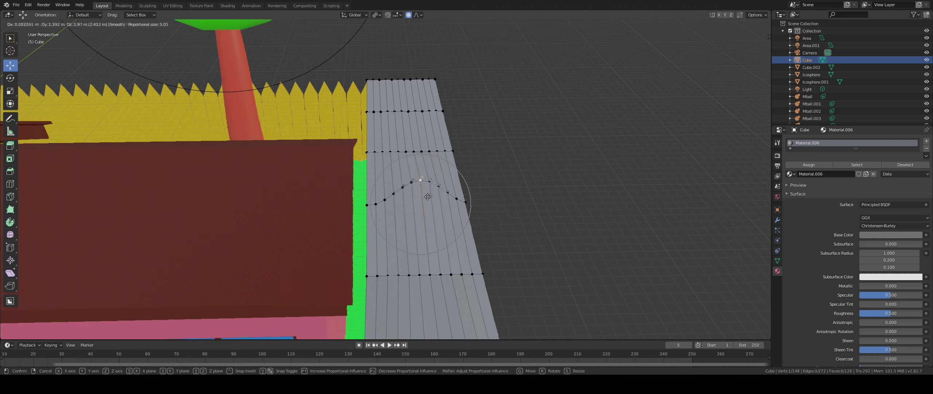
click(427, 201)
click(429, 274)
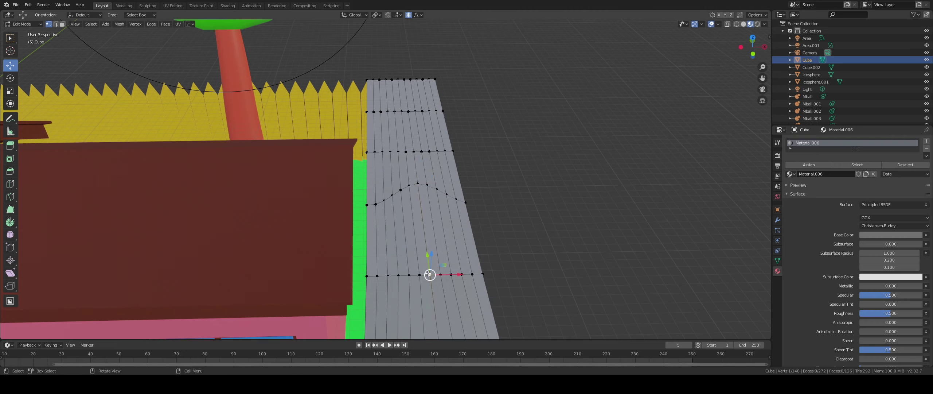
drag(429, 274, 438, 241)
middle_drag(437, 241, 415, 225)
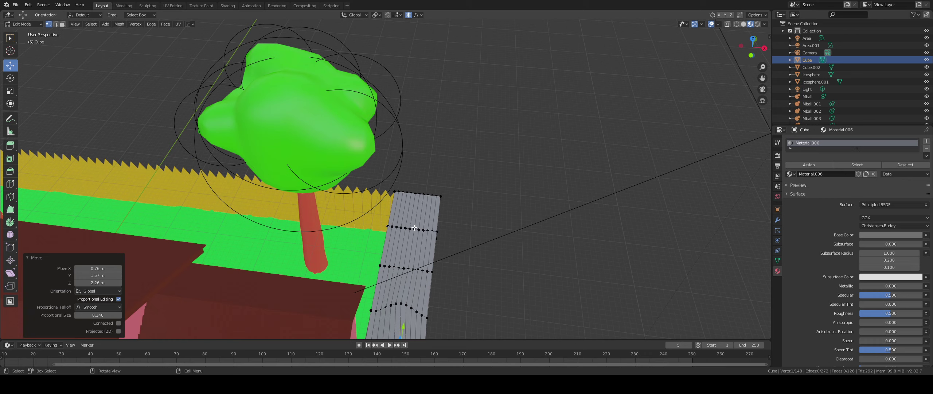
Raise the middle vertex of the cross row near the wall's back end 7.65 m along Z with proportional size 9.85, and leave Edit Mode
click(415, 228)
key(g)
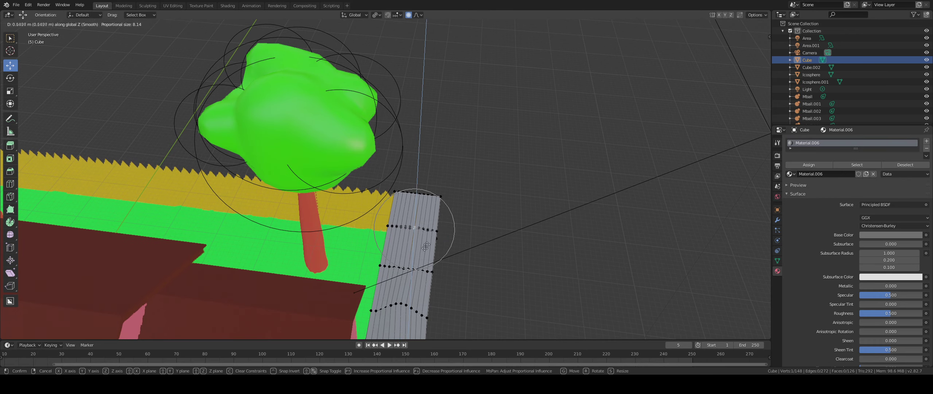
key(z)
scroll(439, 225, down, 7)
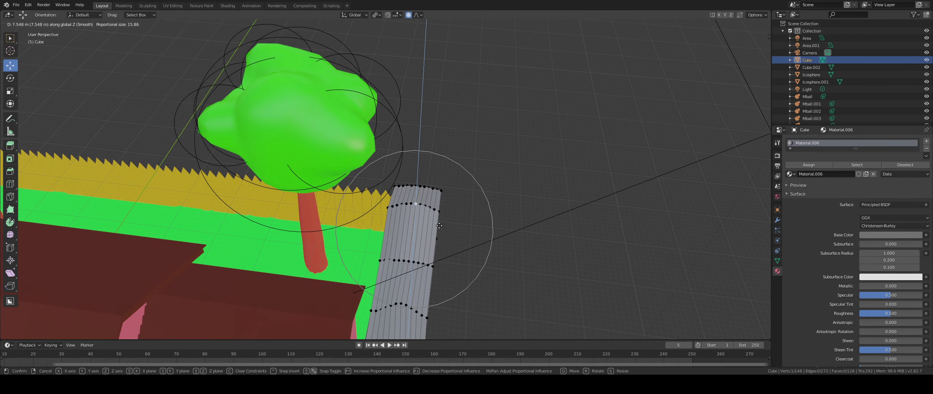
scroll(439, 225, up, 5)
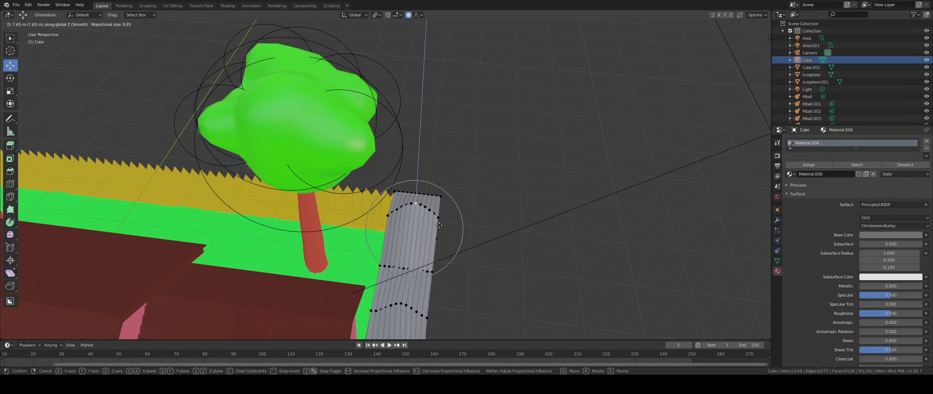
click(441, 248)
scroll(441, 248, down, 4)
middle_drag(549, 319, 387, 161)
scroll(605, 274, up, 3)
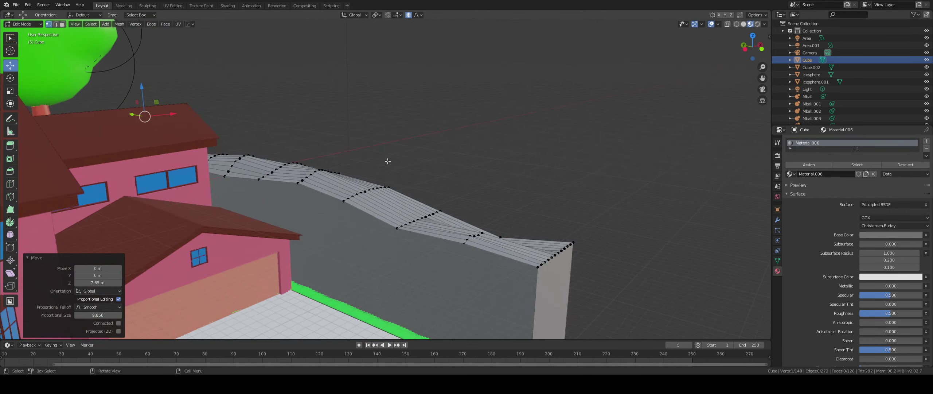
scroll(353, 199, up, 1)
shift+scroll(353, 199, down, 5)
click(335, 179)
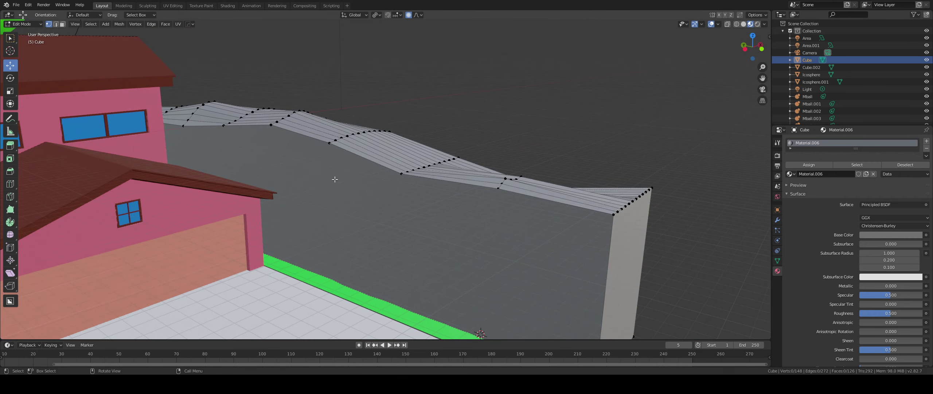
key(Tab)
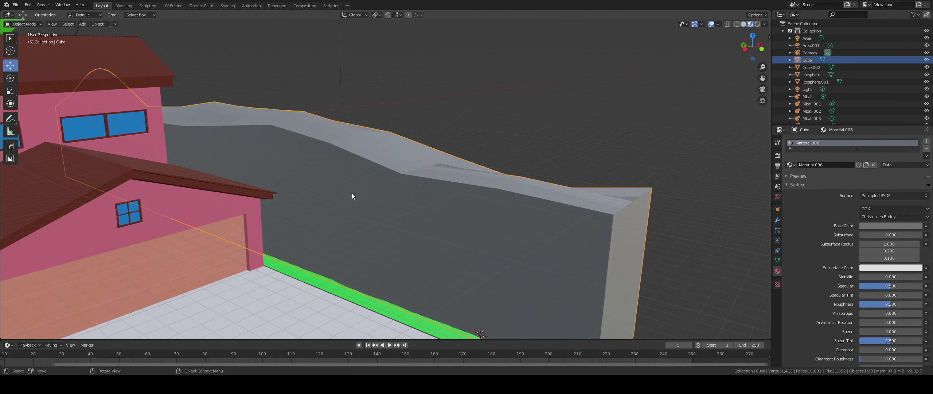
Try to subdivide the wall's large side face toward the garage
key(Tab)
click(352, 193)
right_click(351, 194)
click(352, 193)
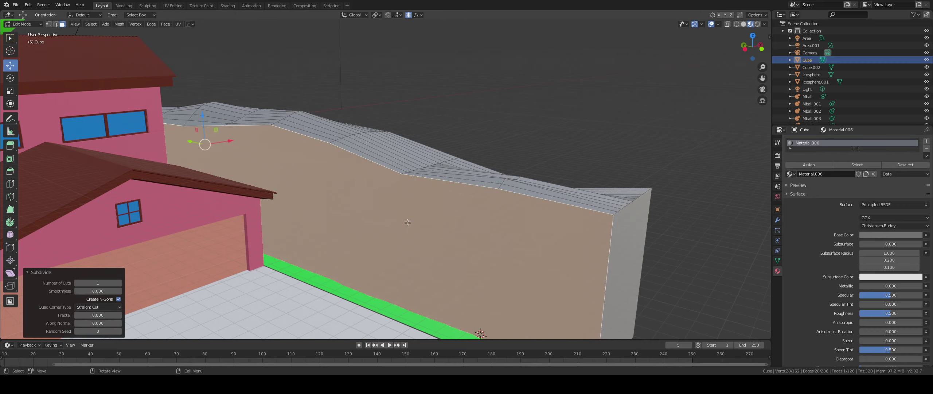
middle_drag(421, 219, 318, 212)
key(ctrl+z)
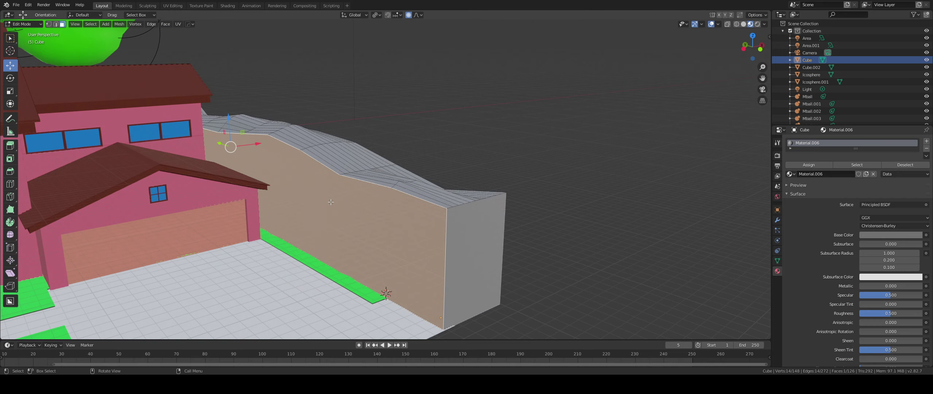
Select all faces along the wall's uneven top from the top view using circle select
middle_drag(331, 201, 221, 139)
key(KP_7)
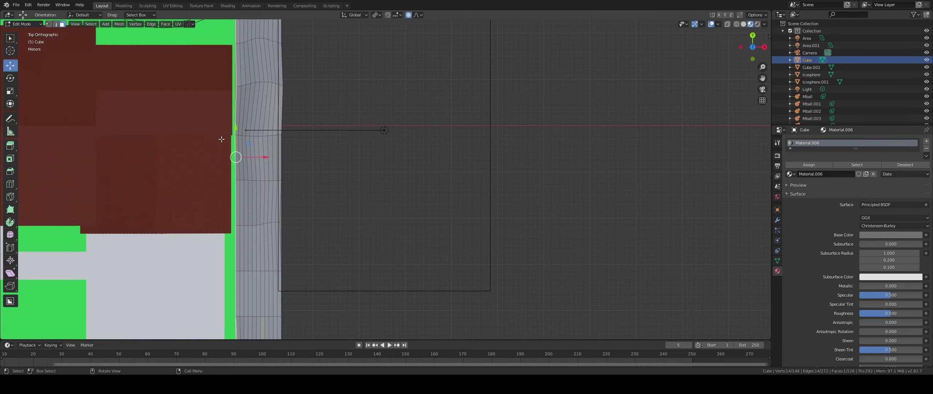
scroll(253, 121, down, 3)
scroll(302, 92, up, 3)
shift+middle_drag(268, 77, 340, 187)
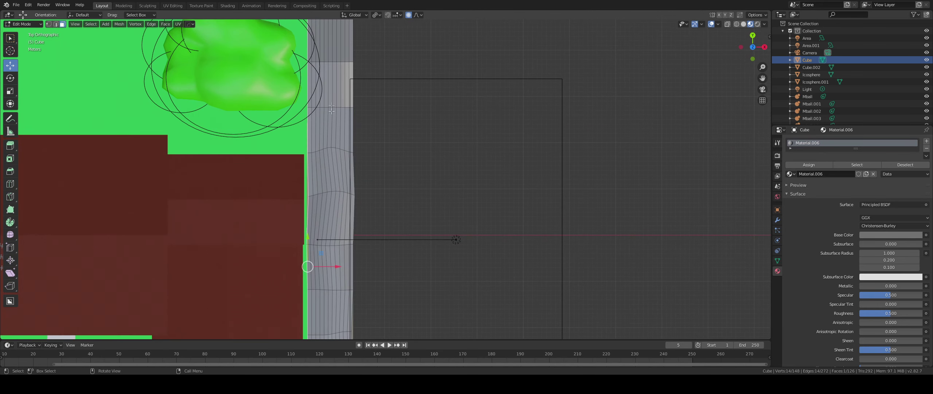
shift+middle_drag(339, 73, 353, 103)
key(c)
mouse_move(343, 66)
mouse_down()
mouse_move(337, 71)
mouse_move(362, 73)
mouse_move(343, 189)
mouse_move(338, 174)
mouse_move(342, 321)
mouse_up()
key(Escape)
shift+middle_drag(343, 321, 335, 57)
key(c)
mouse_move(344, 242)
mouse_down()
mouse_move(323, 266)
mouse_move(360, 204)
mouse_move(345, 215)
mouse_up()
key(Escape)
middle_drag(344, 215, 380, 150)
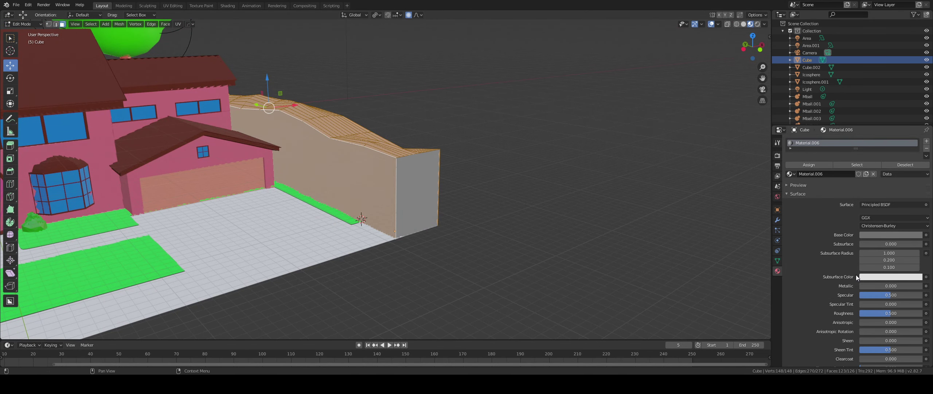
Add a second material slot to the wall with a new material and a dark green base color
click(927, 141)
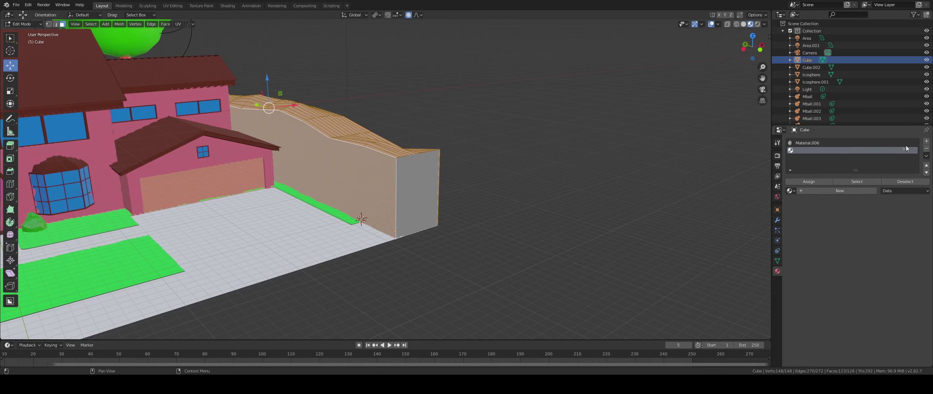
click(826, 190)
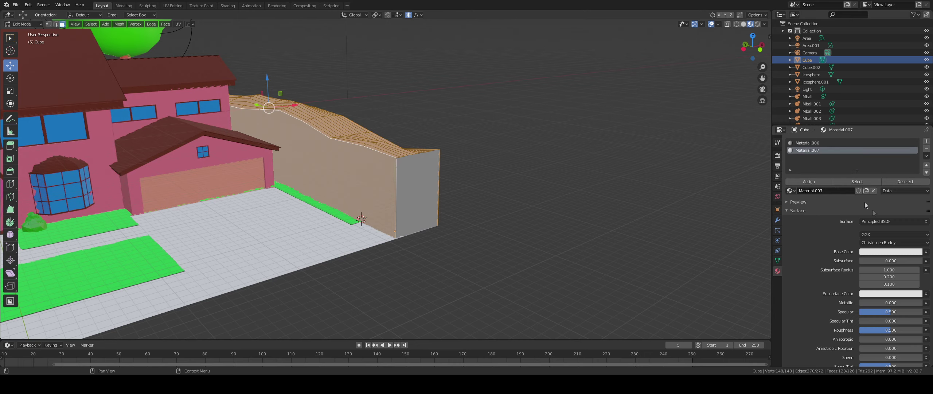
click(873, 251)
drag(875, 174, 858, 173)
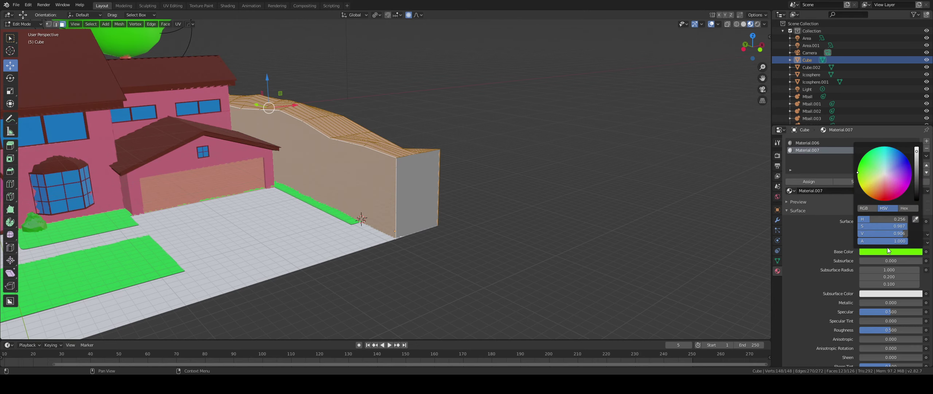
click(889, 250)
click(890, 250)
mouse_move(919, 174)
mouse_down()
mouse_move(917, 193)
mouse_move(917, 183)
mouse_up()
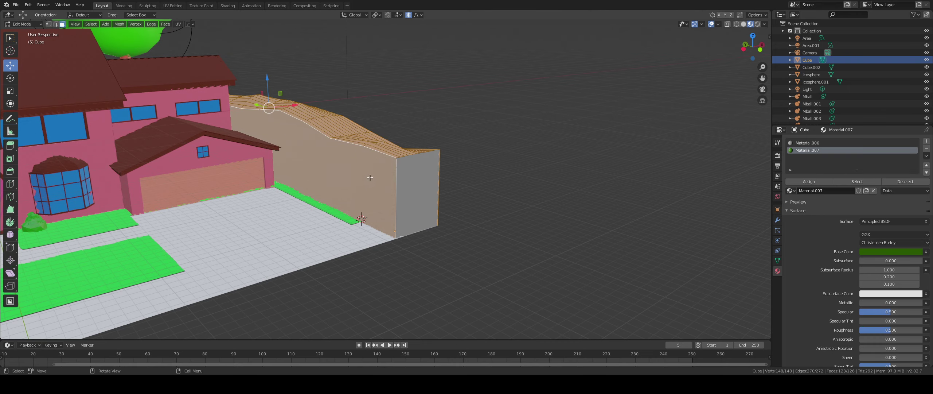
Deselect the wall's garage-facing side and assign the dark green material to the selected top faces only
key(ctrl+z)
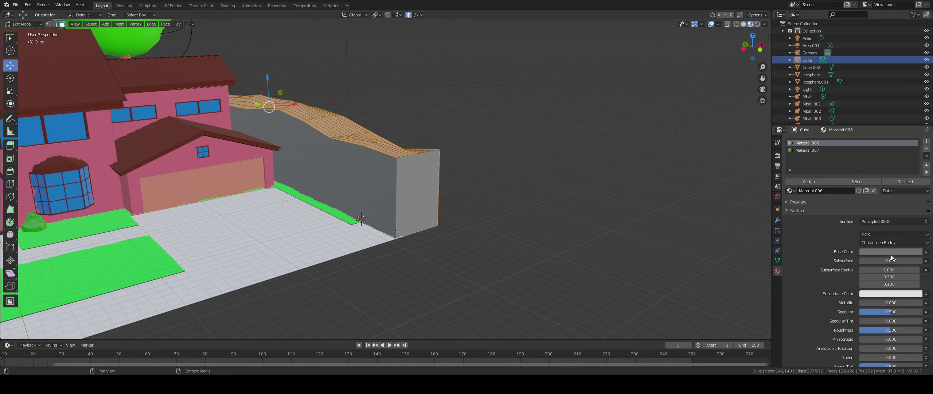
click(806, 150)
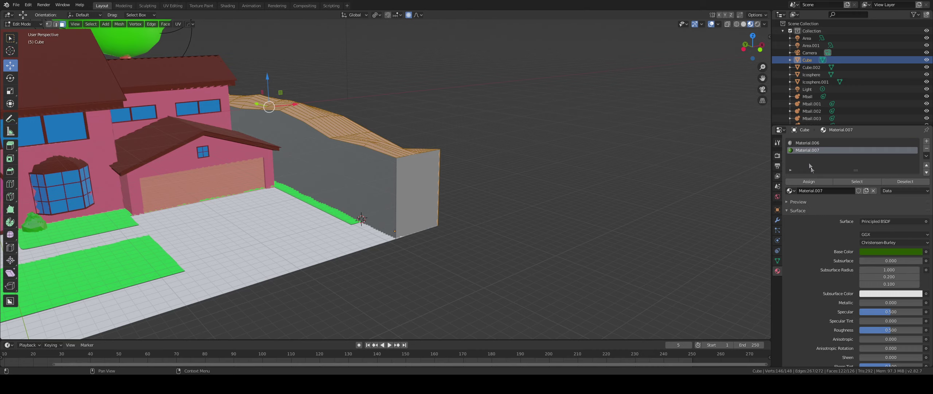
click(808, 181)
click(470, 188)
mouse_move(405, 206)
middle_down()
mouse_move(369, 215)
mouse_move(422, 206)
middle_up()
scroll(411, 184, up, 5)
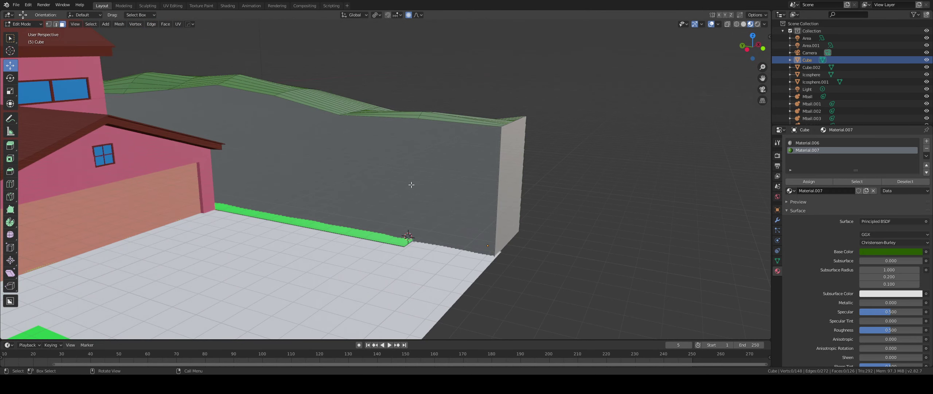
shift+middle_drag(412, 175, 472, 234)
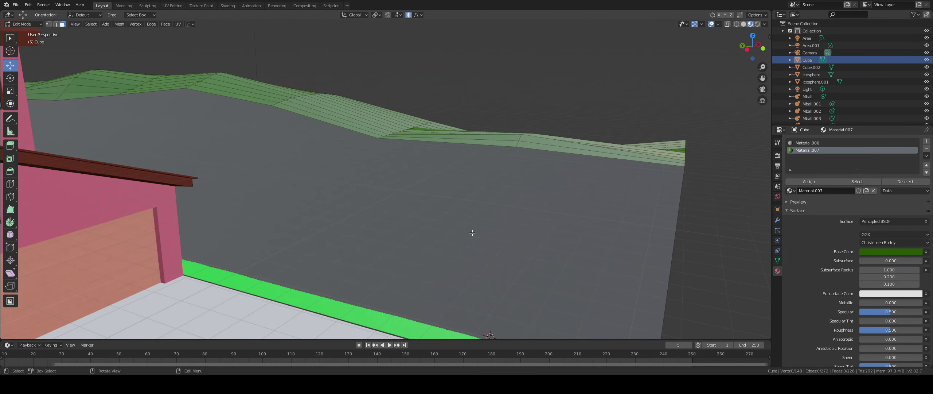
scroll(471, 233, down, 6)
middle_drag(379, 246, 349, 233)
scroll(350, 233, up, 5)
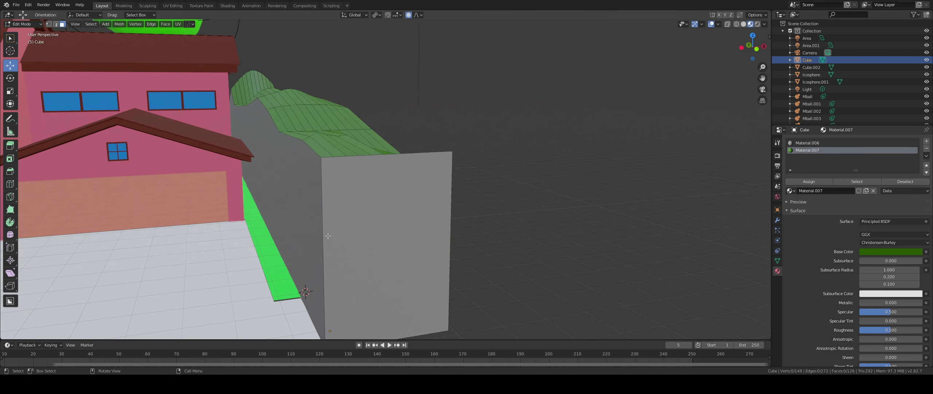
Bevel the wall's front vertical corner edge beside the driveway with a single segment about 4.9 m wide
key(2)
click(323, 245)
key(ctrl+b)
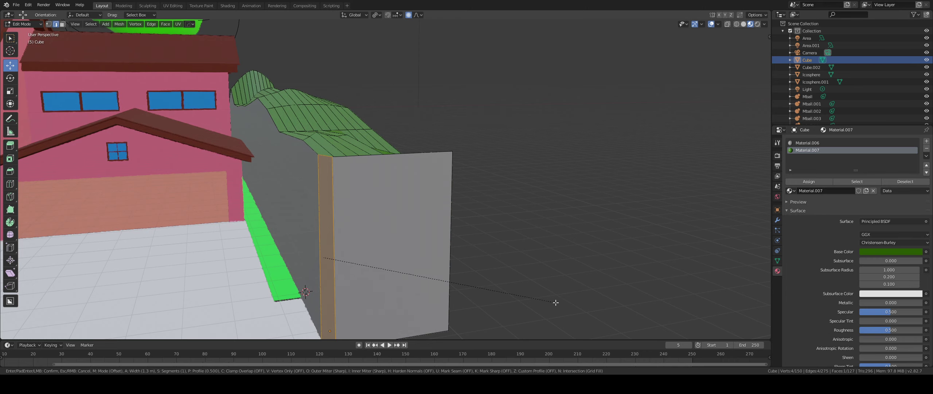
scroll(595, 304, up, 4)
scroll(595, 304, down, 3)
scroll(595, 304, down, 1)
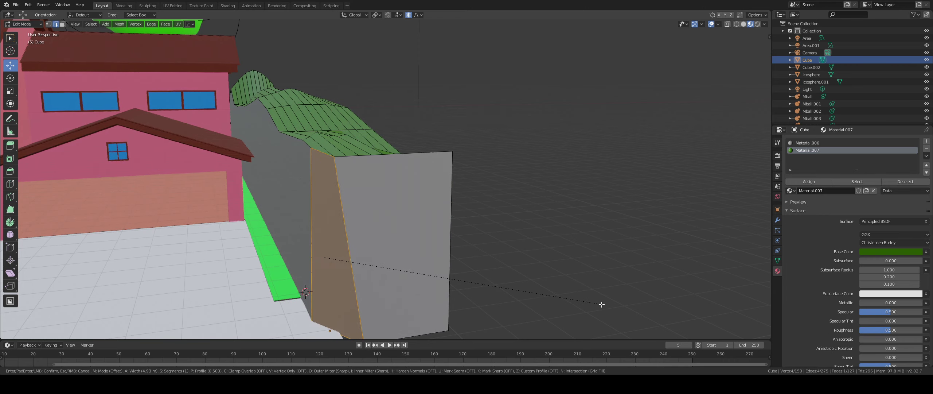
click(595, 304)
scroll(582, 301, down, 5)
scroll(582, 302, down, 3)
click(407, 261)
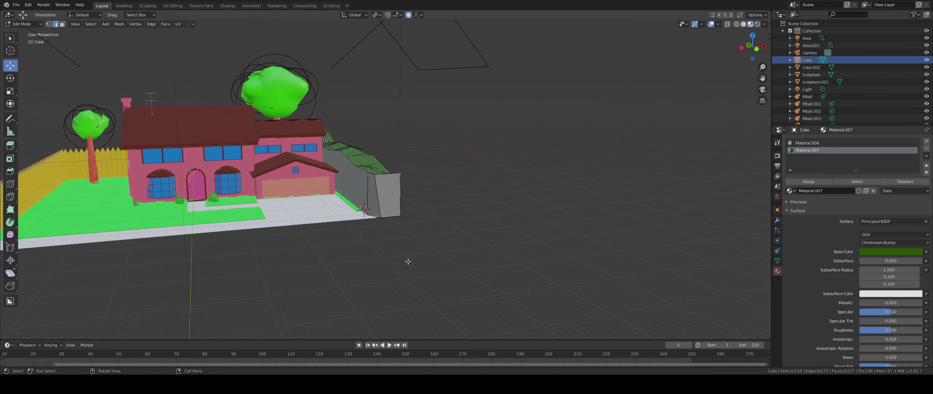
Check the beveled wall and its hills against the house from the front view and in object mode
key(grave)
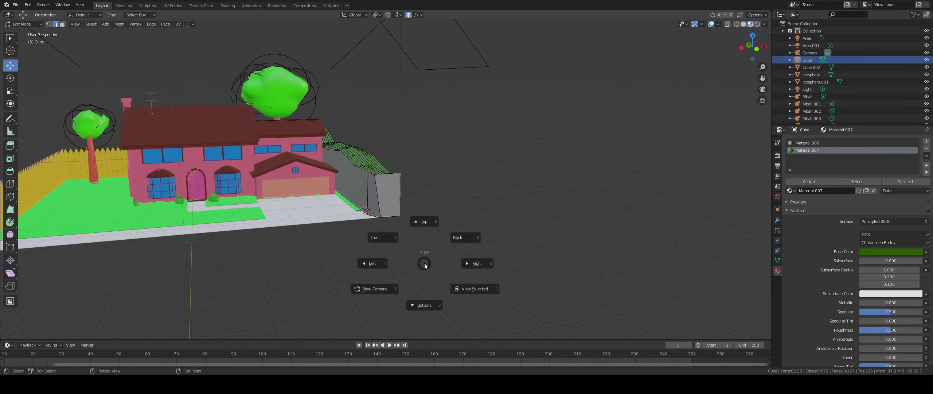
click(530, 202)
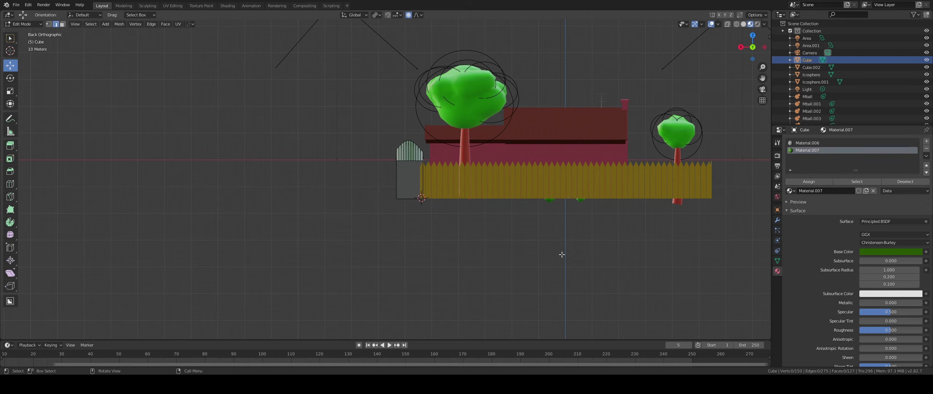
key(KP_1)
scroll(439, 251, up, 8)
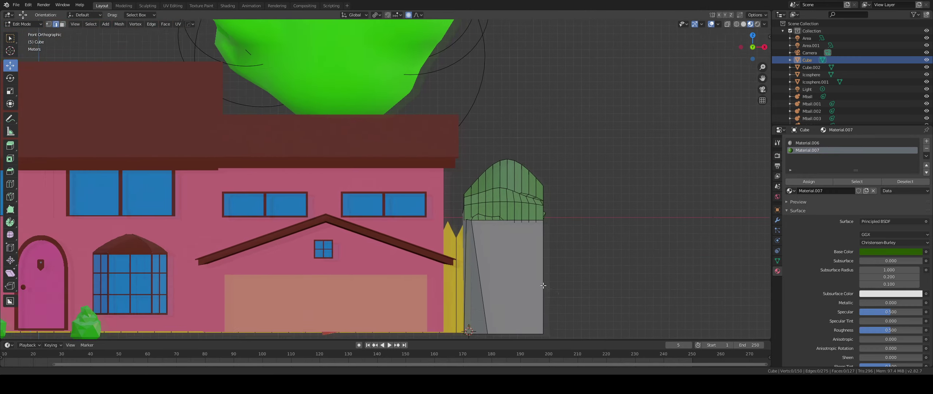
shift+middle_drag(543, 285, 496, 277)
scroll(653, 321, down, 6)
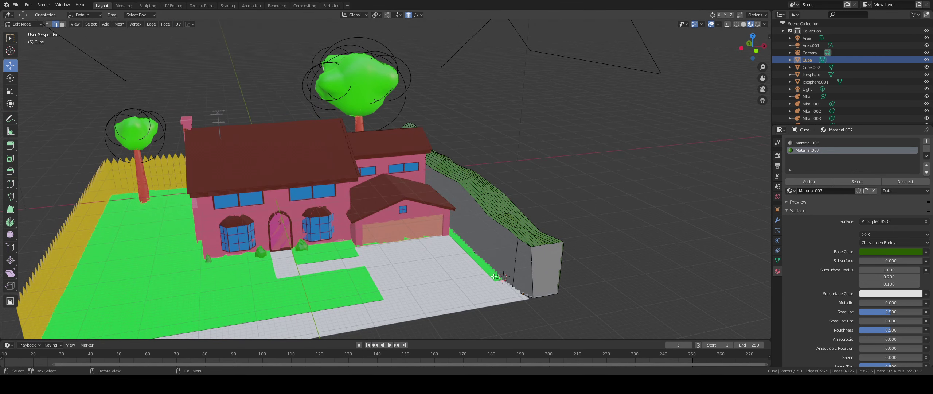
key(Tab)
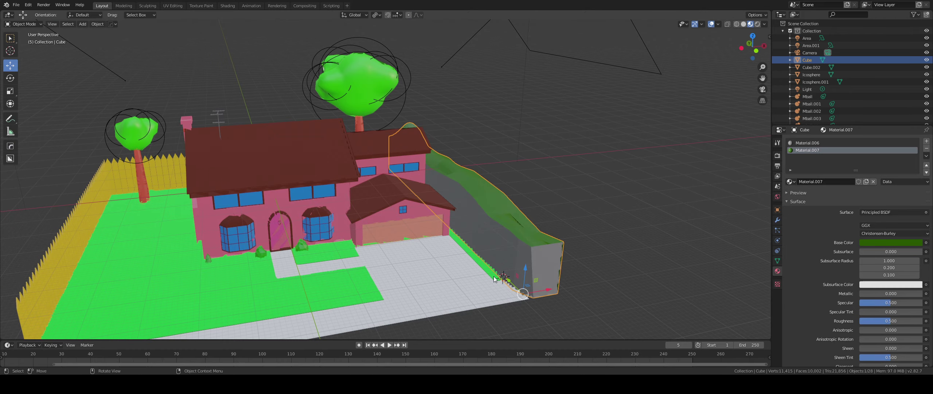
scroll(484, 266, down, 3)
middle_drag(386, 274, 236, 260)
scroll(458, 200, up, 5)
Select the wall's garage-side top edge along its full length and lower it about 3.76 m with smooth proportional editing
key(Tab)
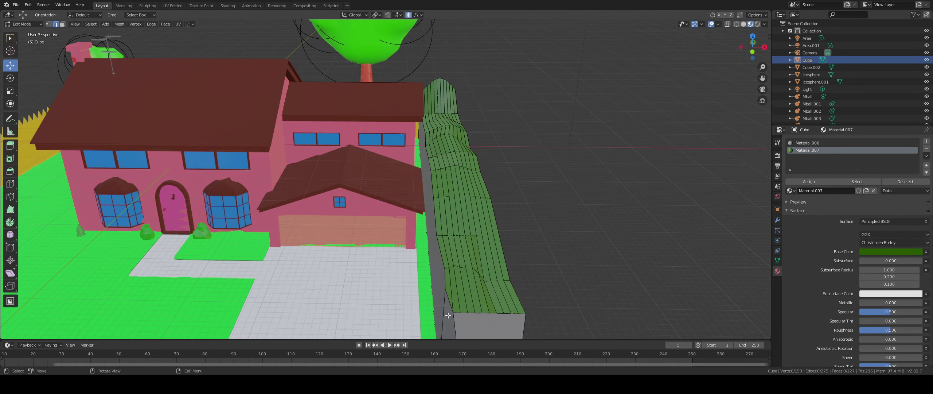
shift+middle_drag(467, 231, 472, 300)
scroll(466, 204, up, 6)
shift+middle_drag(463, 151, 467, 169)
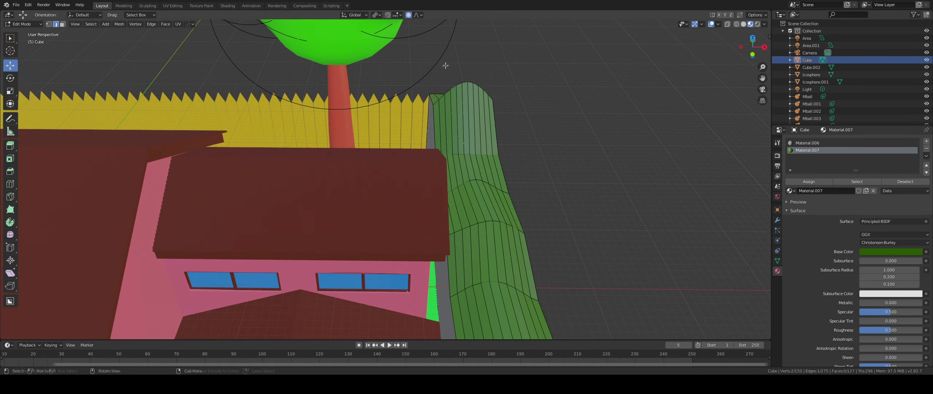
ctrl+click(434, 101)
middle_drag(434, 101, 432, 226)
drag(405, 240, 415, 253)
scroll(413, 245, down, 3)
scroll(414, 252, up, 5)
scroll(414, 253, up, 2)
middle_drag(474, 251, 432, 64)
scroll(465, 265, up, 3)
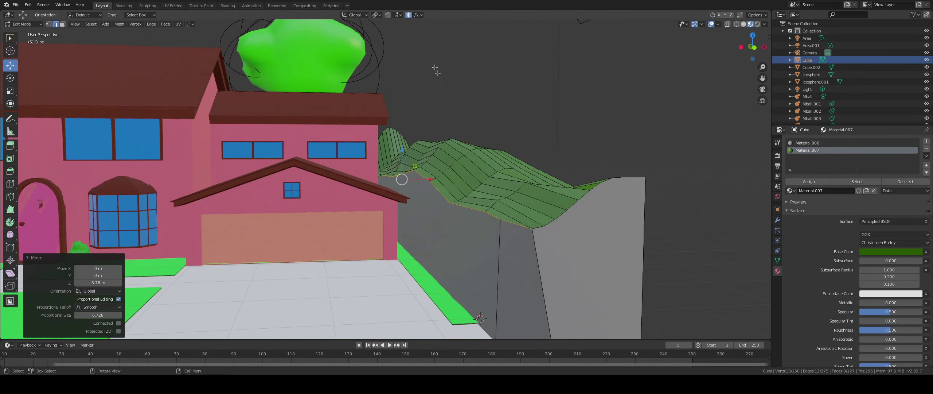
Select the wall's outer side face and move it about 13 m outward along X with proportional editing
middle_drag(443, 182, 222, 154)
middle_drag(316, 175, 269, 173)
click(259, 172)
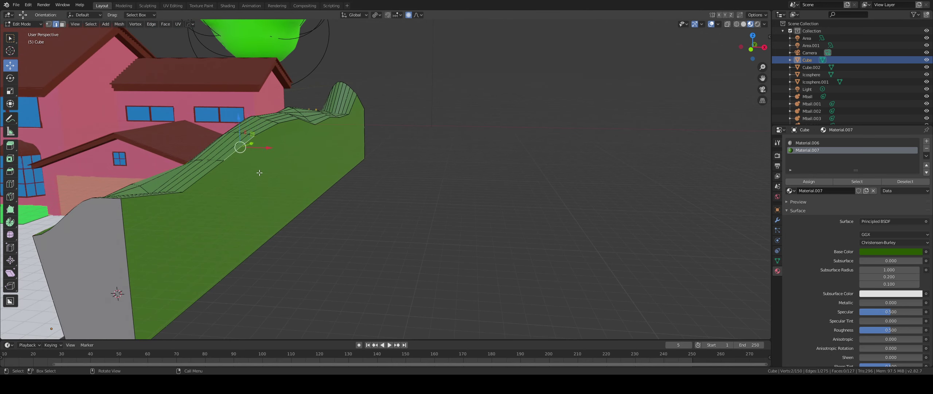
key(3)
click(261, 173)
drag(338, 137, 409, 138)
Widen the hill block further by moving its outer face about 3.89 m and another 11.9 m along X, enlarging the proportional size to about 25.5
scroll(264, 197, down, 3)
middle_drag(264, 197, 82, 233)
scroll(292, 201, down, 4)
middle_drag(204, 208, 160, 204)
drag(315, 142, 317, 143)
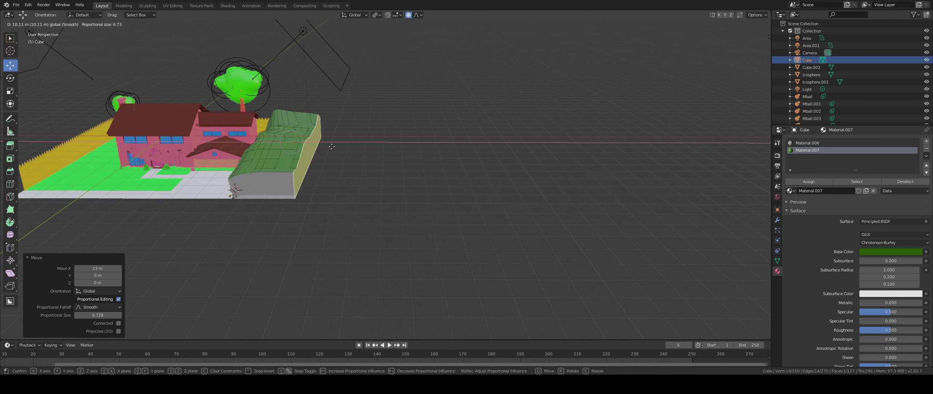
scroll(291, 146, down, 3)
drag(321, 146, 300, 133)
scroll(267, 145, up, 5)
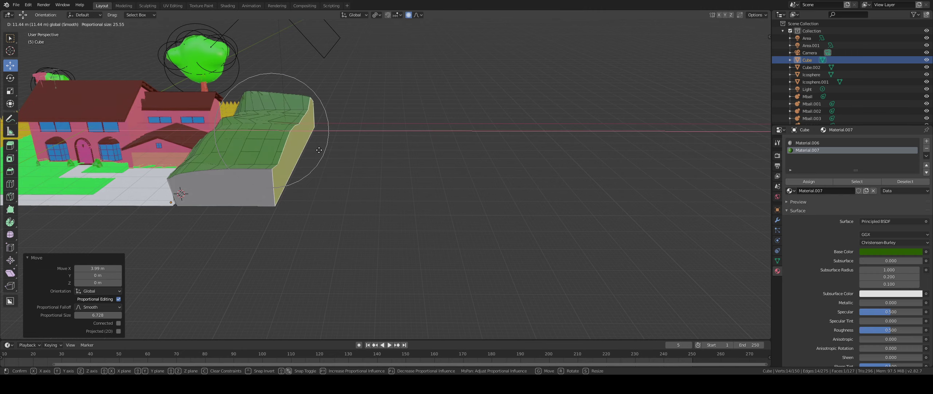
scroll(320, 150, up, 2)
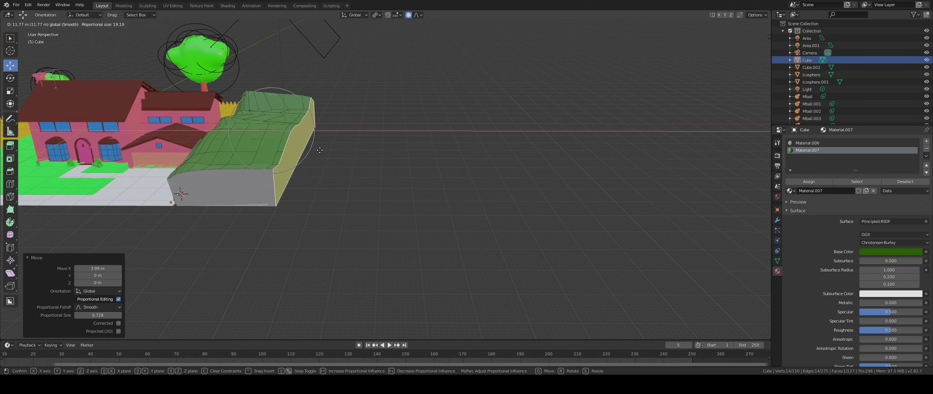
drag(320, 150, 320, 150)
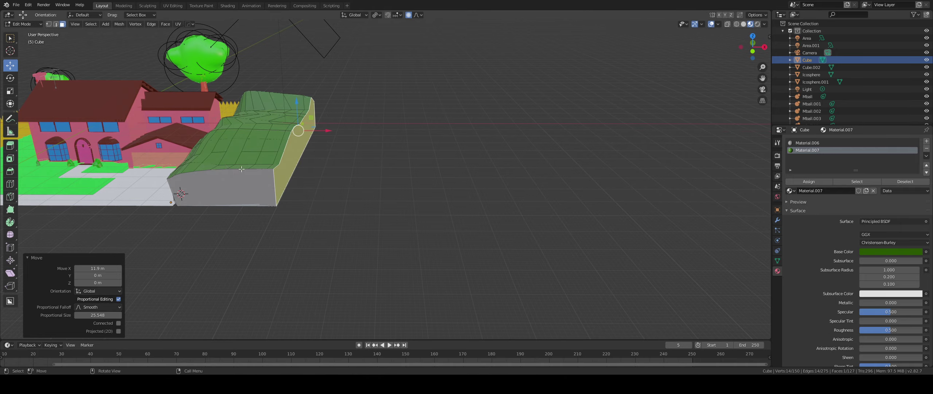
Inspect the widened hill block beside the driveway and garage from several angles
middle_drag(244, 168, 289, 162)
shift+middle_drag(120, 207, 324, 127)
scroll(339, 136, up, 4)
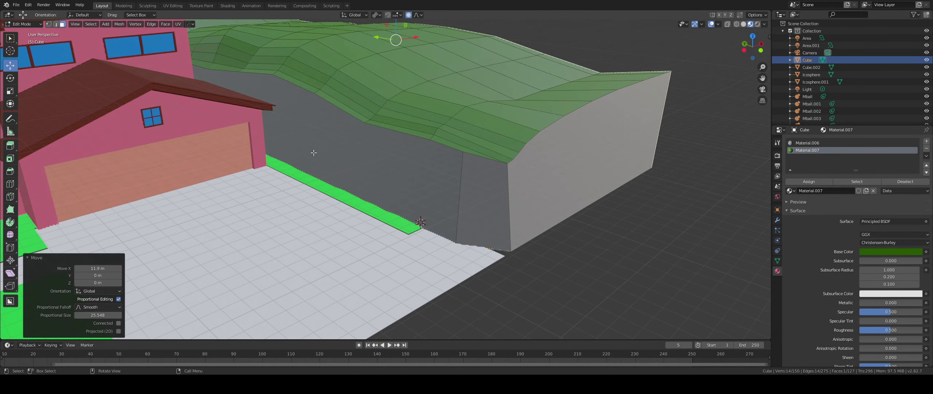
scroll(313, 152, down, 4)
middle_drag(313, 152, 290, 157)
shift+middle_drag(248, 124, 391, 122)
mouse_move(350, 152)
middle_down()
mouse_move(346, 131)
mouse_move(348, 160)
middle_up()
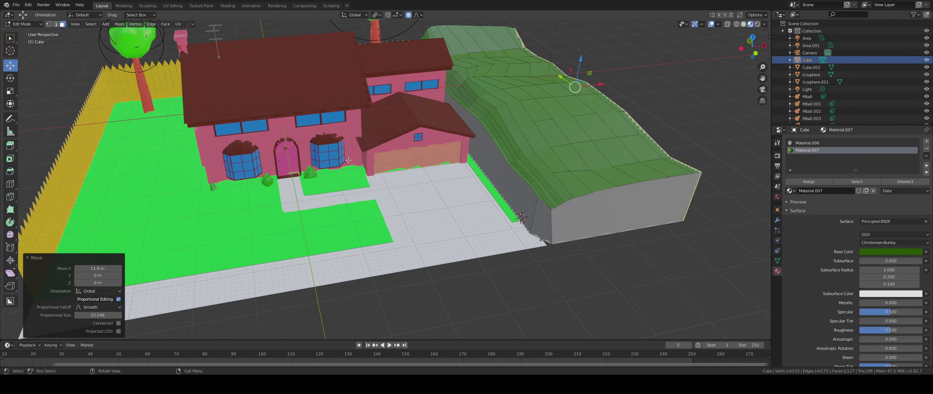
Examine the concrete strip running along the front of the lawn to the fence corner
scroll(384, 191, up, 3)
shift+middle_drag(375, 189, 636, 118)
scroll(620, 122, down, 3)
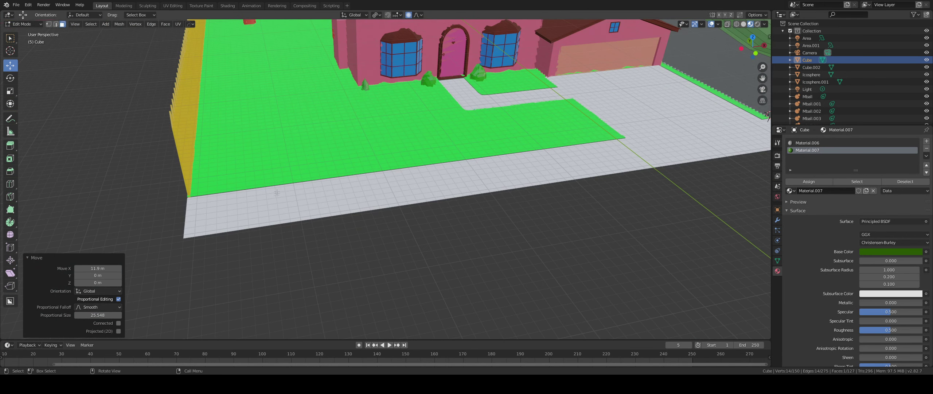
scroll(254, 200, up, 3)
shift+middle_drag(204, 195, 348, 192)
scroll(270, 170, down, 2)
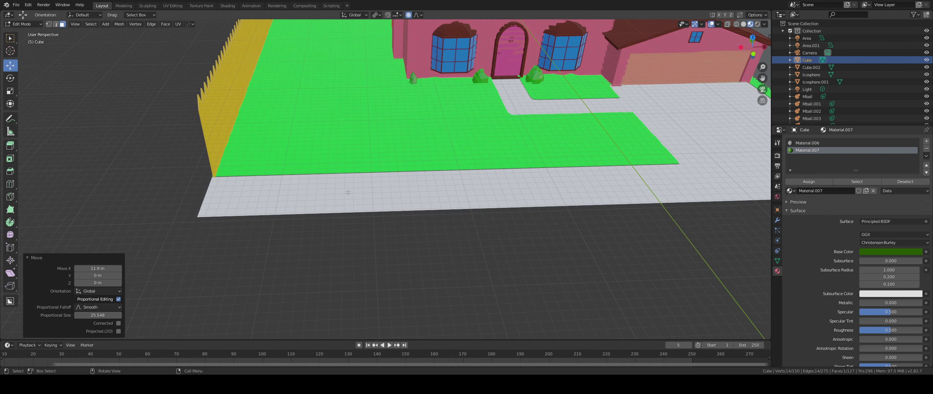
scroll(409, 197, down, 2)
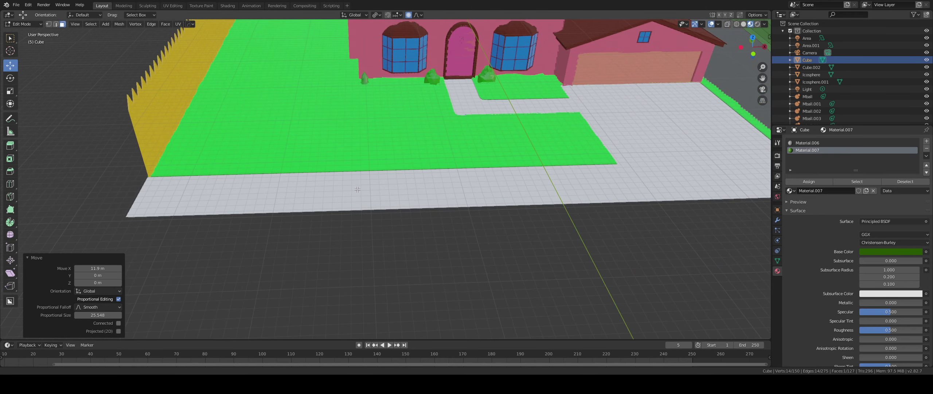
scroll(323, 150, up, 5)
scroll(319, 165, down, 4)
scroll(307, 169, up, 1)
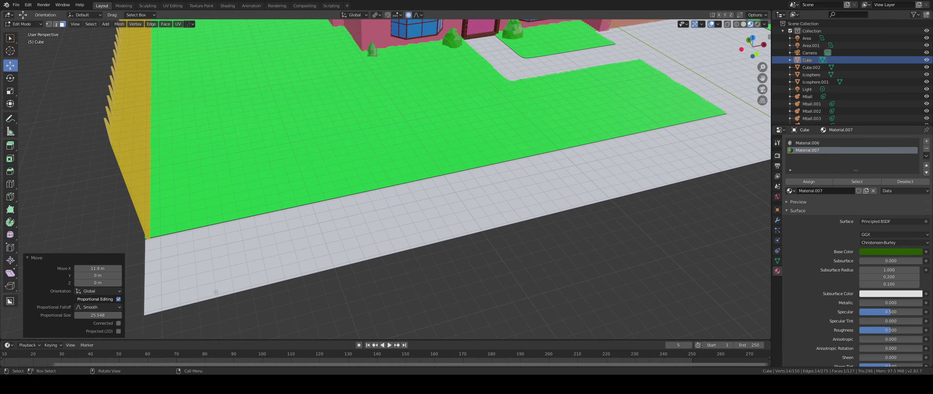
Edit the concrete plane's mesh and select every third crosswise edge line of the front sidewalk, starting at the fence end
key(Tab)
click(241, 260)
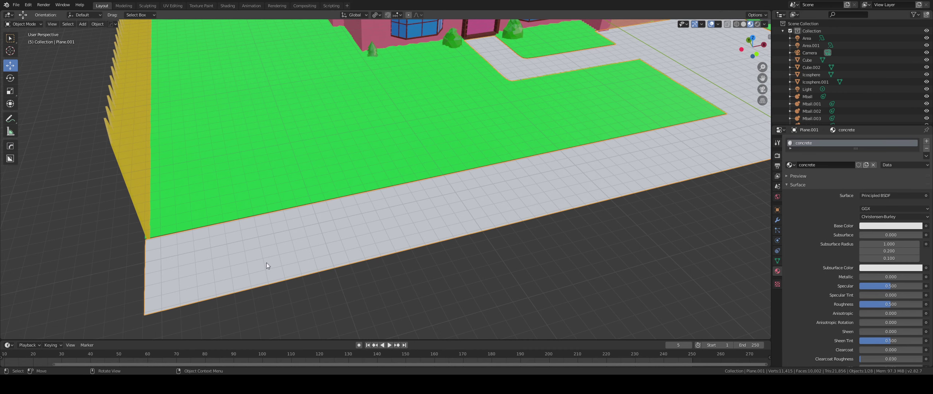
scroll(255, 254, down, 2)
key(Tab)
scroll(263, 254, up, 5)
shift+middle_drag(263, 254, 350, 175)
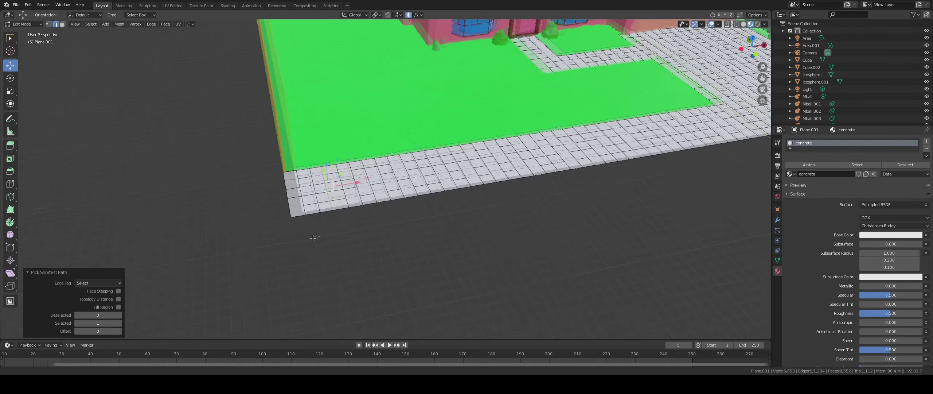
shift+middle_drag(314, 236, 282, 242)
scroll(262, 230, up, 5)
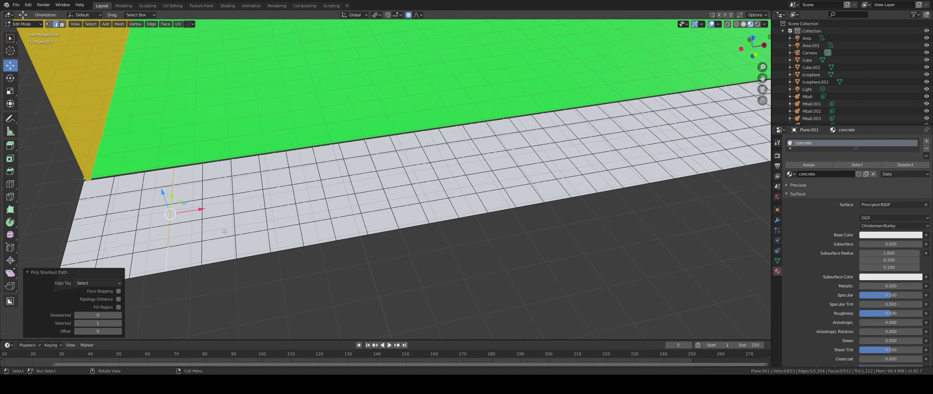
shift+click(267, 220)
ctrl+click(260, 164)
ctrl+click(270, 242)
shift+click(364, 224)
ctrl+click(341, 151)
shift+click(454, 209)
ctrl+click(418, 140)
Extend the selection with every third crosswise edge line along the sidewalk in front of the lawn
shift+middle_drag(485, 166, 356, 181)
scroll(364, 179, up, 3)
shift+click(336, 232)
ctrl+click(322, 118)
shift+click(491, 216)
ctrl+click(439, 105)
shift+middle_drag(443, 109, 201, 133)
shift+click(340, 117)
ctrl+click(359, 224)
shift+click(502, 205)
ctrl+click(453, 107)
shift+middle_drag(492, 117, 299, 157)
shift+click(372, 141)
ctrl+click(399, 248)
shift+middle_drag(474, 164, 314, 192)
shift+click(333, 152)
ctrl+click(343, 269)
middle_drag(446, 160, 437, 157)
shift+middle_drag(437, 157, 333, 191)
shift+click(328, 190)
ctrl+click(310, 297)
Add every third crosswise sidewalk line from the lawn's end across the driveway front up to the wall
scroll(416, 183, down, 4)
ctrl+shift+click(416, 184)
scroll(415, 184, up, 4)
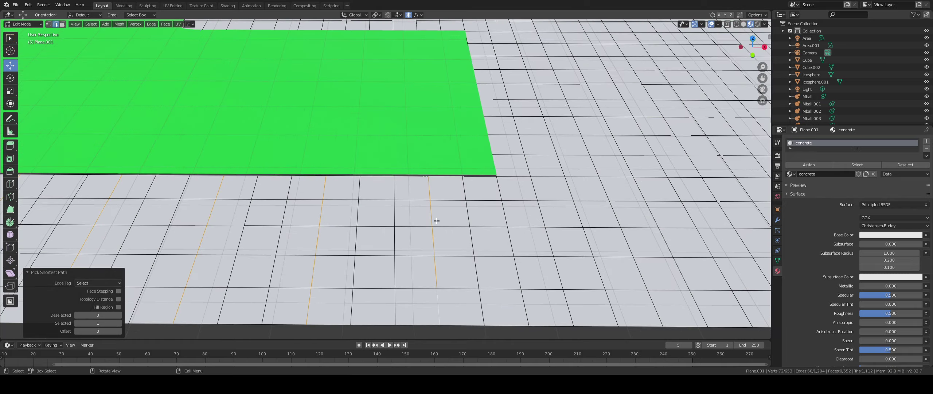
ctrl+shift+click(319, 260)
ctrl+shift+click(445, 255)
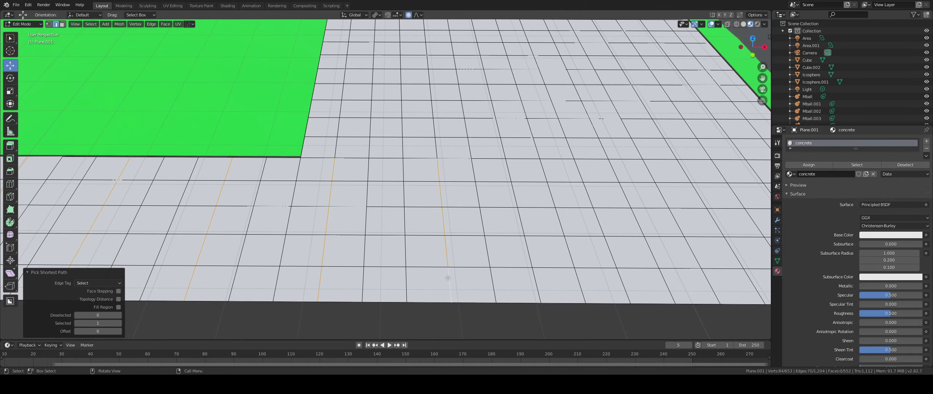
ctrl+shift+click(580, 283)
shift+middle_drag(587, 259, 443, 157)
shift+click(357, 171)
ctrl+click(347, 284)
shift+click(461, 170)
ctrl+click(477, 285)
shift+click(531, 170)
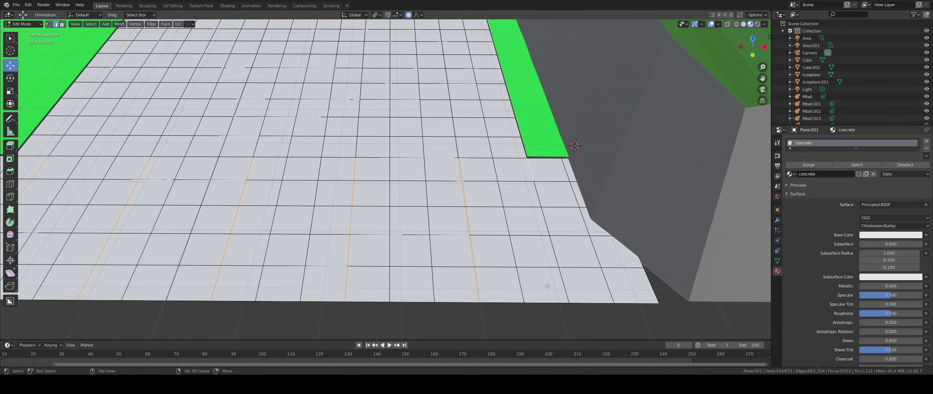
ctrl+click(563, 287)
Bevel the selected sidewalk lines into narrow strips with one segment and an offset of about 0.003 m
scroll(546, 262, down, 7)
middle_drag(387, 233, 740, 131)
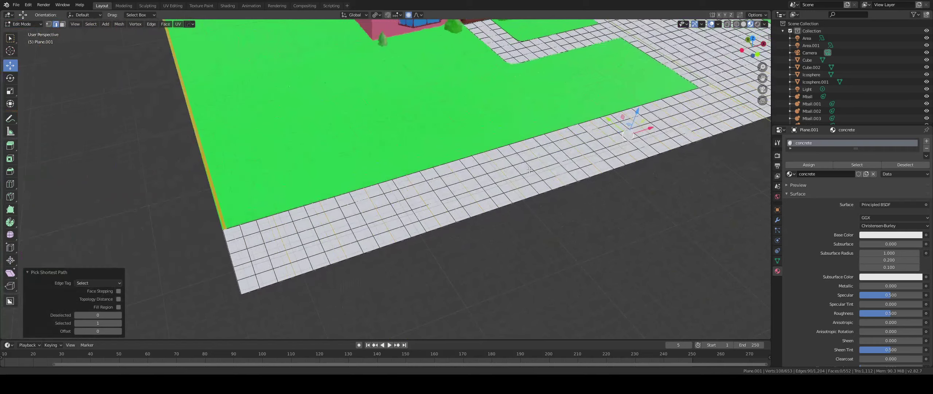
key(ctrl+b)
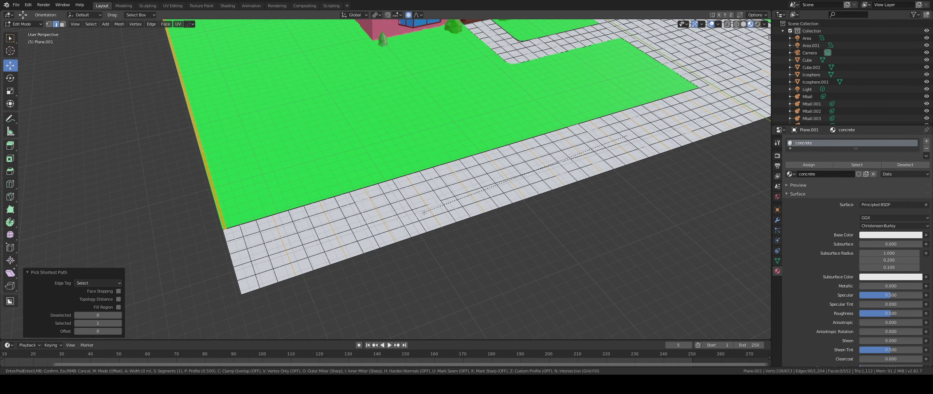
click(437, 247)
Extrude the beveled sidewalk strips by about -0.103 m along their normals
scroll(366, 206, up, 4)
scroll(366, 206, up, 1)
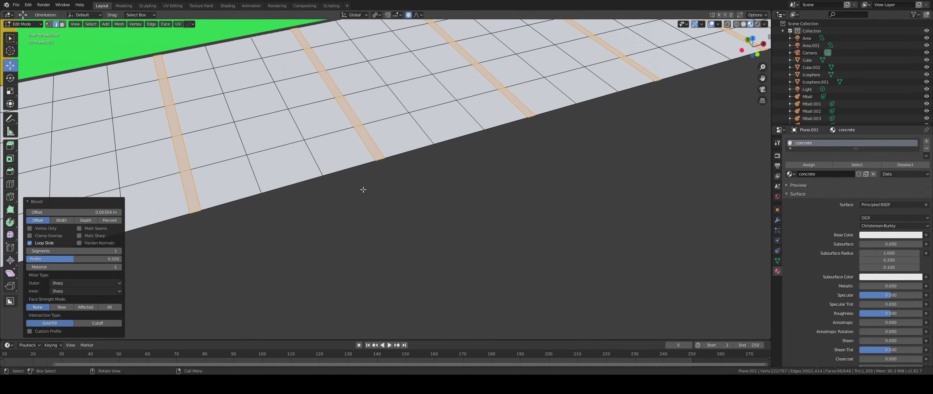
key(e)
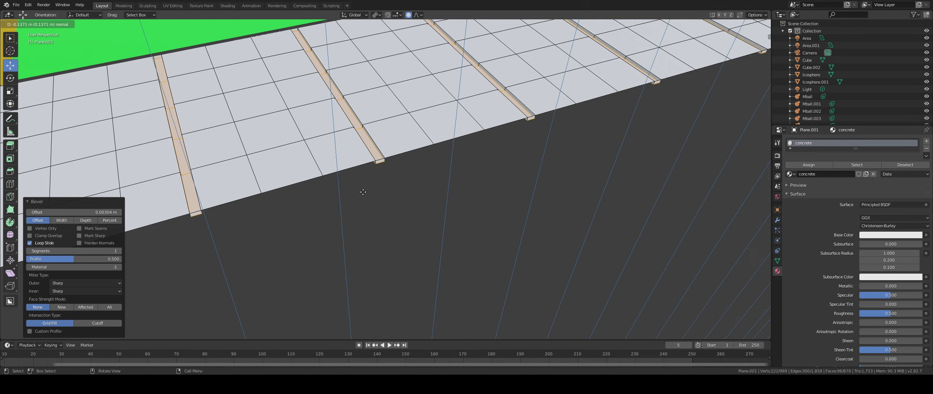
click(365, 192)
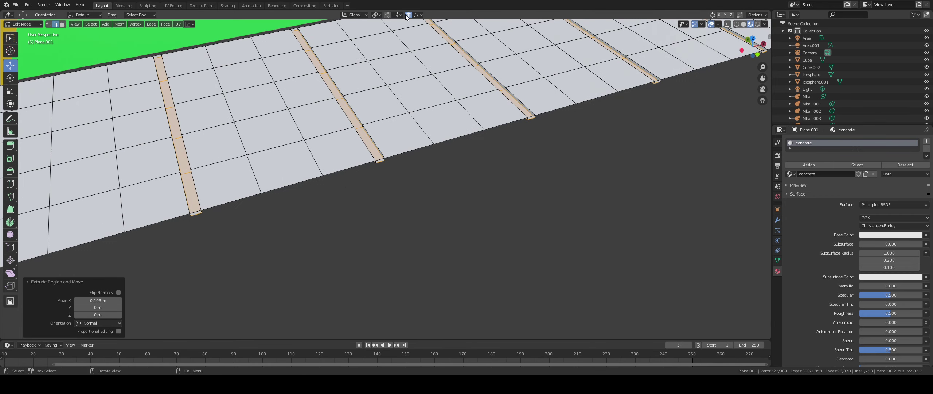
key(s)
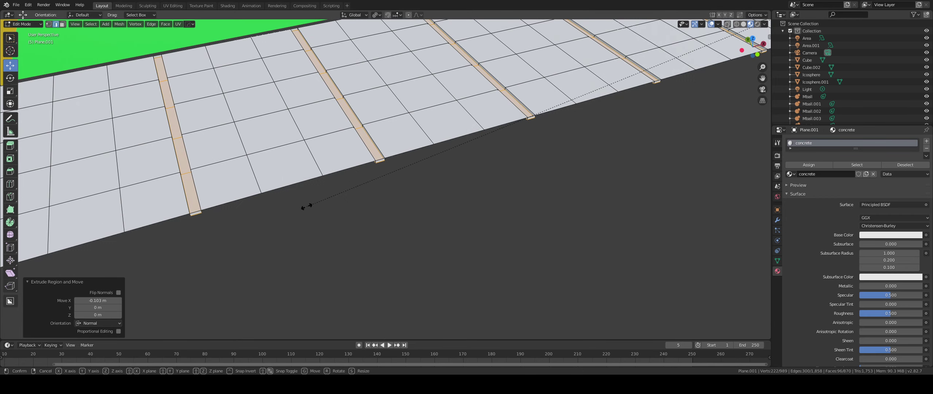
key(Escape)
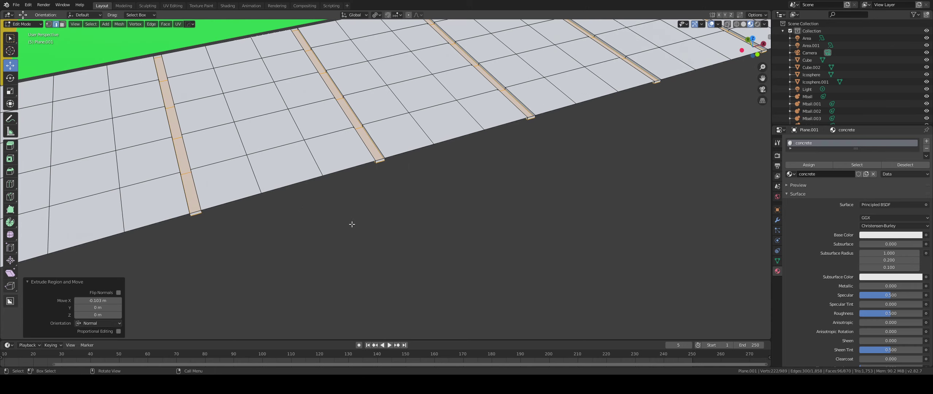
Try to scale the extruded sidewalk strips along the global X axis, and clear the selection
key(s)
key(x)
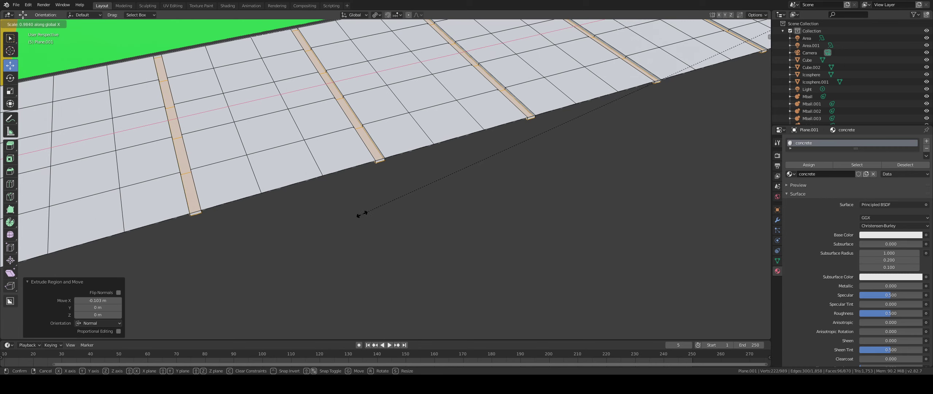
click(686, 129)
scroll(514, 174, down, 8)
click(514, 196)
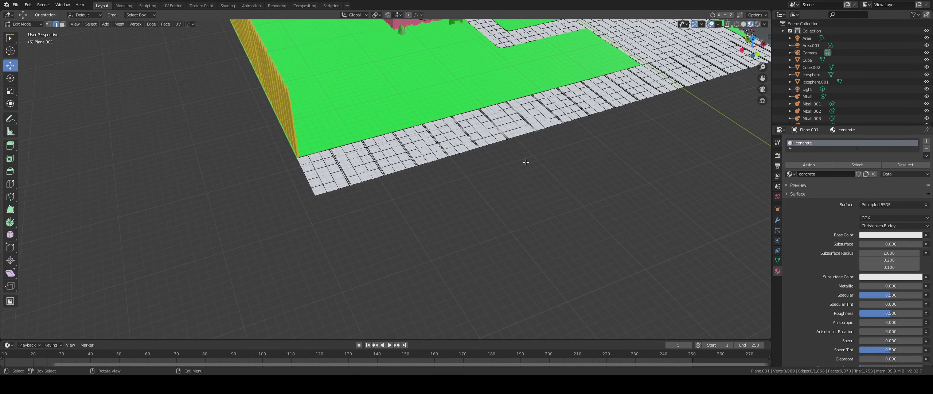
Return the sidewalk to Object Mode and switch the viewport to rendered shading
key(Tab)
mouse_move(458, 186)
middle_down()
mouse_move(419, 195)
mouse_move(449, 199)
middle_up()
scroll(455, 198, up, 5)
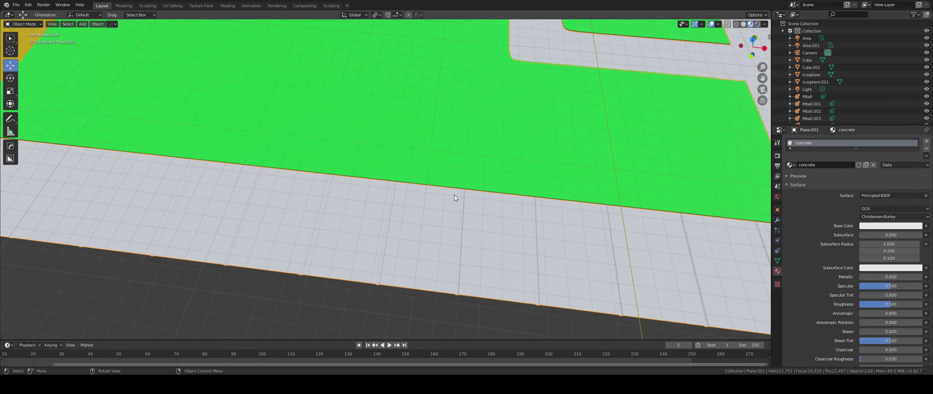
scroll(455, 198, down, 5)
scroll(462, 164, down, 4)
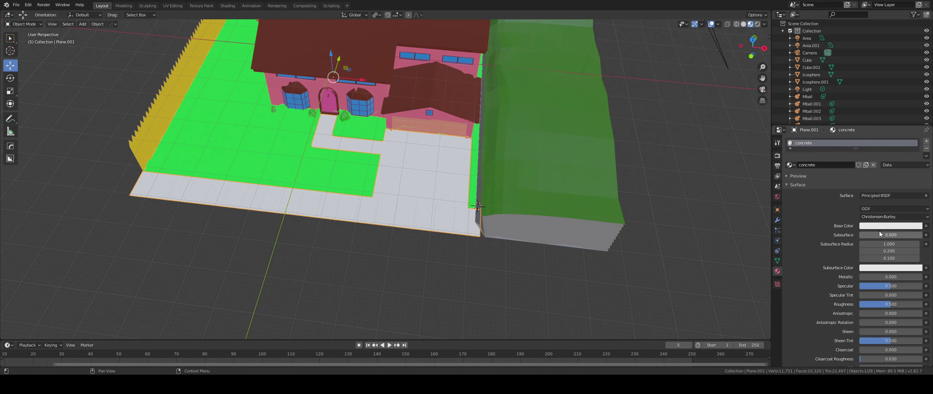
click(758, 24)
scroll(508, 191, up, 4)
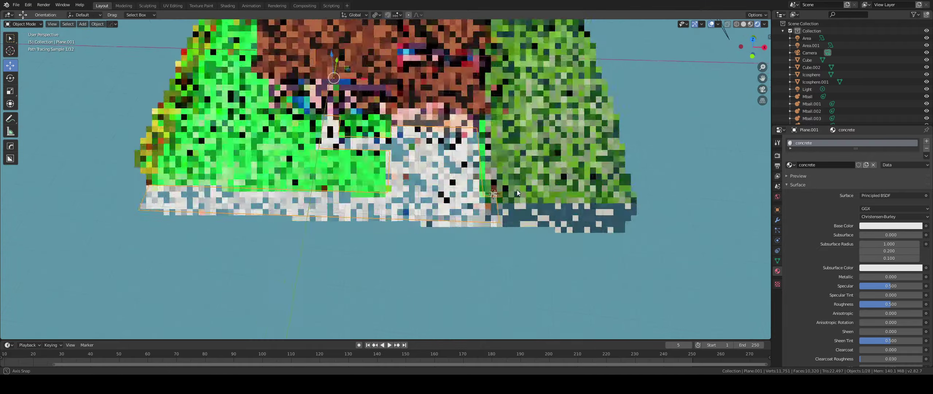
Darken the concrete material's base color to a neutral gray with a value of about 0.6, and deselect the sidewalk
click(911, 226)
click(918, 134)
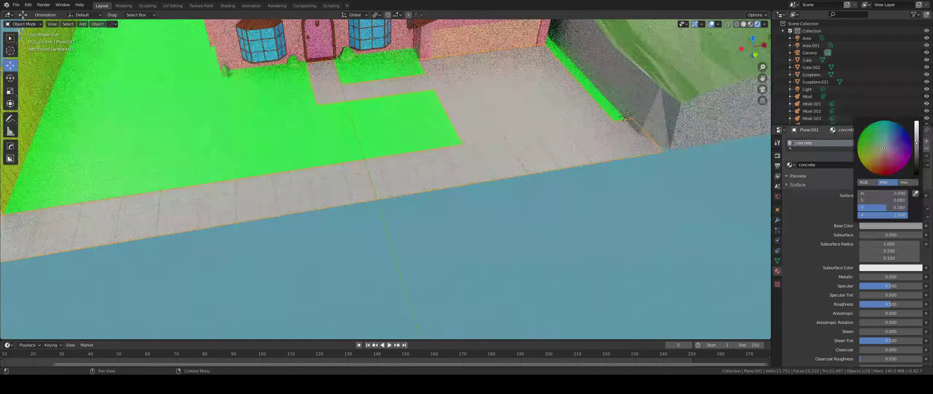
click(917, 143)
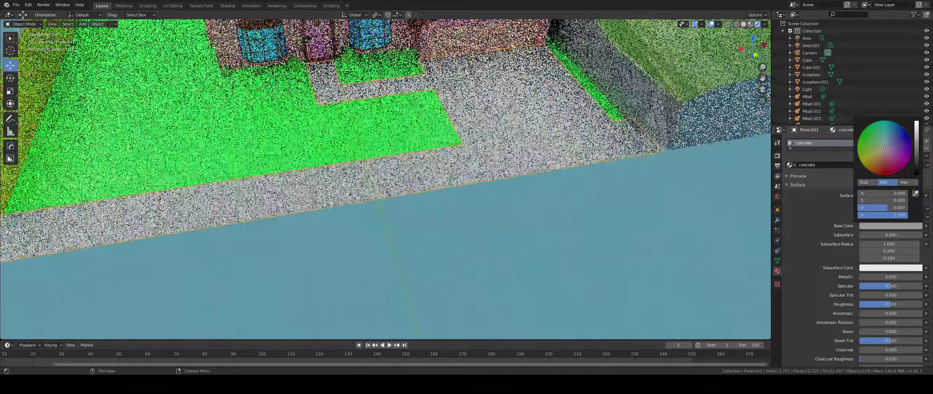
click(479, 209)
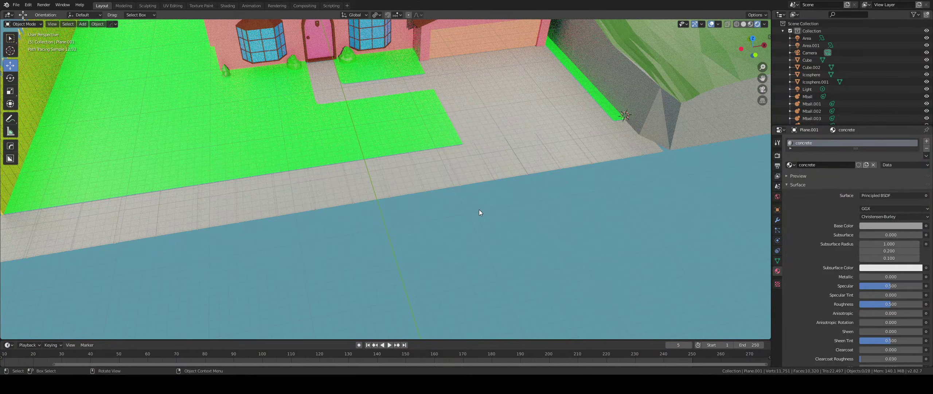
Examine the gray sidewalk, driveway, house and hills from several angles in the rendered preview
scroll(466, 130, up, 2)
shift+middle_drag(467, 130, 477, 195)
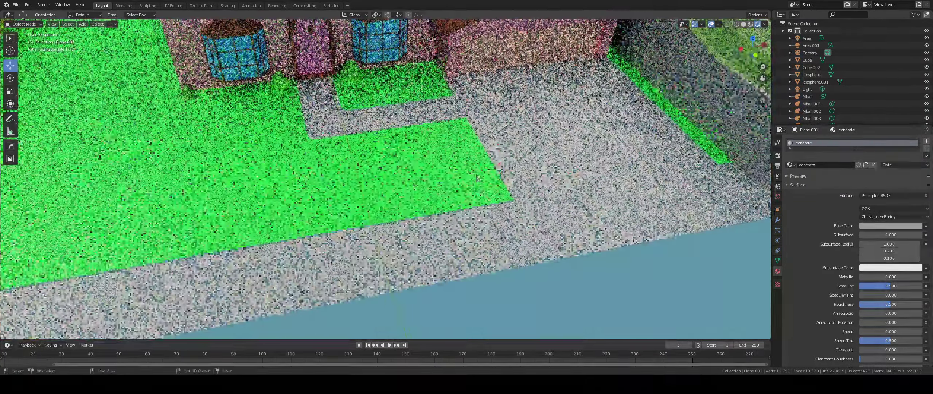
scroll(477, 196, down, 3)
mouse_move(394, 197)
middle_down()
mouse_move(492, 169)
mouse_move(521, 239)
mouse_move(493, 183)
middle_up()
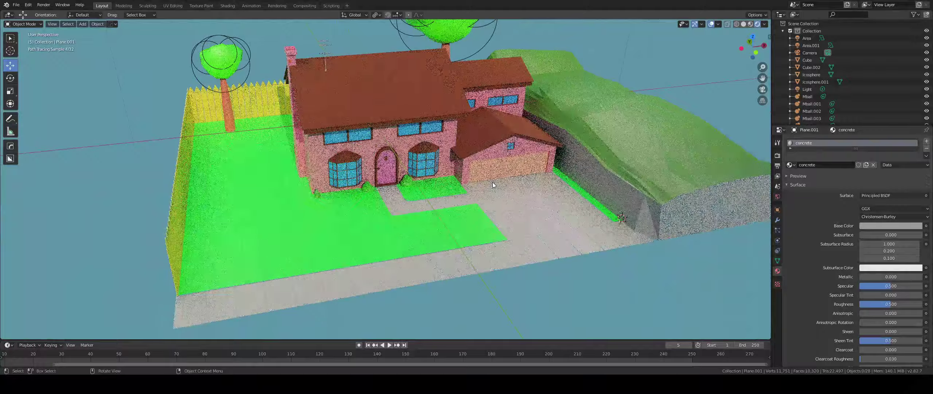
scroll(492, 182, up, 2)
click(543, 212)
mouse_move(543, 212)
middle_down()
mouse_move(459, 225)
mouse_move(375, 185)
mouse_move(382, 163)
mouse_move(376, 190)
mouse_move(394, 183)
middle_up()
scroll(377, 190, down, 3)
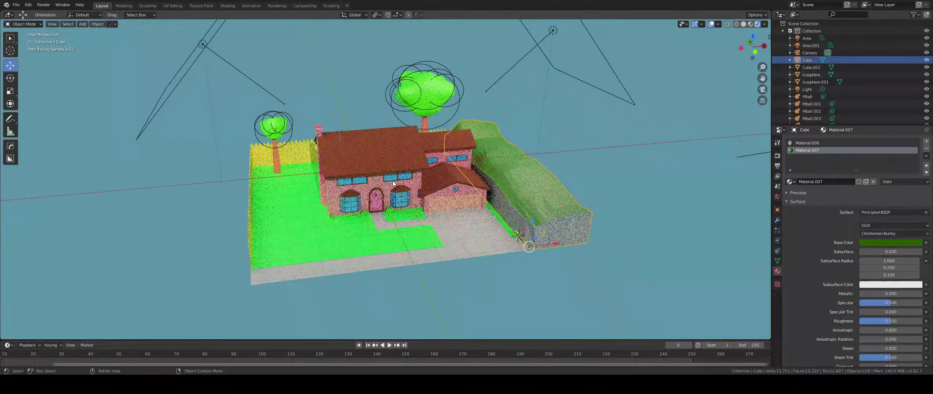
scroll(393, 181, up, 2)
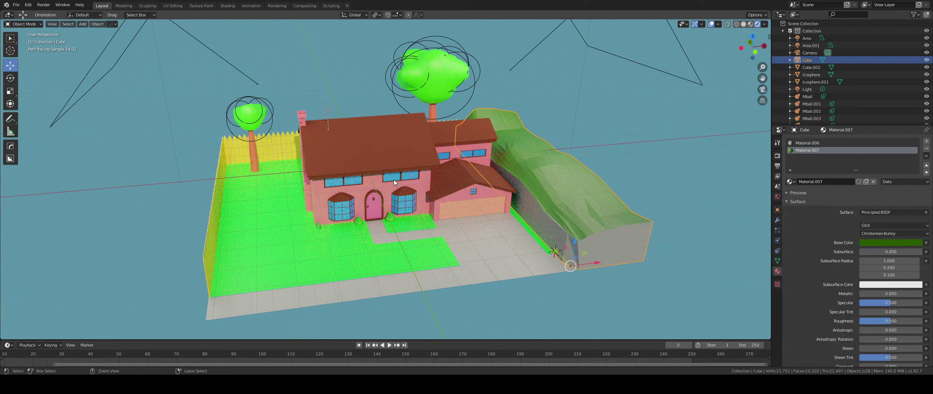
key(KP_0)
right_click(456, 159)
click(572, 165)
mouse_move(452, 207)
middle_down()
mouse_move(486, 211)
mouse_move(470, 195)
middle_up()
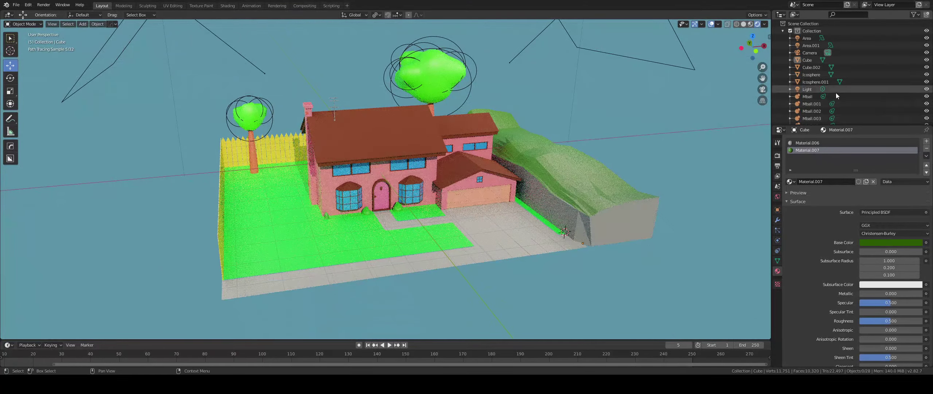
Select the scene camera and set its clip end distance to 1000 m
click(810, 52)
click(890, 221)
text(1000)
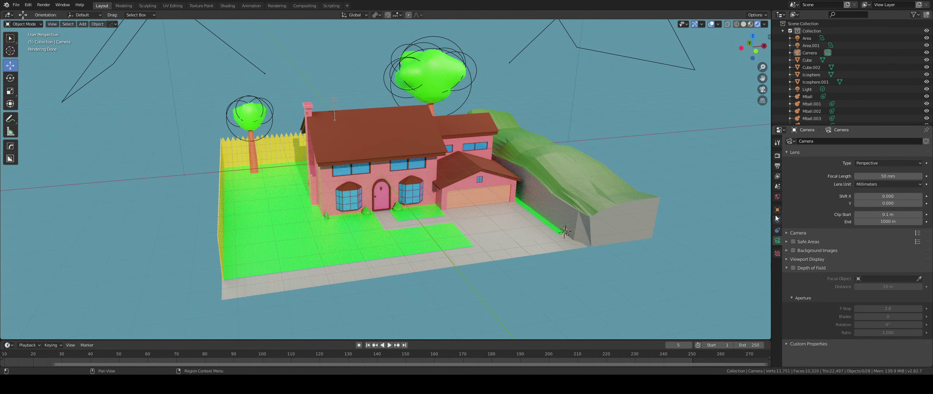
Align the camera to a front view that frames the whole property, and render the image
key(KP_0)
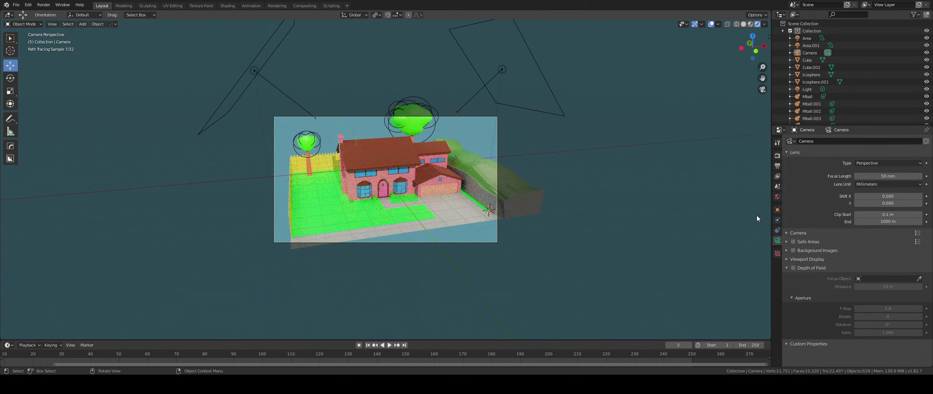
middle_drag(462, 211, 411, 203)
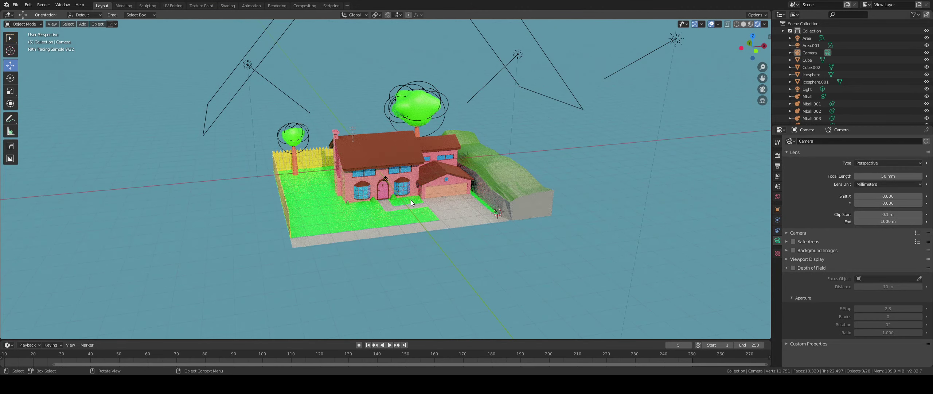
key(ctrl+KP_0)
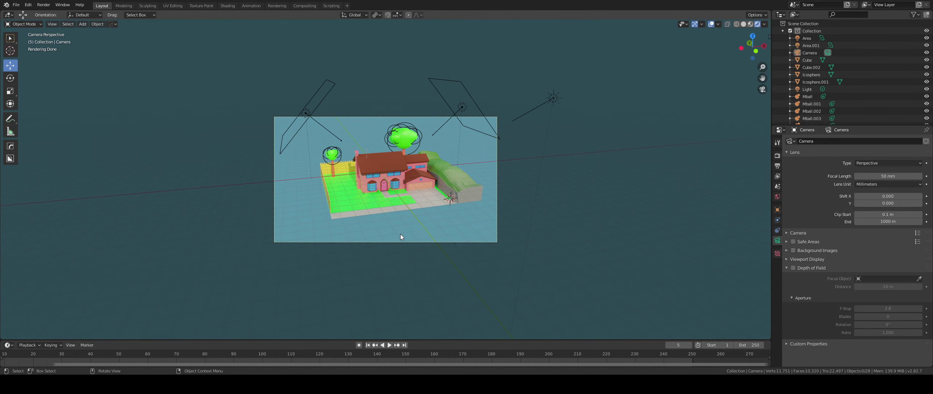
key(F12)
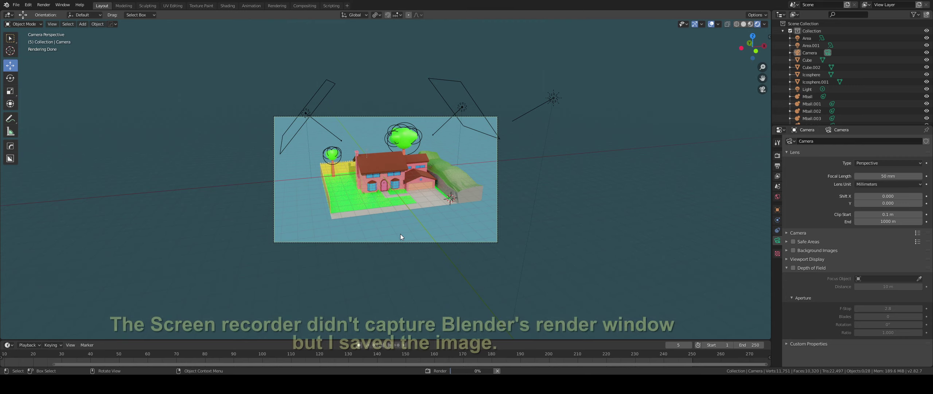